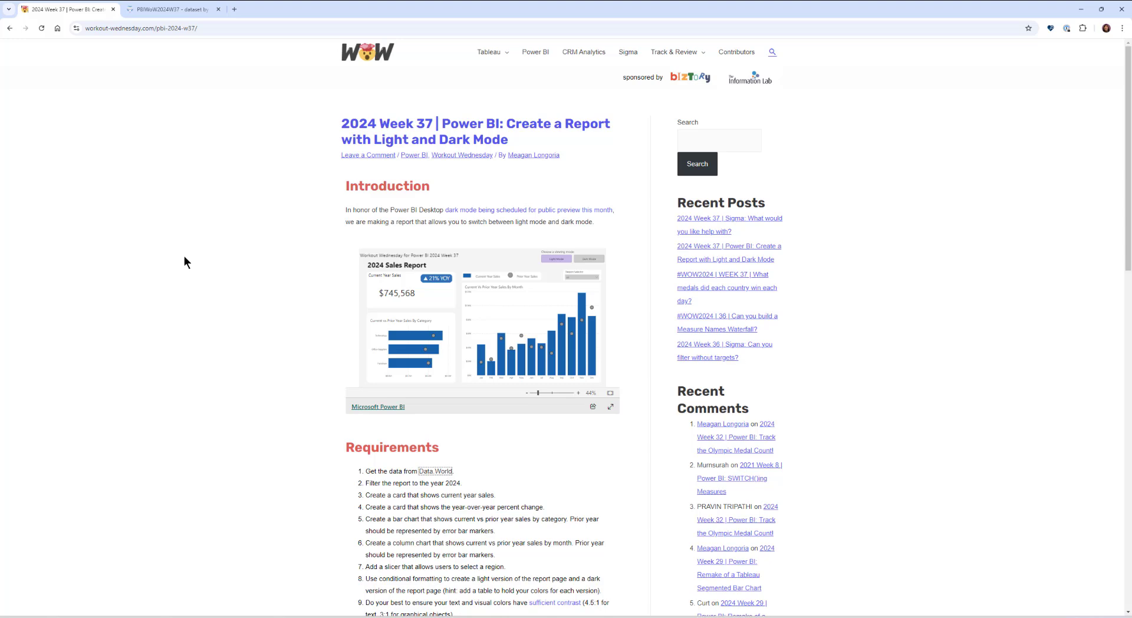
Step: Preview the finished example report in full screen and switch between its dark and light viewing modes
{"action": "left_click", "coordinate": [609, 393]}
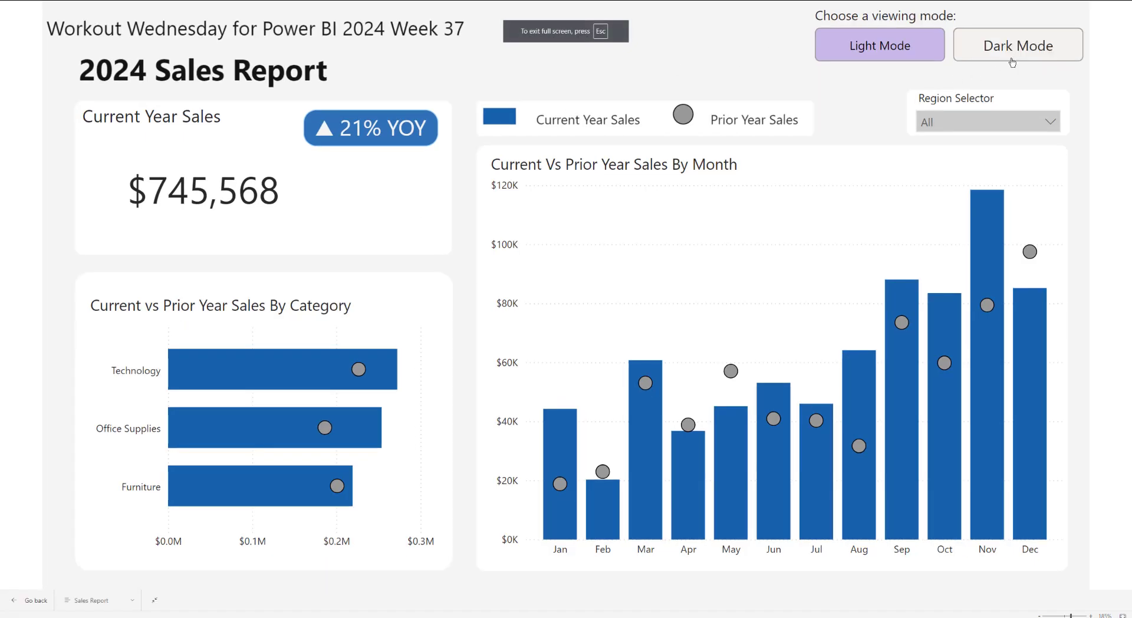
{"action": "left_click", "coordinate": [1012, 59]}
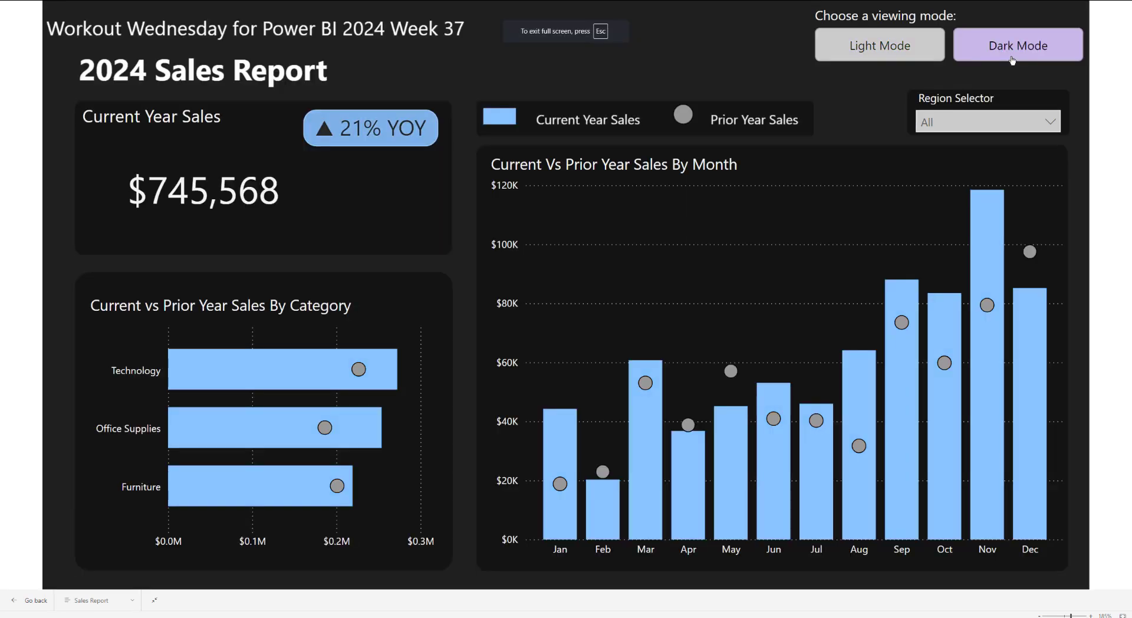
{"action": "left_click", "coordinate": [880, 48]}
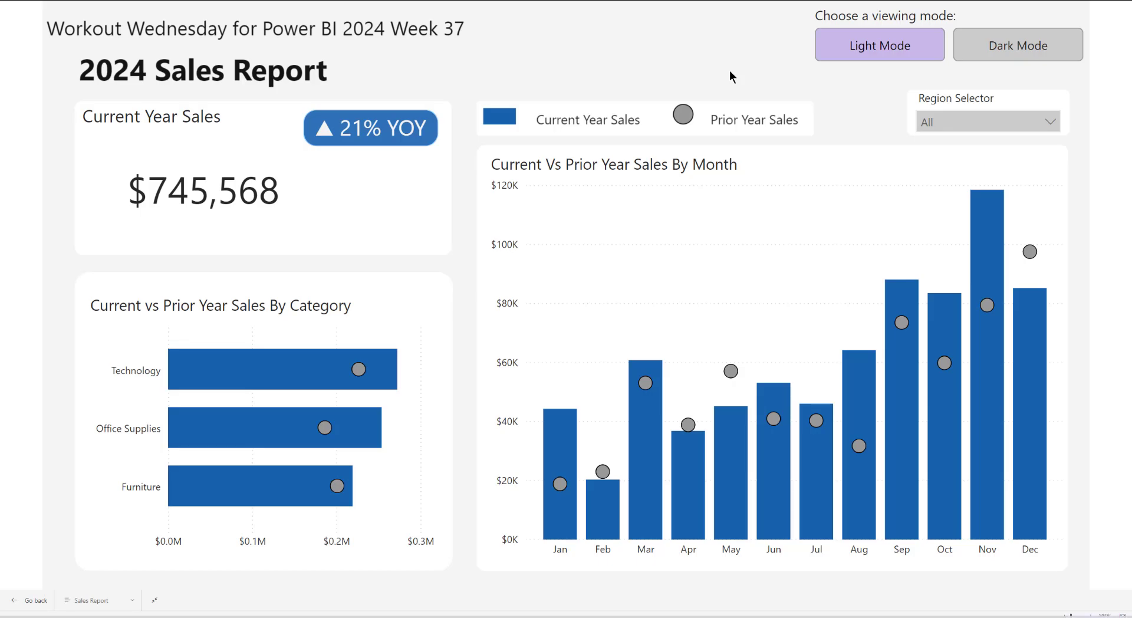
{"action": "key", "text": "Escape"}
Step: Open the linked Data World dataset page and dismiss its announcement dialog
{"action": "scroll", "coordinate": [178, 368], "scroll_direction": "down", "scroll_amount": 2}
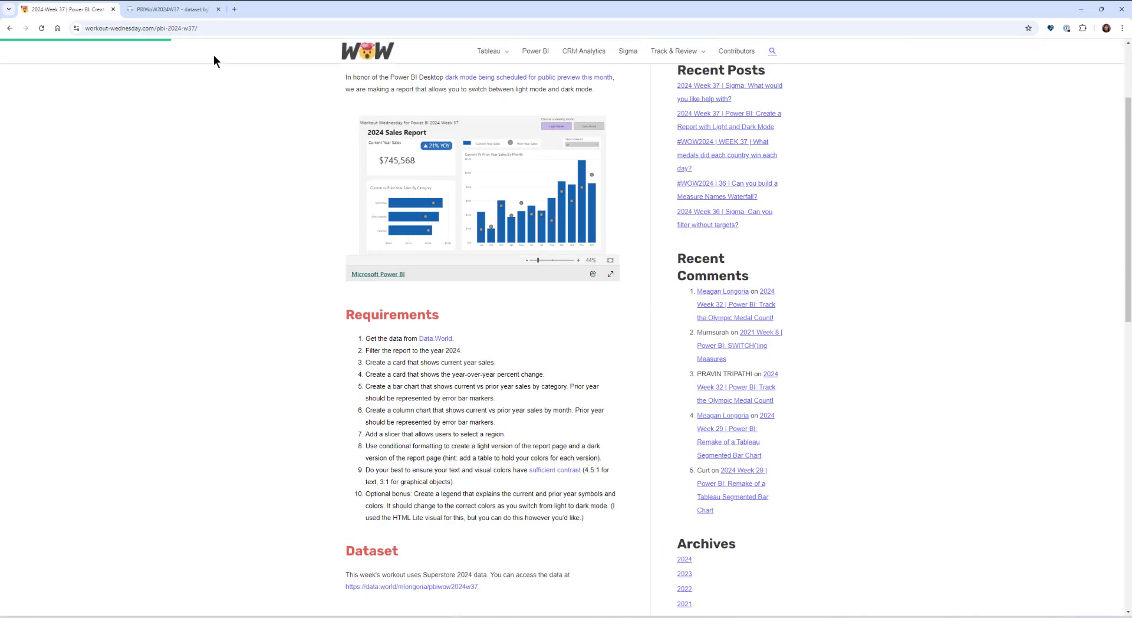
{"action": "left_click", "coordinate": [177, 9]}
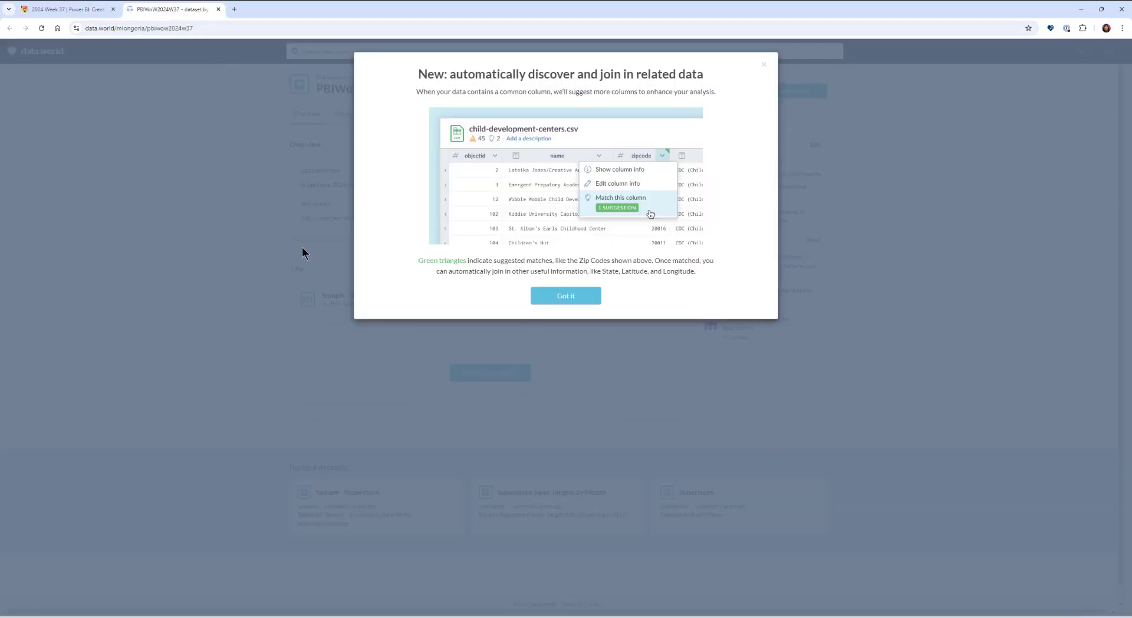
{"action": "left_click", "coordinate": [550, 297]}
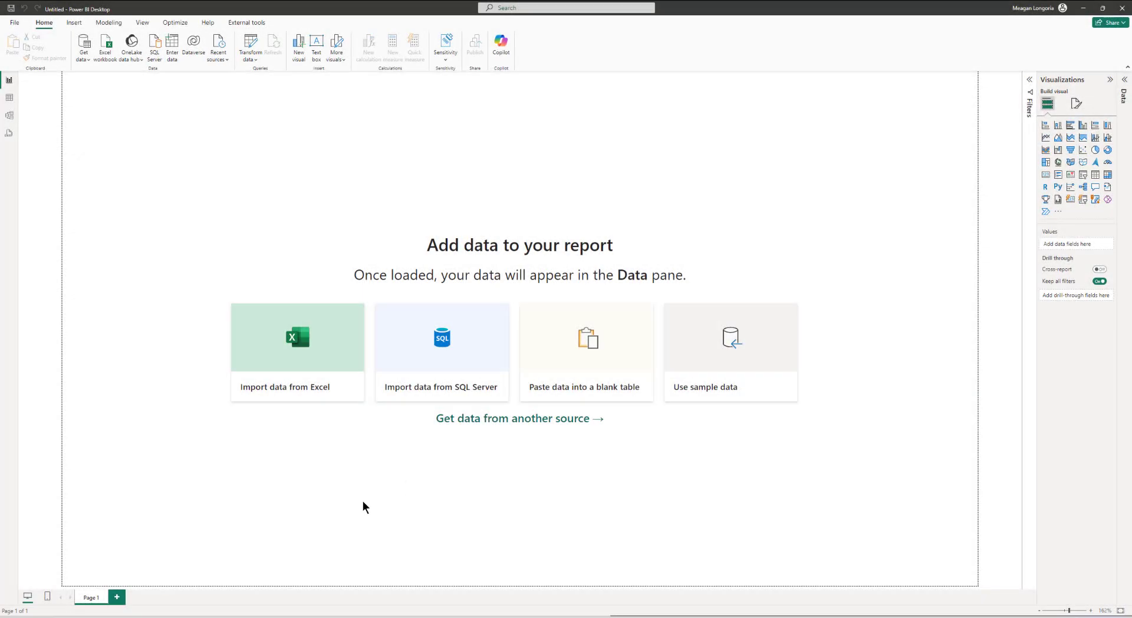
Step: Search the Get Data sources for the Data.World - Get Dataset connector and connect with it
{"action": "left_click", "coordinate": [83, 56]}
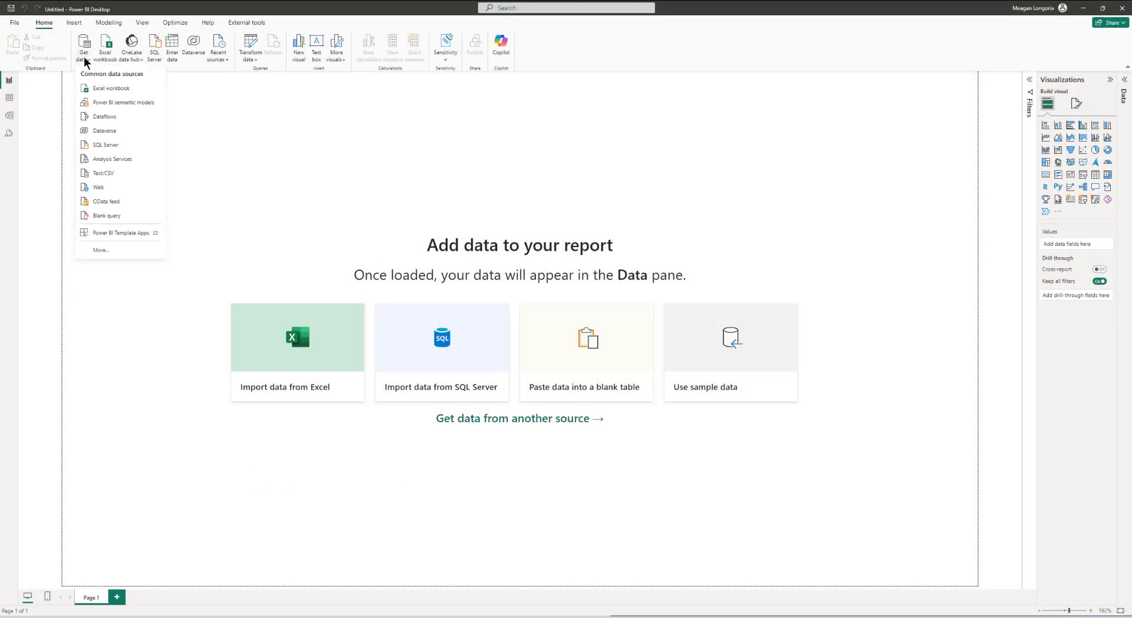
{"action": "left_click", "coordinate": [121, 250]}
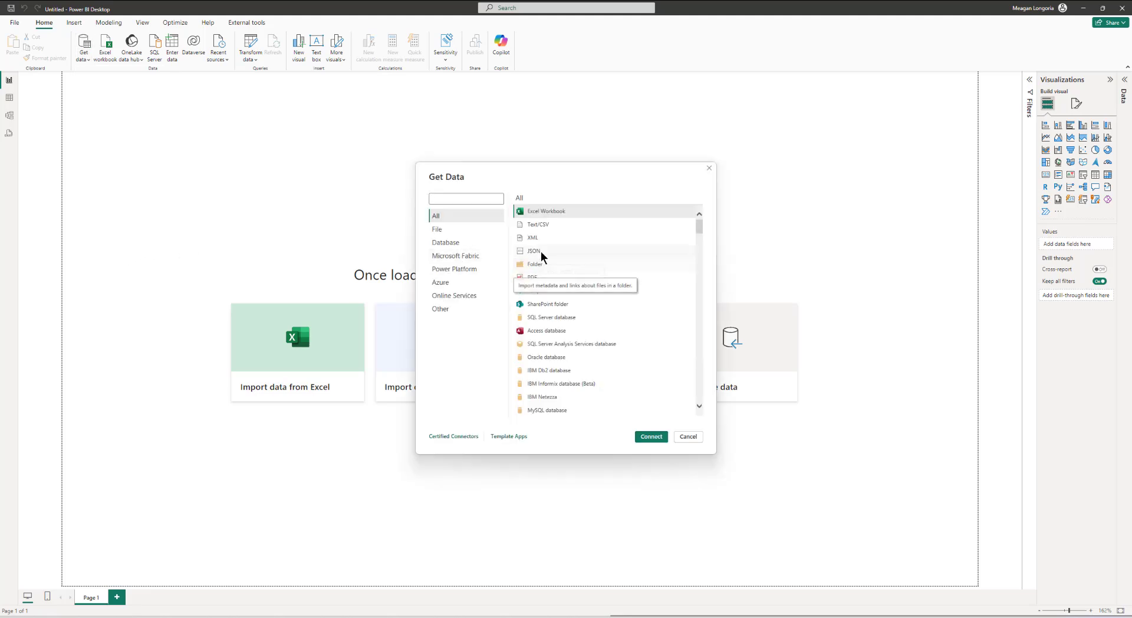
{"action": "type", "text": "data.w"}
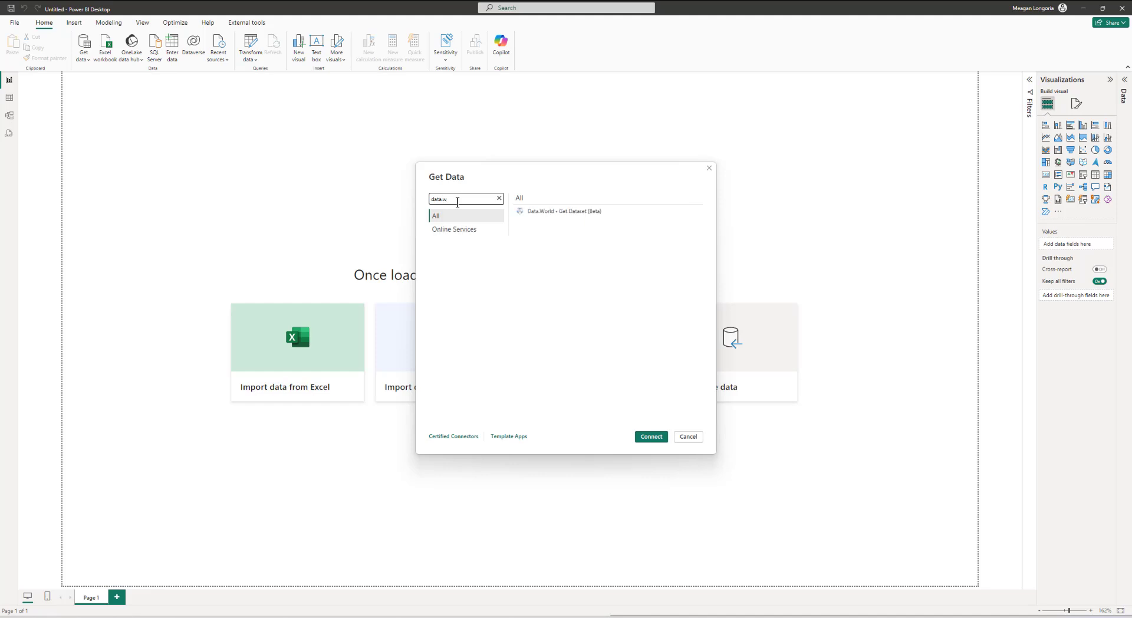
{"action": "left_click", "coordinate": [582, 212]}
{"action": "left_click", "coordinate": [651, 437]}
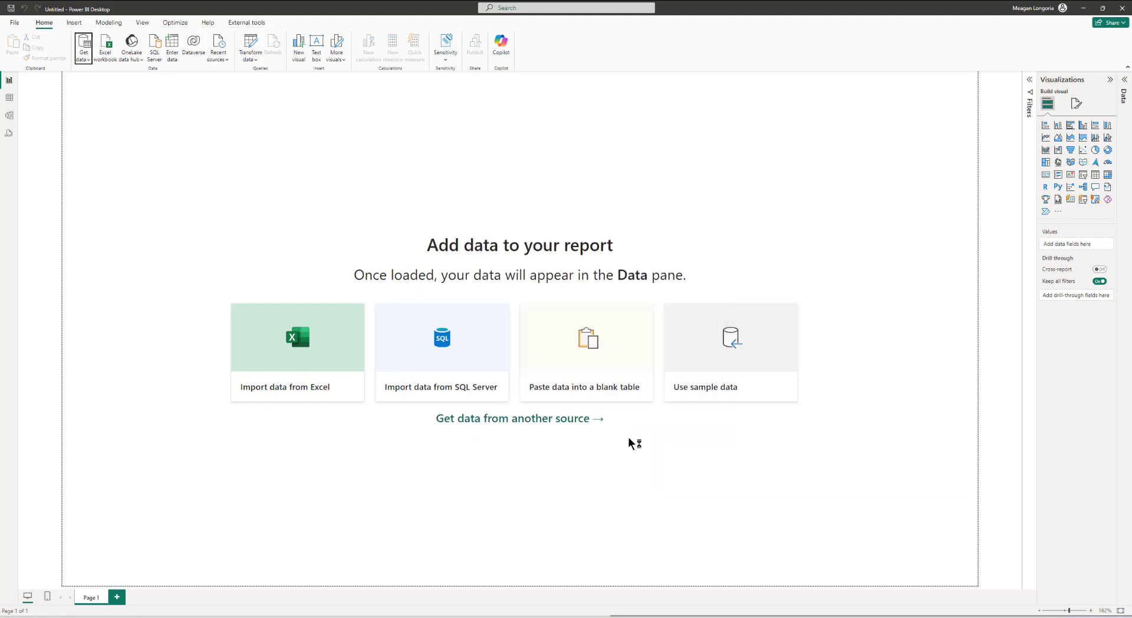
Step: Enter the dataset owner's username and dataset id pbiwow2024w37 to connect to the dataset
{"action": "left_click", "coordinate": [460, 286]}
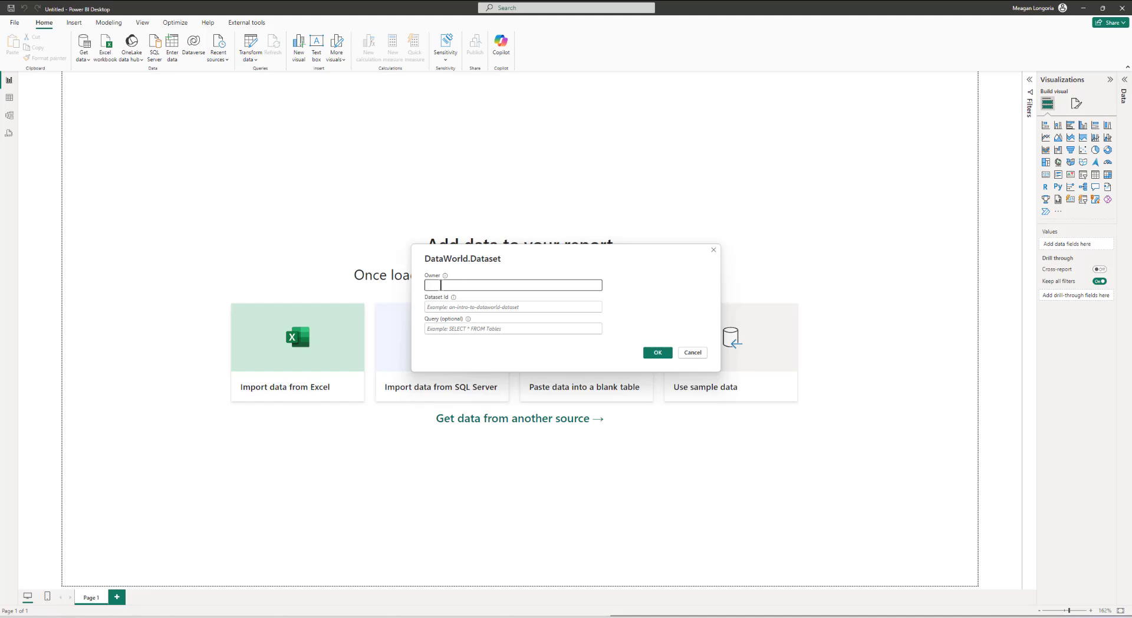
{"action": "type", "text": "mlongoria"}
{"action": "key", "text": "Tab"}
{"action": "type", "text": "pbiwow2024w37"}
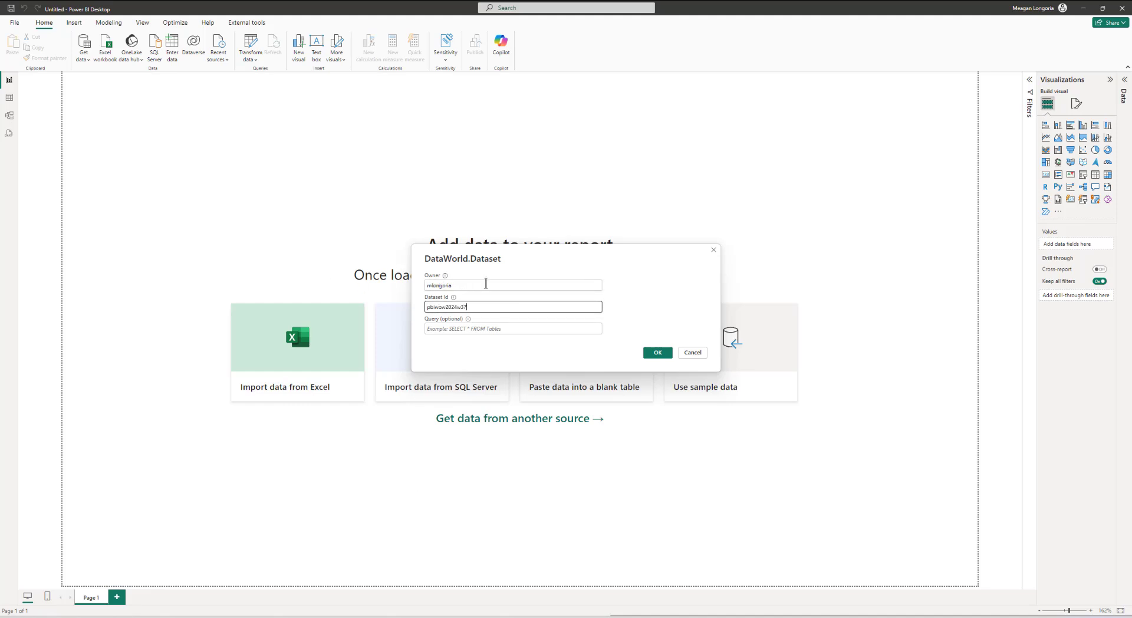
{"action": "left_click", "coordinate": [657, 353]}
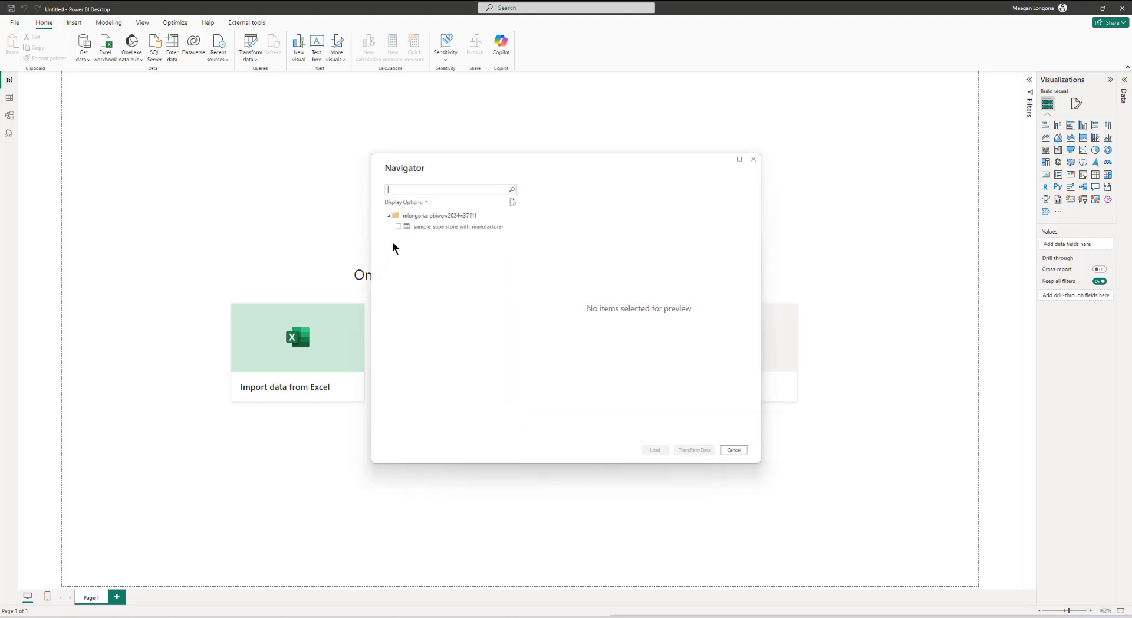
Step: Select the sample_superstore_with_manufacturer table and open it in Power Query for transformation
{"action": "left_click", "coordinate": [399, 227]}
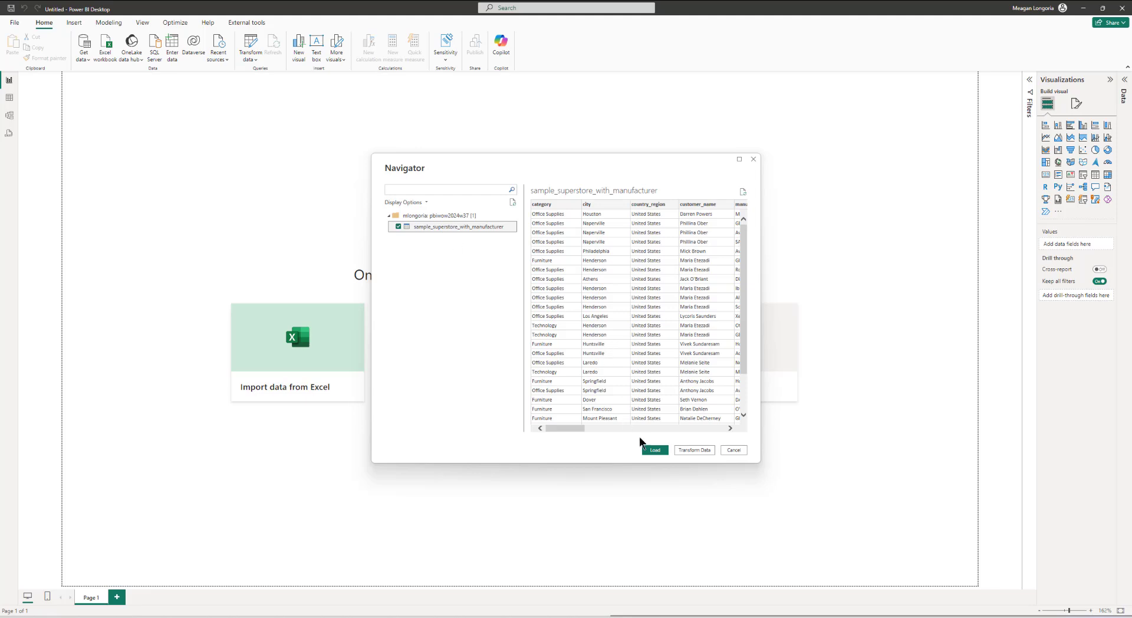
{"action": "left_click", "coordinate": [693, 451]}
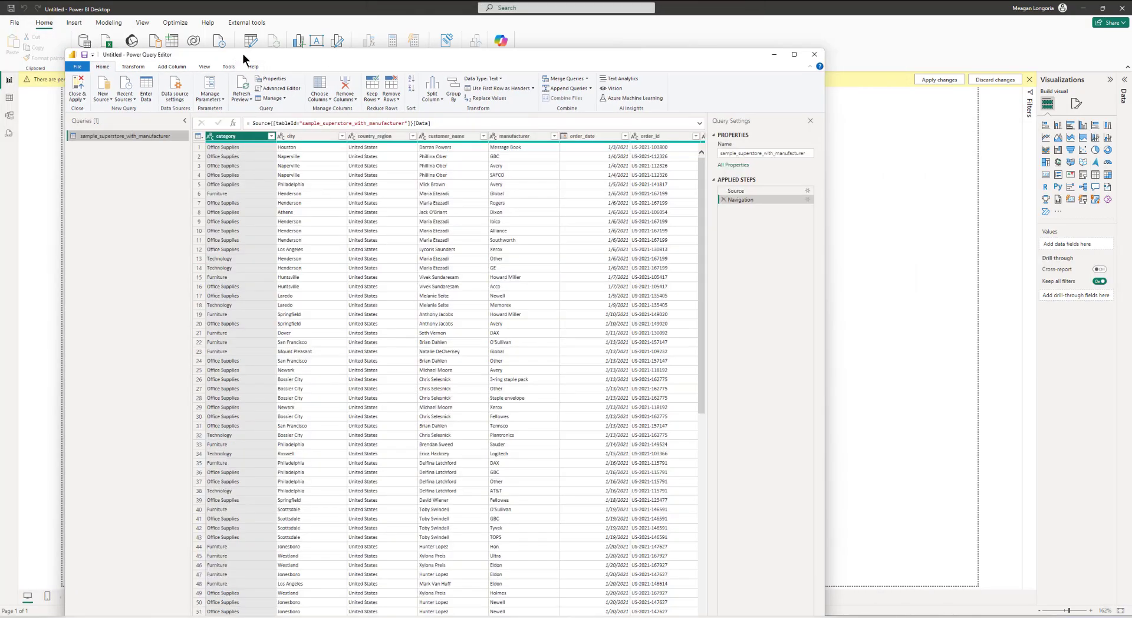
{"action": "double_click", "coordinate": [243, 55]}
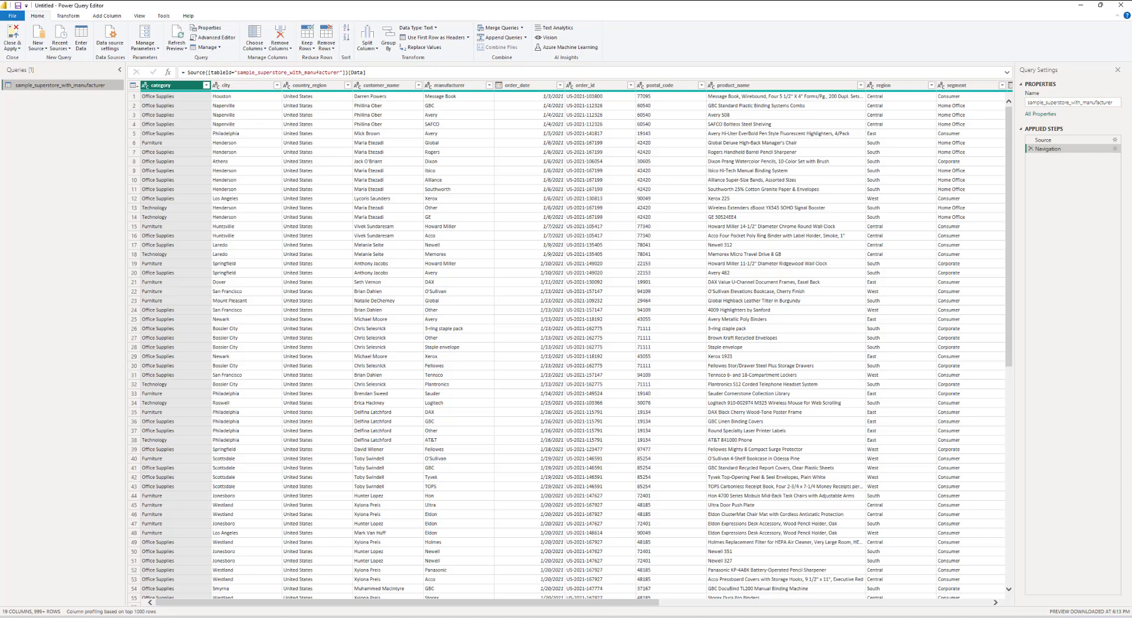
Step: Rename the category and city columns to Category and City
{"action": "left_click", "coordinate": [154, 86]}
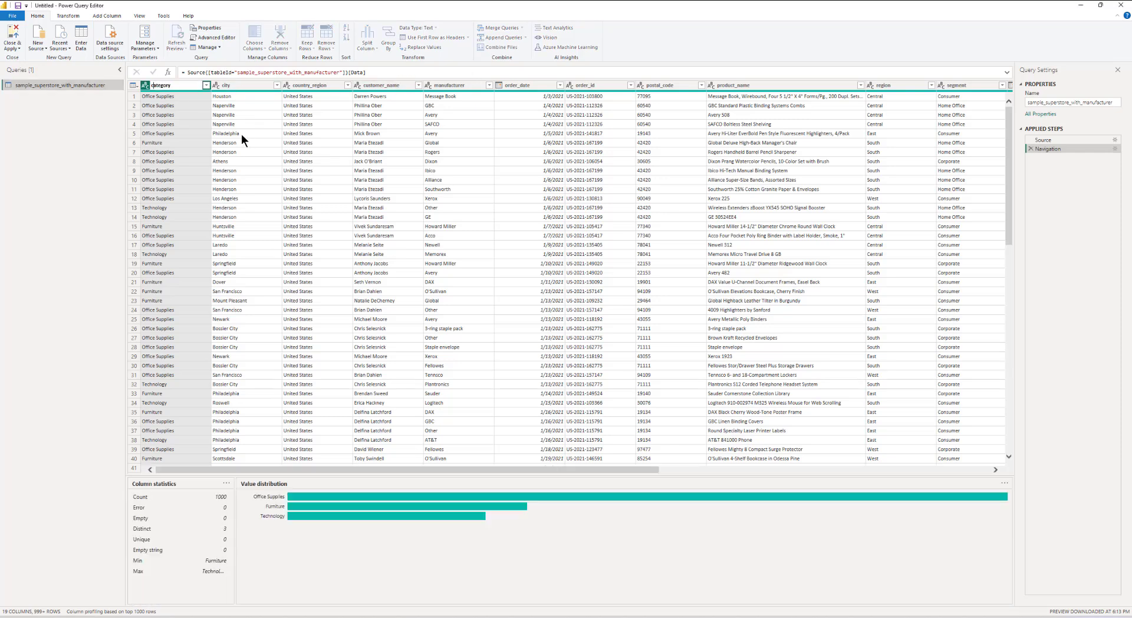
{"action": "key", "text": "BackSpace"}
{"action": "type", "text": "C"}
{"action": "key", "text": "Return"}
{"action": "left_click", "coordinate": [225, 84]}
{"action": "left_click", "coordinate": [225, 85]}
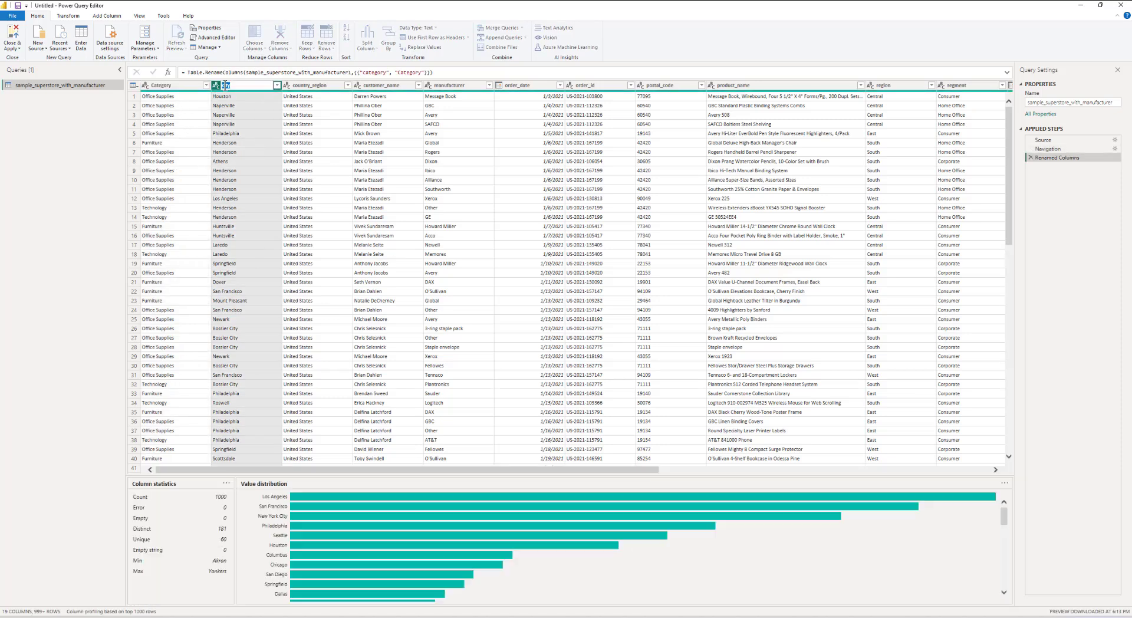
{"action": "key", "text": "BackSpace"}
{"action": "type", "text": "C"}
{"action": "key", "text": "Return"}
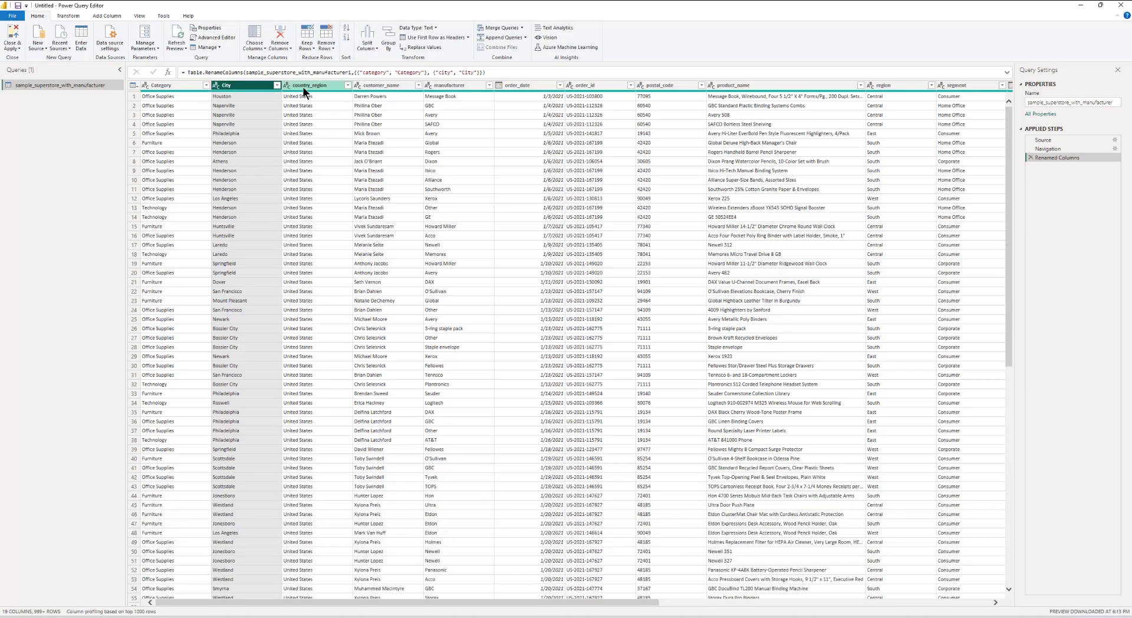
Step: Rename the country_region and customer_name columns to Country Region and Customer
{"action": "double_click", "coordinate": [303, 86]}
{"action": "type", "text": "Count"}
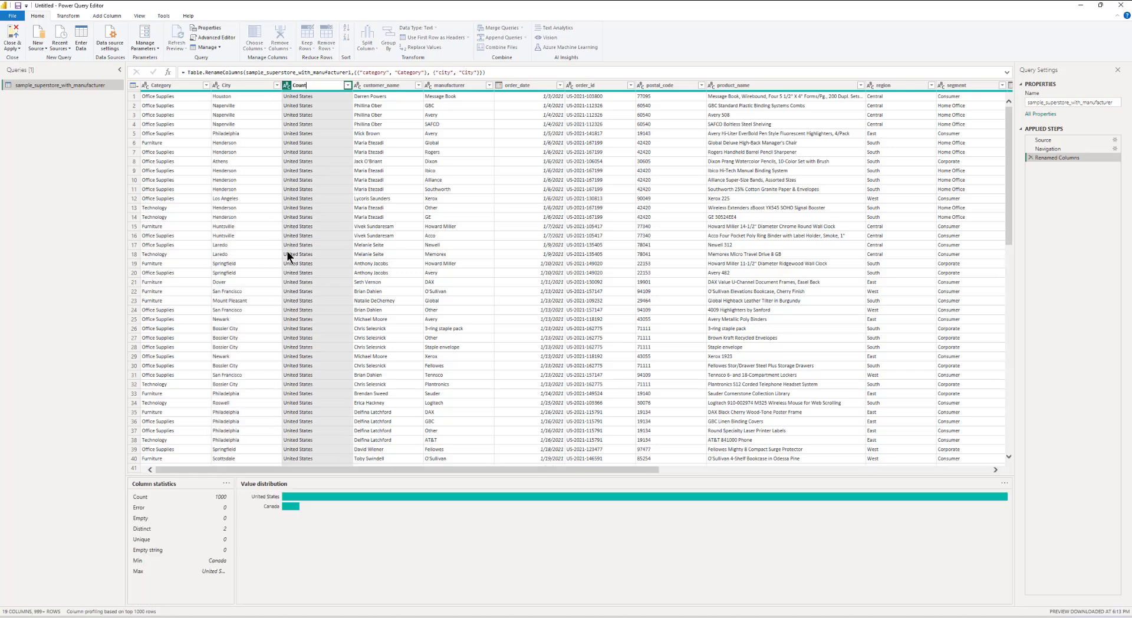
{"action": "type", "text": "ry Region"}
{"action": "key", "text": "Return"}
{"action": "double_click", "coordinate": [385, 86]}
{"action": "type", "text": "Customer"}
{"action": "key", "text": "Return"}
Step: Rename the manufacturer, order_date and order_id columns to Manufacturer, Order Date and Order ID
{"action": "double_click", "coordinate": [446, 86]}
{"action": "type", "text": "Ma"}
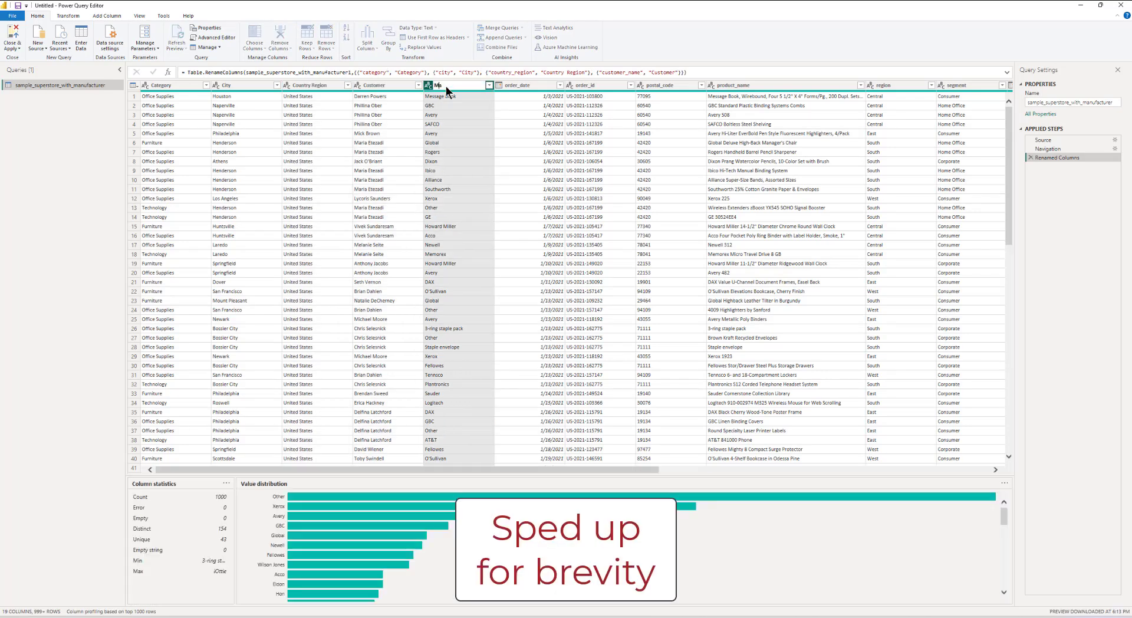
{"action": "type", "text": "nufacturer"}
{"action": "key", "text": "Return"}
{"action": "double_click", "coordinate": [531, 87]}
{"action": "type", "text": "Order Date"}
{"action": "key", "text": "Return"}
{"action": "double_click", "coordinate": [602, 90]}
{"action": "type", "text": "Order ID"}
{"action": "key", "text": "Return"}
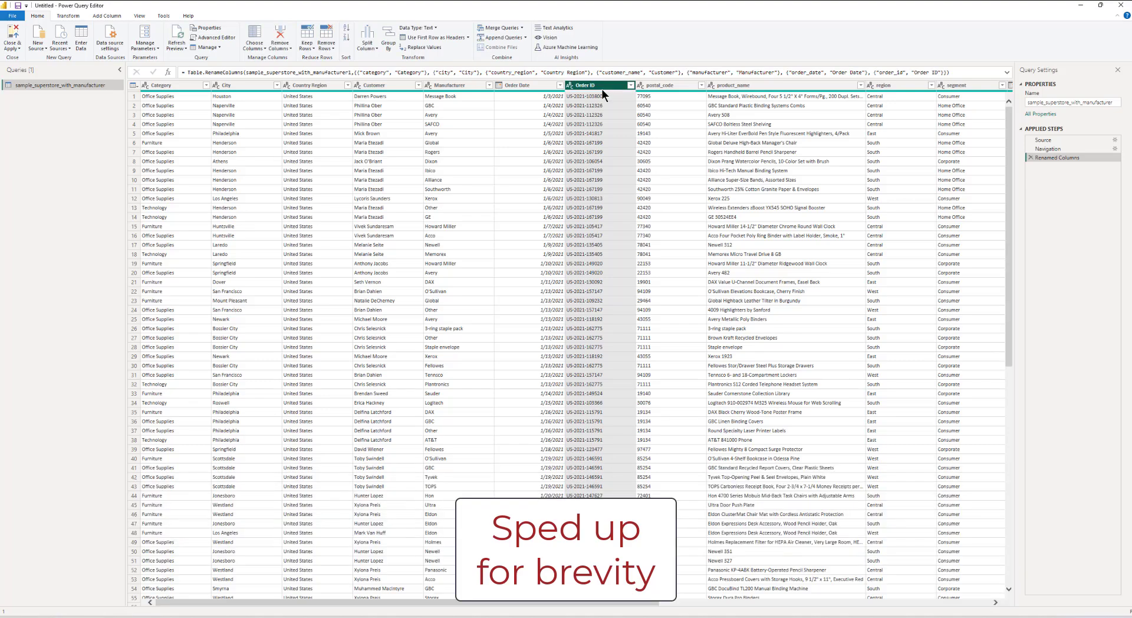
Step: Rename postal_code, product_name, region and segment columns to Postal Code, Product Name, Region and Segment
{"action": "double_click", "coordinate": [655, 87]}
{"action": "type", "text": "Postal Code"}
{"action": "key", "text": "Return"}
{"action": "left_click", "coordinate": [761, 85]}
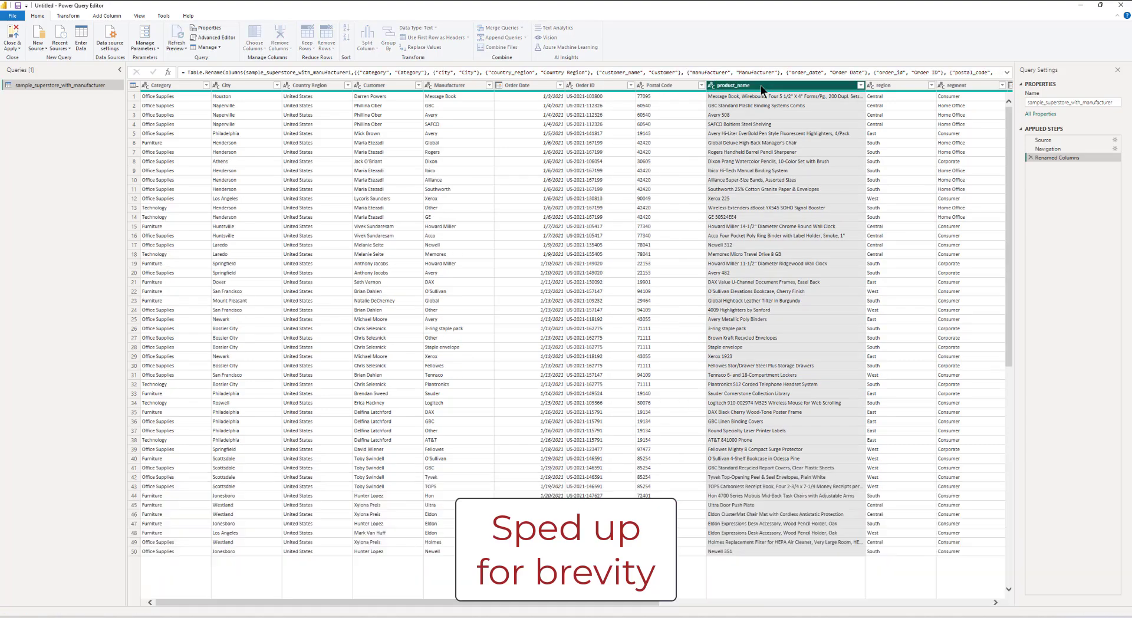
{"action": "double_click", "coordinate": [760, 85]}
{"action": "type", "text": "Product Name"}
{"action": "double_click", "coordinate": [892, 86]}
{"action": "type", "text": "Region"}
{"action": "double_click", "coordinate": [953, 86]}
{"action": "type", "text": "Segment"}
Step: Rename the ship date, ship mode, state and sub-category columns to Ship Date, Ship Mode, State Province and Sub Category
{"action": "left_click_drag", "start_coordinate": [605, 602], "coordinate": [943, 599]}
{"action": "double_click", "coordinate": [469, 84]}
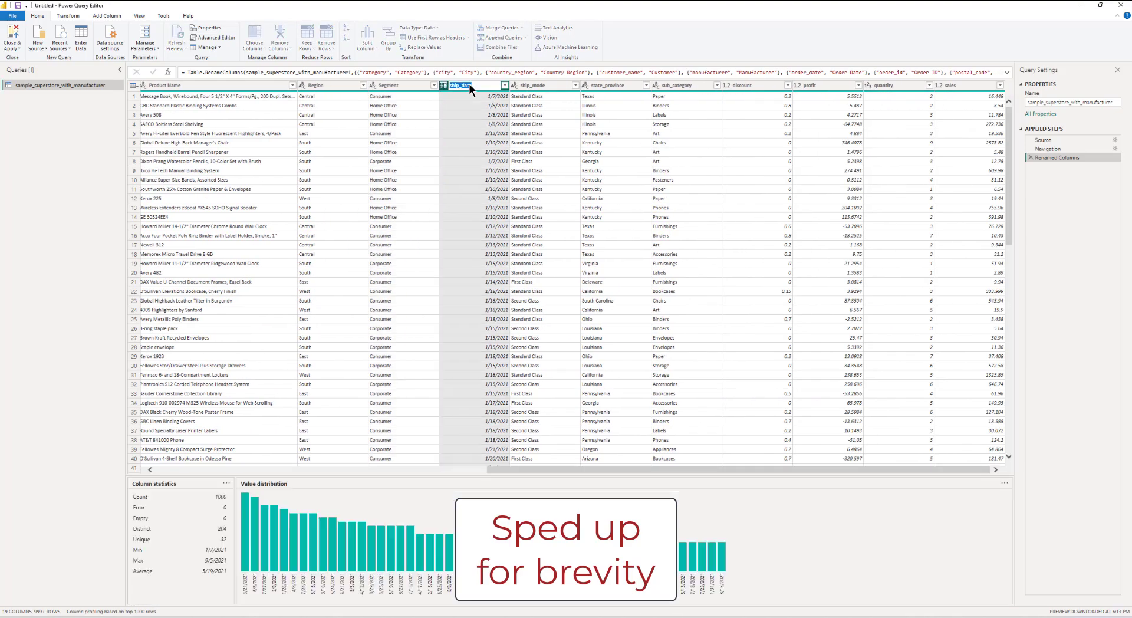
{"action": "type", "text": "Ship Date"}
{"action": "double_click", "coordinate": [544, 87]}
{"action": "type", "text": "Ship Mode"}
{"action": "double_click", "coordinate": [620, 85]}
{"action": "type", "text": "State Province"}
{"action": "left_click", "coordinate": [698, 83]}
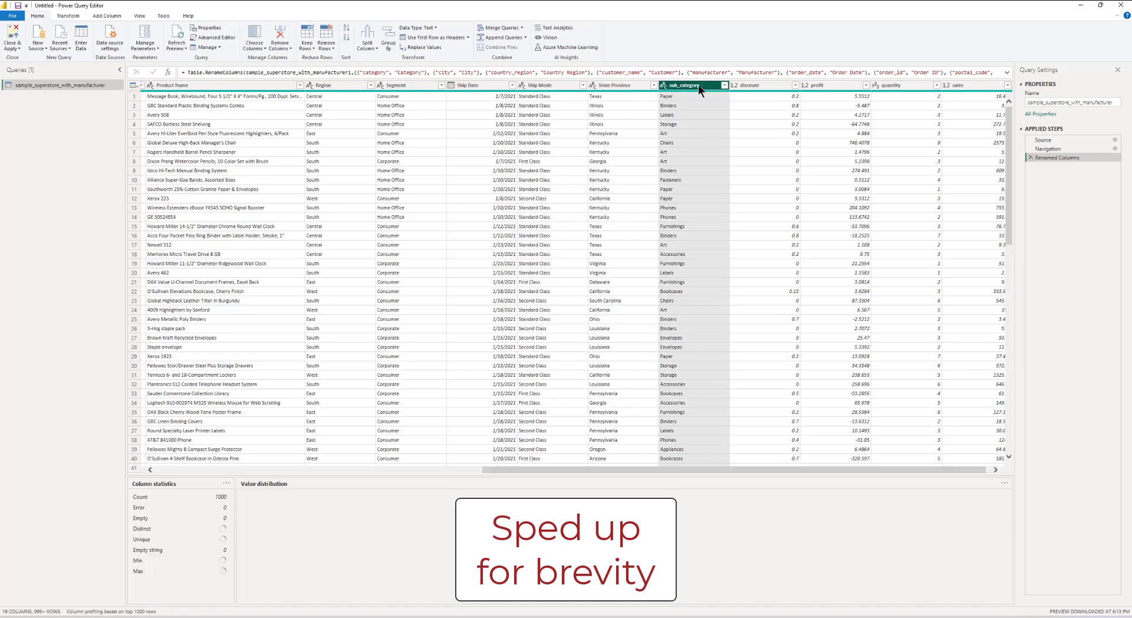
{"action": "double_click", "coordinate": [698, 84]}
{"action": "type", "text": "Sub Category"}
Step: Rename the discount, profit, quantity and sales columns to Discount, Profit, Quantity and Sales
{"action": "double_click", "coordinate": [752, 85]}
{"action": "type", "text": "Discount"}
{"action": "key", "text": "Return"}
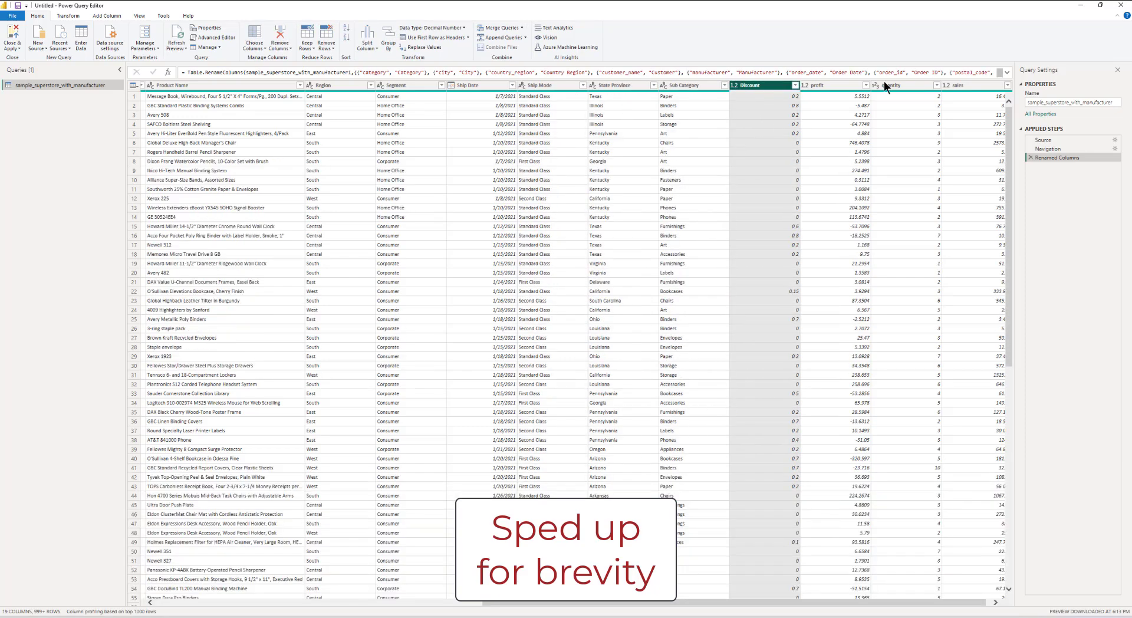
{"action": "double_click", "coordinate": [829, 87]}
{"action": "type", "text": "Profit"}
{"action": "double_click", "coordinate": [907, 83]}
{"action": "type", "text": "Quantity"}
{"action": "double_click", "coordinate": [946, 85]}
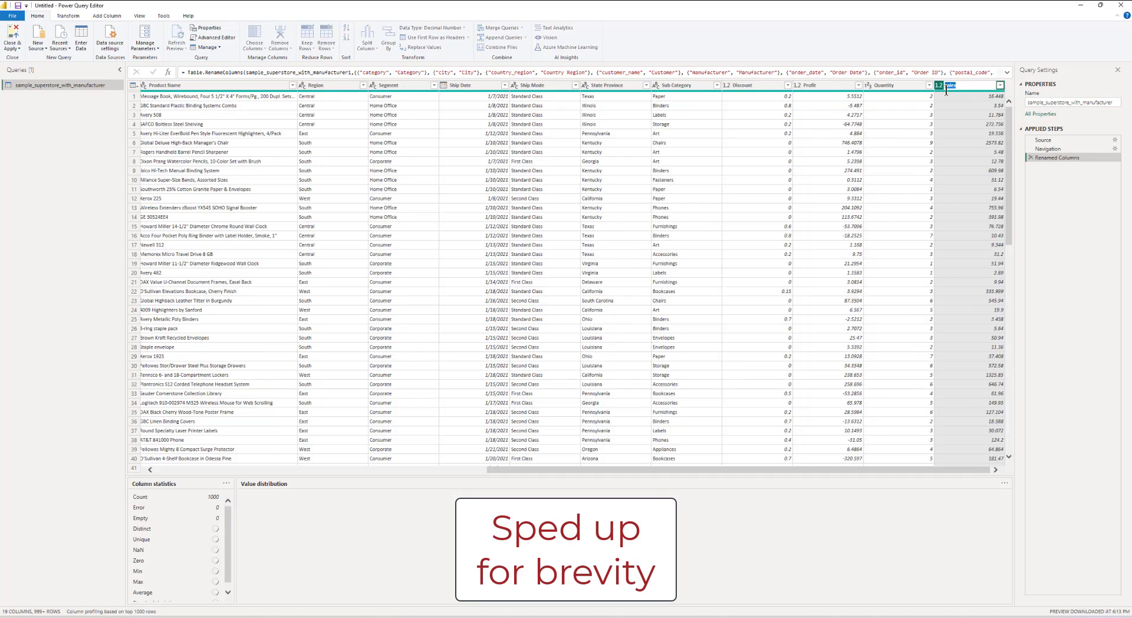
{"action": "type", "text": "Sales"}
{"action": "key", "text": "Return"}
{"action": "left_click_drag", "start_coordinate": [813, 602], "coordinate": [475, 602]}
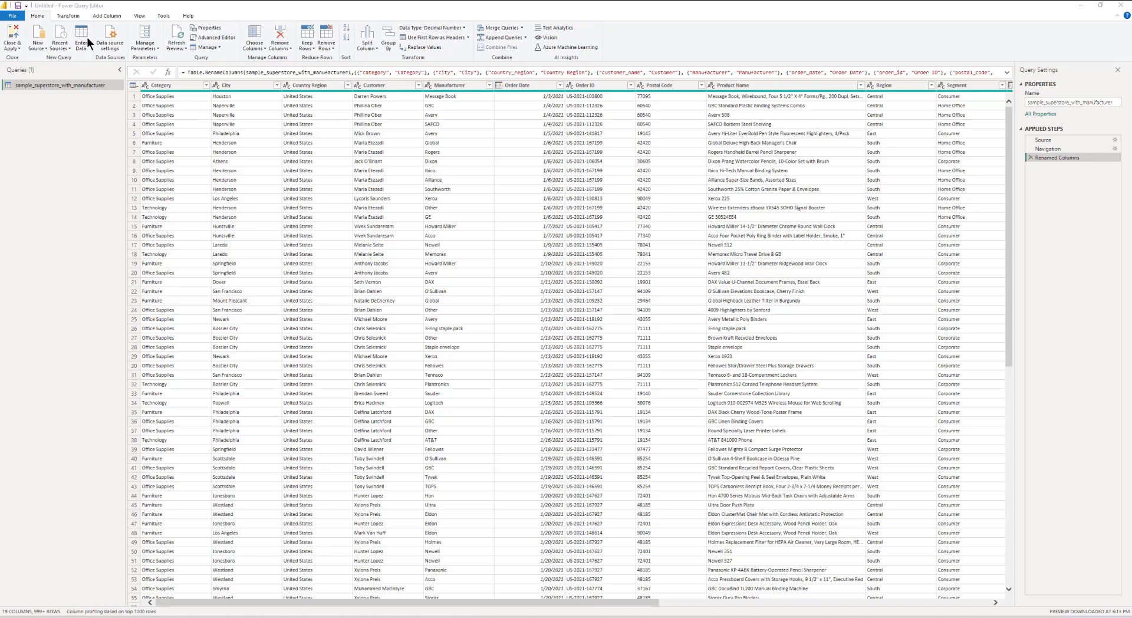
Step: Create a blank query and replace its code in the Advanced Editor with pasted date-table M code starting at #date(2019, 1, 1)
{"action": "left_click", "coordinate": [38, 47]}
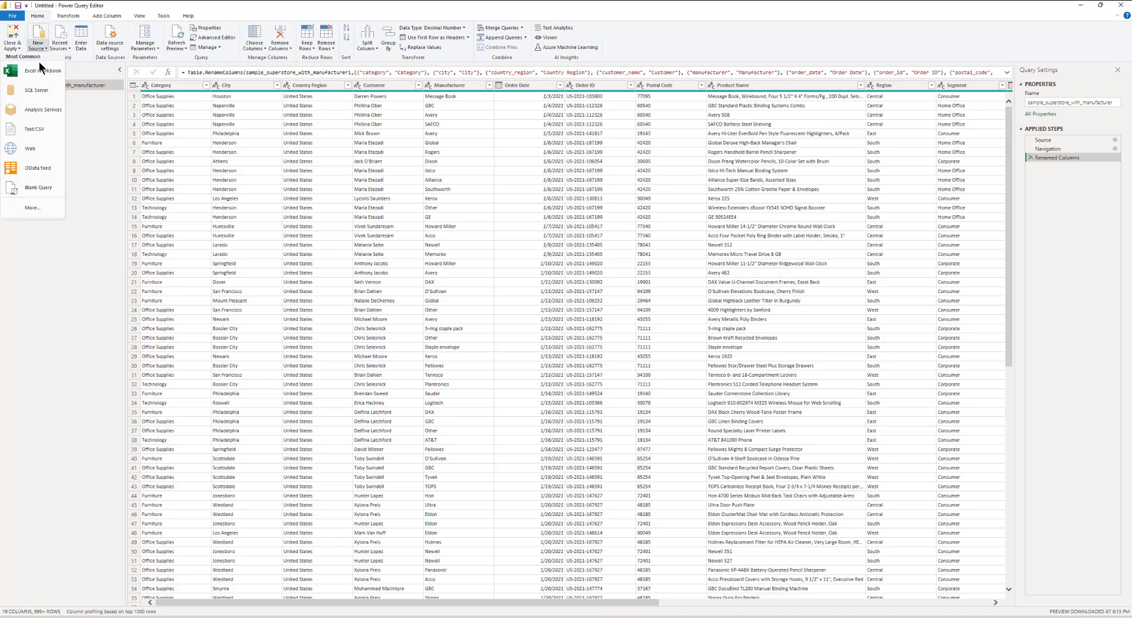
{"action": "left_click", "coordinate": [43, 186]}
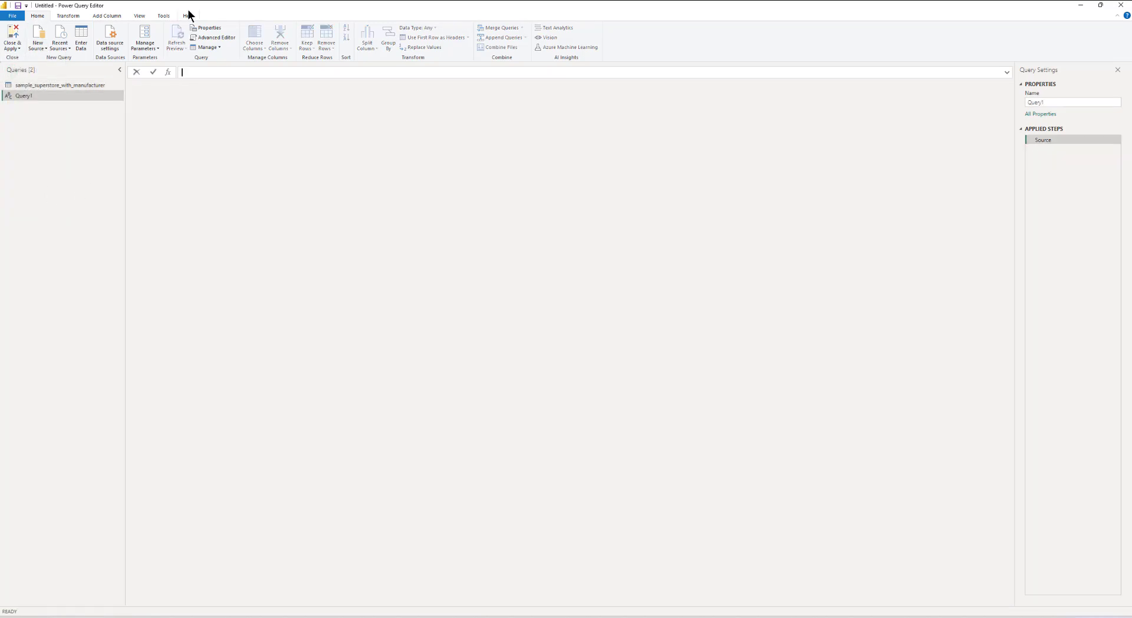
{"action": "left_click", "coordinate": [212, 37]}
{"action": "key", "text": "ctrl+a"}
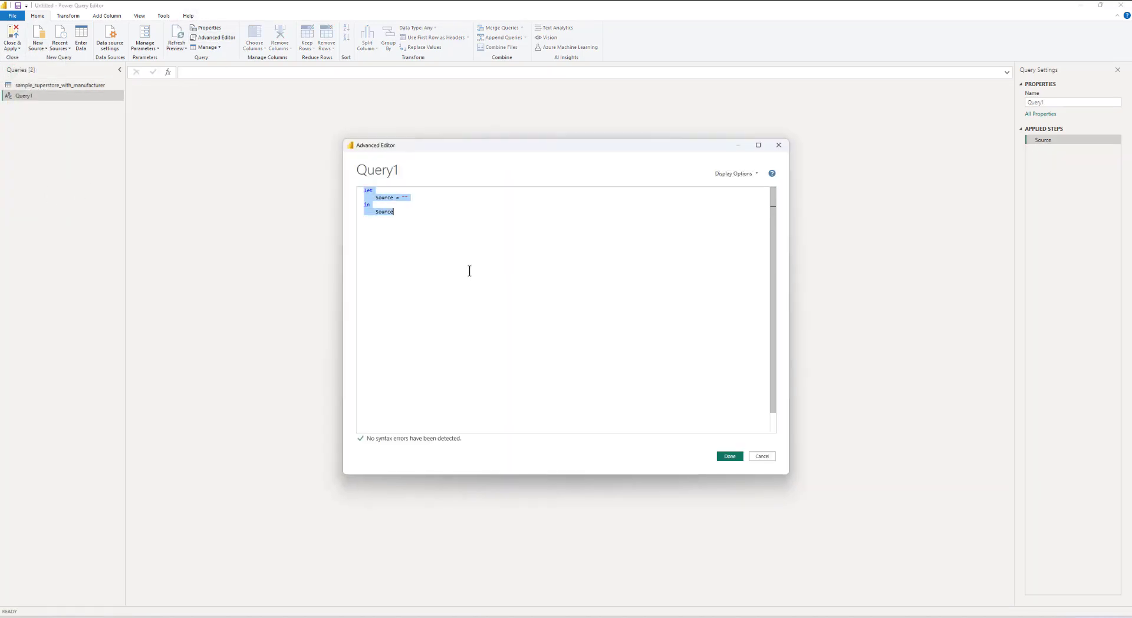
{"action": "key", "text": "ctrl+v"}
{"action": "scroll", "coordinate": [470, 273], "scroll_direction": "up", "scroll_amount": 3}
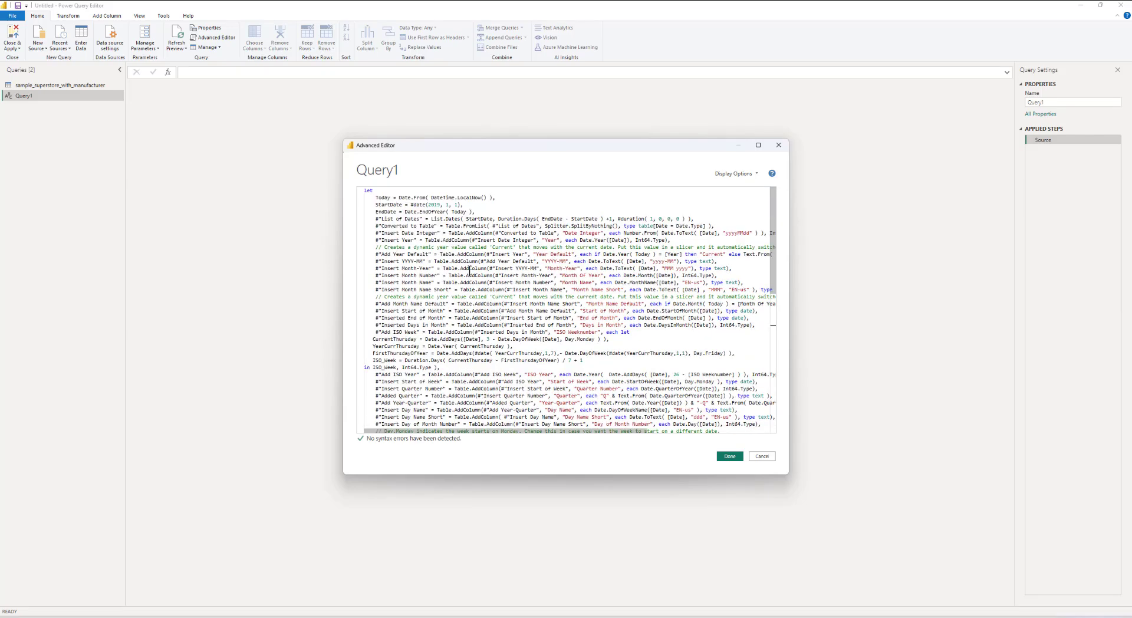
{"action": "left_click", "coordinate": [425, 205]}
{"action": "left_click_drag", "start_coordinate": [372, 205], "coordinate": [464, 205]}
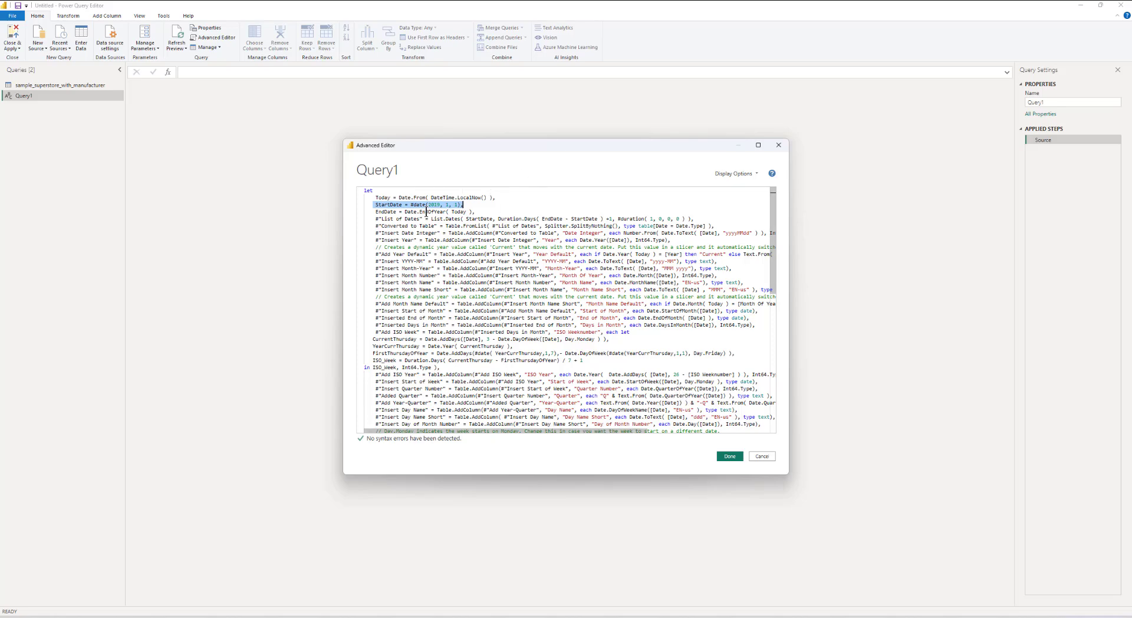
{"action": "left_click", "coordinate": [728, 459]}
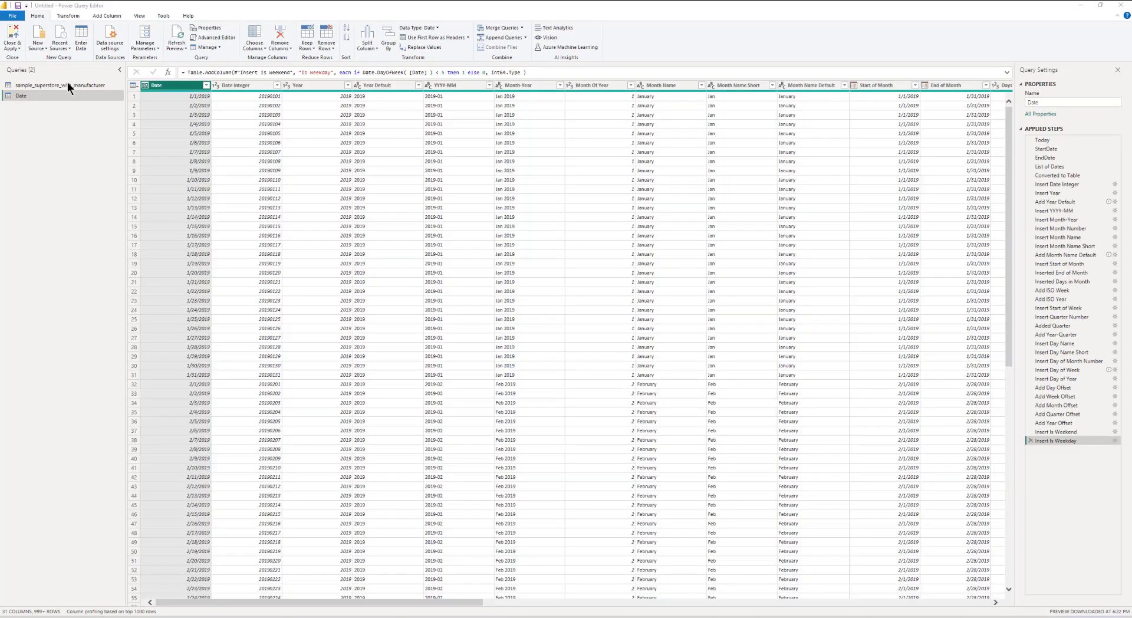
Step: Rename the superstore query to Order
{"action": "left_click", "coordinate": [36, 89]}
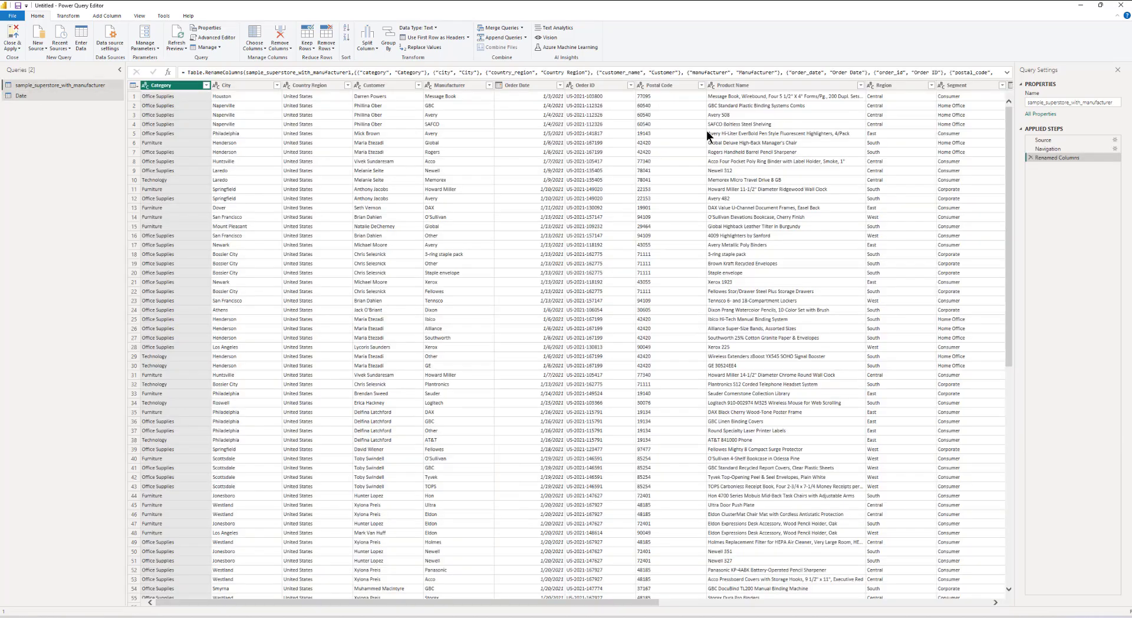
{"action": "double_click", "coordinate": [1095, 101]}
{"action": "type", "text": "Order"}
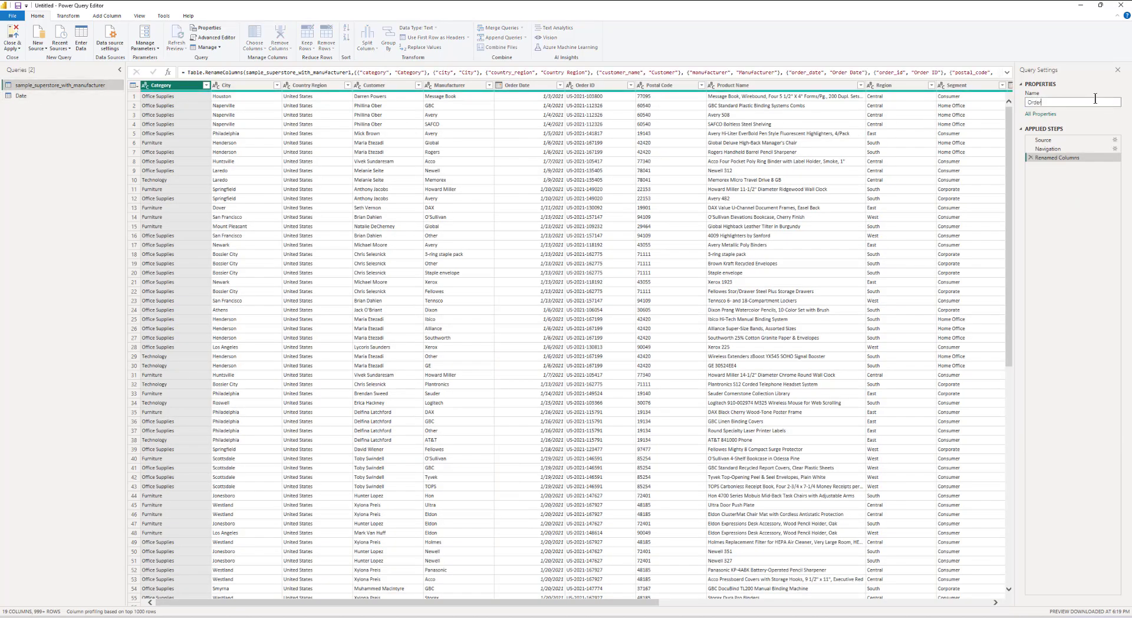
{"action": "key", "text": "Return"}
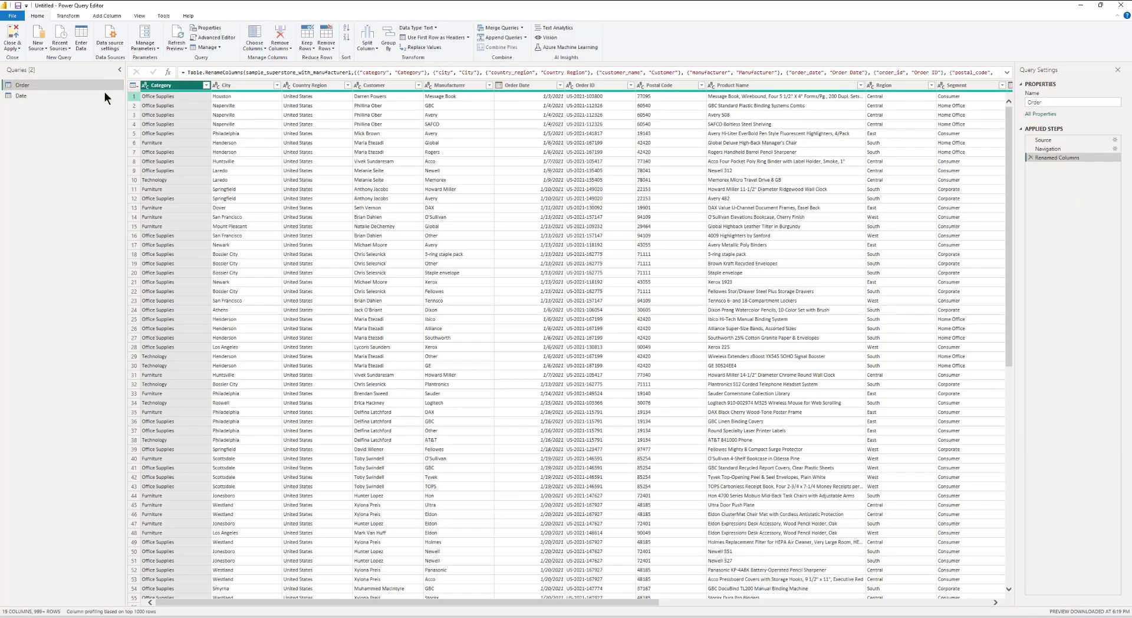
Step: Enter a new table named Colors by pasting the Light Mode and Dark Mode colour values for text, slicers, page and shape backgrounds
{"action": "left_click", "coordinate": [40, 96]}
{"action": "left_click", "coordinate": [82, 44]}
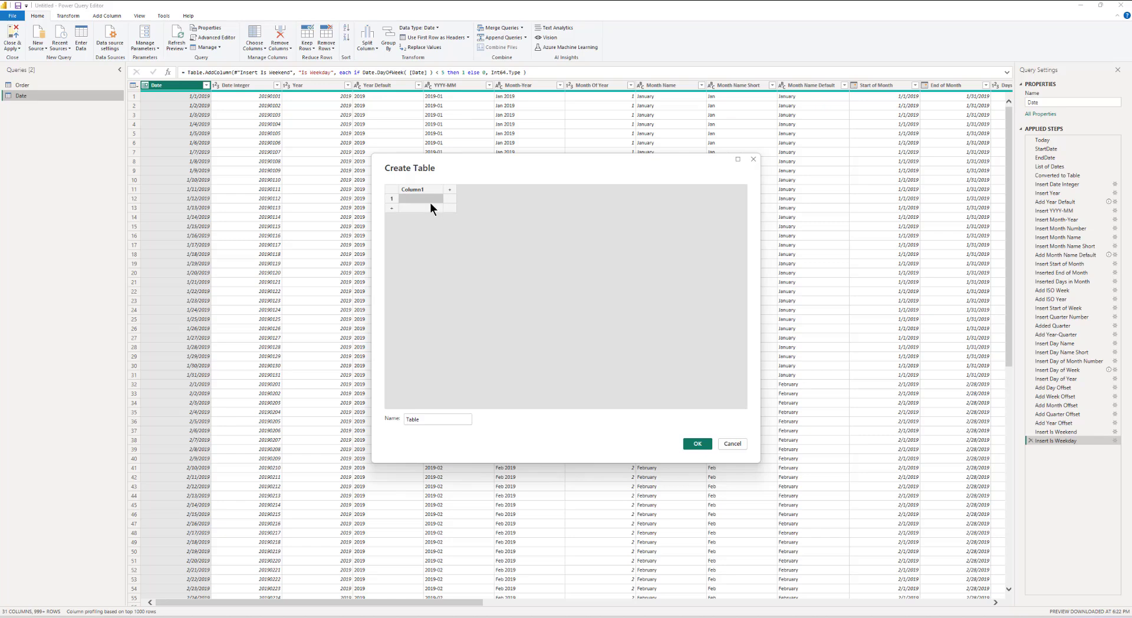
{"action": "key", "text": "ctrl+v"}
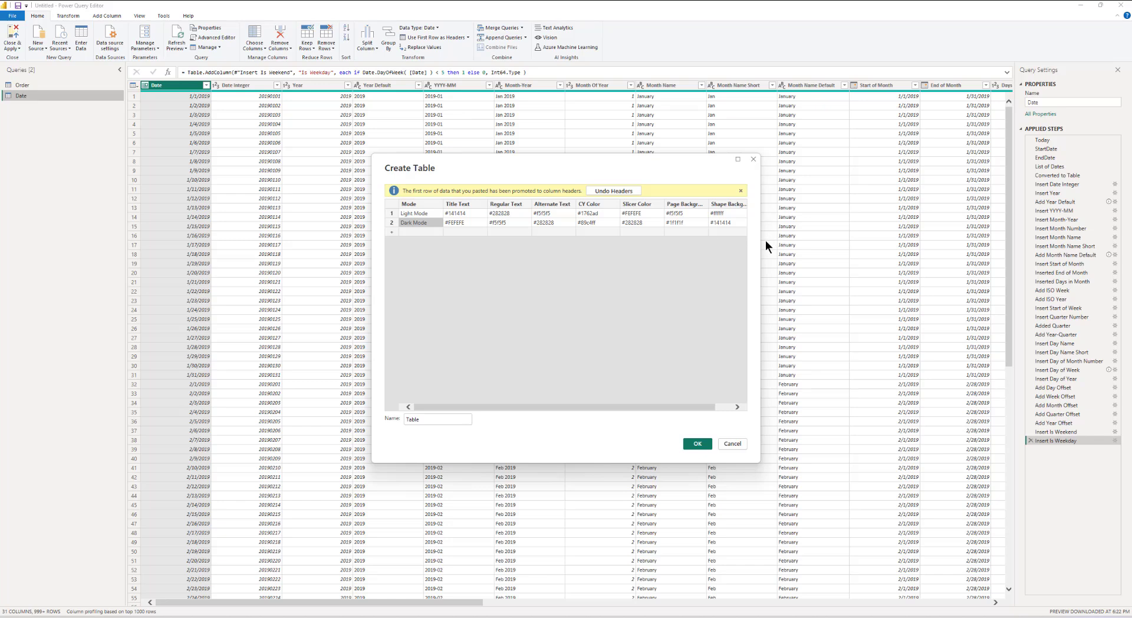
{"action": "left_click_drag", "start_coordinate": [425, 420], "coordinate": [391, 424]}
{"action": "type", "text": "Mode"}
{"action": "key", "text": "Return"}
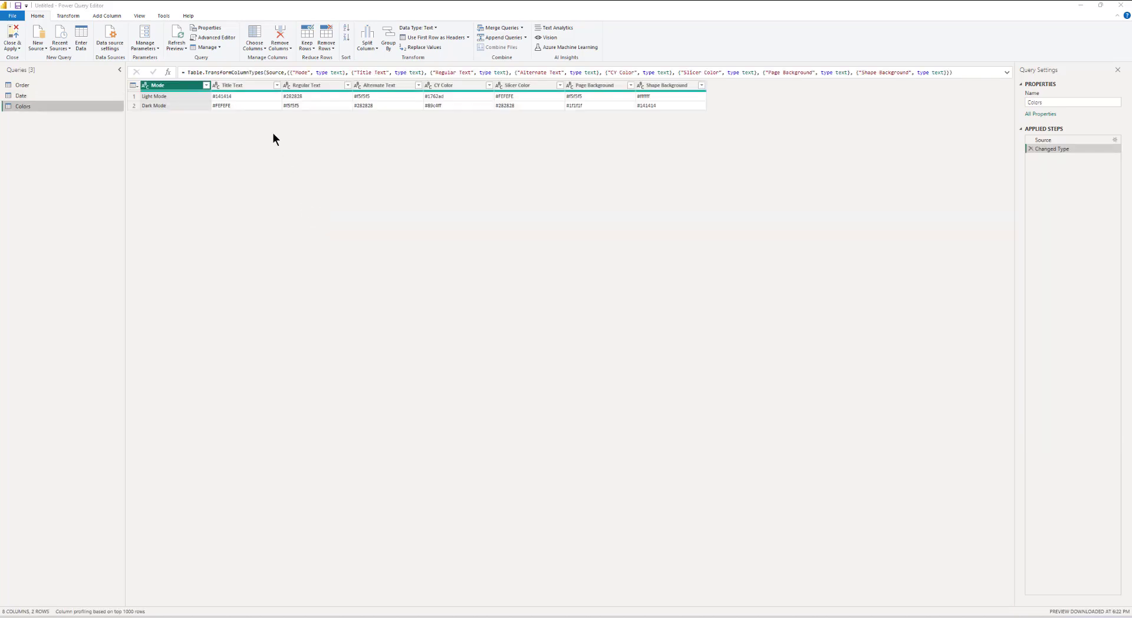
Step: Create a new calculated table named _Measures defined as {Blank()}
{"action": "left_click", "coordinate": [242, 86]}
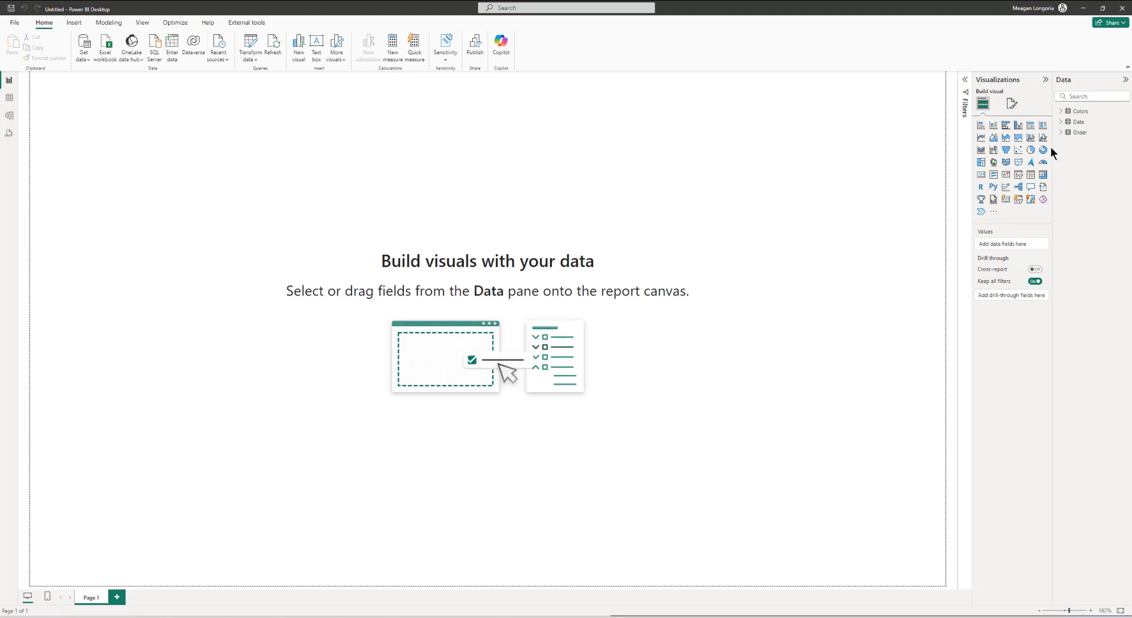
{"action": "left_click_drag", "start_coordinate": [1052, 147], "coordinate": [971, 148]}
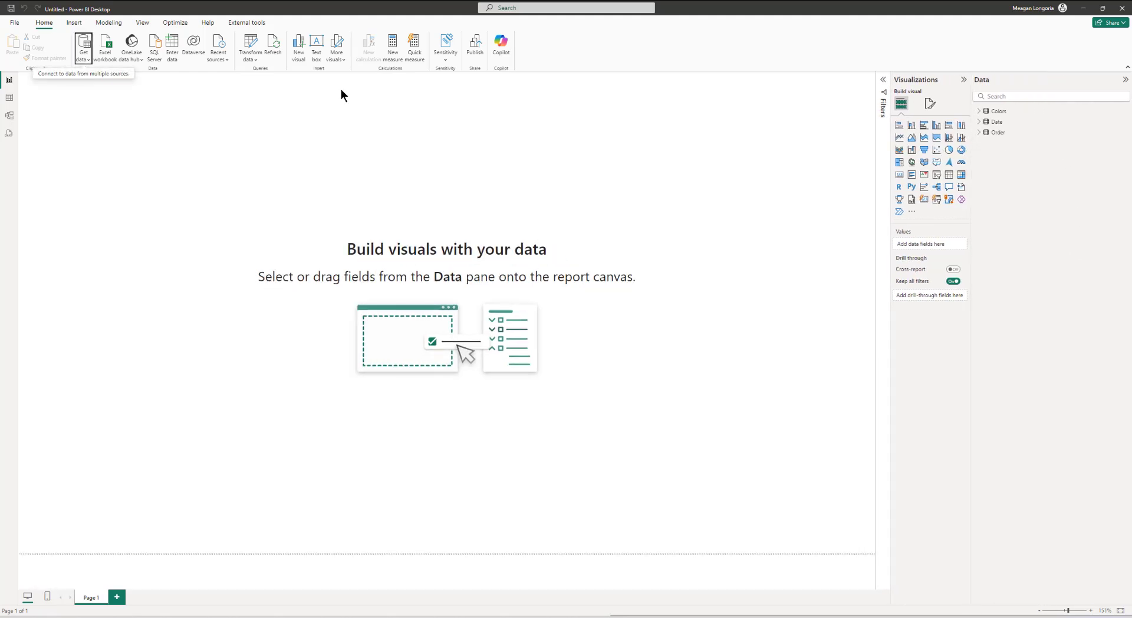
{"action": "left_click", "coordinate": [112, 25]}
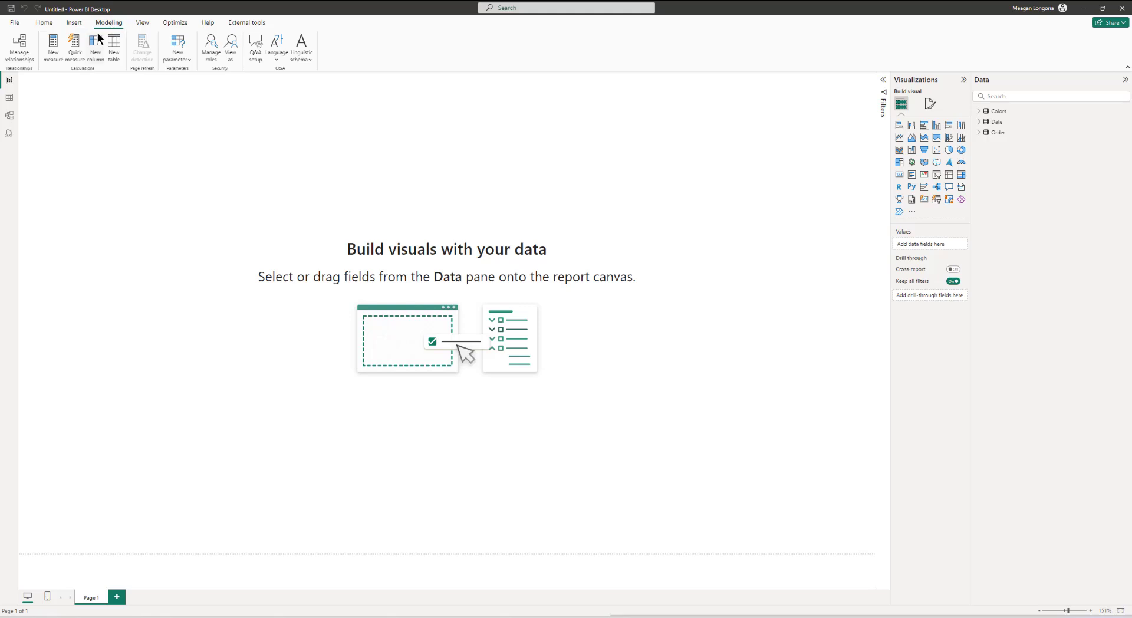
{"action": "left_click", "coordinate": [113, 44]}
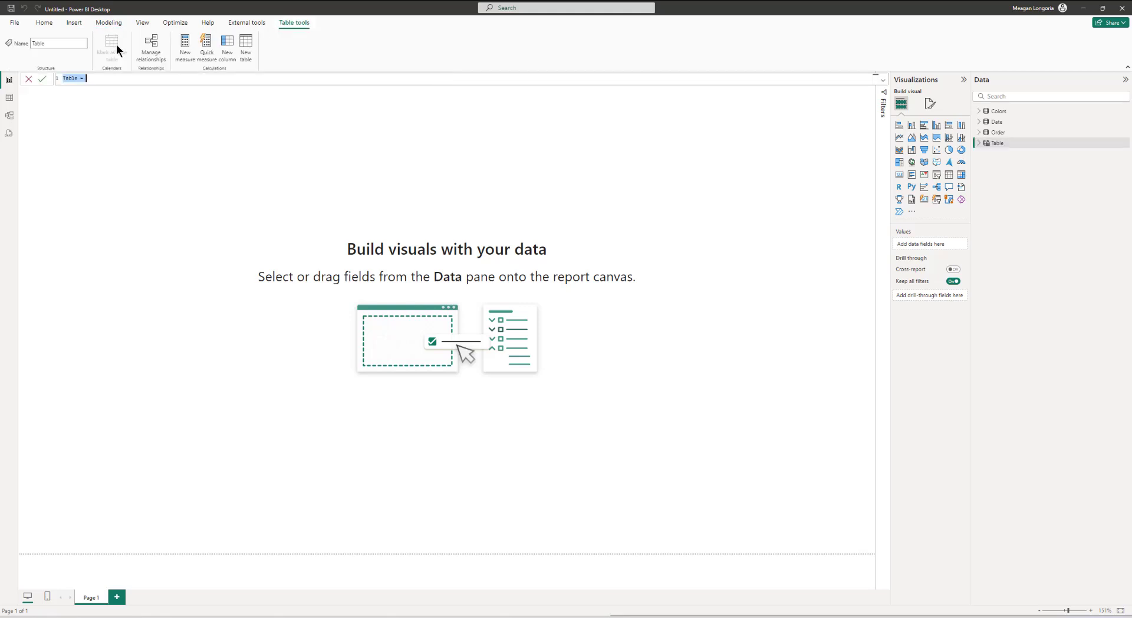
{"action": "type", "text": "_Measures = {B"}
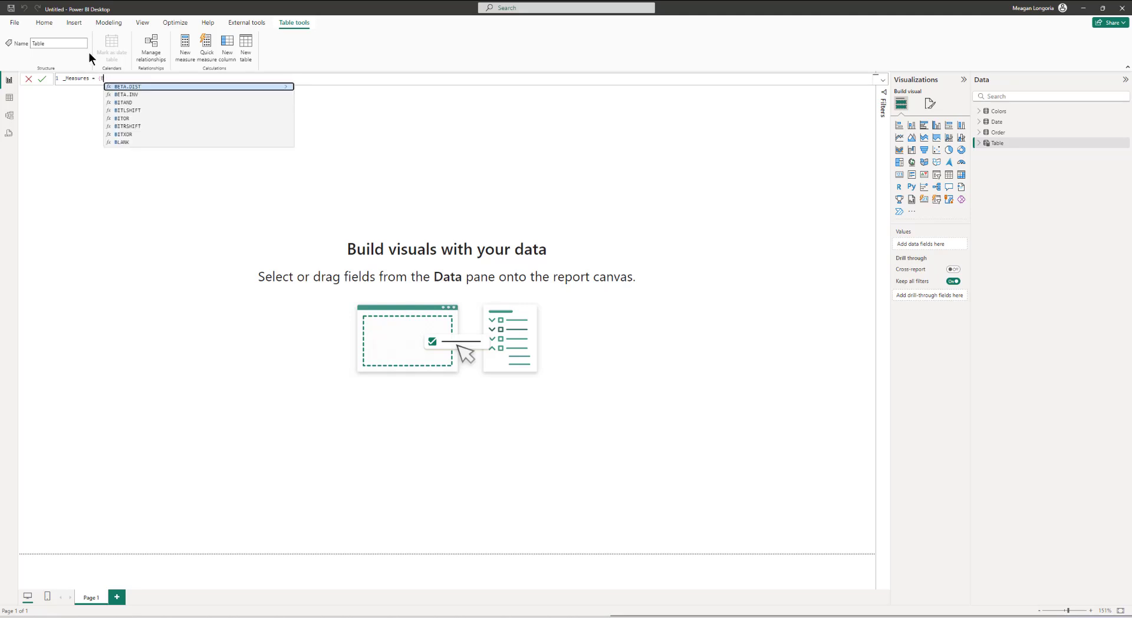
{"action": "type", "text": "lank("}
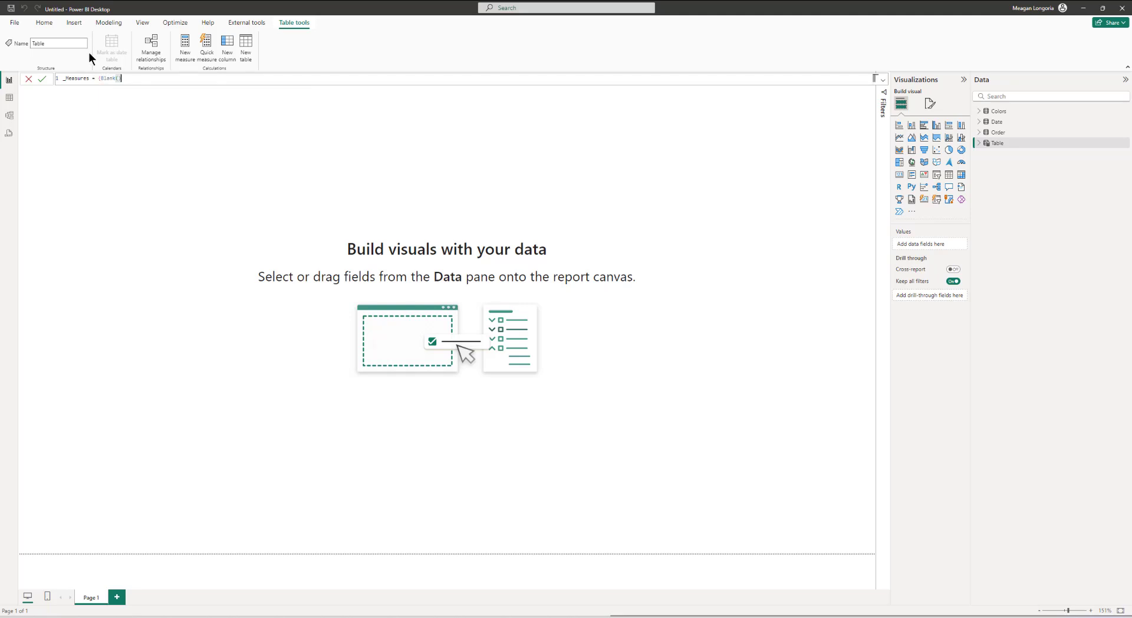
{"action": "key", "text": "Return"}
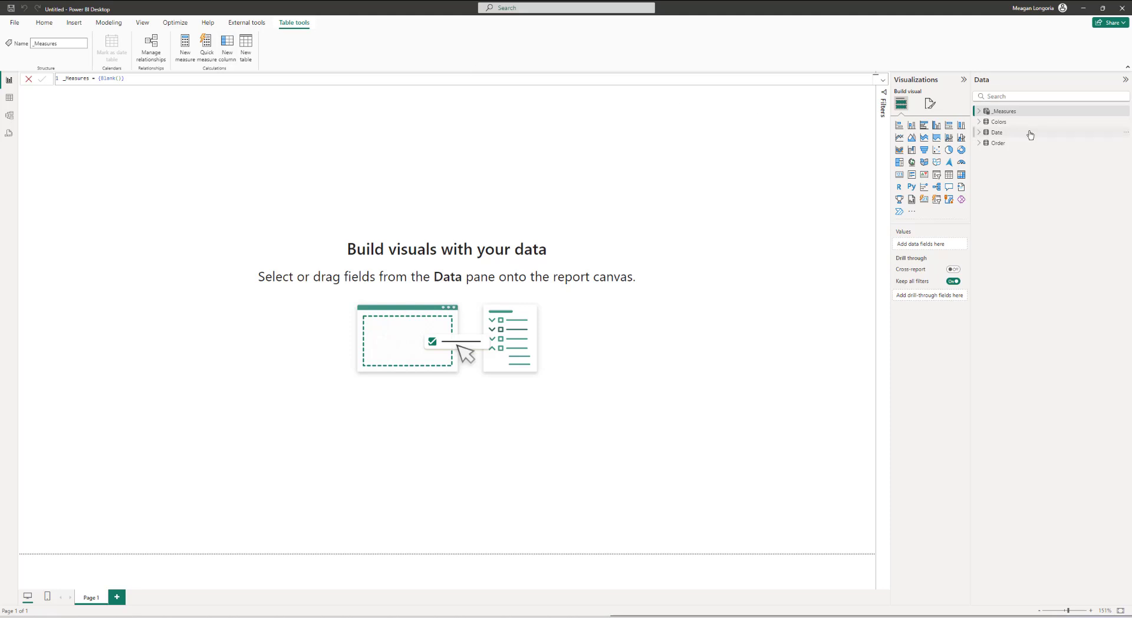
Step: Add a Current Year Sales measure to _Measures: IF(HASONEVALUE('Date'[Year]), SUM('Orders'[Sales]), BLANK())
{"action": "left_click", "coordinate": [982, 113]}
{"action": "right_click", "coordinate": [989, 112]}
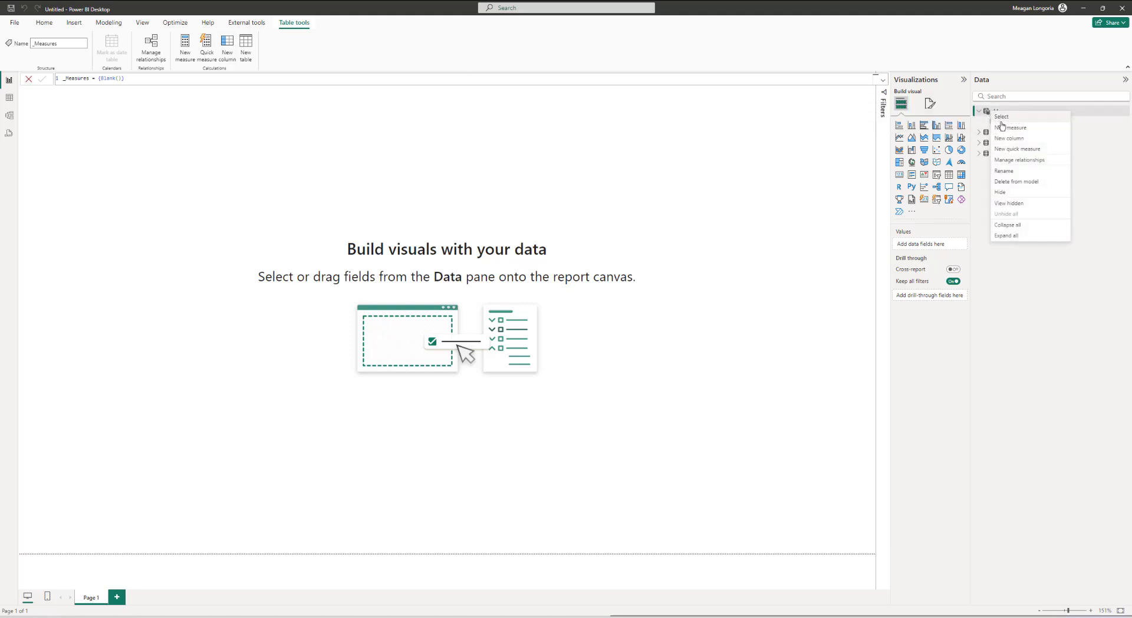
{"action": "left_click", "coordinate": [1005, 127]}
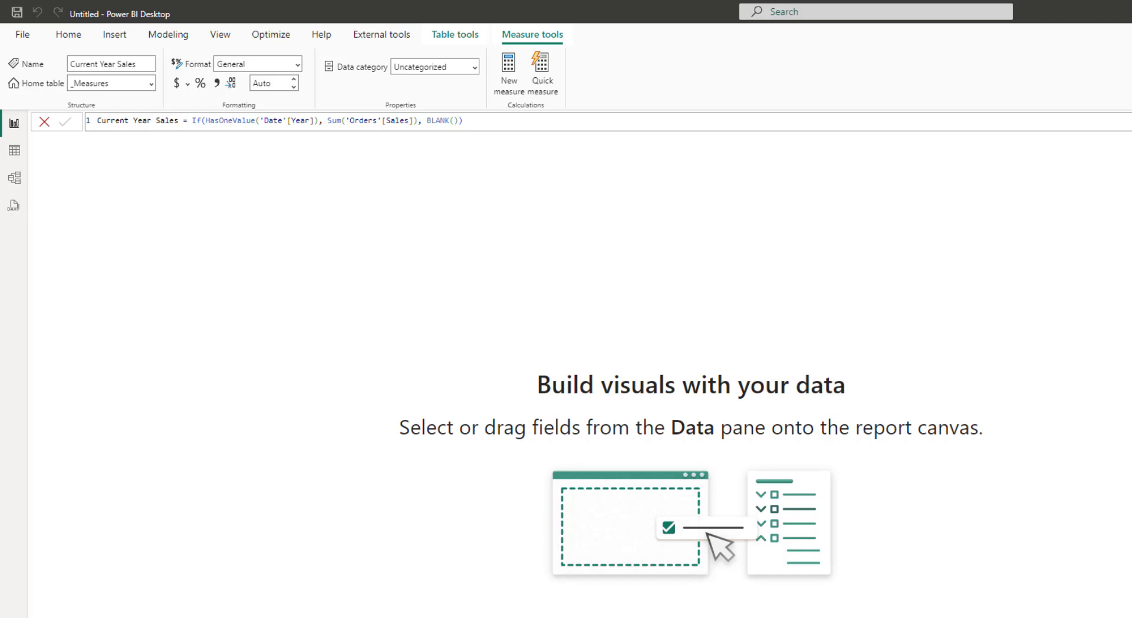
Step: Paste and commit a Prior Year Sales measure using CALCULATE with DATEADD('Date'[Date], -1, YEAR)
{"action": "type", "text": "Prior Year Sales = If(HasOneValue('Date'[Year]), Calculate(Sum('Orders'[Sales]), DATEADD ( 'Date'[Date], -1, YEAR )) , BLANK())"}
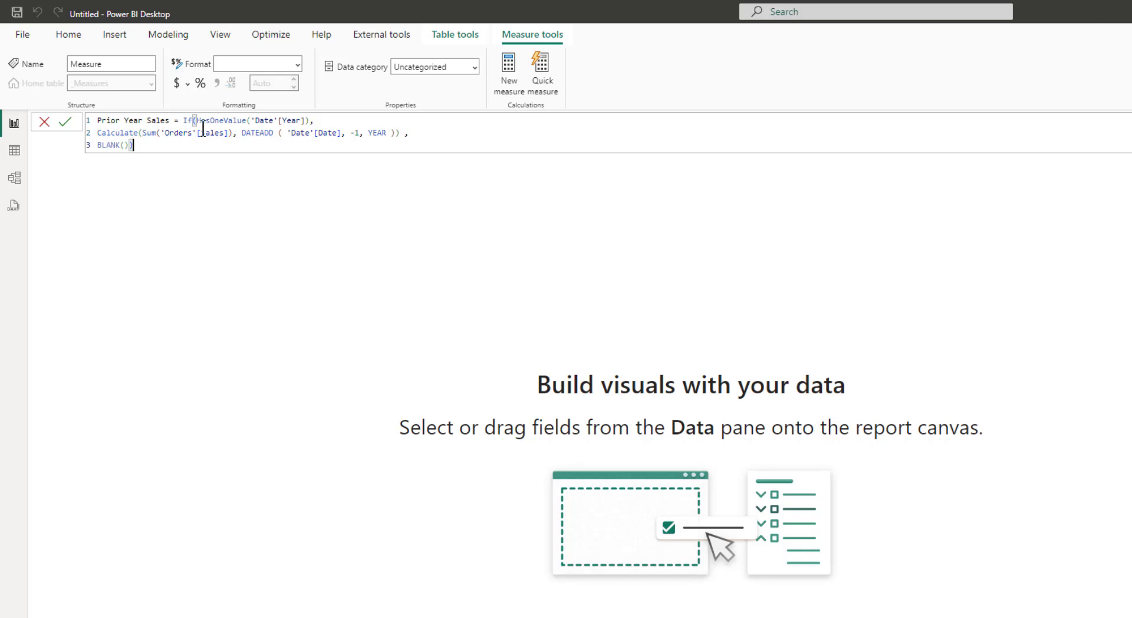
{"action": "left_click_drag", "start_coordinate": [233, 132], "coordinate": [156, 132]}
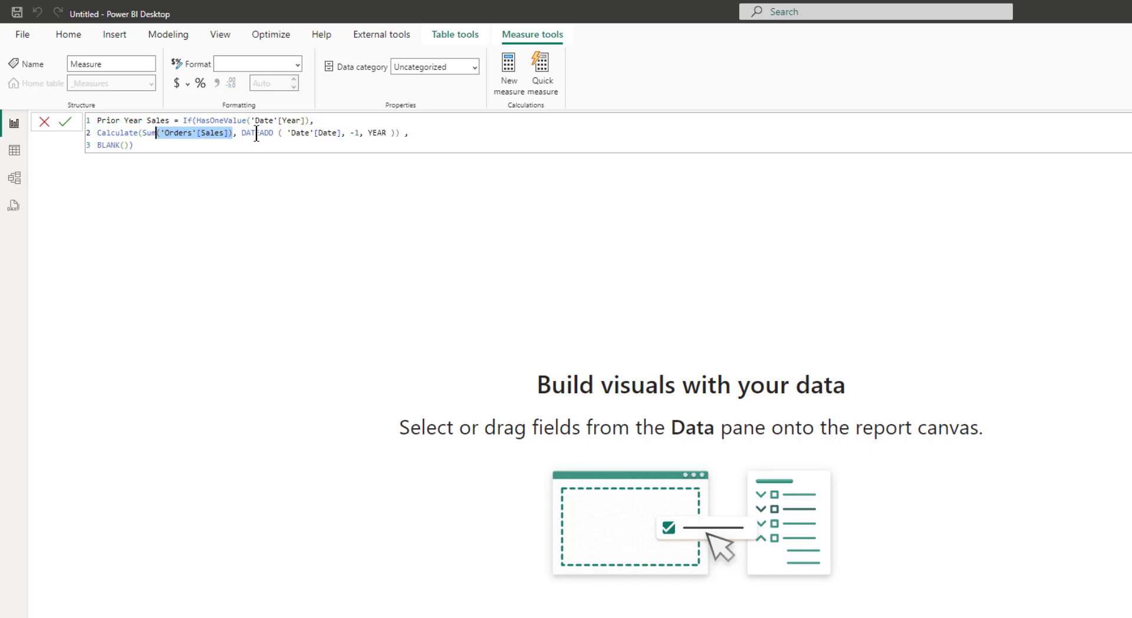
{"action": "left_click", "coordinate": [382, 132]}
{"action": "double_click", "coordinate": [382, 133]}
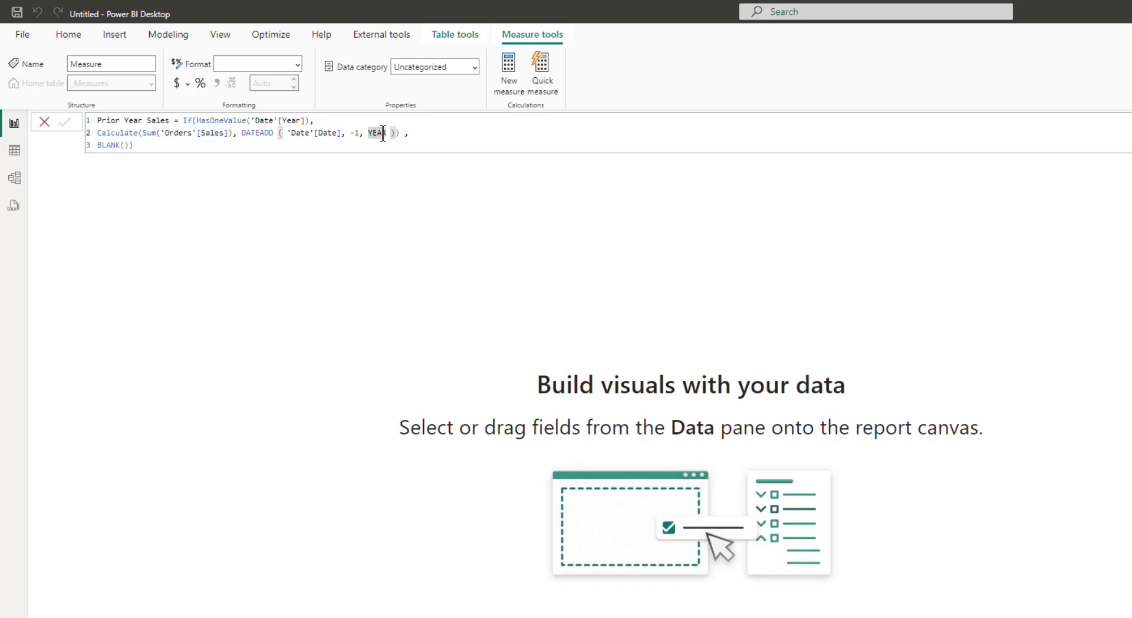
{"action": "key", "text": "Return"}
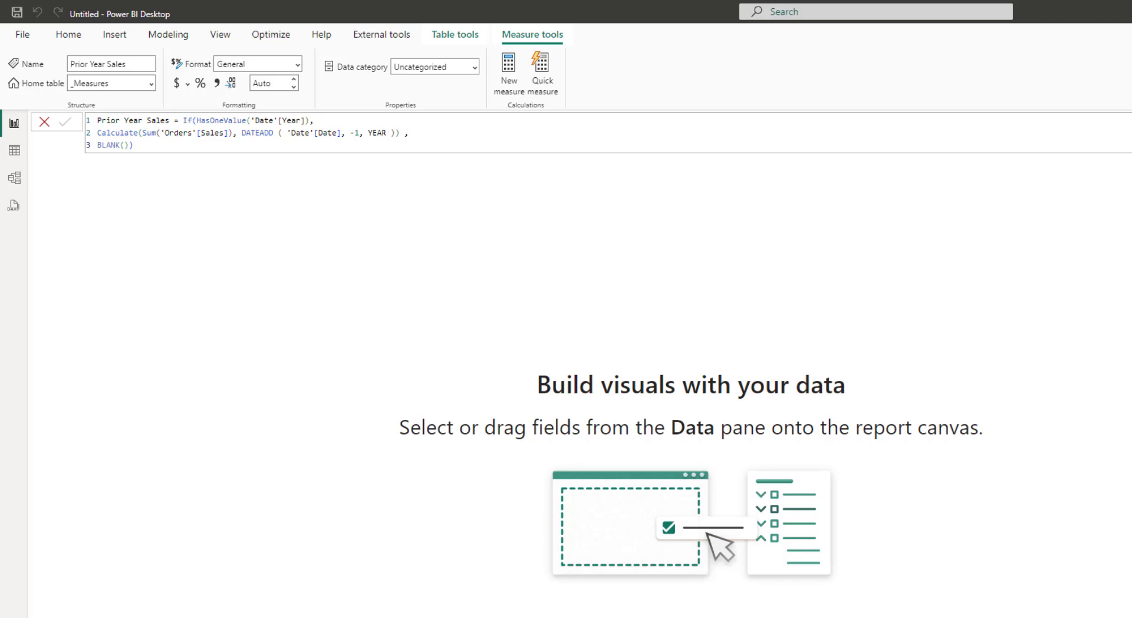
Step: Paste and commit a YOY % Change measure dividing current minus prior year sales by prior year sales
{"action": "type", "text": "YOY % Change = Divide([Current Year Sales] - [Prior Year Sales], [Prior Year Sales])"}
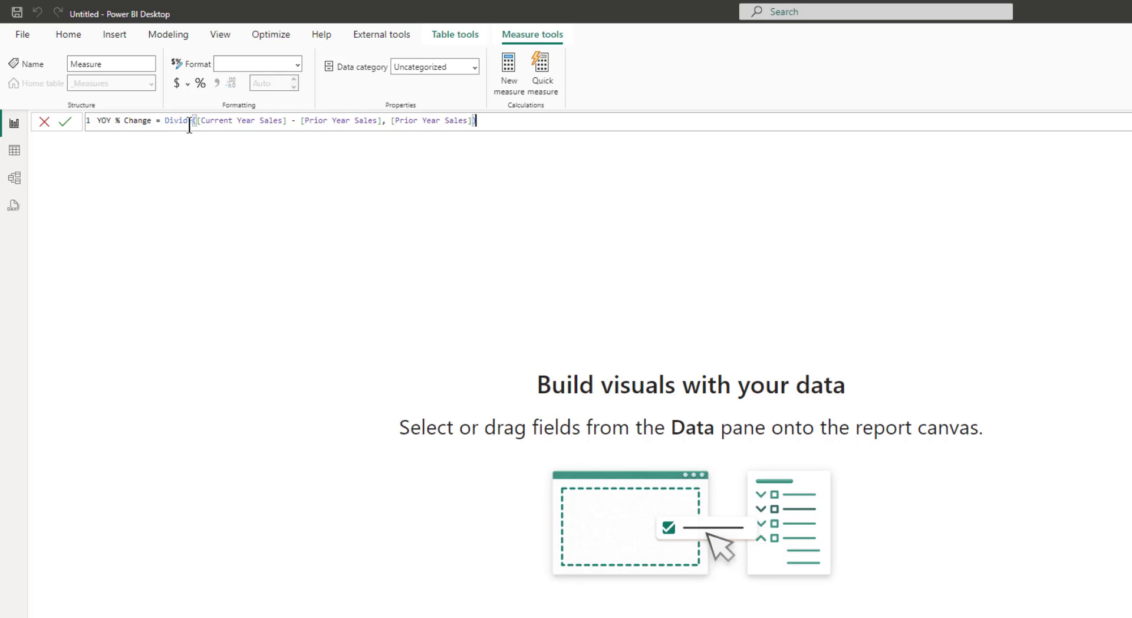
{"action": "left_click", "coordinate": [208, 120]}
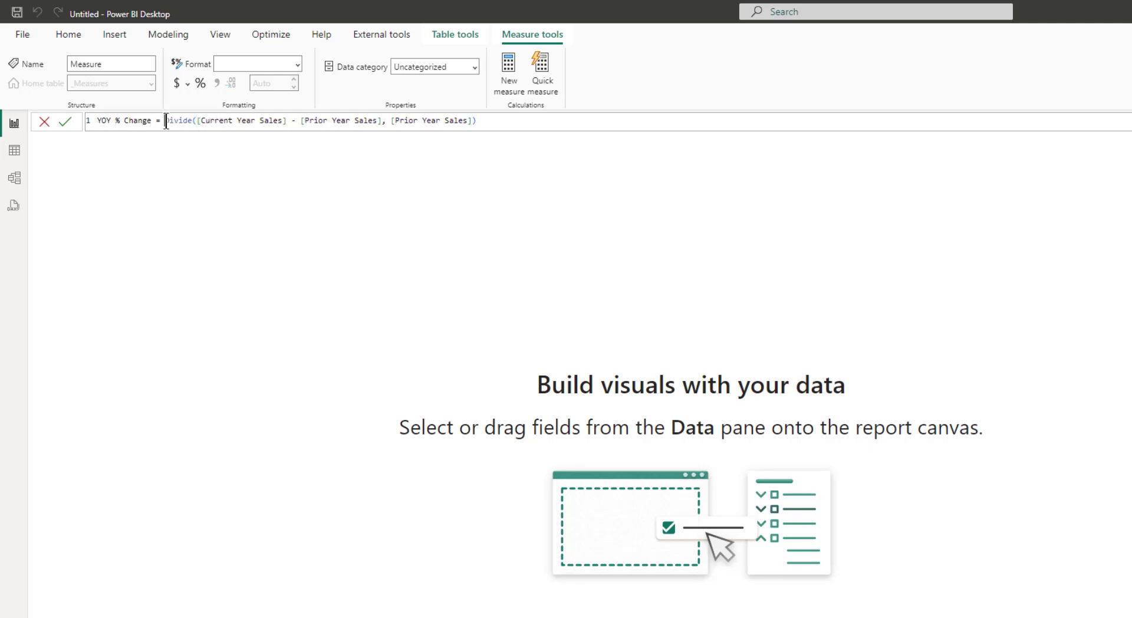
{"action": "double_click", "coordinate": [167, 121]}
{"action": "left_click", "coordinate": [577, 127]}
{"action": "key", "text": "Return"}
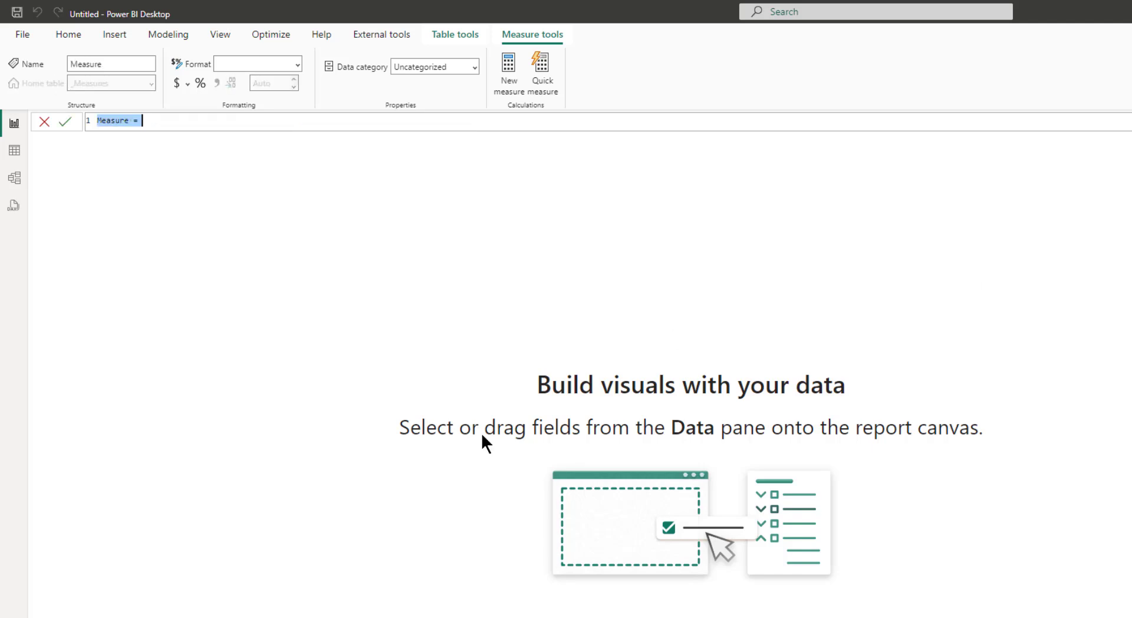
Step: Paste and commit a YOY Change Text measure combining an up, down or side arrow symbol with the formatted percentage and " YOY"
{"action": "type", "text": "YOY Change Text = var _symbol = SWITCH(TRUE(),     [YOY % Change] >= 0.05, \"▲ \",     [YOY % Change] <= -0.05, \"▼ \",     [YOY % Change] < 0.05 && [YOY % Change] > -0.05, \"►\",     BLANK()) var _amt = FORMAT([YOY % Change], \"#%\") var _result = _symbol & _amt & \" YOY\" RETURN _result"}
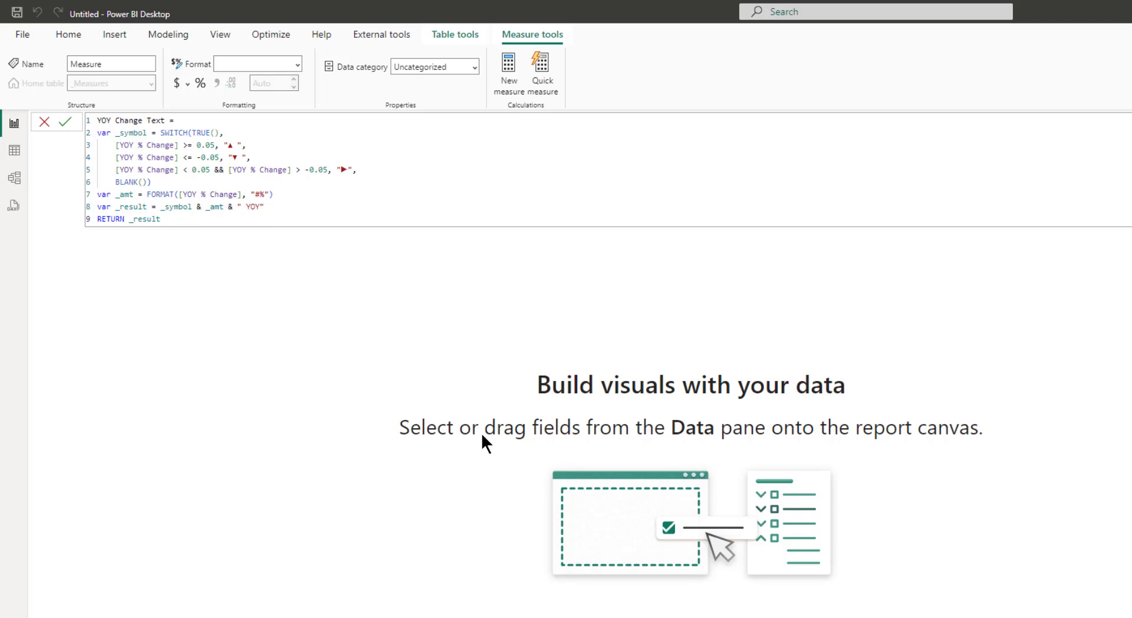
{"action": "key", "text": "Return"}
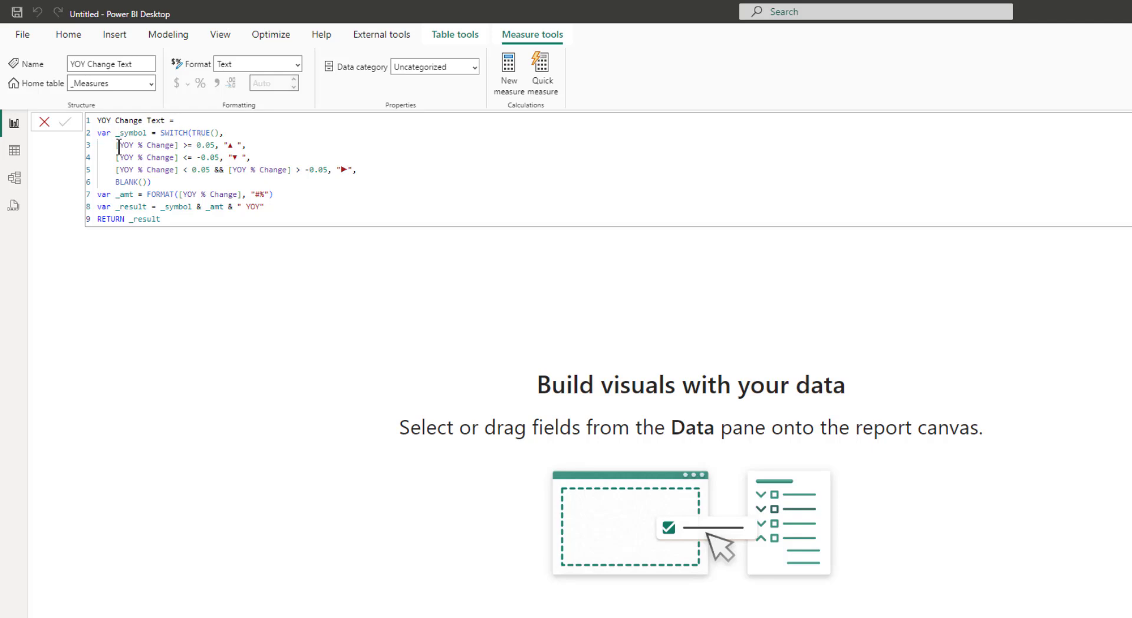
{"action": "left_click_drag", "start_coordinate": [118, 145], "coordinate": [180, 146]}
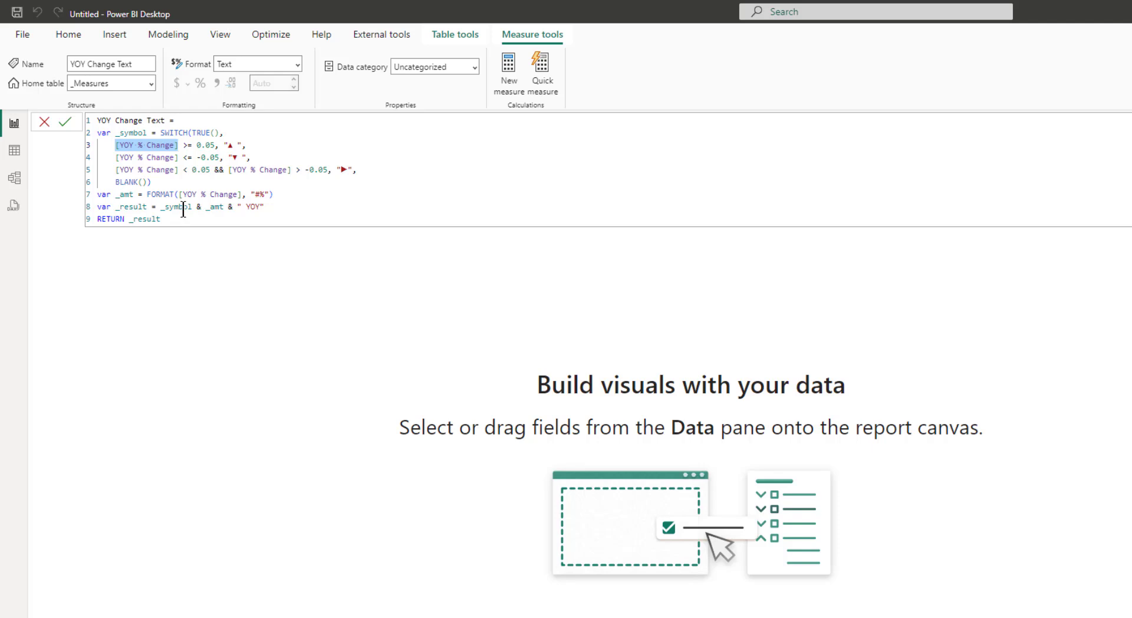
{"action": "double_click", "coordinate": [250, 205]}
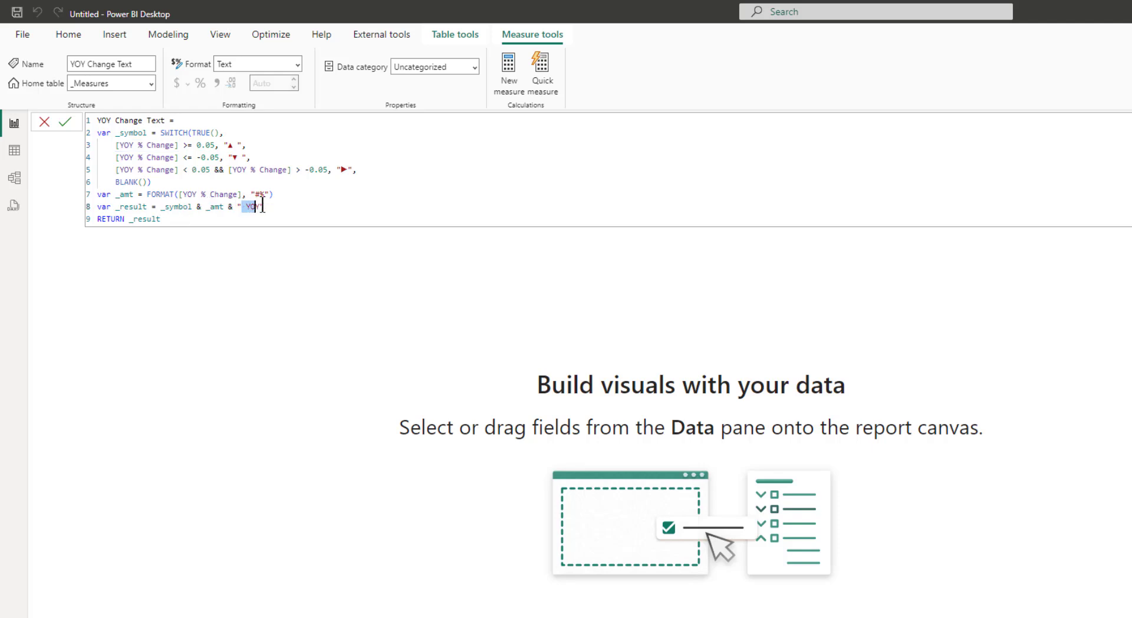
{"action": "left_click", "coordinate": [300, 204]}
{"action": "left_click", "coordinate": [216, 207]}
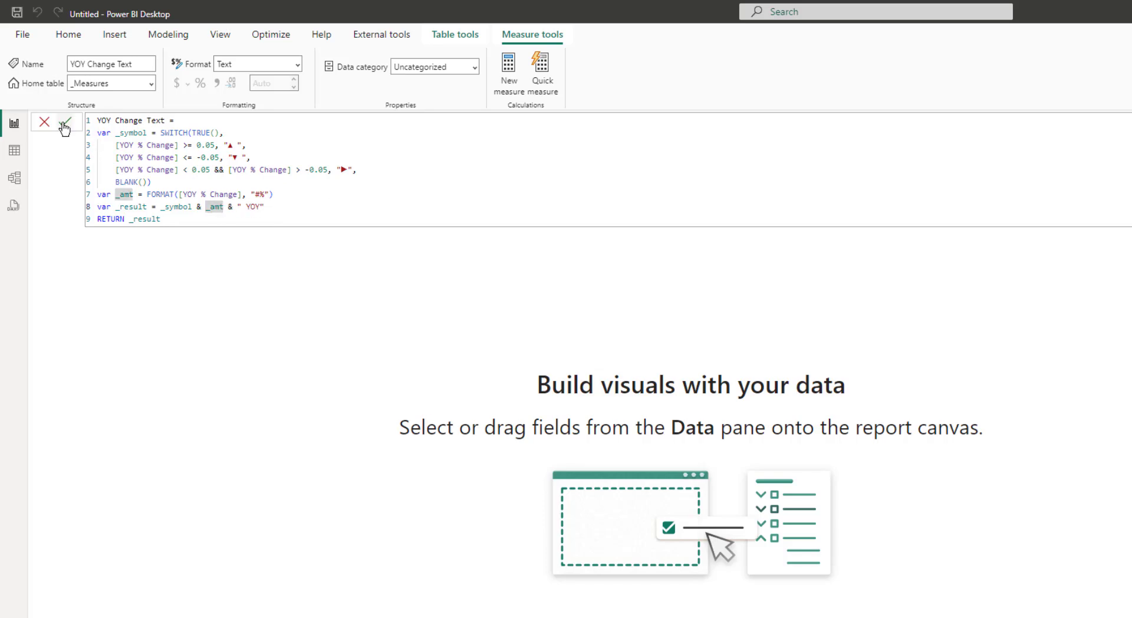
{"action": "left_click", "coordinate": [65, 122]}
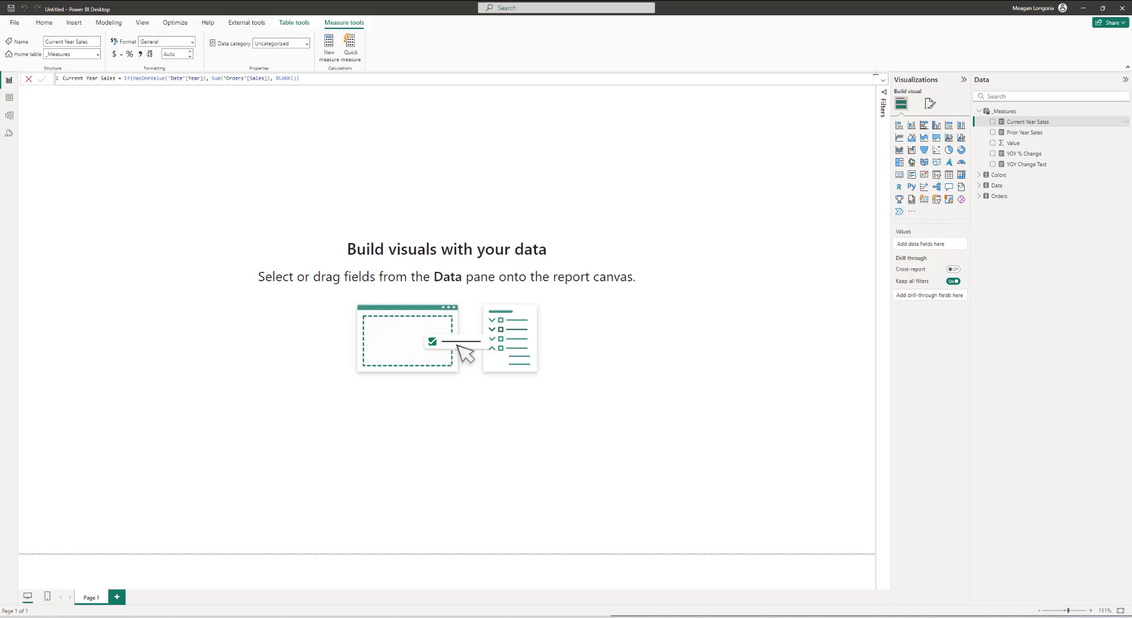
Step: Format Current Year Sales and Prior Year Sales as Currency and YOY % Change as Percentage
{"action": "left_click", "coordinate": [140, 54]}
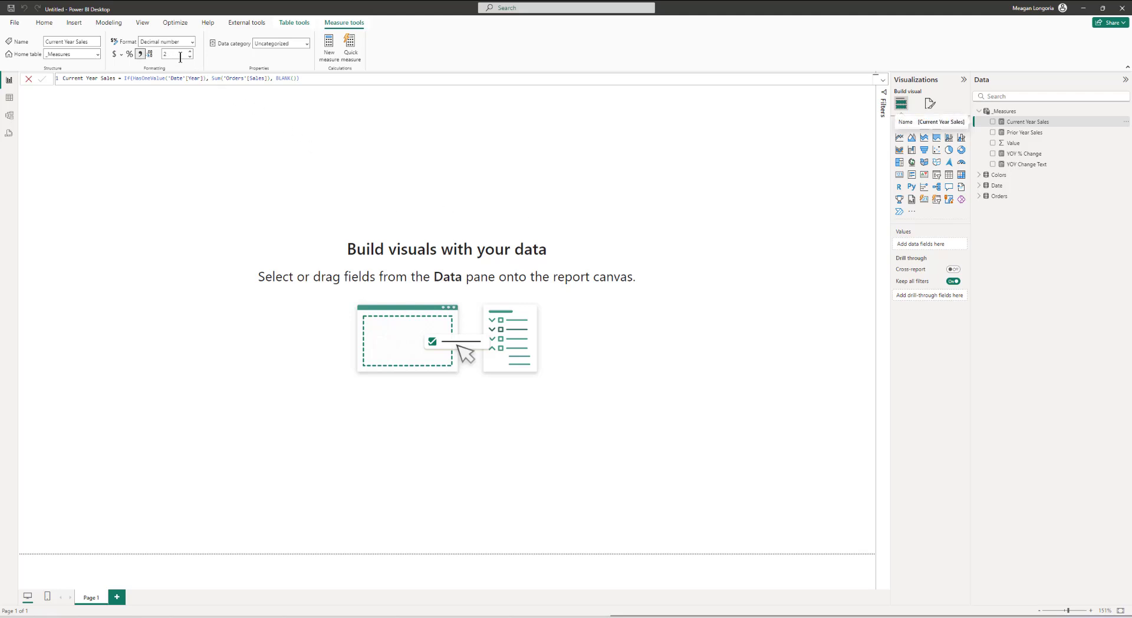
{"action": "left_click", "coordinate": [114, 53]}
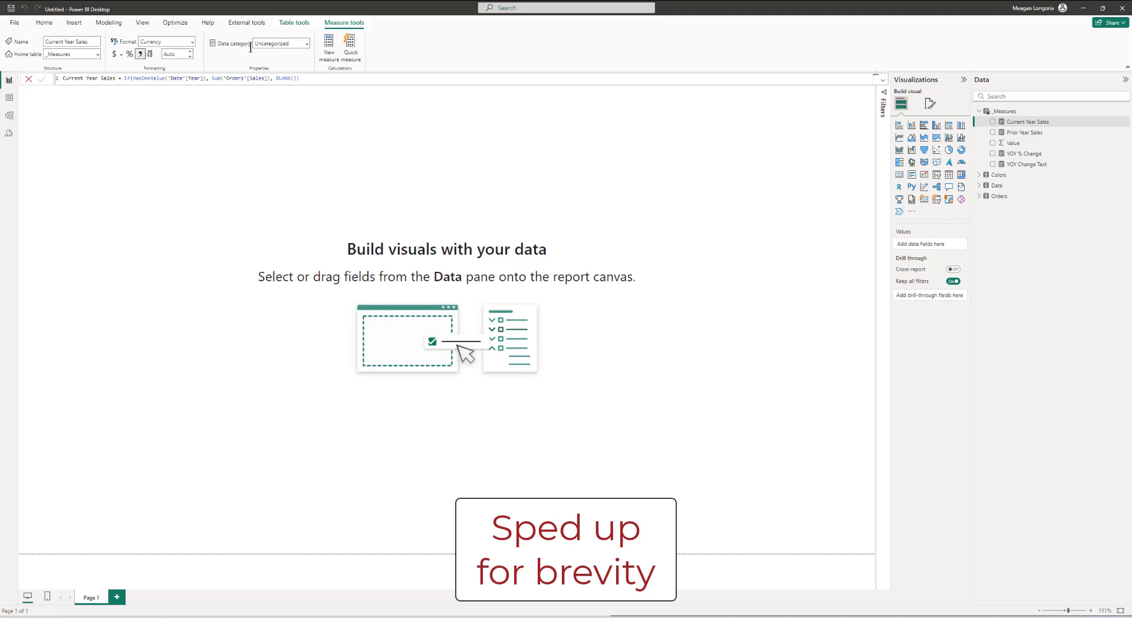
{"action": "left_click", "coordinate": [1024, 132]}
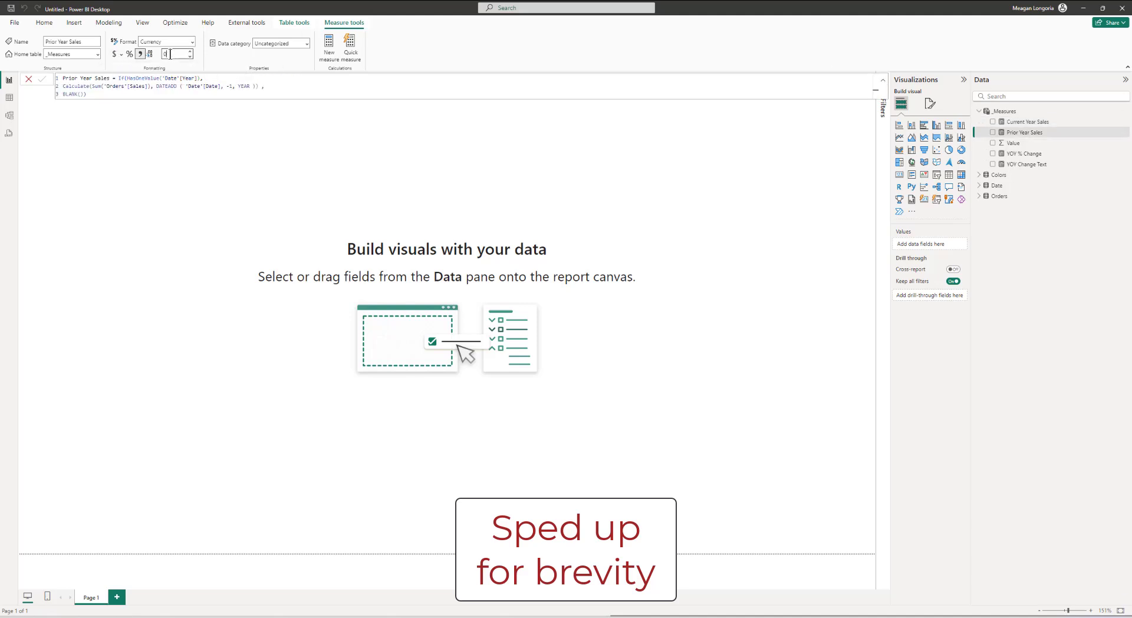
{"action": "left_click", "coordinate": [1024, 153]}
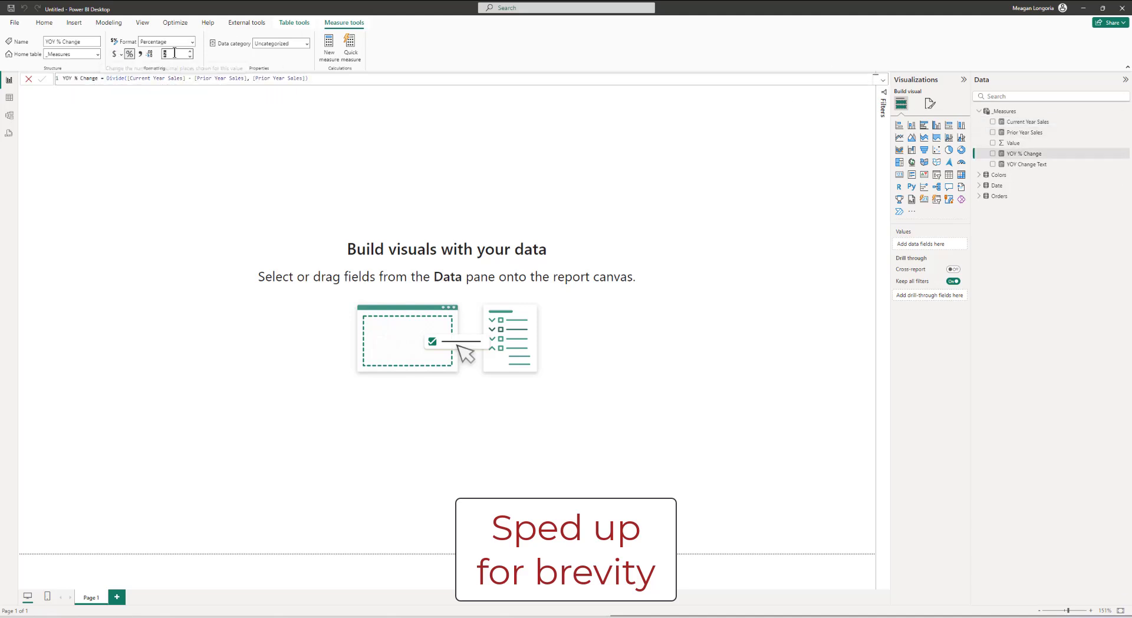
{"action": "left_click", "coordinate": [1004, 166]}
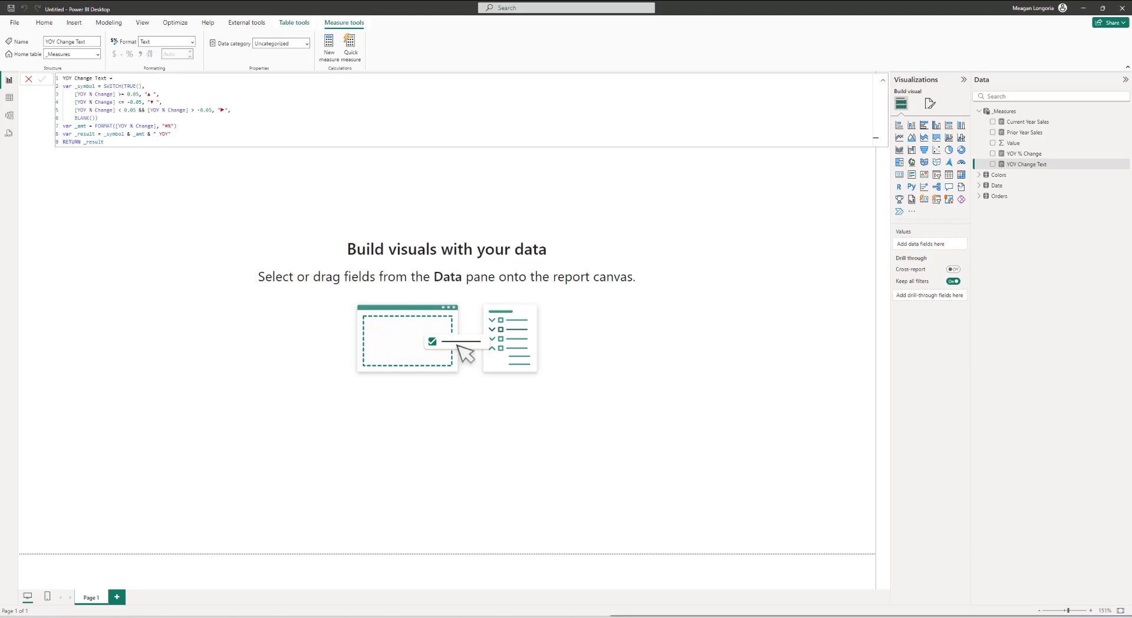
Step: Create a Color - Alternate Text measure returning the Colors Alternate Text for the selected Mode, adding a missing comma before committing
{"action": "right_click", "coordinate": [1015, 111]}
{"action": "left_click", "coordinate": [1036, 128]}
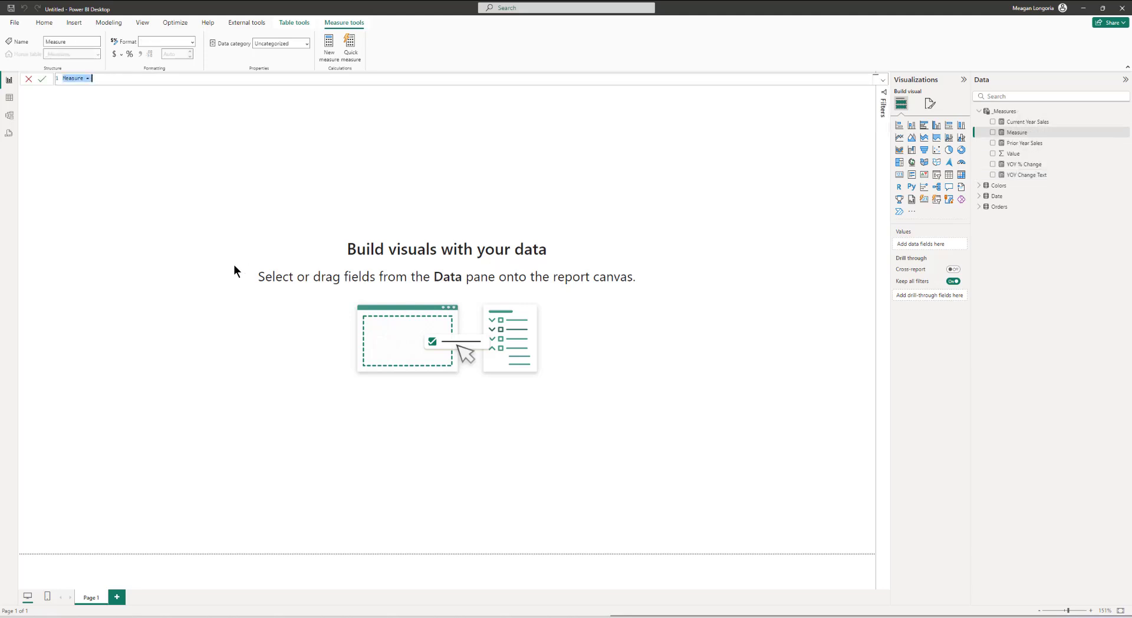
{"action": "type", "text": "Color - Alternate Text = var _selmode = SELECTEDVALUE('Colors'[Mode], \"Light mode\") var _col = CALCULATE(SELECTEDVALUE('Colors'[Alternate Text]), 'Colors'[Mode] = _selmode) RETURN _col"}
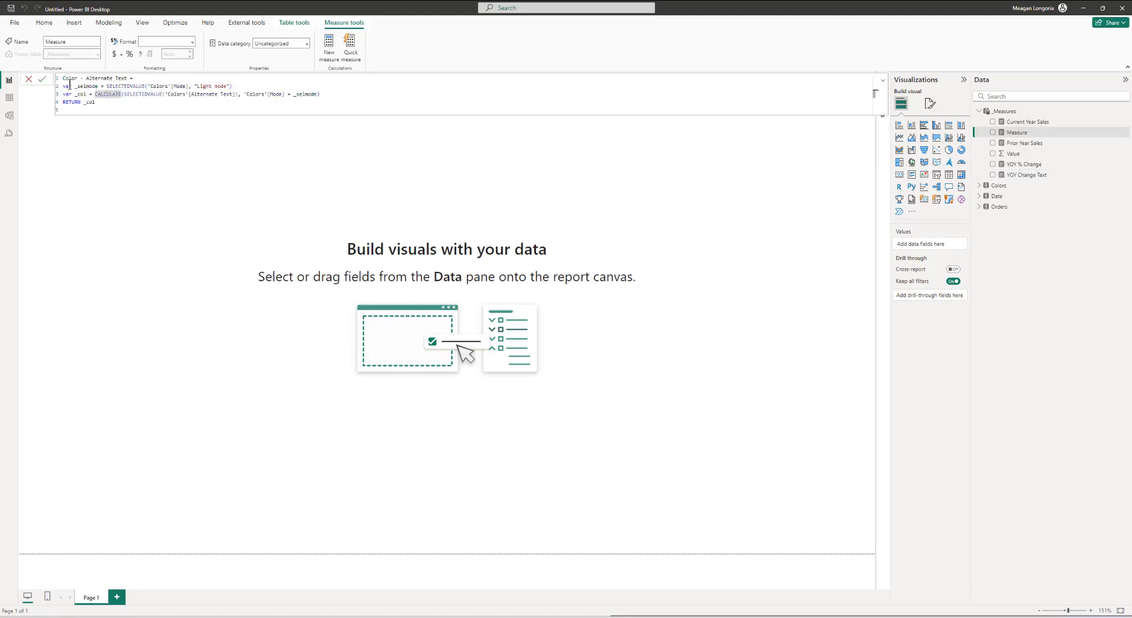
{"action": "left_click", "coordinate": [89, 77]}
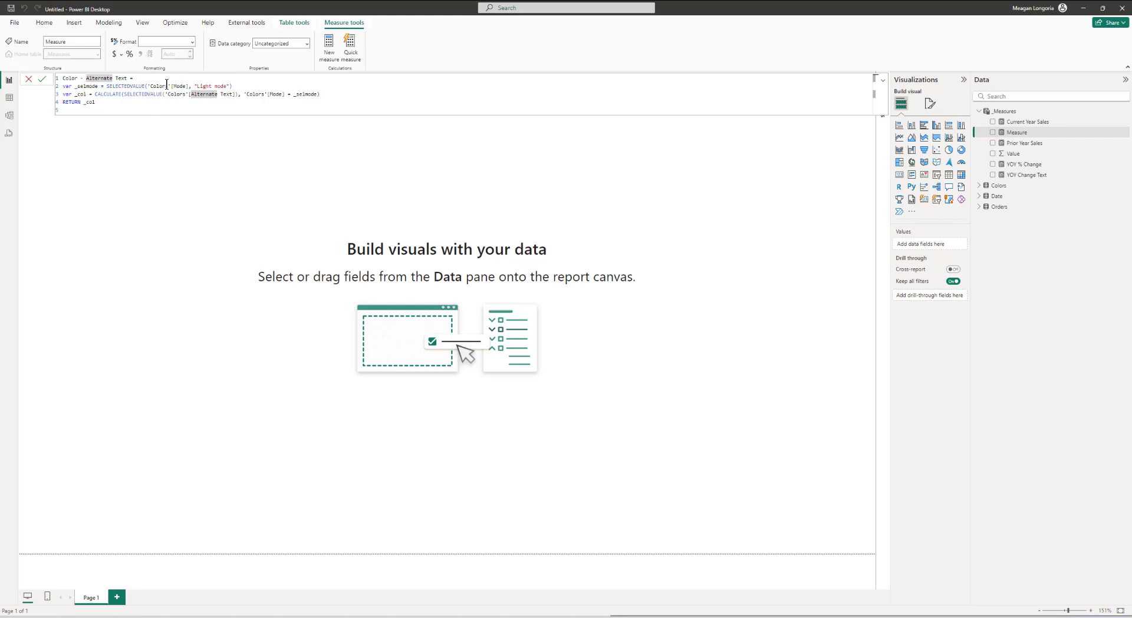
{"action": "left_click", "coordinate": [232, 86]}
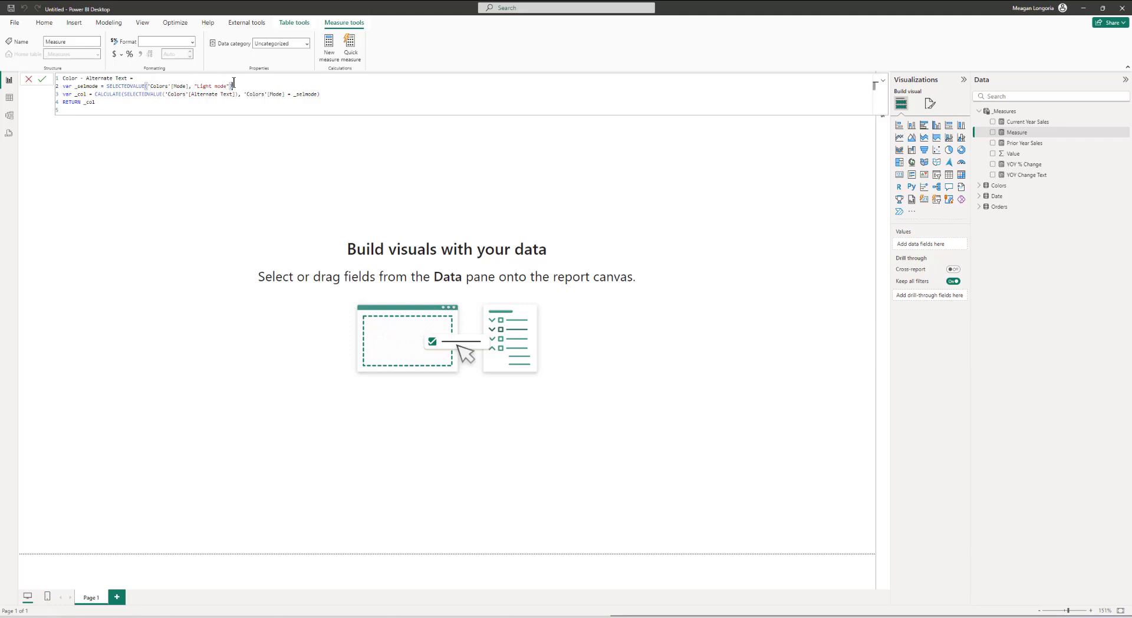
{"action": "left_click", "coordinate": [190, 86]}
{"action": "type", "text": ","}
{"action": "key", "text": "Return"}
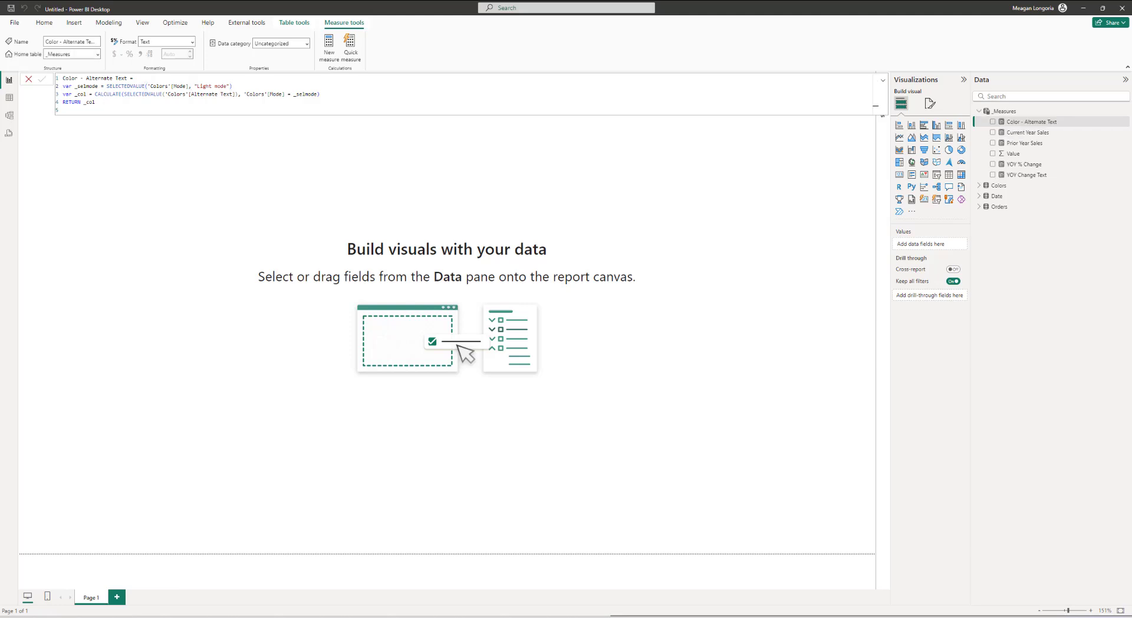
Step: Paste and commit a Color - CY measure returning the Colors CY Color for the selected Mode
{"action": "right_click", "coordinate": [1001, 112]}
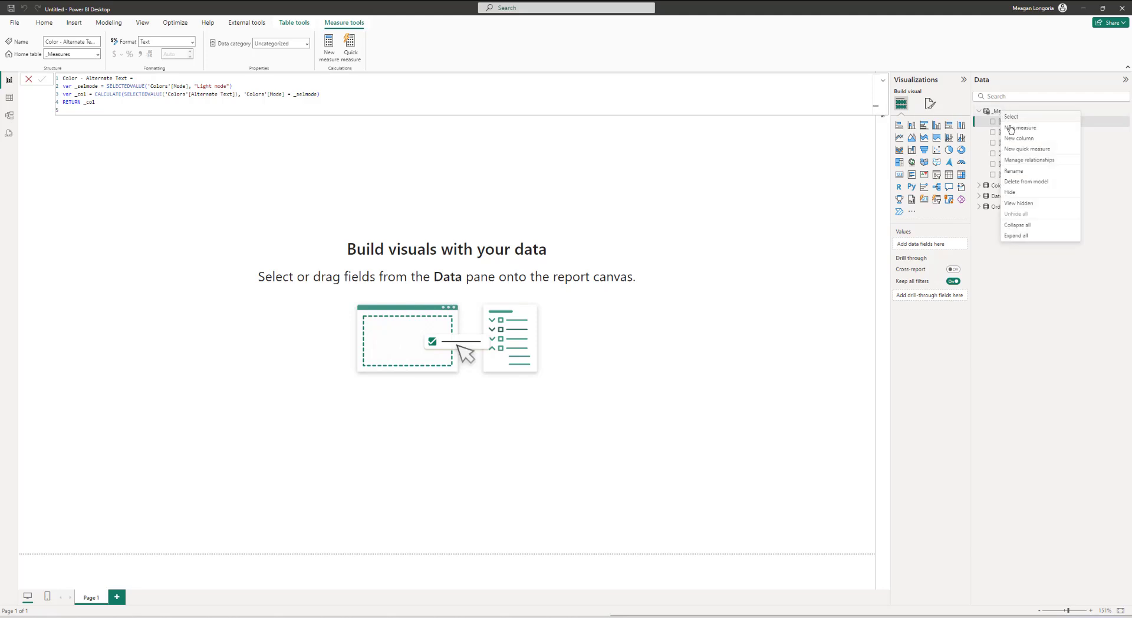
{"action": "left_click", "coordinate": [1011, 128]}
{"action": "type", "text": "Color - CY = var _selmode = SELECTEDVALUE('Colors'[Mode], \"Light mode\") var _col = CALCULATE(SELECTEDVALUE('Colors'[CY Color]), 'Colors'[Mode] = _selmode) RETURN _col"}
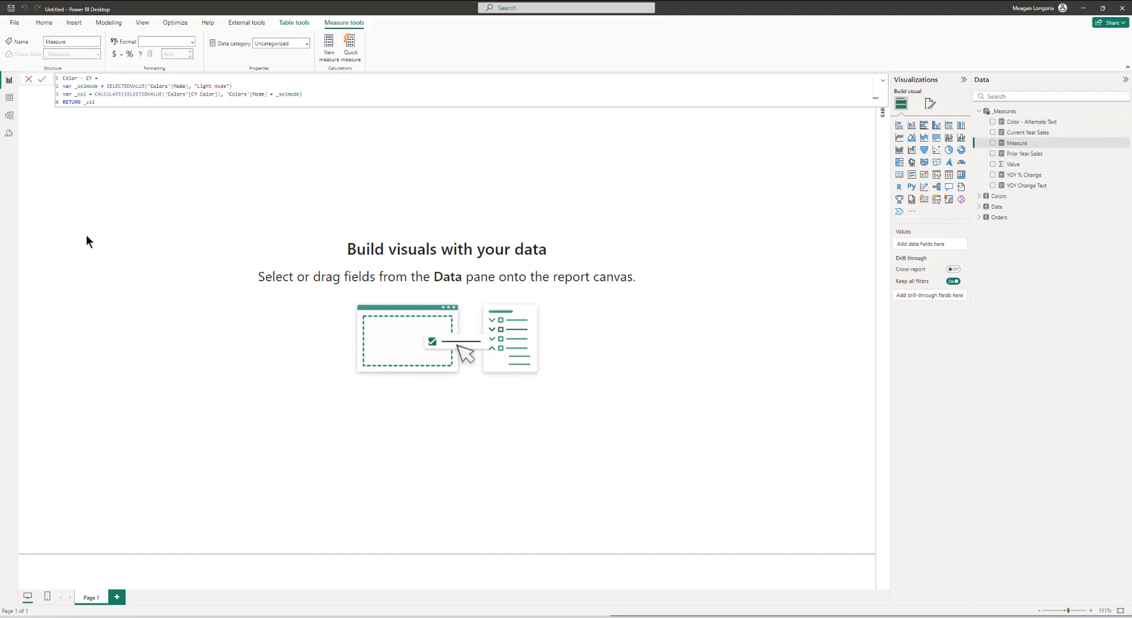
{"action": "key", "text": "Return"}
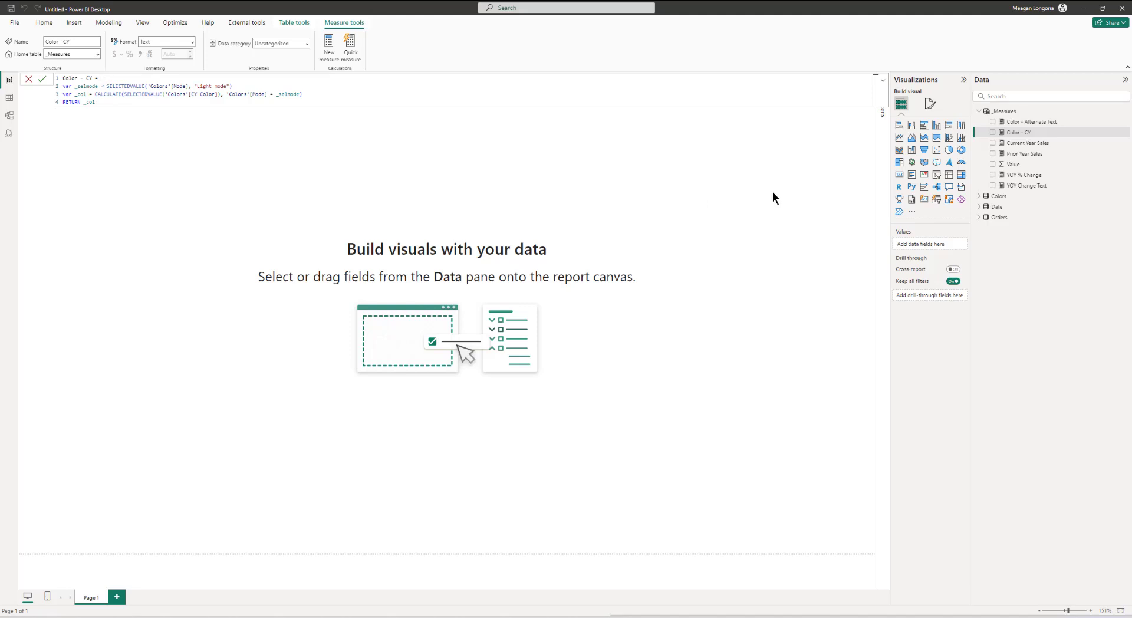
Step: Paste and commit a Color - Page Background measure returning the Colors Page Background for the selected Mode
{"action": "right_click", "coordinate": [1012, 111]}
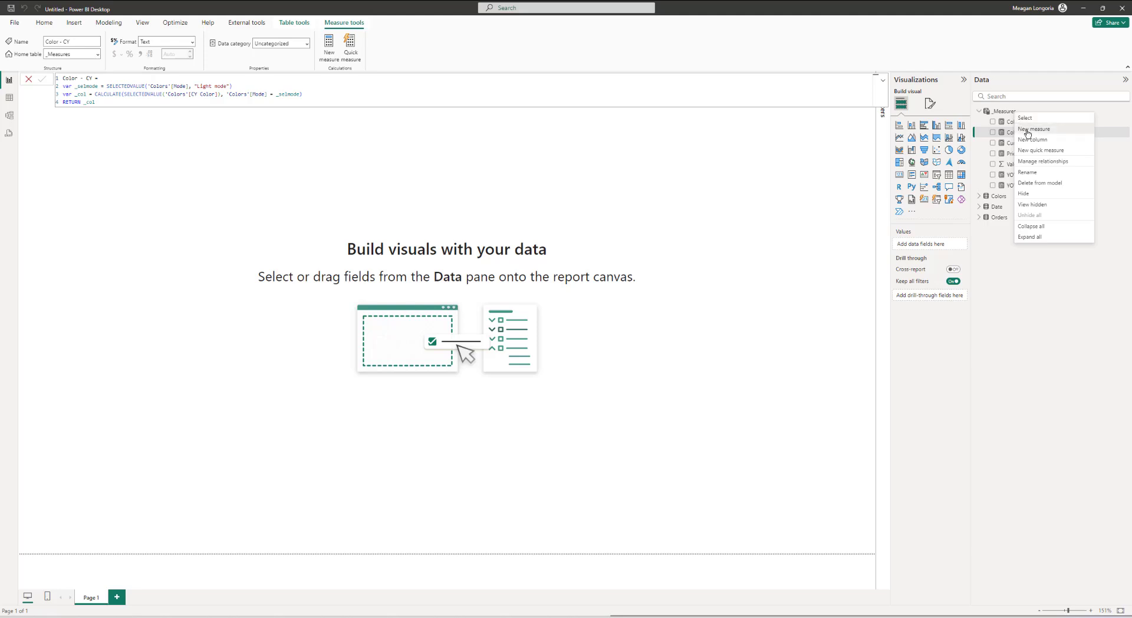
{"action": "left_click", "coordinate": [1026, 129]}
{"action": "key", "text": "ctrl+a"}
{"action": "type", "text": "Color - Page Background = var _selmode = SELECTEDVALUE('Colors'[Mode], \"Light mode\") var _col = CALCULATE(SELECTEDVALUE('Colors'[Page Background]), 'Colors'[Mode] = _selmode) RETURN _col"}
{"action": "key", "text": "Return"}
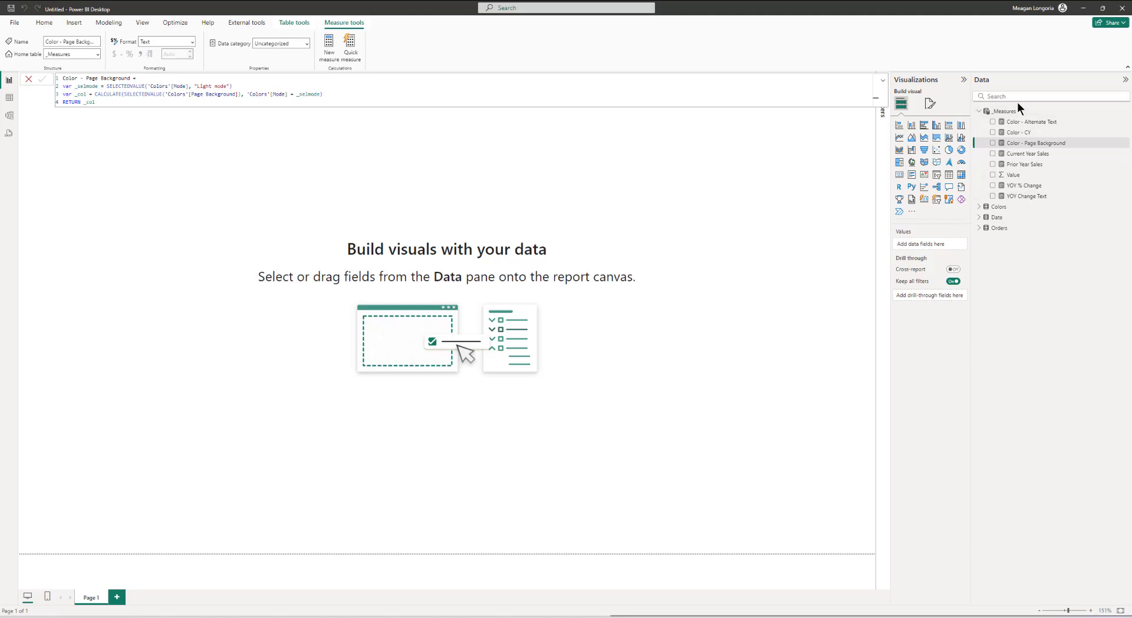
Step: Paste and commit a Color - Regular Text measure returning the Colors Regular Text for the selected Mode
{"action": "right_click", "coordinate": [1005, 116]}
{"action": "left_click", "coordinate": [1020, 132]}
{"action": "key", "text": "ctrl+a"}
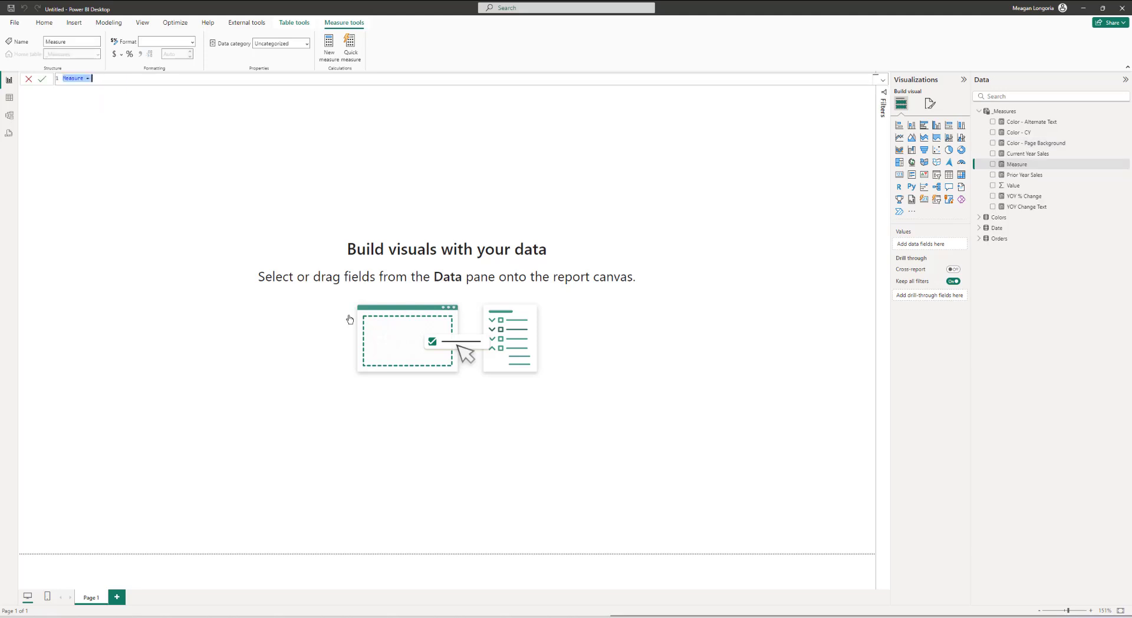
{"action": "type", "text": "Color - Regular Text = var _selmode = SELECTEDVALUE('Colors'[Mode], \"Light mode\") var _col = CALCULATE(SELECTEDVALUE('Colors'[Regular Text]), 'Colors'[Mode] = _selmode) RETURN _col"}
{"action": "left_click", "coordinate": [350, 318]}
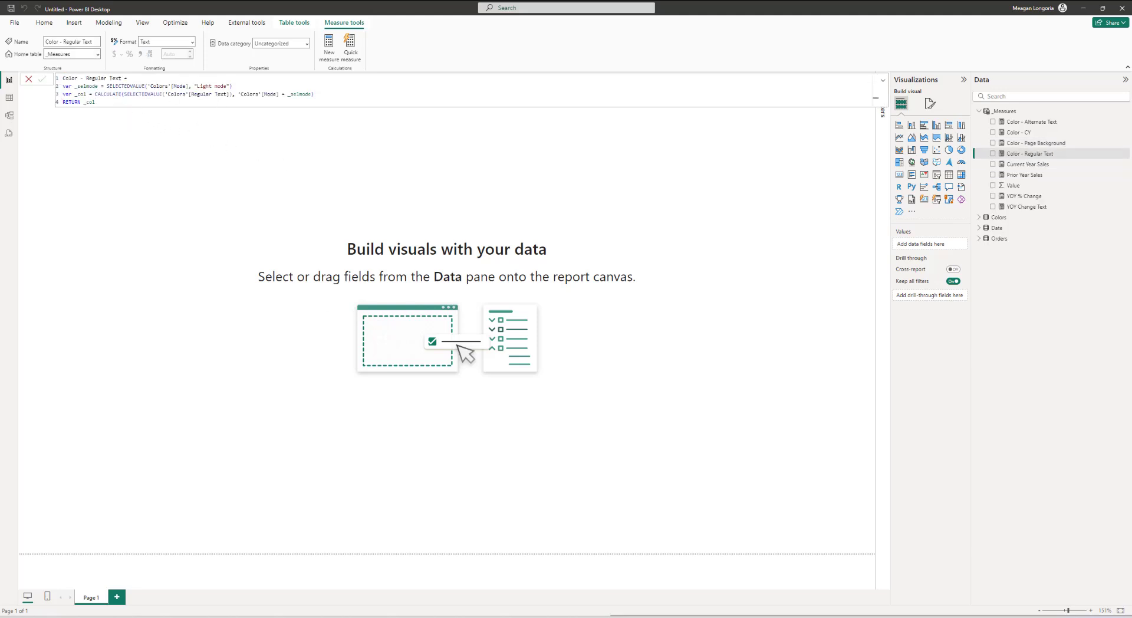
Step: Paste and commit a Color - Shape Background measure returning the Colors Shape Background for the selected Mode
{"action": "right_click", "coordinate": [1022, 113]}
{"action": "left_click", "coordinate": [1039, 130]}
{"action": "key", "text": "ctrl+a"}
{"action": "type", "text": "Color - Shape Background = var _selmode = SELECTEDVALUE('Colors'[Mode], \"Light mode\") var _col = CALCULATE(SELECTEDVALUE('Colors'[Shape Background]), 'Colors'[Mode] = _selmode) RETURN _col"}
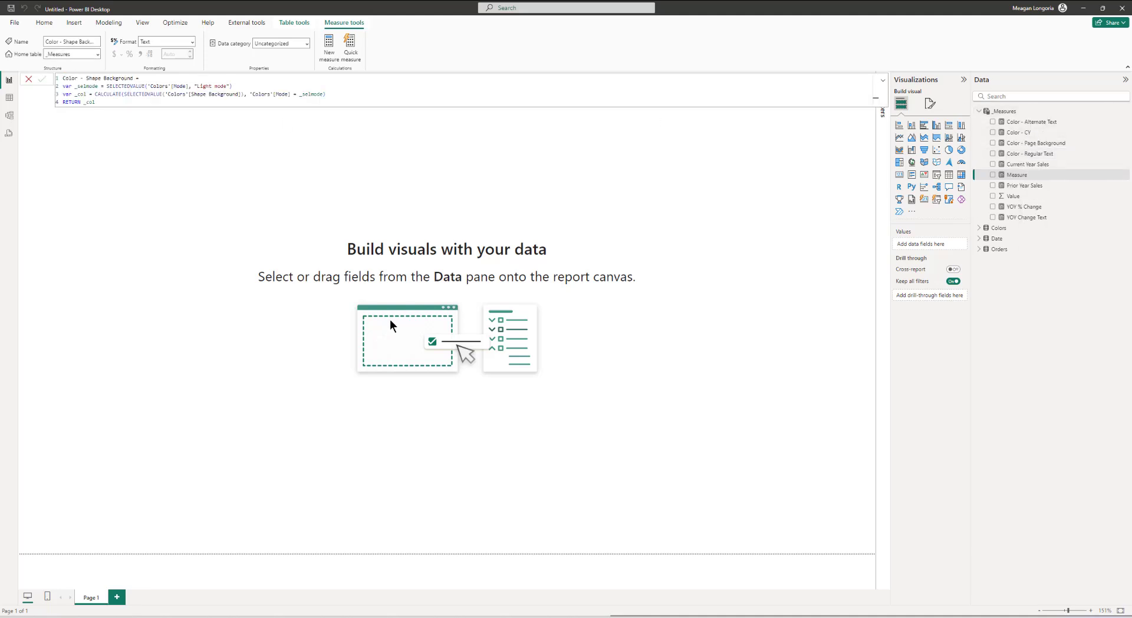
{"action": "left_click", "coordinate": [390, 319]}
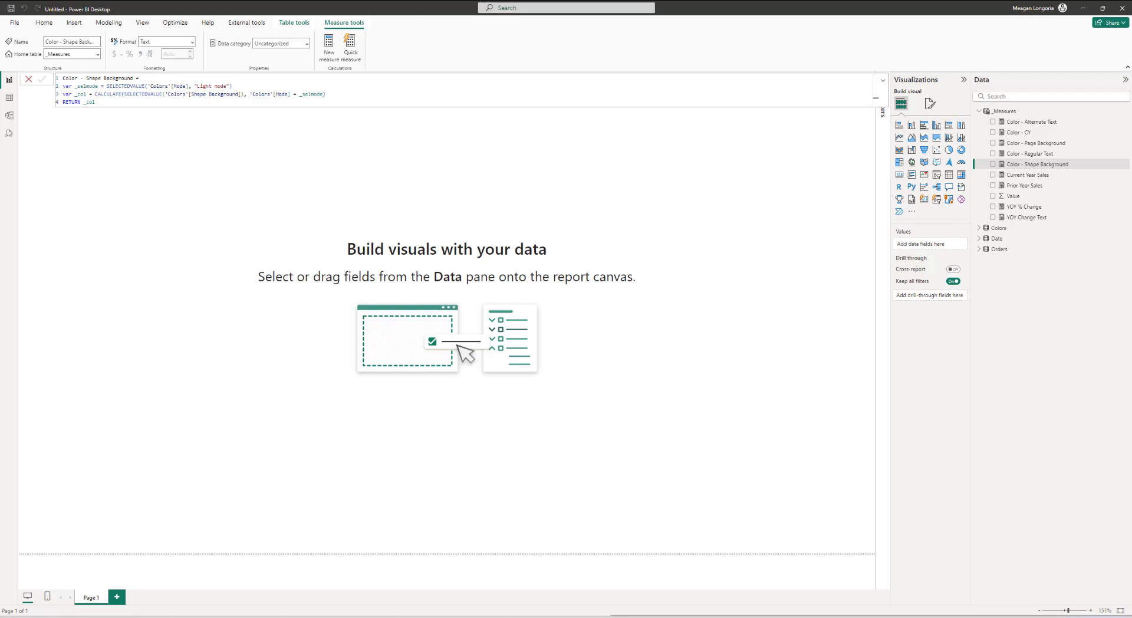
Step: Paste and commit a Color - Slicer measure returning the Colors Slicer Color for the selected Mode
{"action": "right_click", "coordinate": [1015, 114]}
{"action": "left_click", "coordinate": [1036, 132]}
{"action": "key", "text": "ctrl+a"}
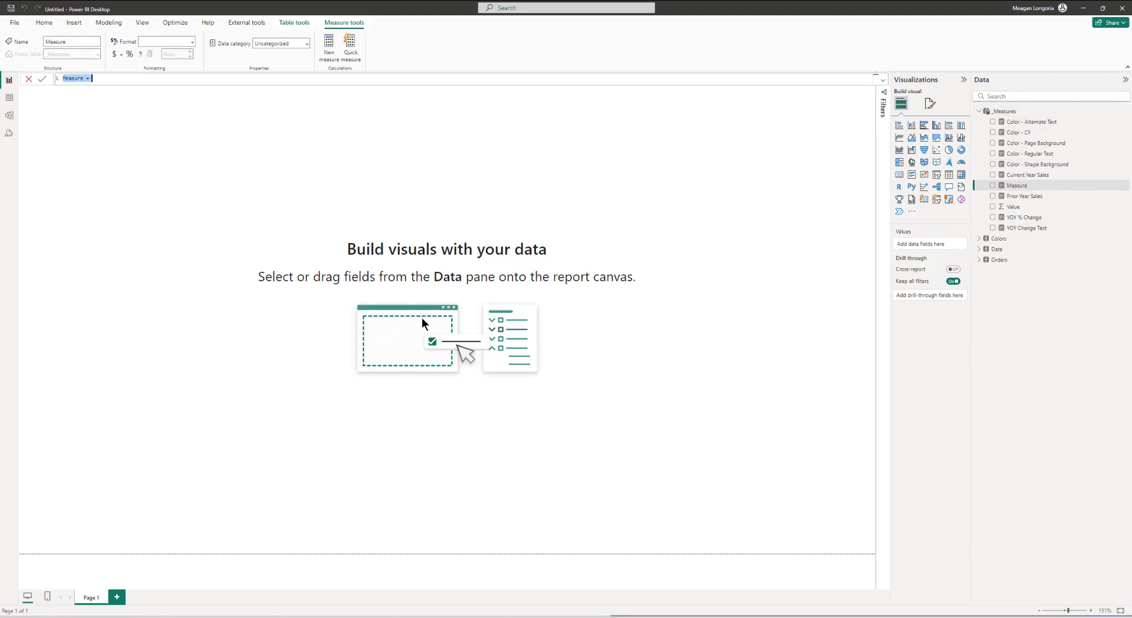
{"action": "type", "text": "Color - Slicer = var _selmode = SELECTEDVALUE('Colors'[Mode], \"Light mode\") var _col = CALCULATE(SELECTEDVALUE('Colors'[Slicer Color]), 'Colors'[Mode] = _selmode) RETURN _col"}
{"action": "left_click", "coordinate": [422, 317]}
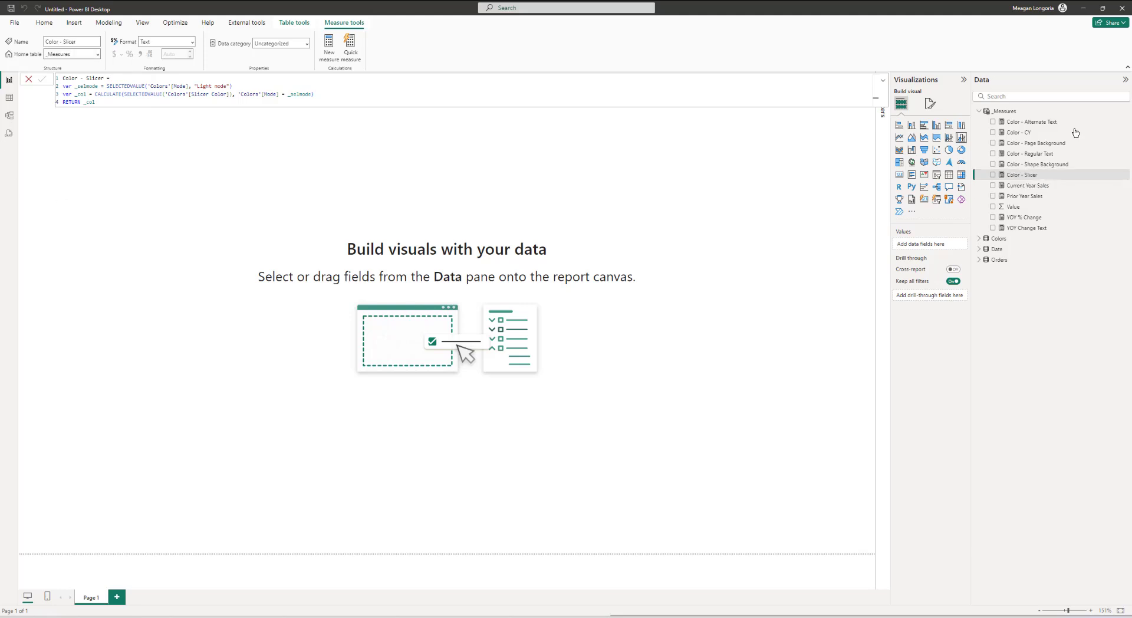
Step: Paste and commit a Color - Title Text measure returning the Colors Title Text for the selected Mode
{"action": "right_click", "coordinate": [1039, 112]}
{"action": "left_click", "coordinate": [1049, 128]}
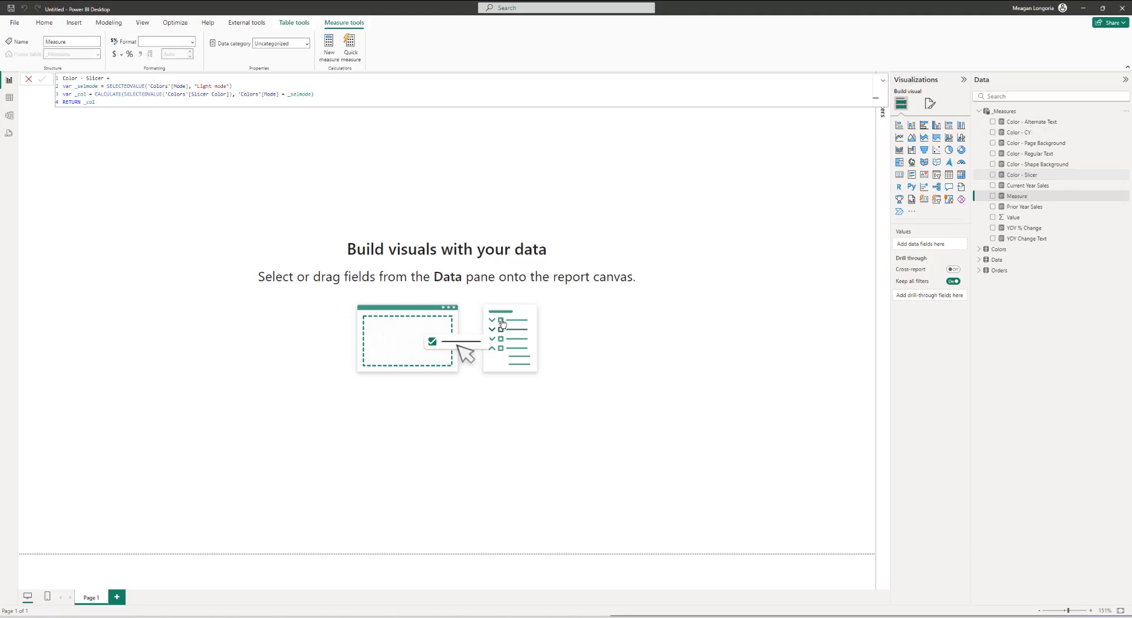
{"action": "key", "text": "ctrl+a"}
{"action": "type", "text": "Color - Title Text = var _selmode = SELECTEDVALUE('Colors'[Mode], \"Light mode\") var _col = CALCULATE(SELECTEDVALUE('Colors'[Title Text]), 'Colors'[Mode] = _selmode) RETURN _col"}
{"action": "left_click", "coordinate": [500, 324]}
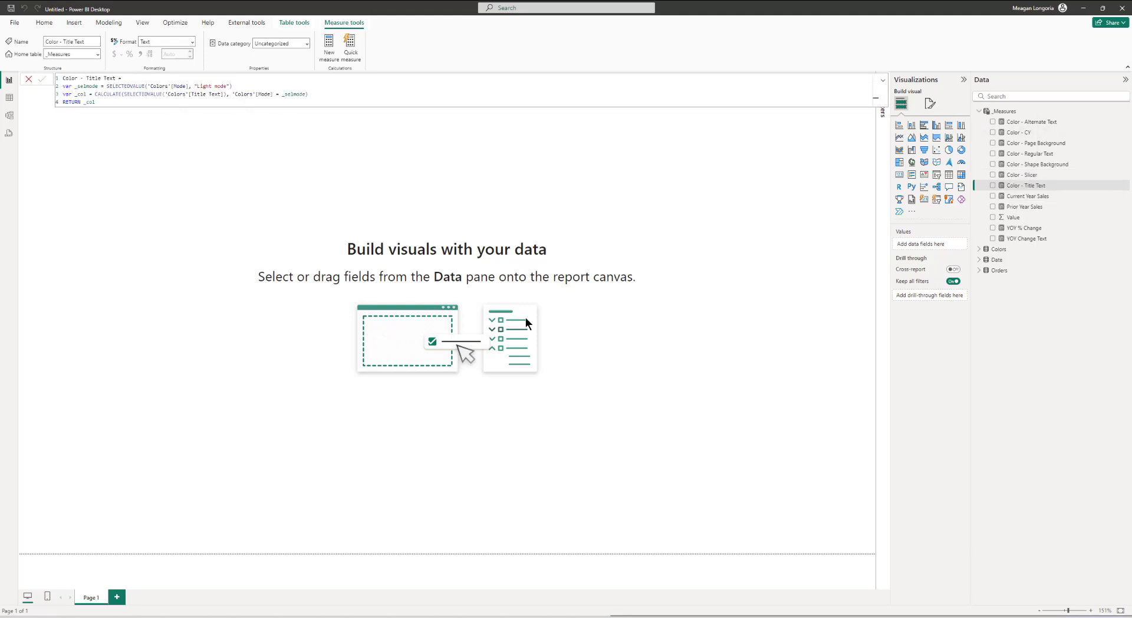
{"action": "left_click", "coordinate": [377, 232]}
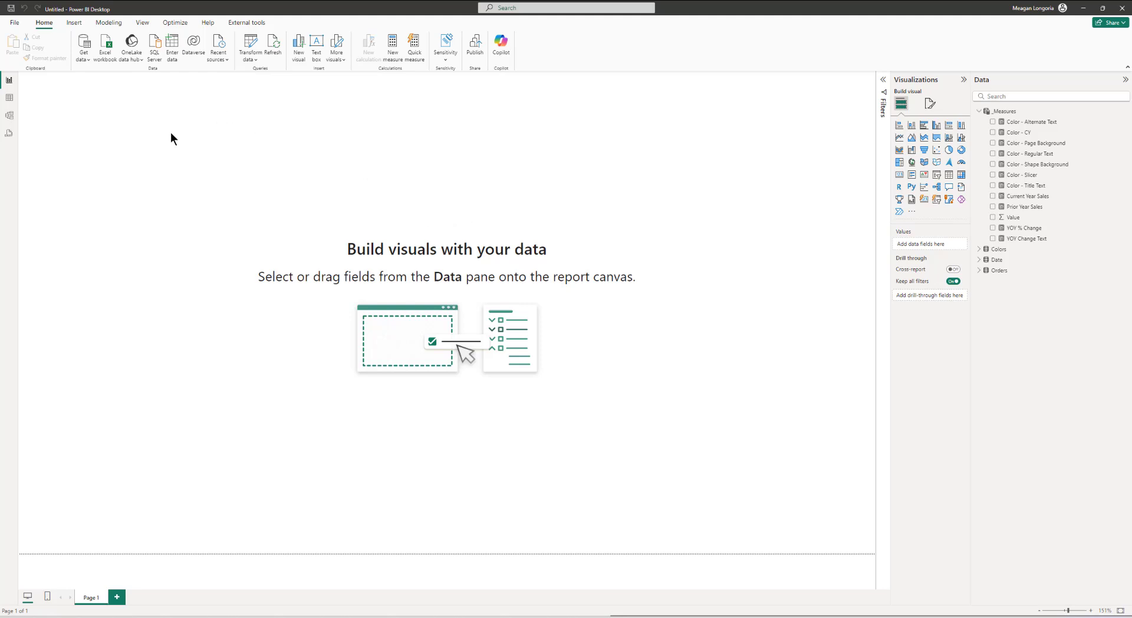
Step: Insert a rectangle shape and resize it to cover the whole report canvas
{"action": "left_click", "coordinate": [82, 25]}
{"action": "left_click", "coordinate": [313, 56]}
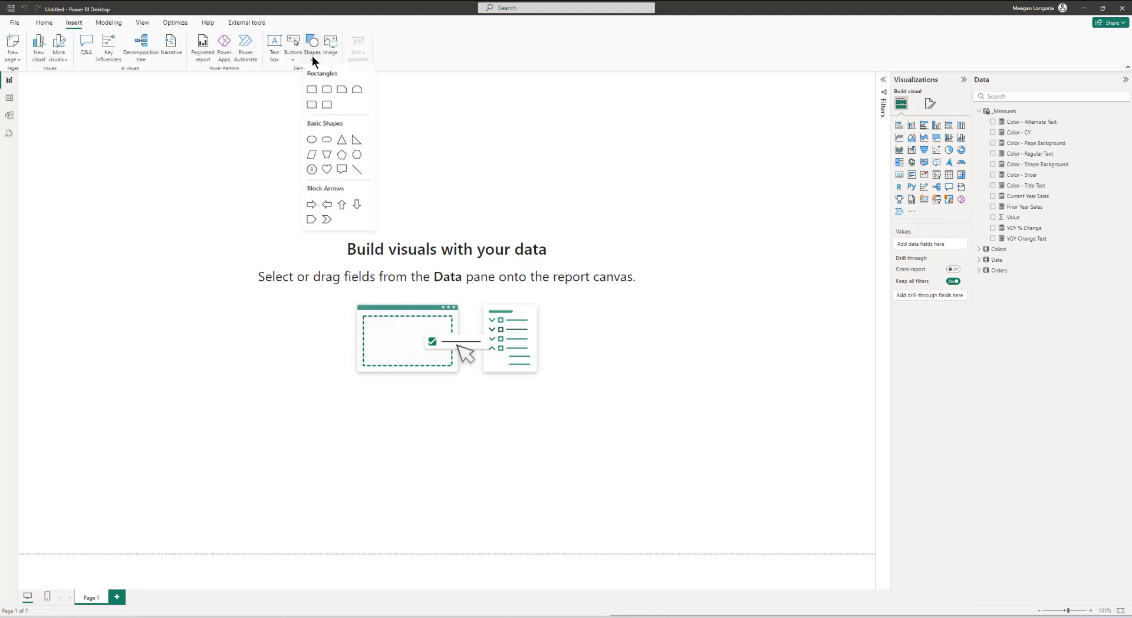
{"action": "left_click", "coordinate": [310, 92]}
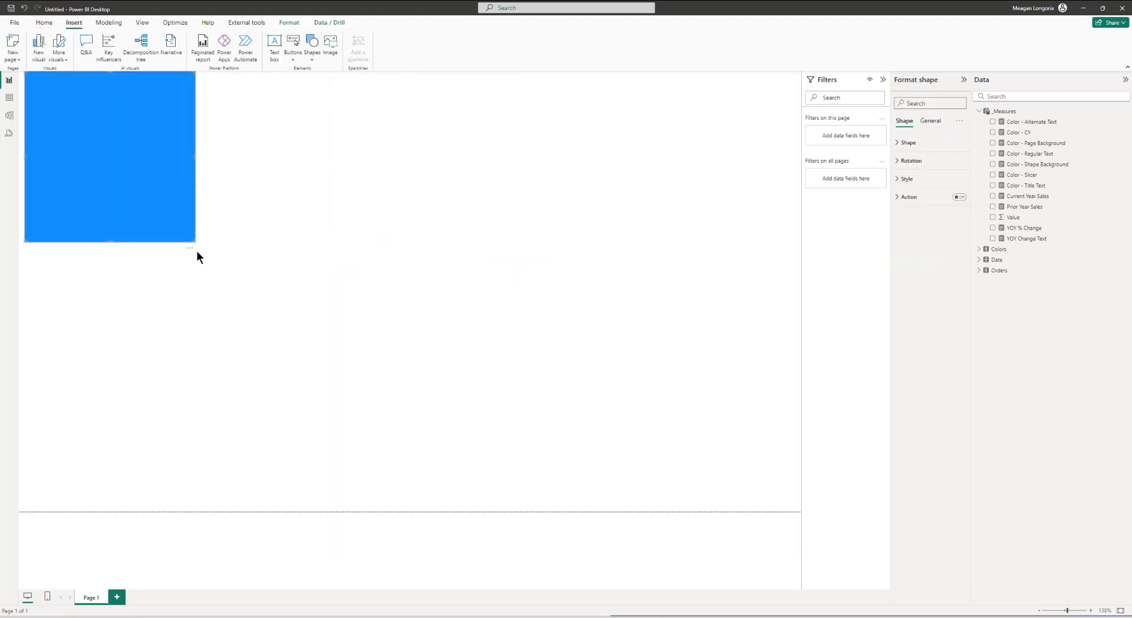
{"action": "left_click_drag", "start_coordinate": [195, 243], "coordinate": [368, 345]}
{"action": "left_click_drag", "start_coordinate": [494, 382], "coordinate": [1007, 599]}
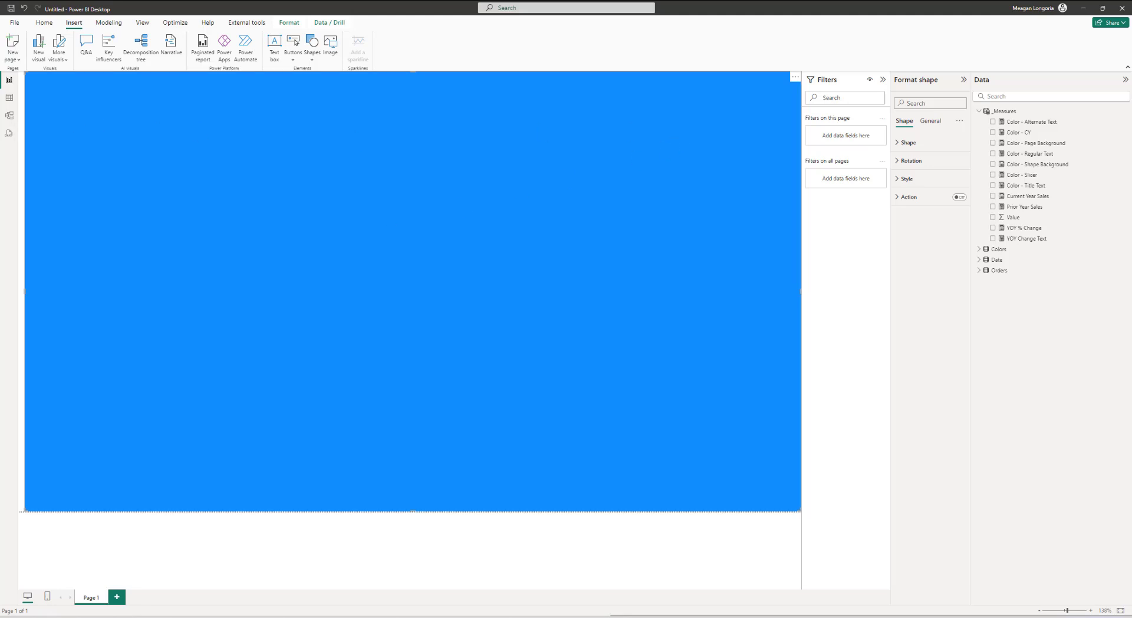
Step: Turn off the rectangle's border in its style settings
{"action": "left_click", "coordinate": [907, 179]}
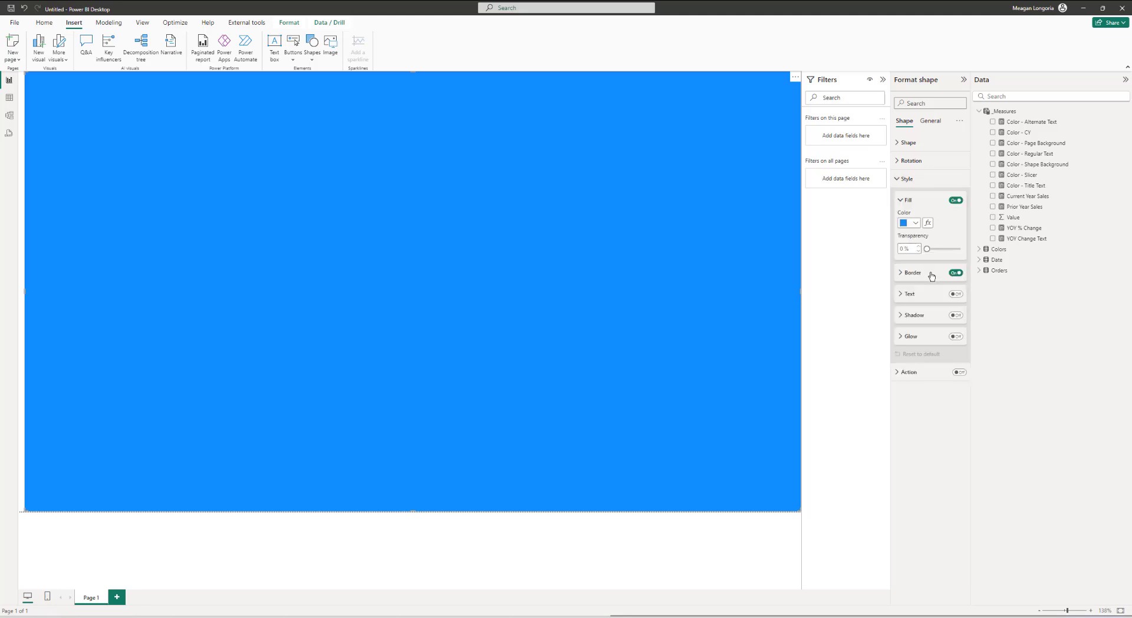
{"action": "left_click", "coordinate": [956, 273]}
{"action": "left_click", "coordinate": [954, 273]}
Step: Set the rectangle's fill color by field value, based on the Color - Page Background measure
{"action": "left_click", "coordinate": [928, 224]}
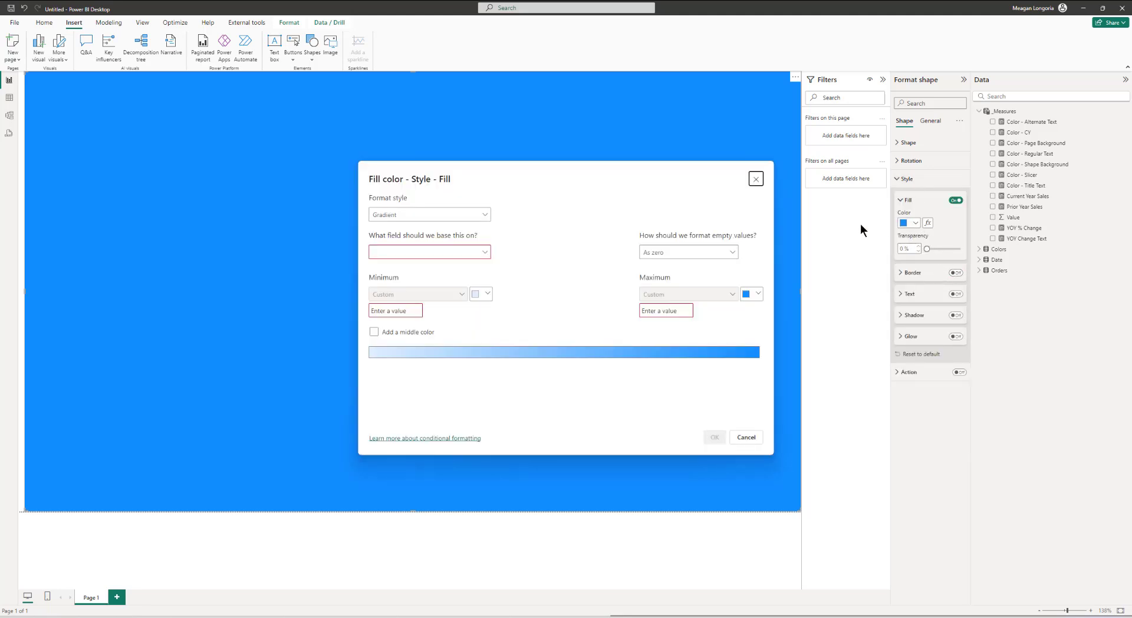
{"action": "left_click", "coordinate": [392, 216]}
{"action": "left_click", "coordinate": [384, 257]}
{"action": "left_click", "coordinate": [383, 252]}
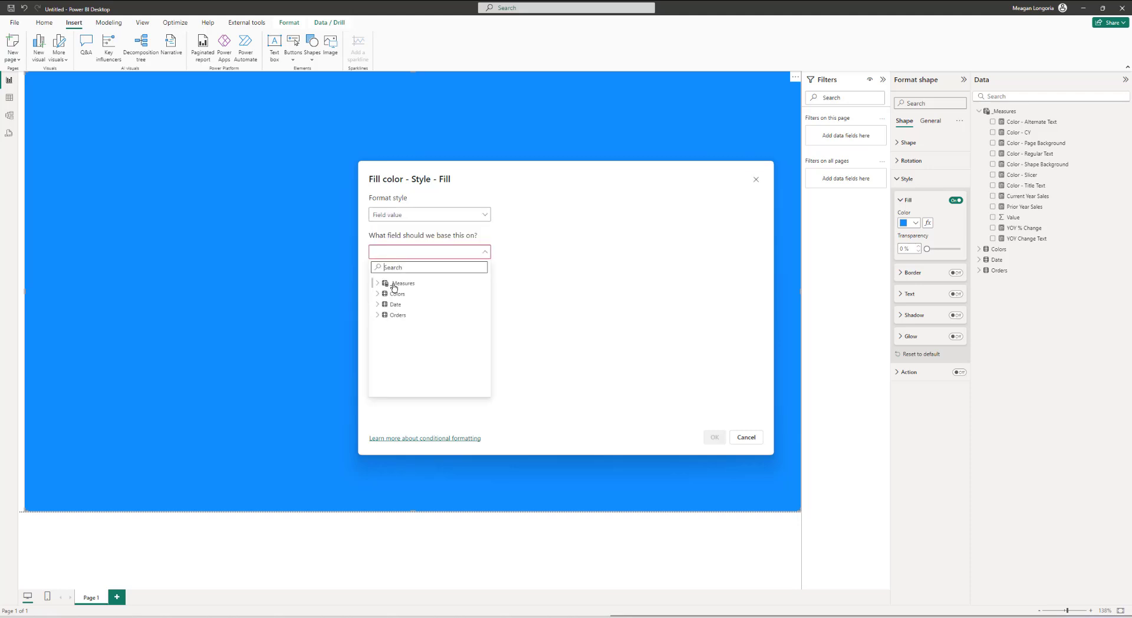
{"action": "left_click", "coordinate": [382, 285]}
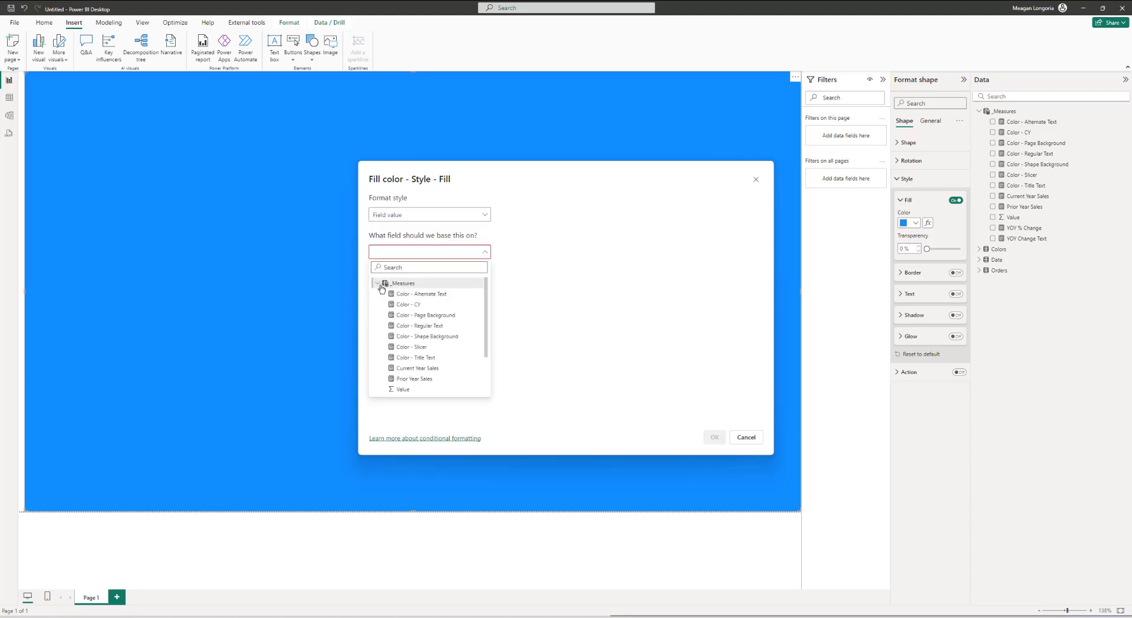
{"action": "left_click", "coordinate": [431, 314]}
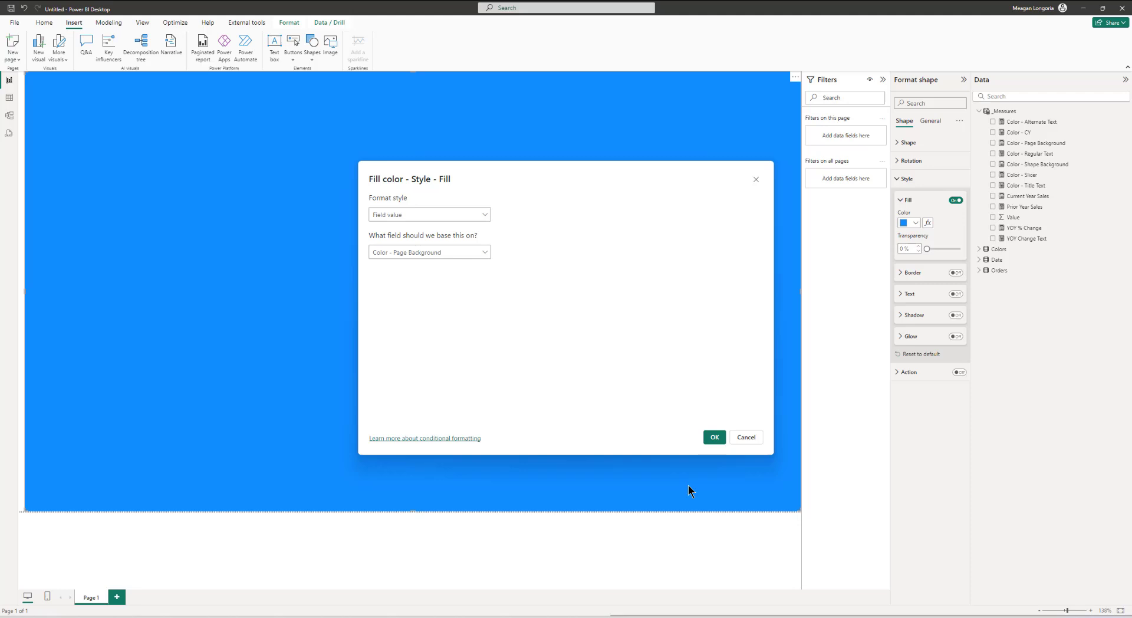
{"action": "left_click", "coordinate": [711, 437]}
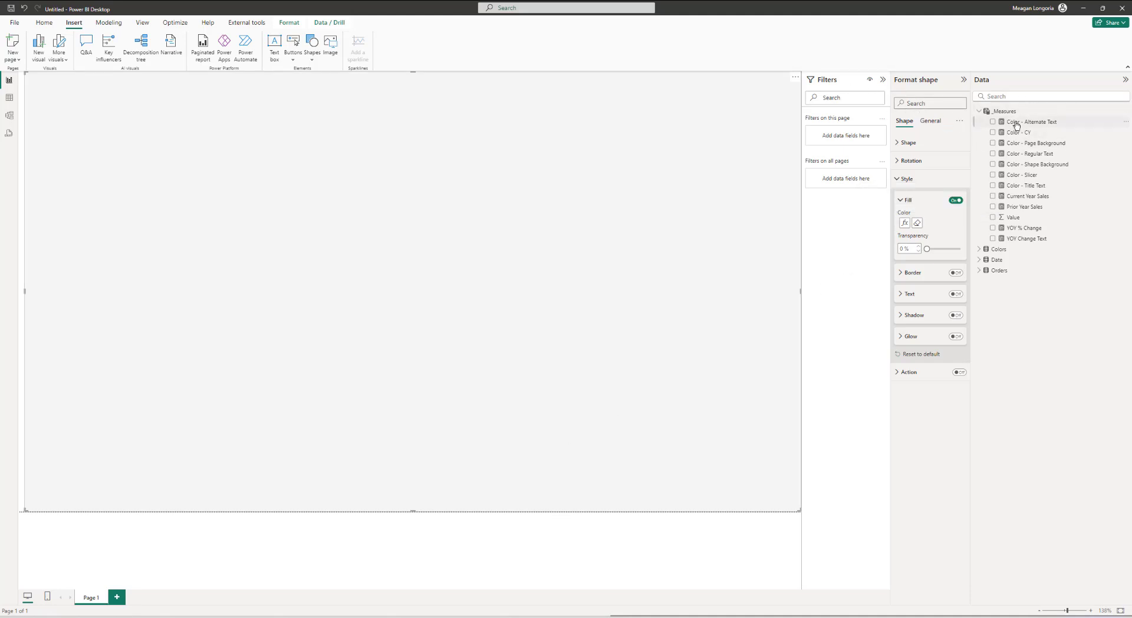
Step: Open the Color - Alternate Text measure and examine its formula
{"action": "left_click", "coordinate": [1017, 124]}
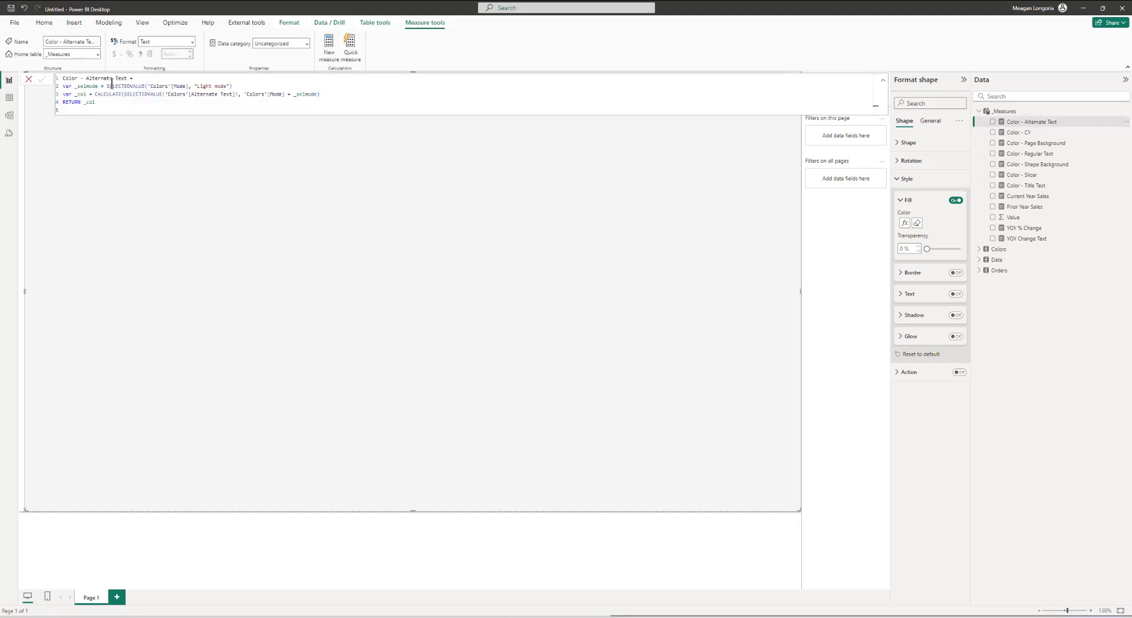
{"action": "left_click", "coordinate": [181, 86]}
{"action": "double_click", "coordinate": [143, 86]}
{"action": "left_click_drag", "start_coordinate": [191, 86], "coordinate": [147, 86]}
{"action": "left_click", "coordinate": [218, 86]}
{"action": "left_click", "coordinate": [342, 97]}
{"action": "left_click", "coordinate": [882, 80]}
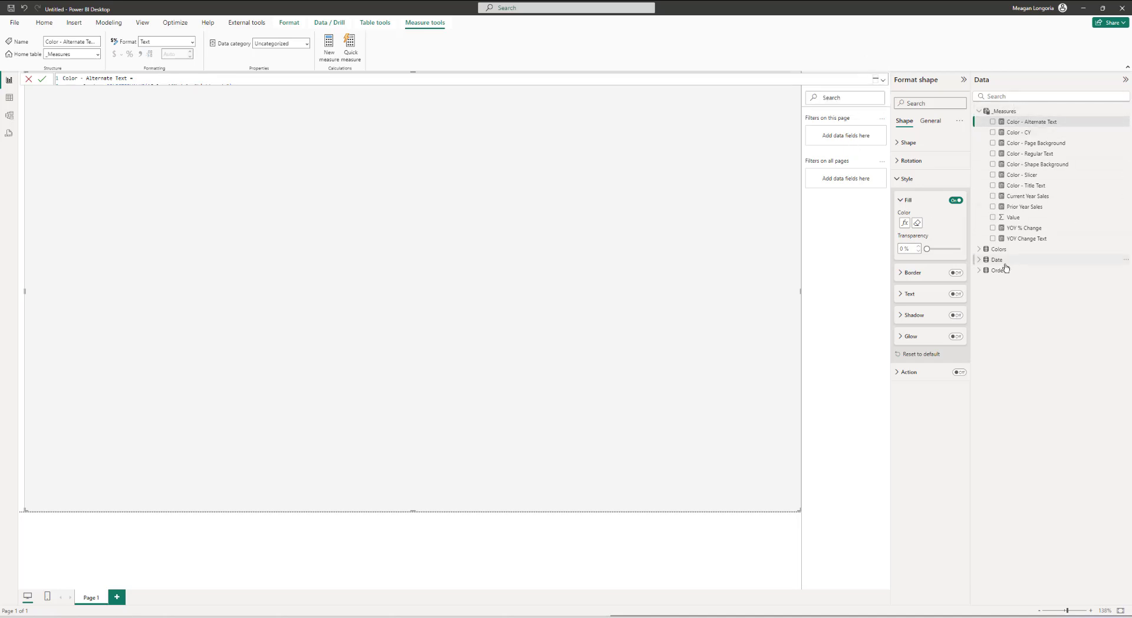
Step: Expand the Colors table and add Mode as a filter on all pages
{"action": "left_click", "coordinate": [979, 250]}
{"action": "left_click", "coordinate": [979, 250]}
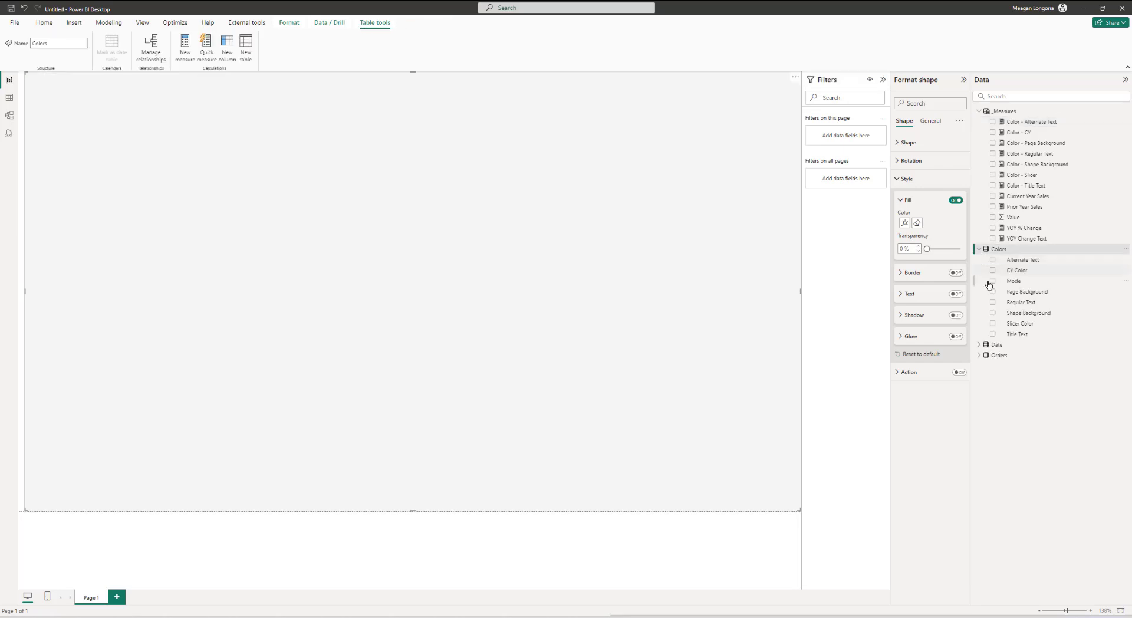
{"action": "left_click_drag", "start_coordinate": [1014, 283], "coordinate": [852, 179]}
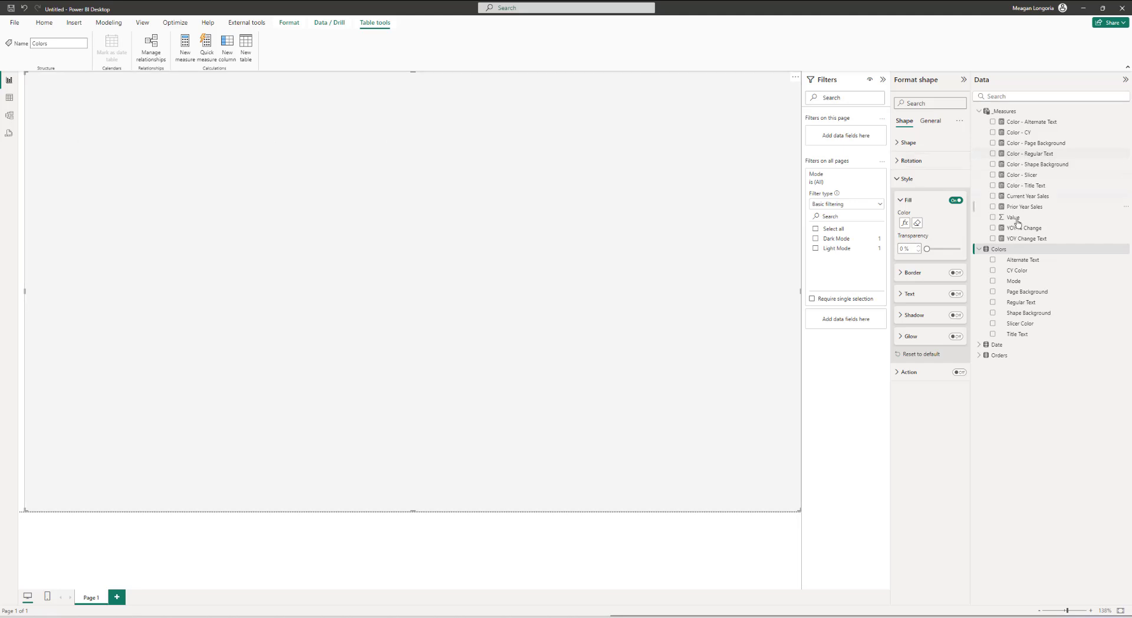
Step: Expand the Date table and add Year as a filter on all pages
{"action": "left_click", "coordinate": [979, 345]}
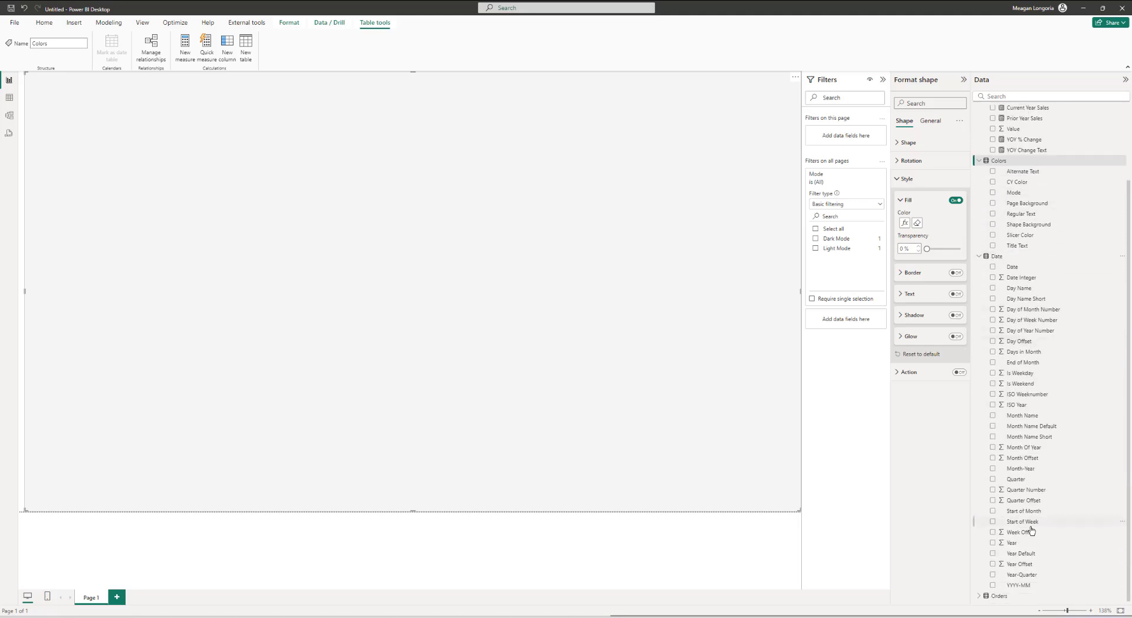
{"action": "left_click", "coordinate": [1011, 543]}
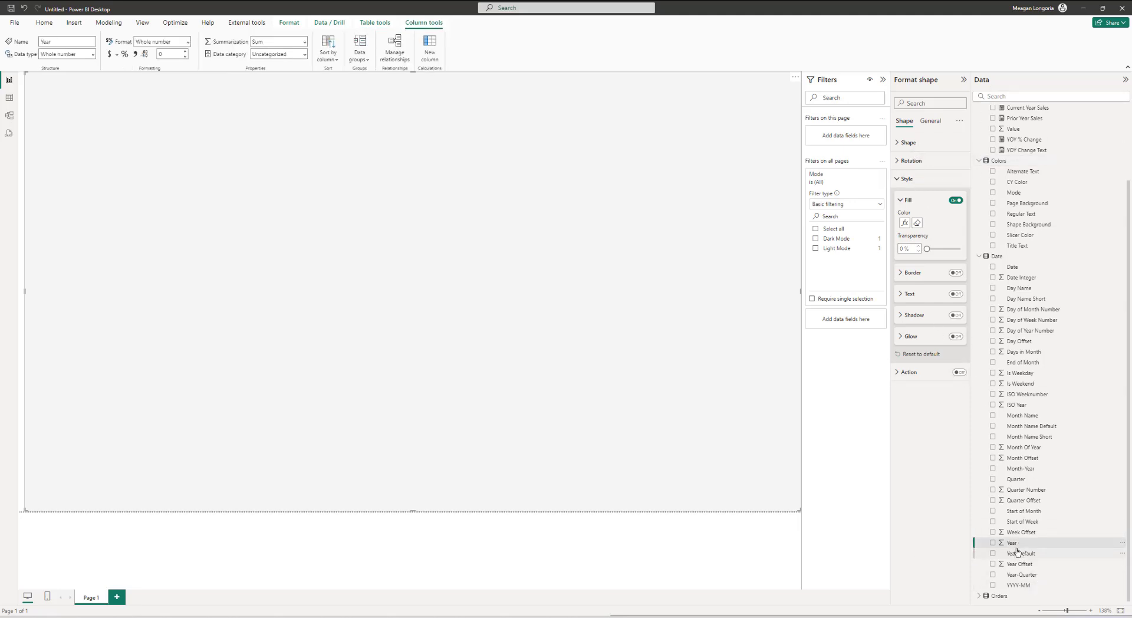
{"action": "left_click_drag", "start_coordinate": [1014, 545], "coordinate": [853, 327]}
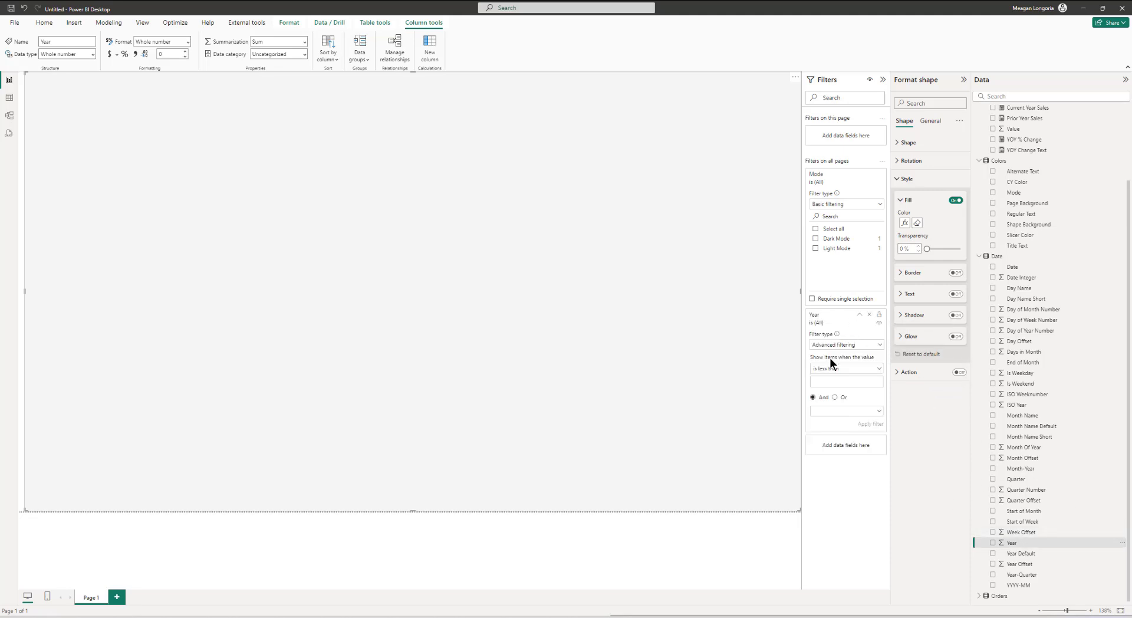
Step: Switch the Year filter to basic filtering with 2024 selected, and select Light Mode in the Mode filter
{"action": "left_click", "coordinate": [832, 369]}
{"action": "left_click", "coordinate": [834, 345]}
{"action": "left_click", "coordinate": [834, 345]}
{"action": "left_click", "coordinate": [832, 368]}
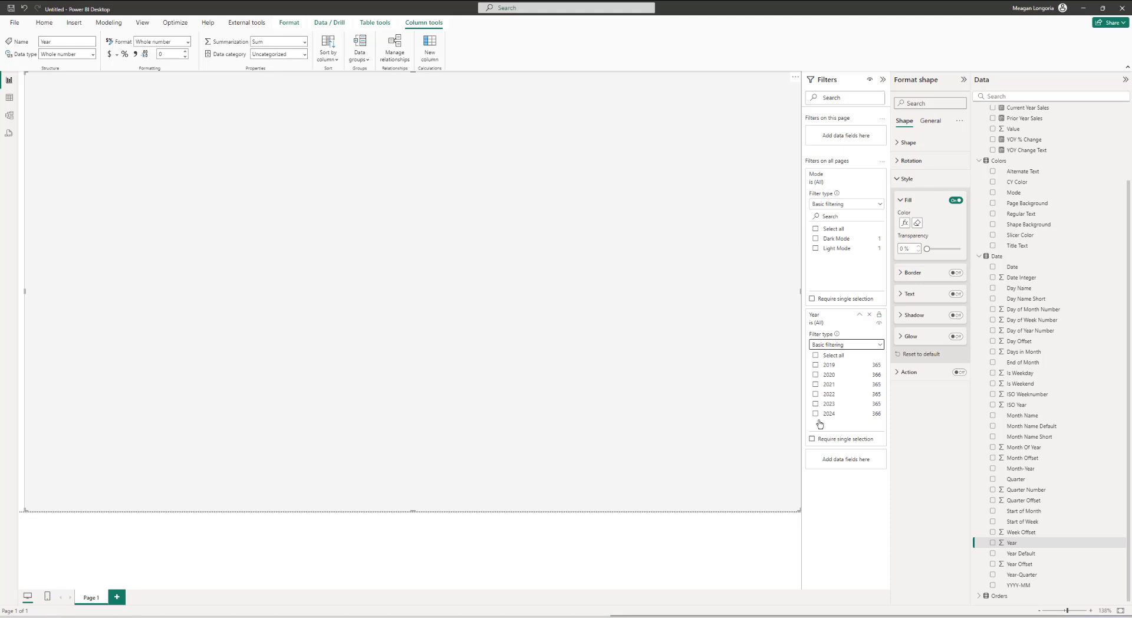
{"action": "left_click", "coordinate": [816, 415]}
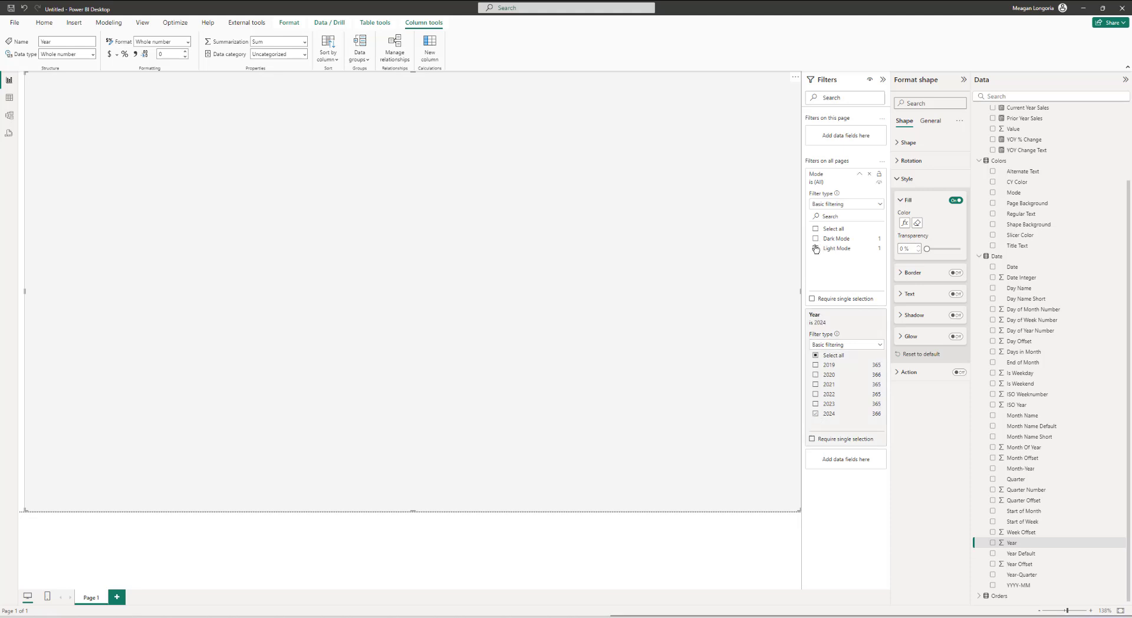
{"action": "left_click", "coordinate": [816, 250]}
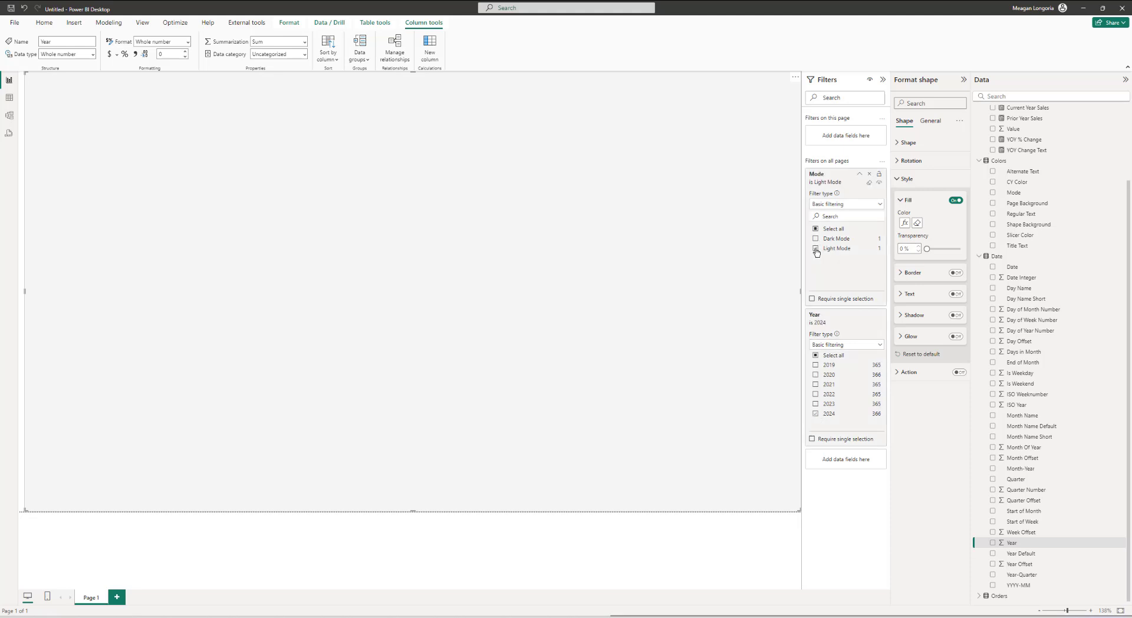
Step: In the model view, relate the Date table's Date column to the Orders table's Order Date and save the relationship
{"action": "left_click", "coordinate": [8, 115]}
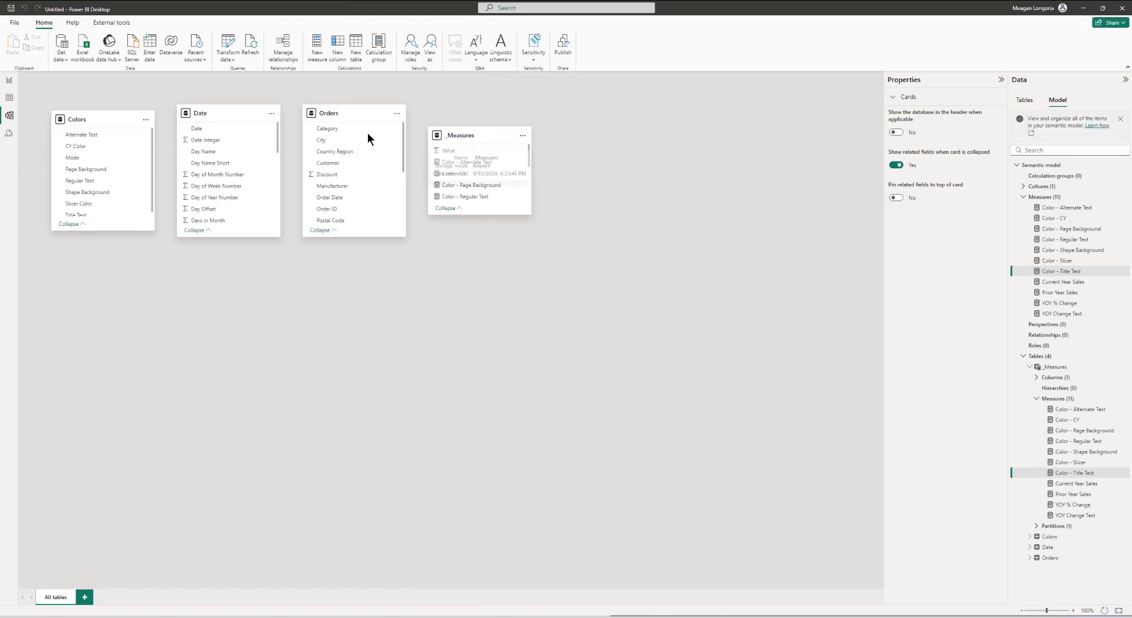
{"action": "left_click_drag", "start_coordinate": [337, 114], "coordinate": [340, 262]}
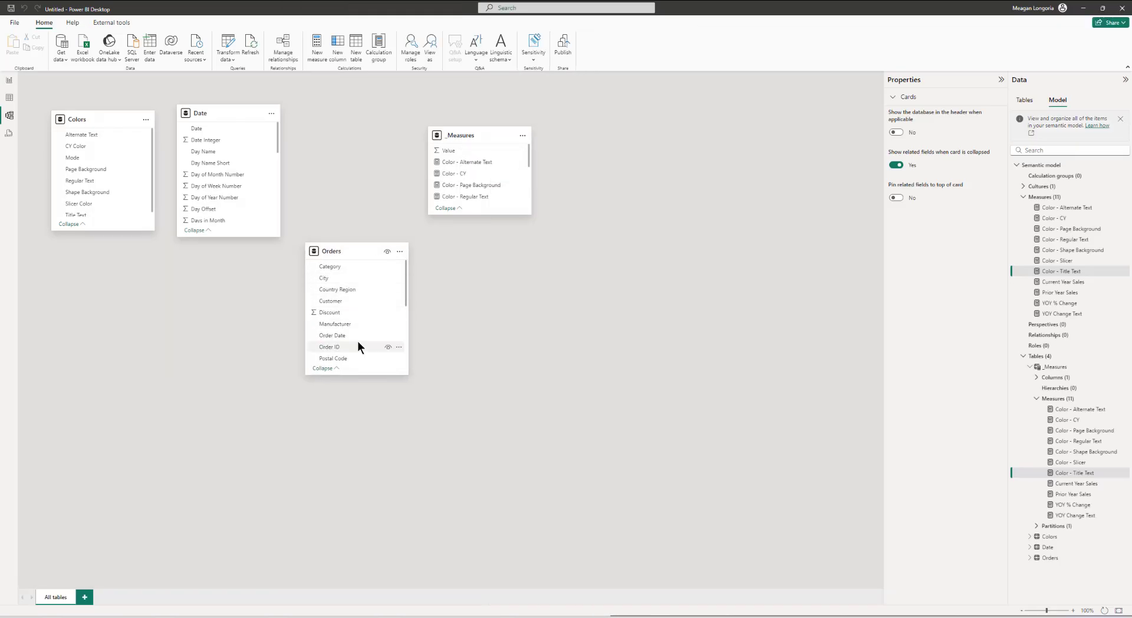
{"action": "left_click_drag", "start_coordinate": [207, 128], "coordinate": [337, 335]}
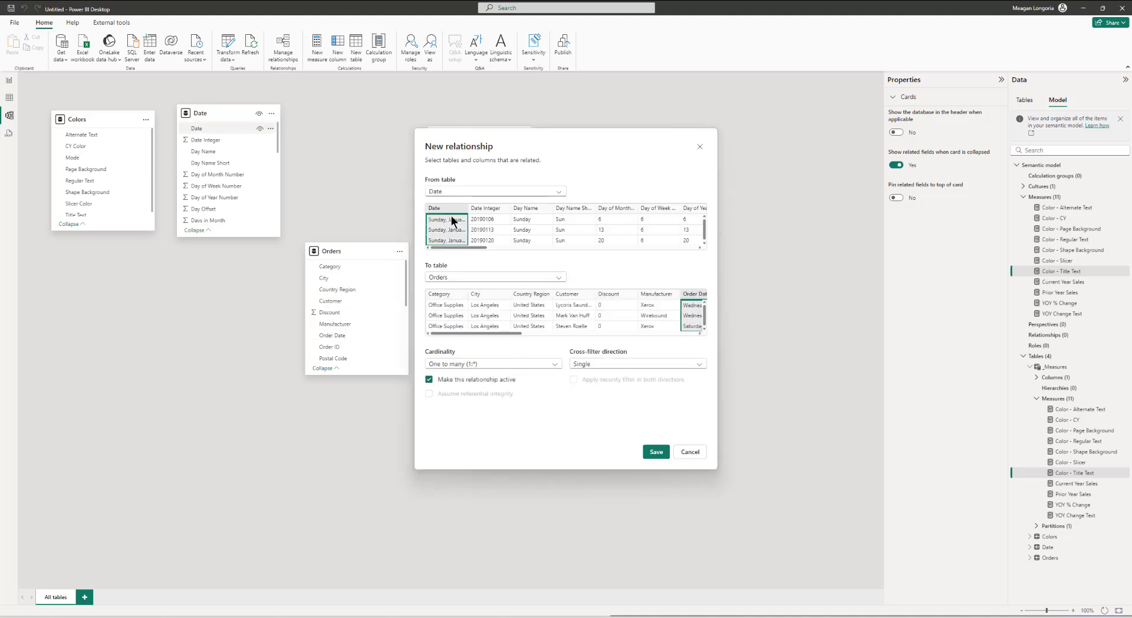
{"action": "left_click", "coordinate": [652, 453]}
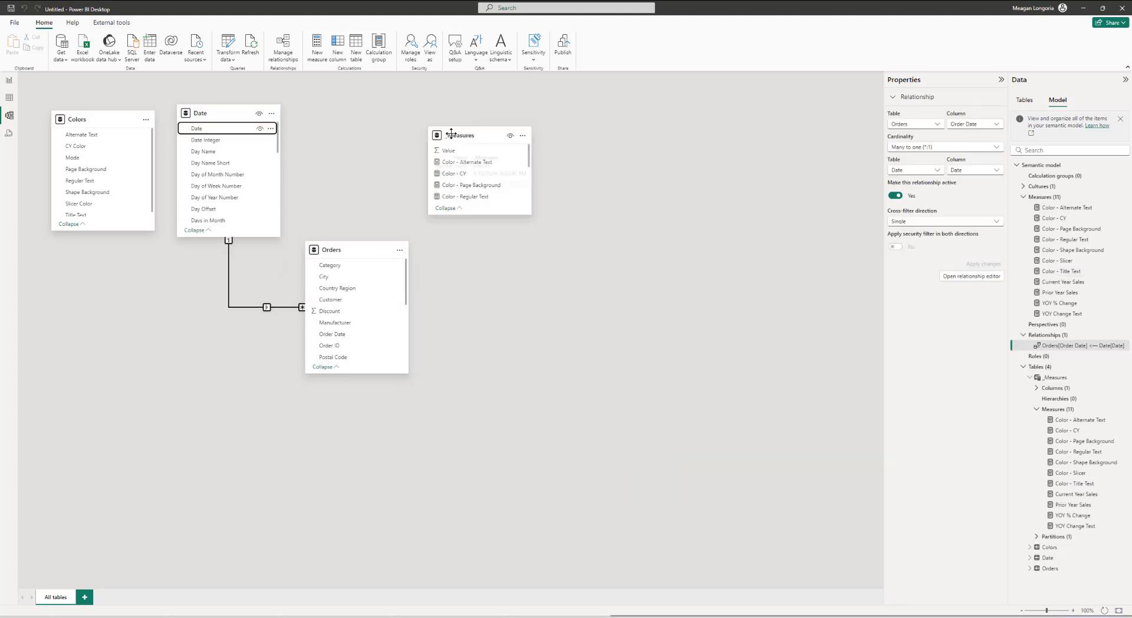
Step: Rearrange the _Measures and Colors table cards in the model diagram
{"action": "left_click_drag", "start_coordinate": [465, 135], "coordinate": [530, 130]}
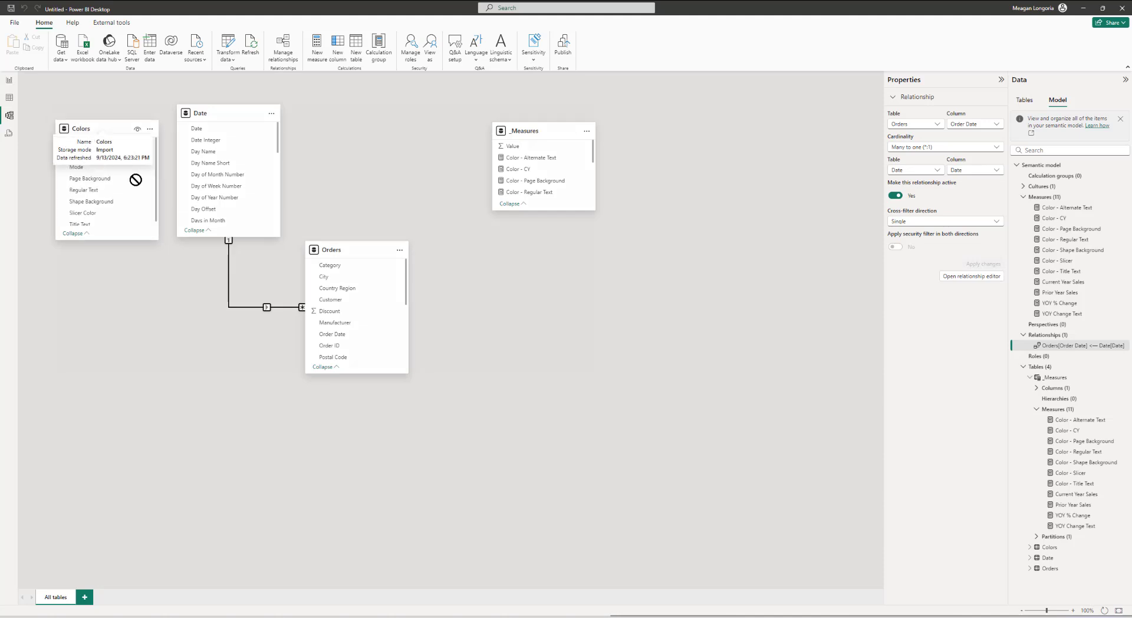
{"action": "left_click_drag", "start_coordinate": [88, 119], "coordinate": [534, 244]}
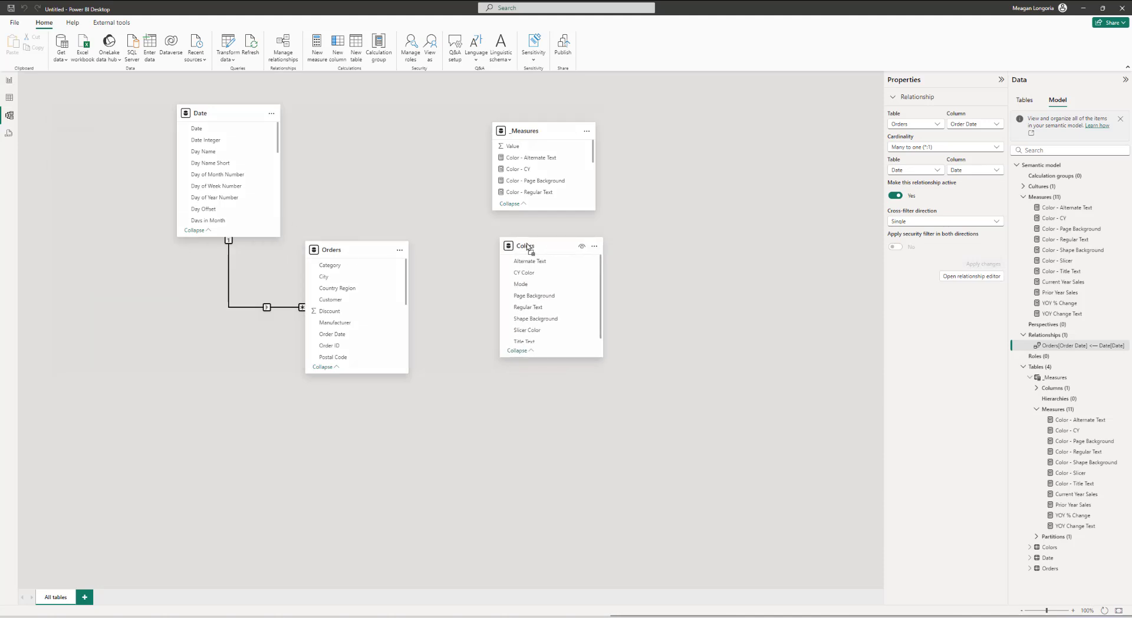
Step: Return to the report page and insert a rounded rectangle shape
{"action": "left_click", "coordinate": [9, 82]}
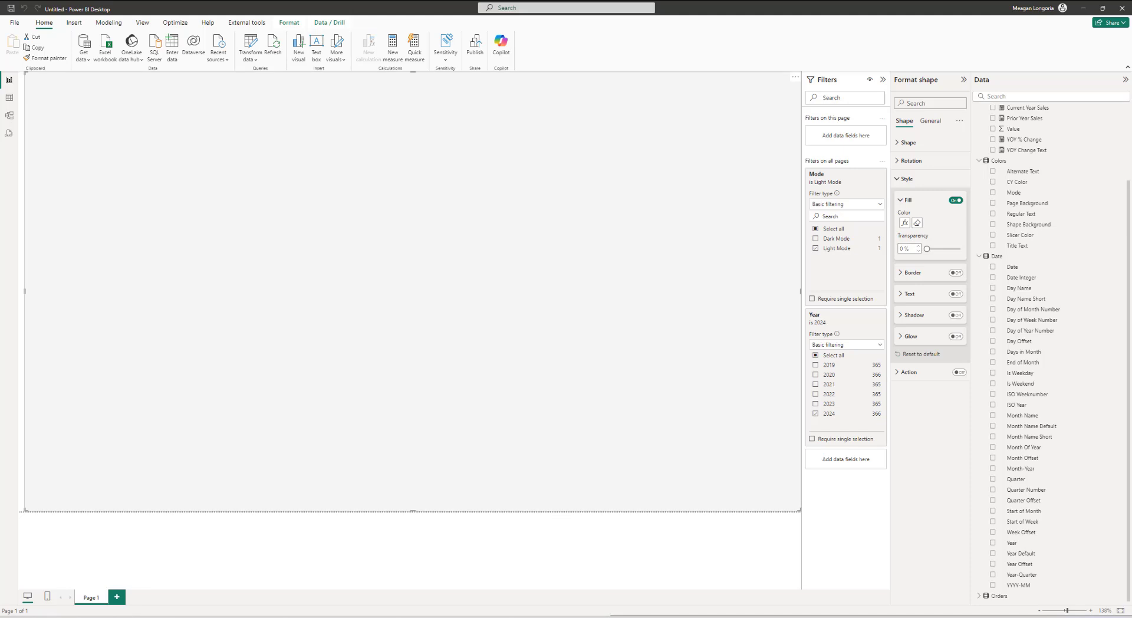
{"action": "key", "text": "Escape"}
{"action": "left_click", "coordinate": [194, 103]}
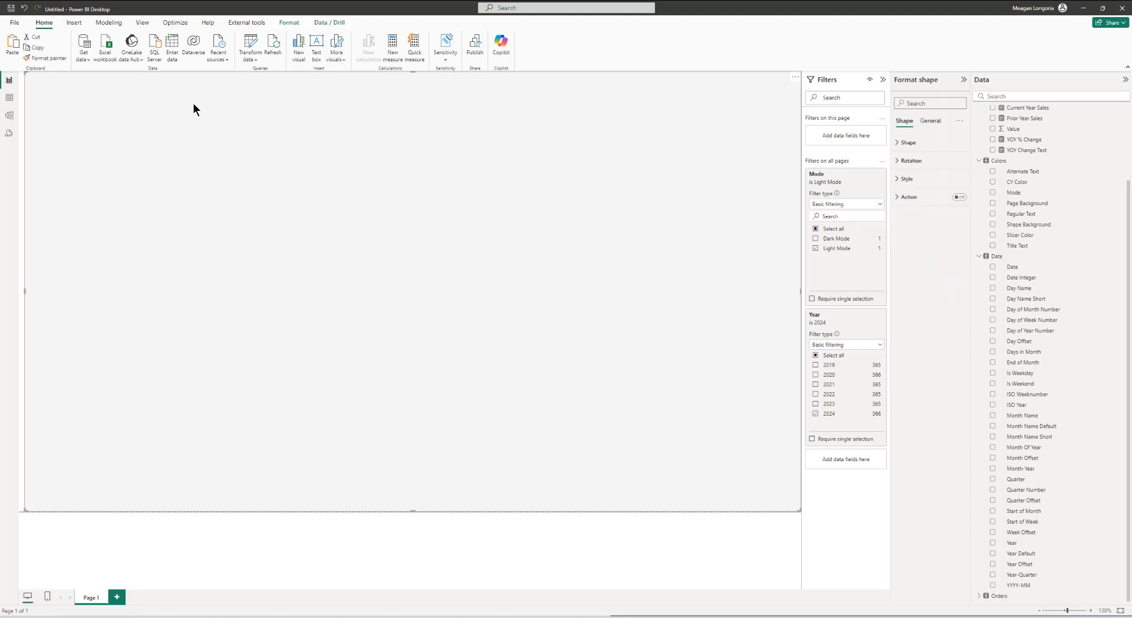
{"action": "left_click", "coordinate": [71, 24]}
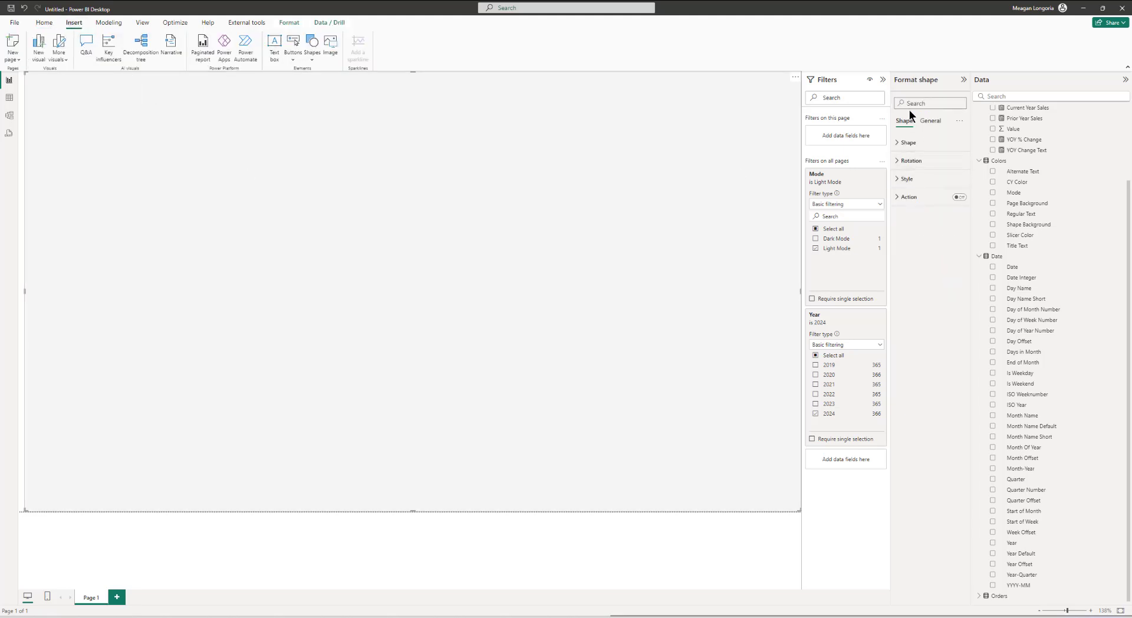
{"action": "left_click", "coordinate": [312, 52]}
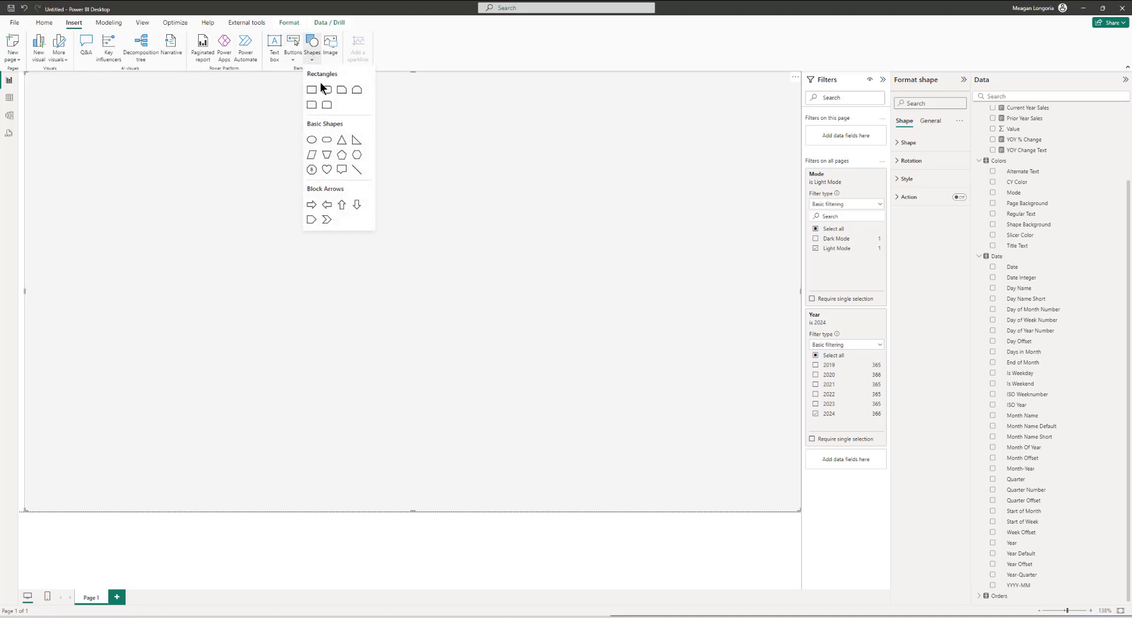
{"action": "left_click", "coordinate": [327, 89]}
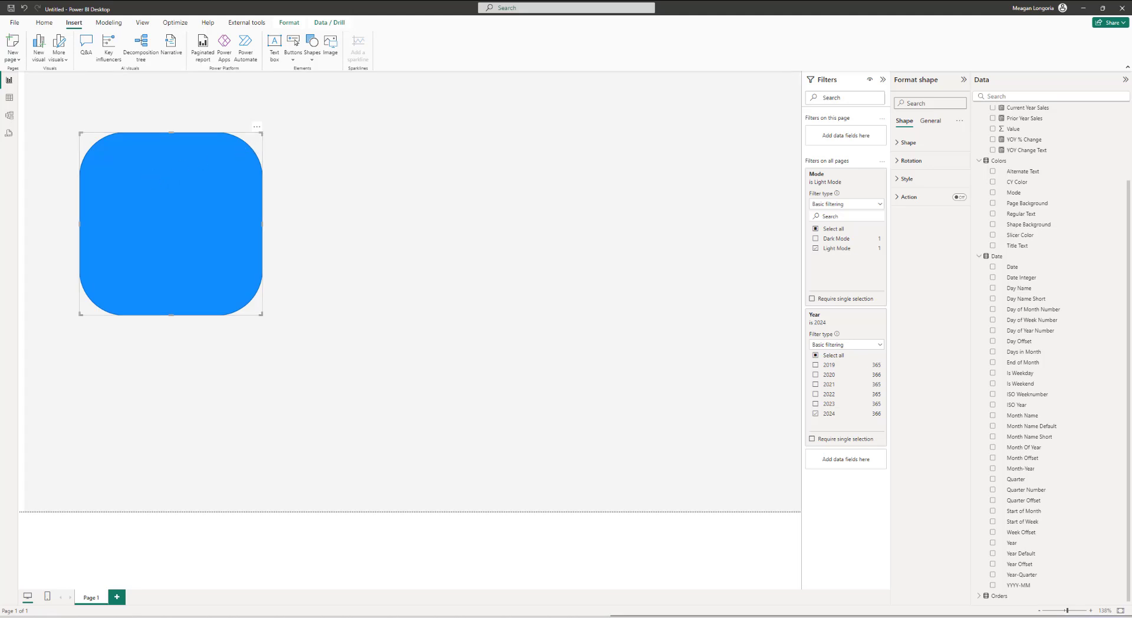
Step: Set the shape's rounded corners to 5%
{"action": "left_click", "coordinate": [934, 143]}
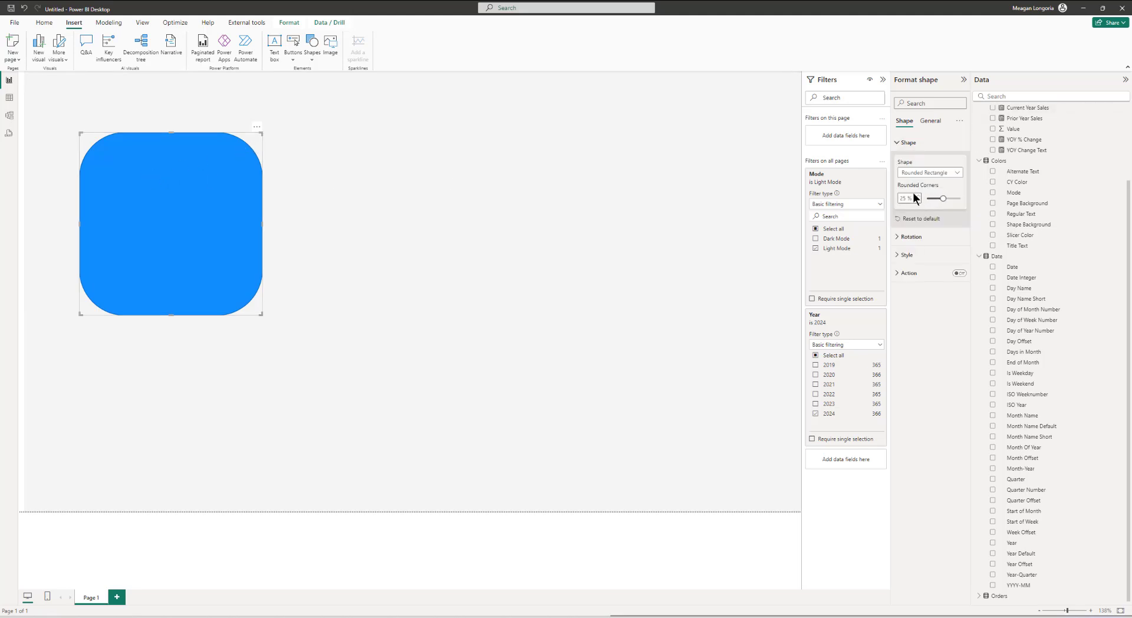
{"action": "double_click", "coordinate": [905, 198]}
{"action": "type", "text": "0"}
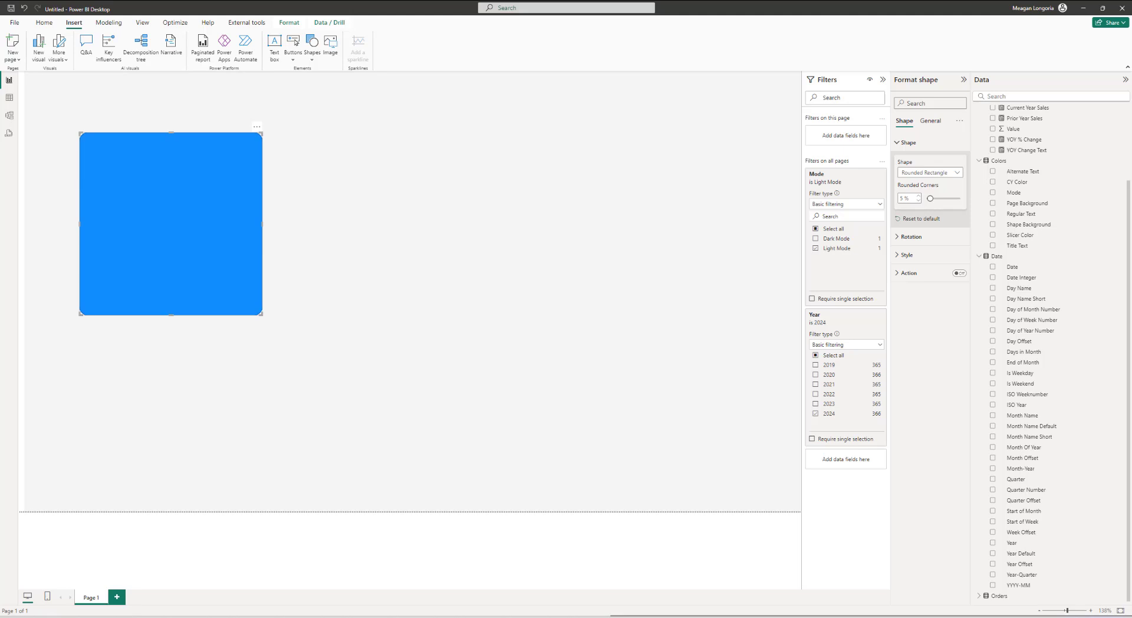
Step: Set the shape's fill color by field value based on Color - Shape Background, and turn off its border
{"action": "left_click", "coordinate": [908, 256]}
{"action": "left_click", "coordinate": [927, 299]}
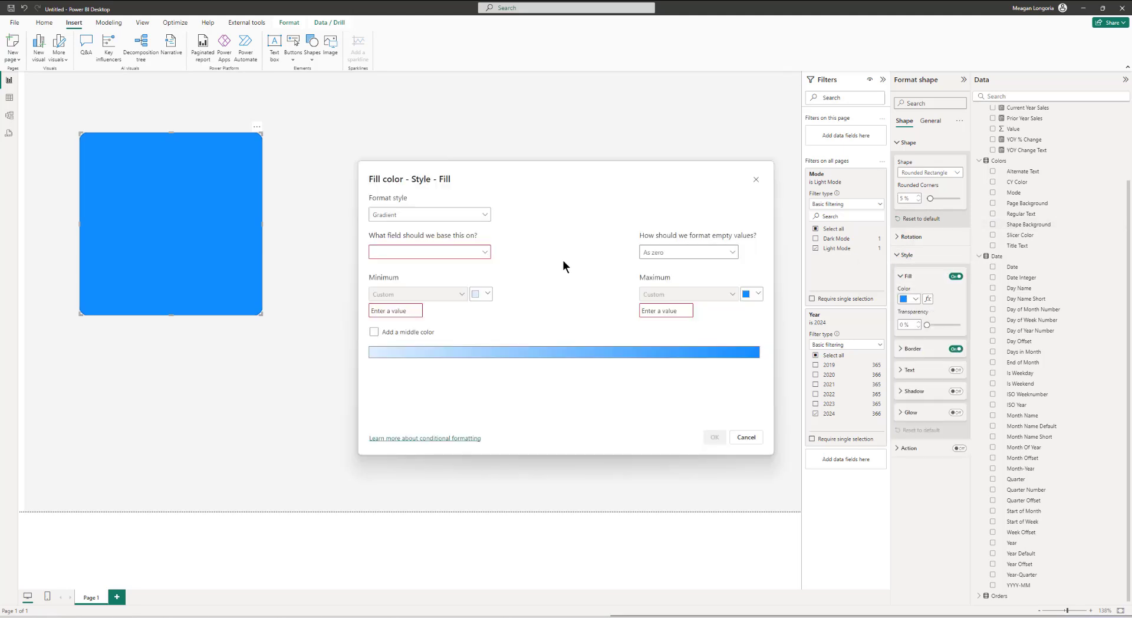
{"action": "left_click", "coordinate": [385, 218]}
{"action": "left_click", "coordinate": [390, 256]}
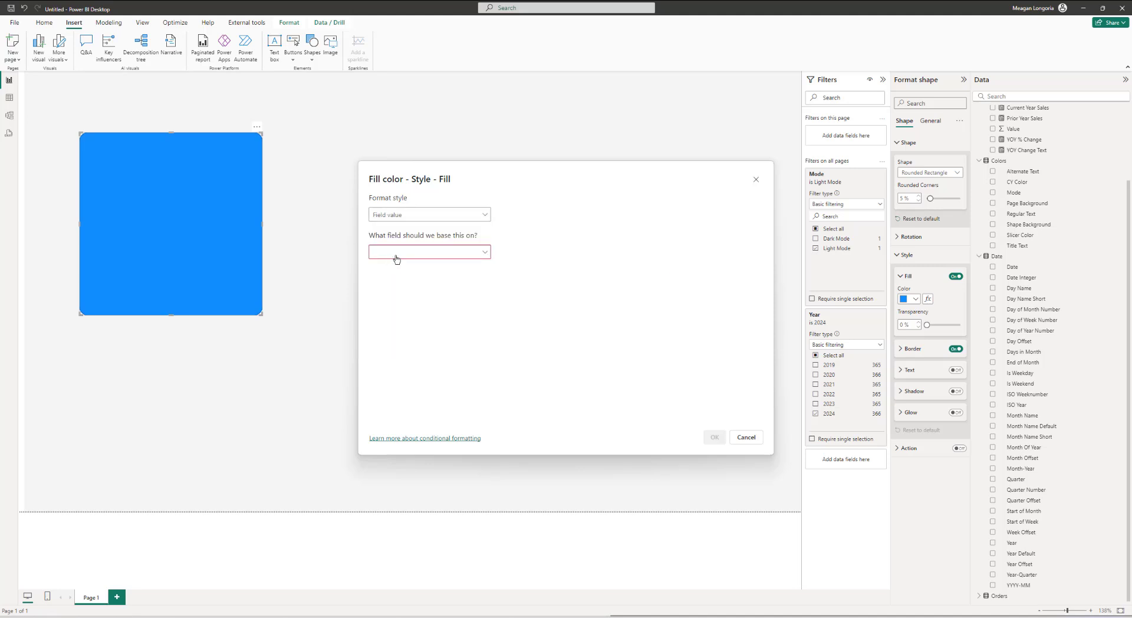
{"action": "left_click", "coordinate": [391, 252]}
{"action": "left_click", "coordinate": [399, 283]}
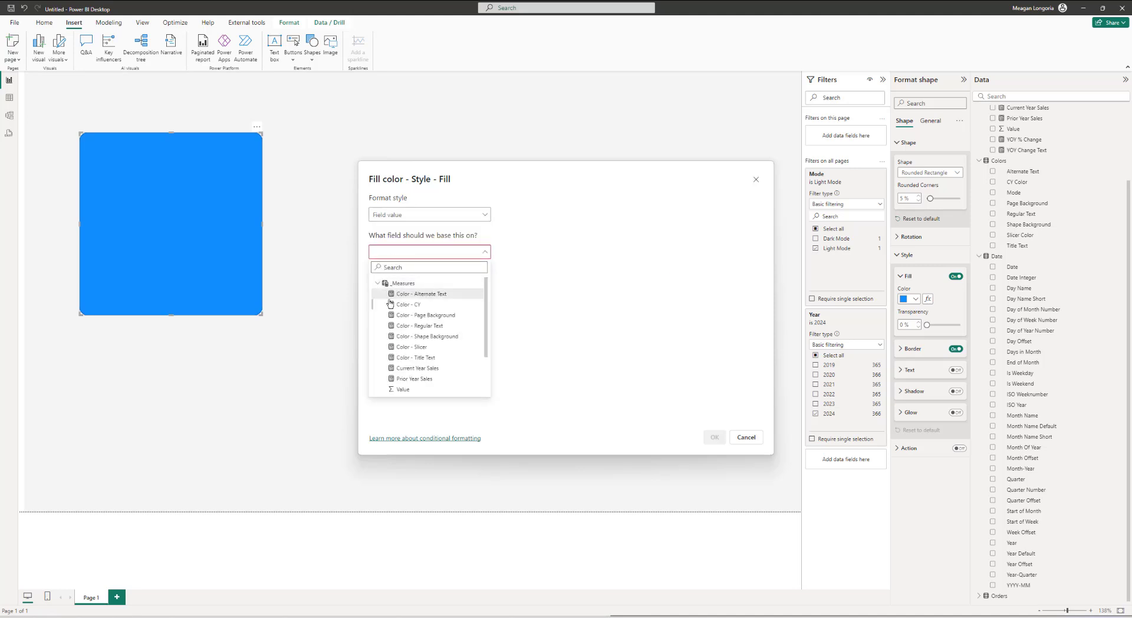
{"action": "scroll", "coordinate": [403, 314], "scroll_direction": "down", "scroll_amount": 2}
{"action": "left_click", "coordinate": [415, 292]}
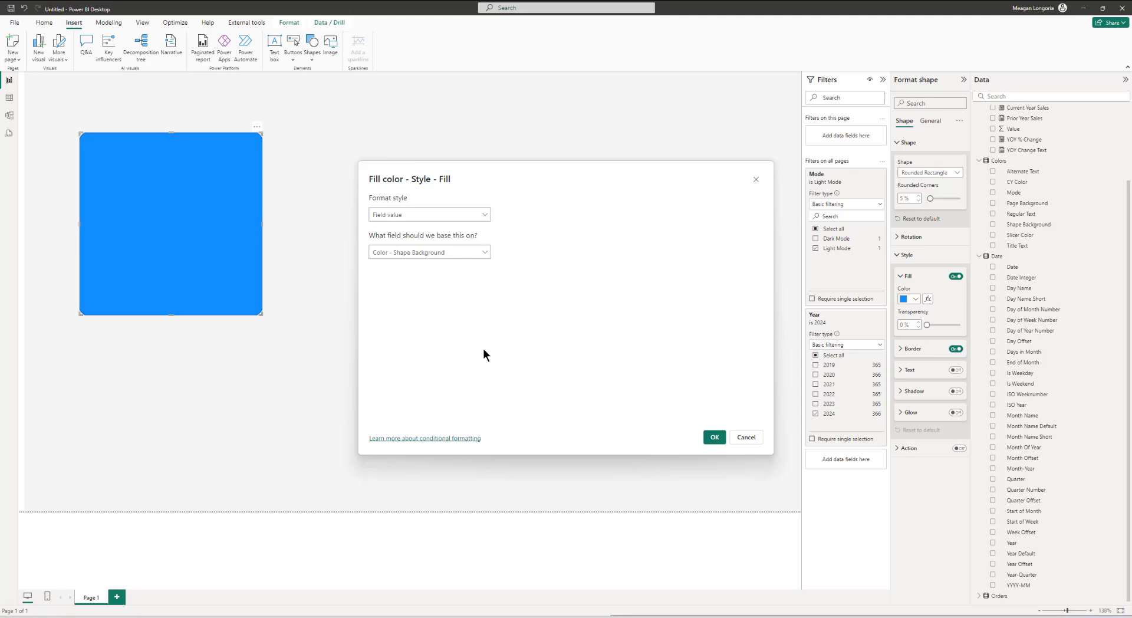
{"action": "left_click", "coordinate": [714, 438]}
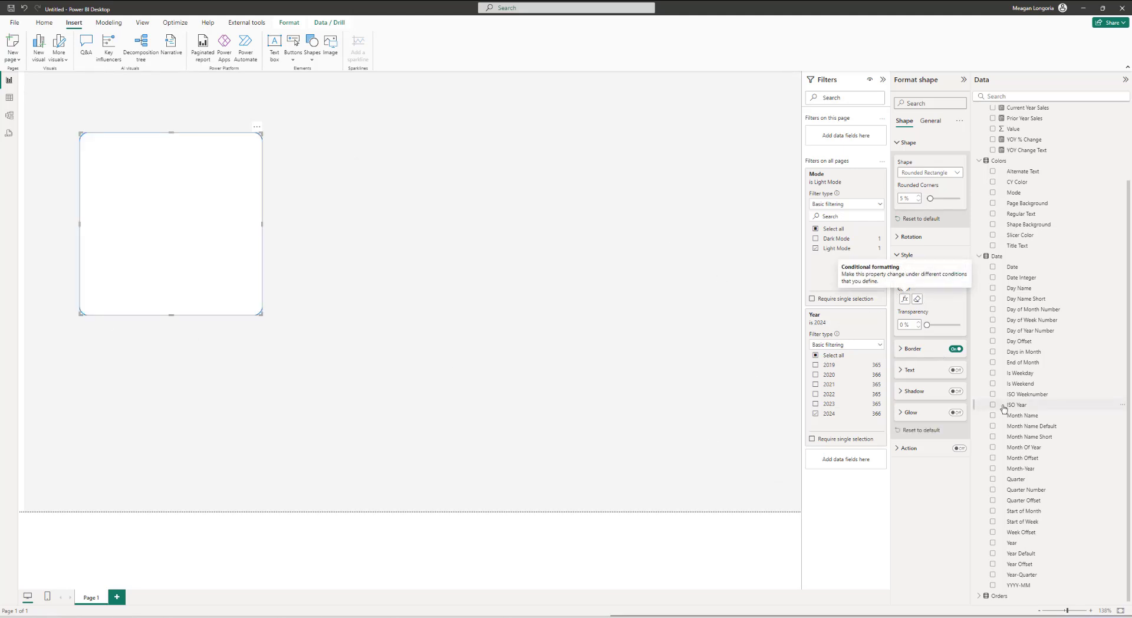
{"action": "left_click", "coordinate": [954, 349]}
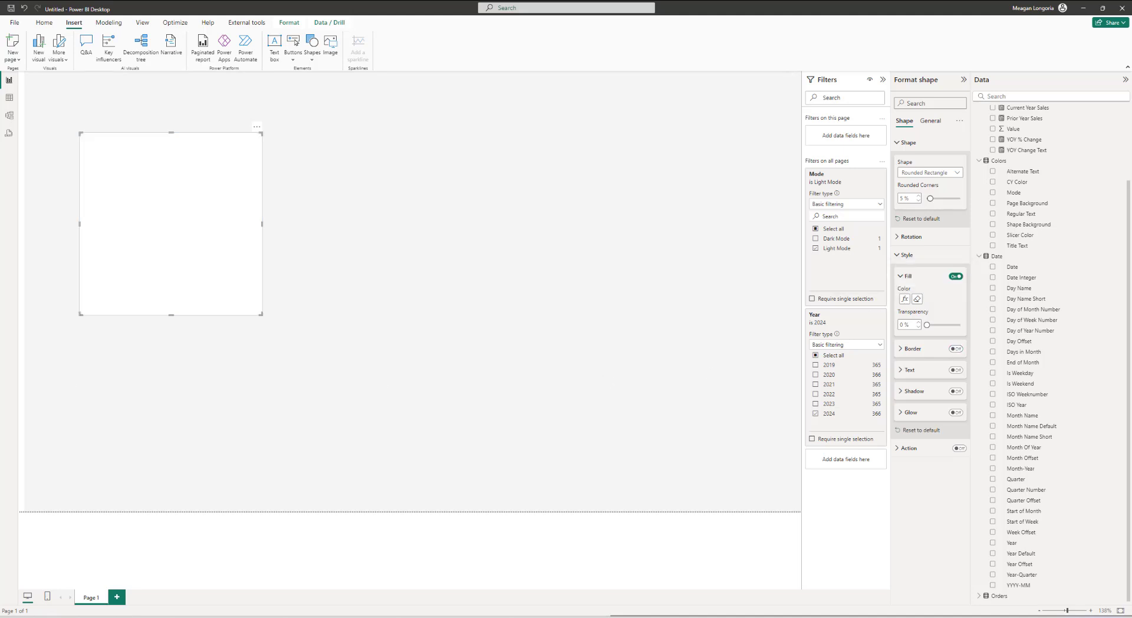
Step: Set the shape's height to 188 and width to 461
{"action": "left_click", "coordinate": [931, 121]}
{"action": "left_click", "coordinate": [911, 187]}
{"action": "type", "text": "188"}
{"action": "key", "text": "Tab"}
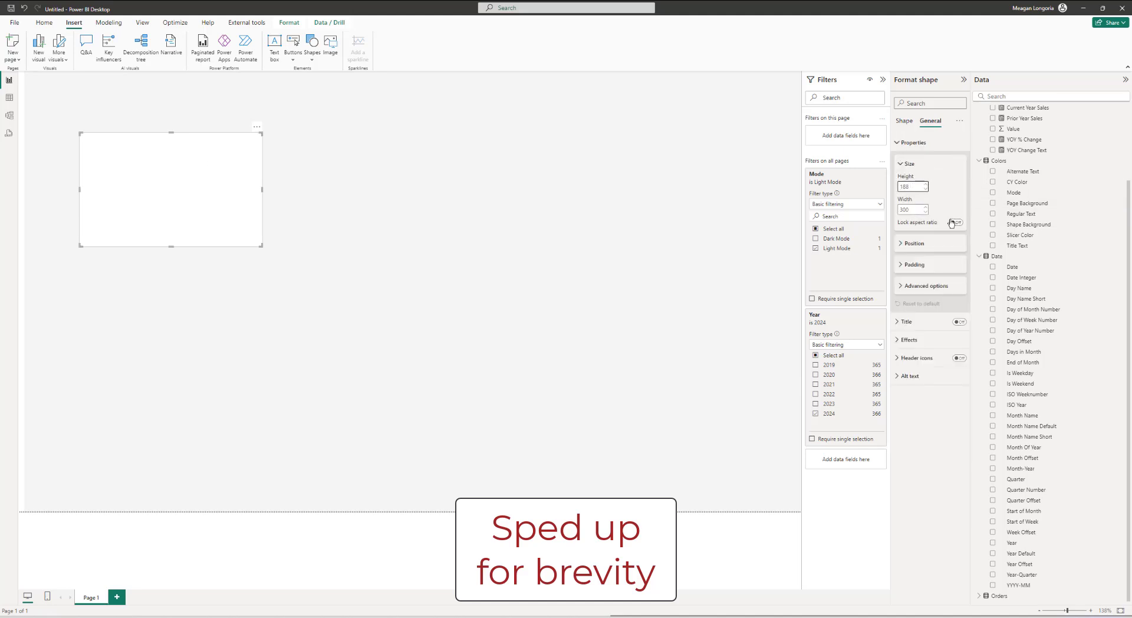
{"action": "type", "text": "461"}
{"action": "key", "text": "Return"}
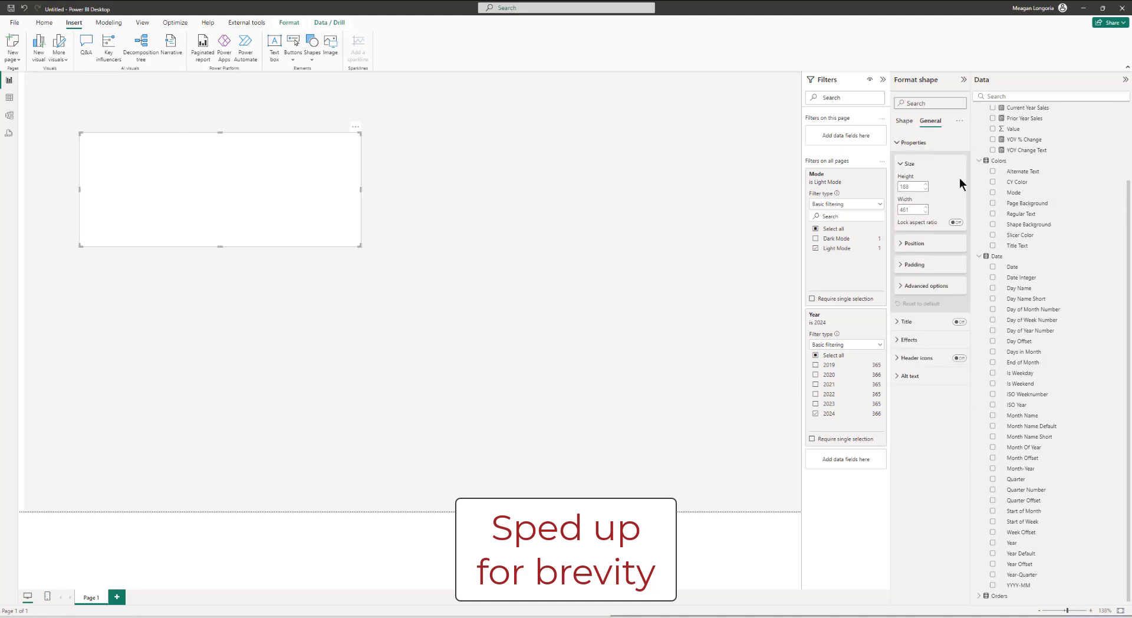
Step: Position the shape at horizontal 39 and vertical 122
{"action": "left_click", "coordinate": [914, 243]}
{"action": "left_click", "coordinate": [911, 265]}
{"action": "type", "text": "39"}
{"action": "key", "text": "Tab"}
{"action": "type", "text": "122"}
{"action": "key", "text": "Return"}
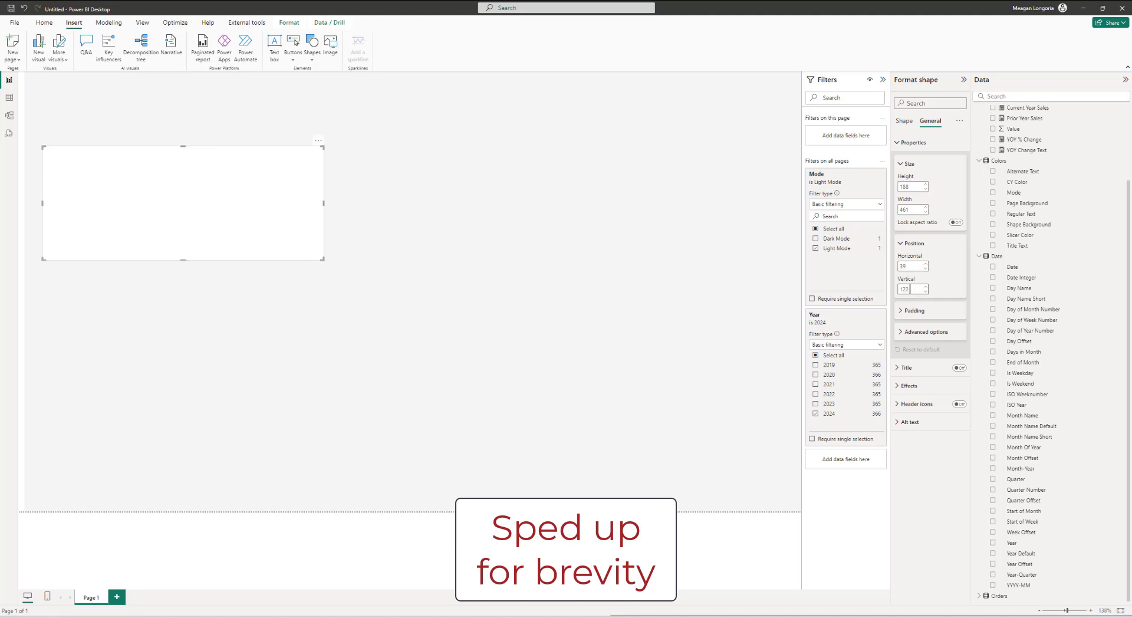
Step: Duplicate the shape and move the copy to the right, at a horizontal position of about 783
{"action": "left_click", "coordinate": [950, 313]}
{"action": "left_click", "coordinate": [950, 313]}
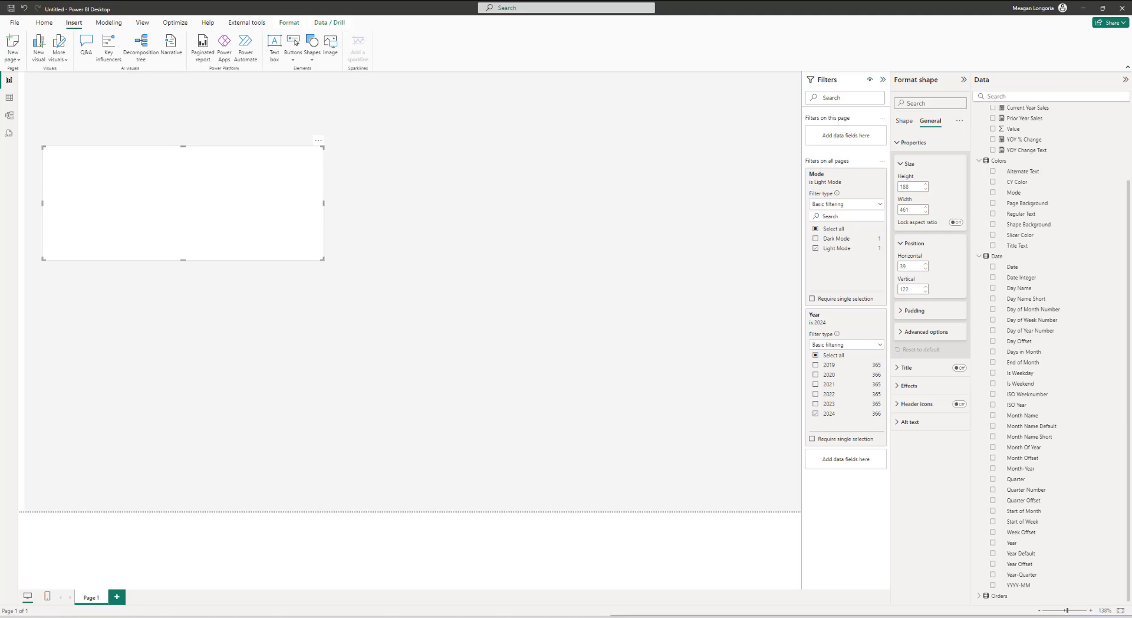
{"action": "key", "text": "ctrl+c"}
{"action": "key", "text": "ctrl+v"}
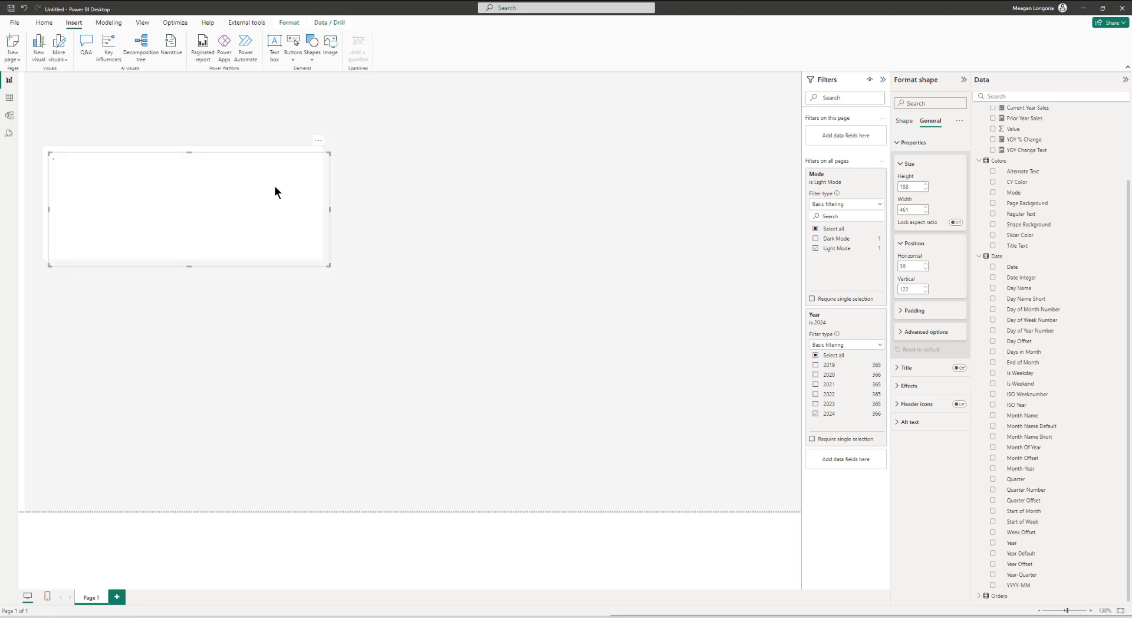
{"action": "left_click_drag", "start_coordinate": [151, 204], "coordinate": [608, 190]}
Step: Paste a third shape below the first and set its height to 309 and width to 462
{"action": "key", "text": "ctrl+v"}
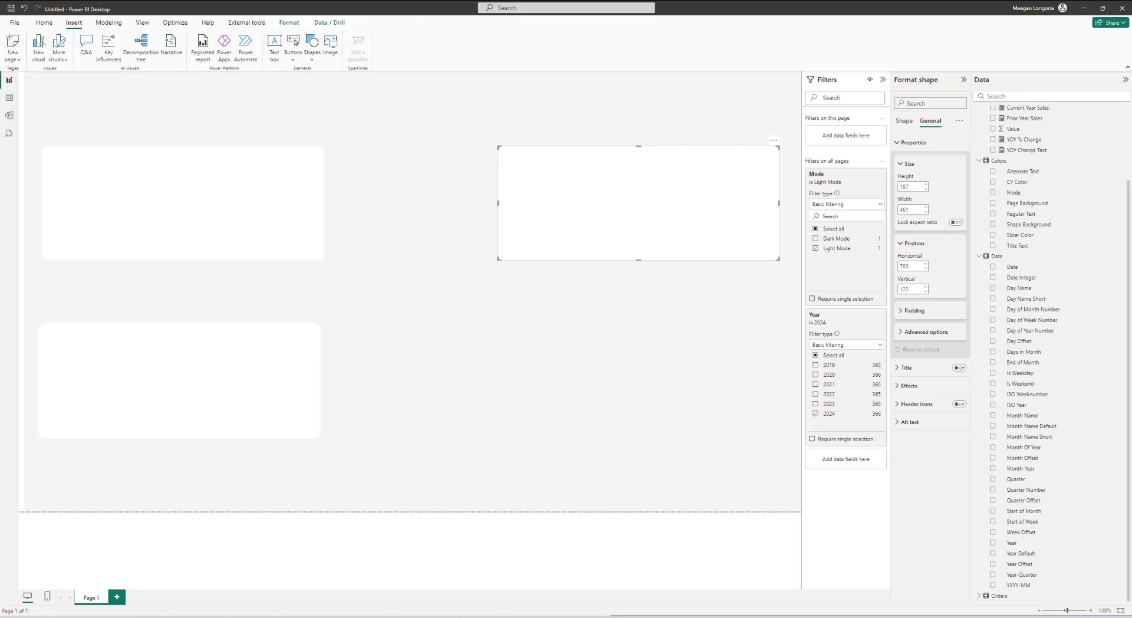
{"action": "left_click", "coordinate": [158, 364]}
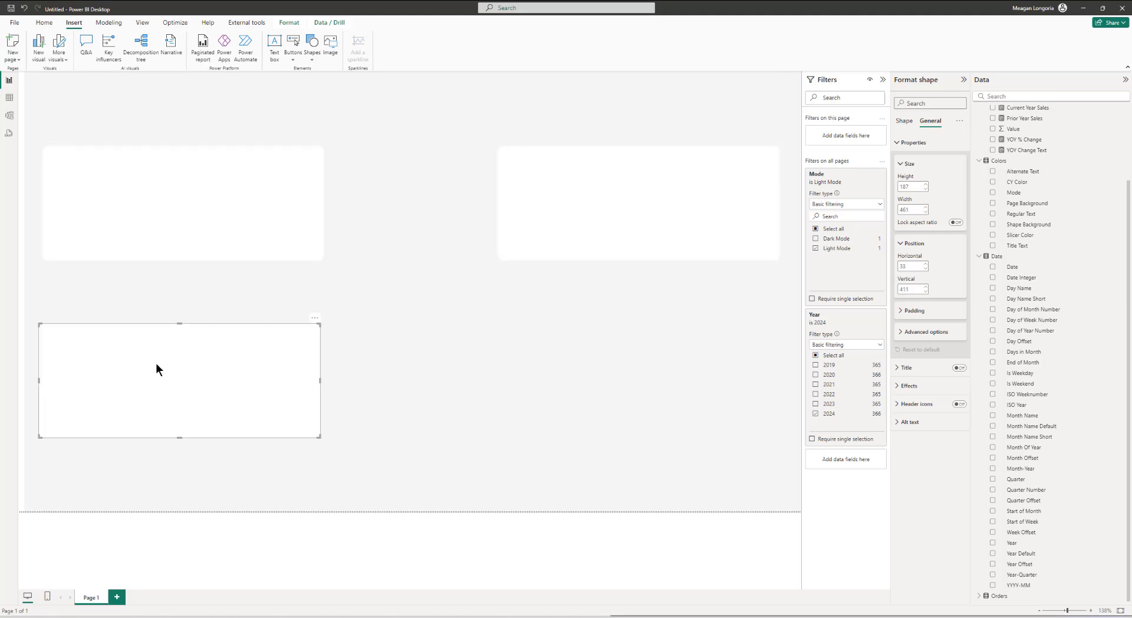
{"action": "double_click", "coordinate": [916, 187]}
{"action": "type", "text": "309"}
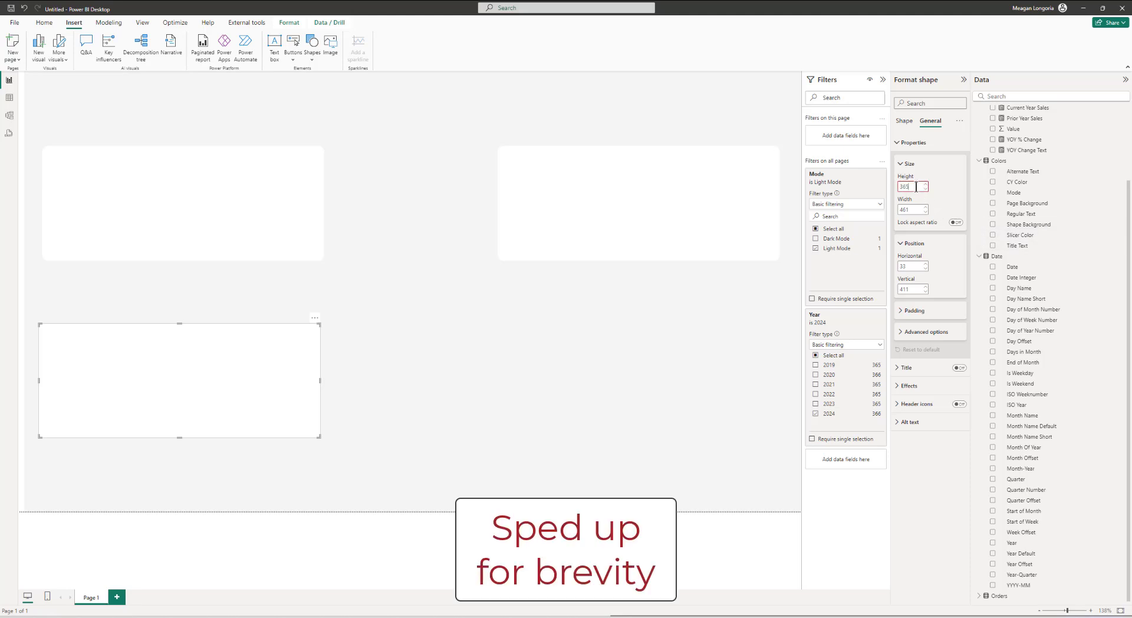
{"action": "key", "text": "Return"}
{"action": "double_click", "coordinate": [911, 211]}
{"action": "type", "text": "462"}
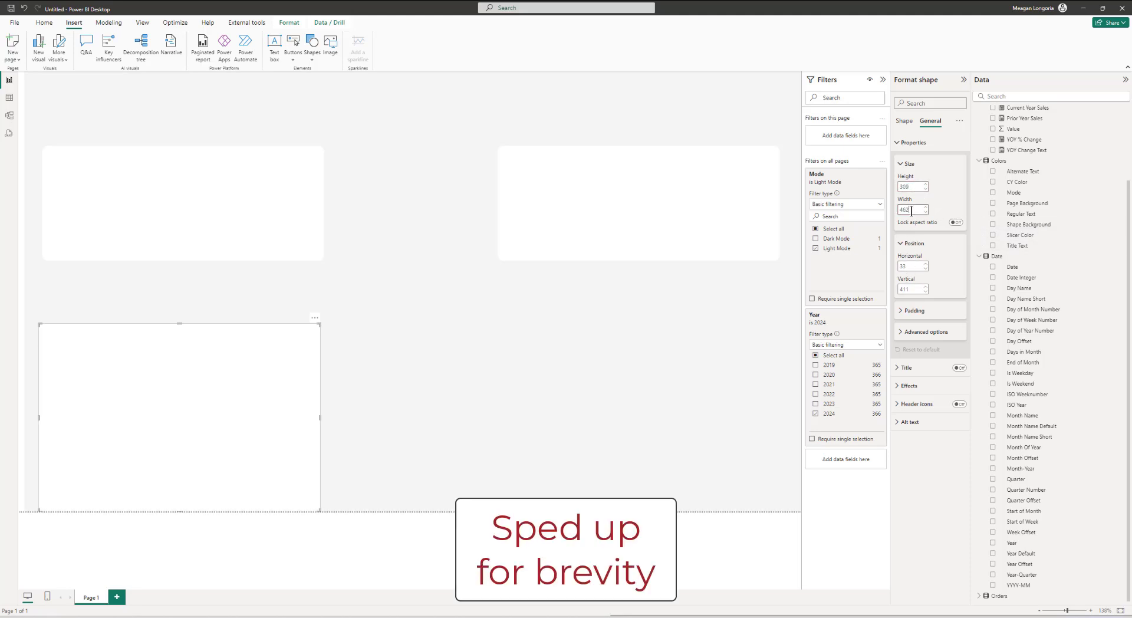
{"action": "key", "text": "Return"}
Step: Move the lower shape up, setting its height to 365 and its vertical position to 331
{"action": "double_click", "coordinate": [911, 266]}
{"action": "left_click_drag", "start_coordinate": [233, 353], "coordinate": [205, 319]}
{"action": "left_click", "coordinate": [916, 186]}
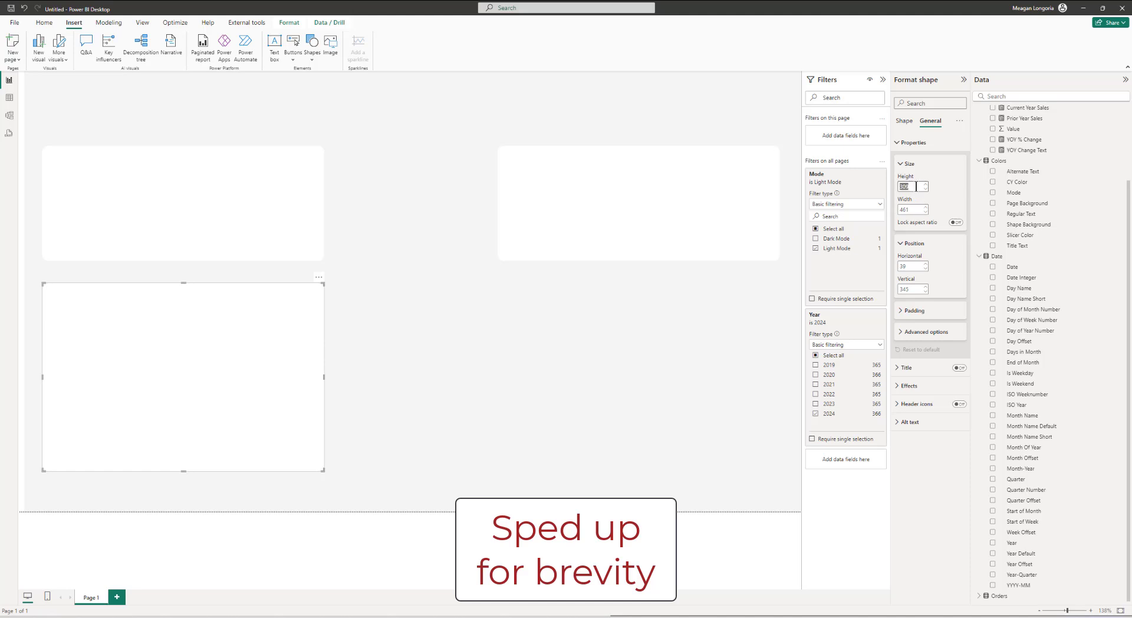
{"action": "type", "text": "365"}
{"action": "key", "text": "Return"}
{"action": "left_click", "coordinate": [925, 207]}
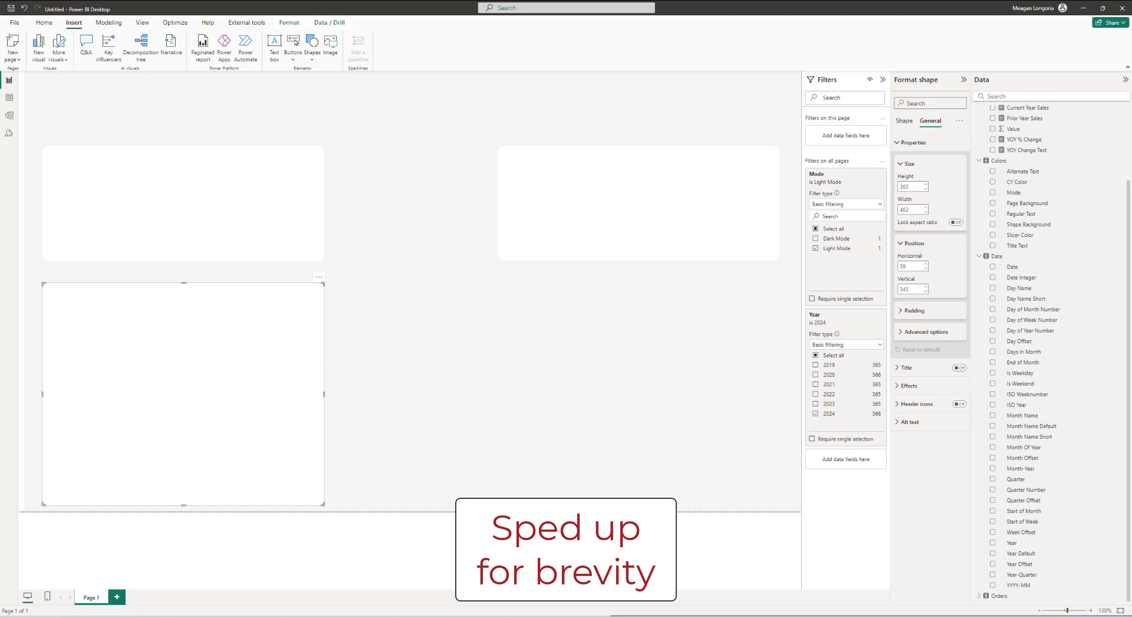
{"action": "left_click", "coordinate": [911, 289]}
{"action": "type", "text": "331"}
{"action": "key", "text": "Return"}
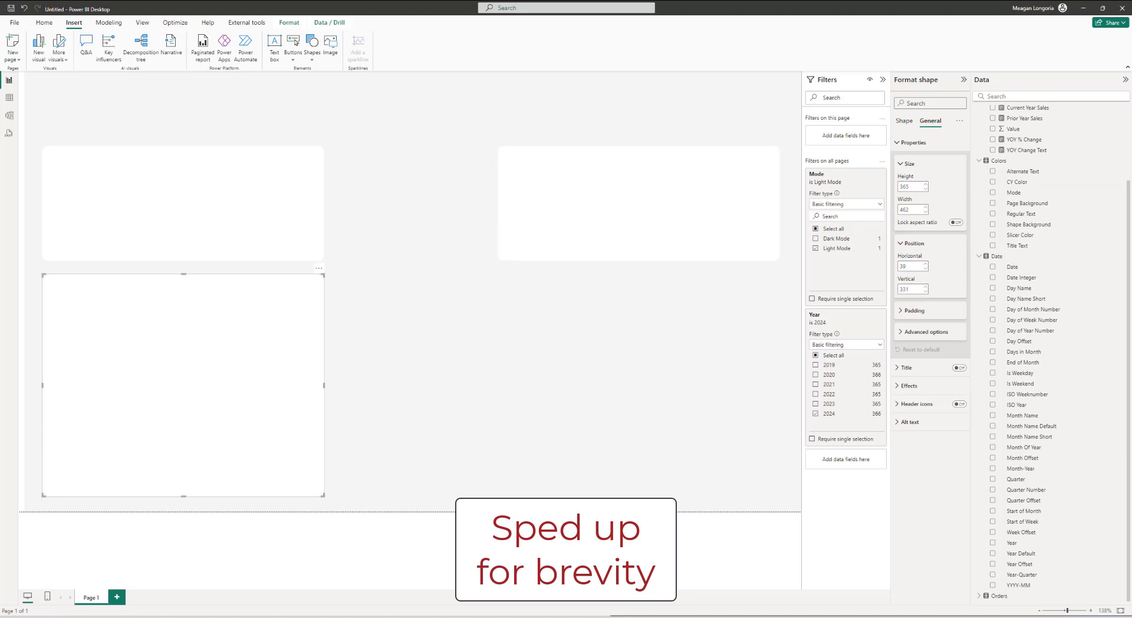
Step: Set the right shape's height to 520
{"action": "left_click", "coordinate": [763, 199]}
{"action": "double_click", "coordinate": [905, 186]}
{"action": "type", "text": "520"}
{"action": "key", "text": "Return"}
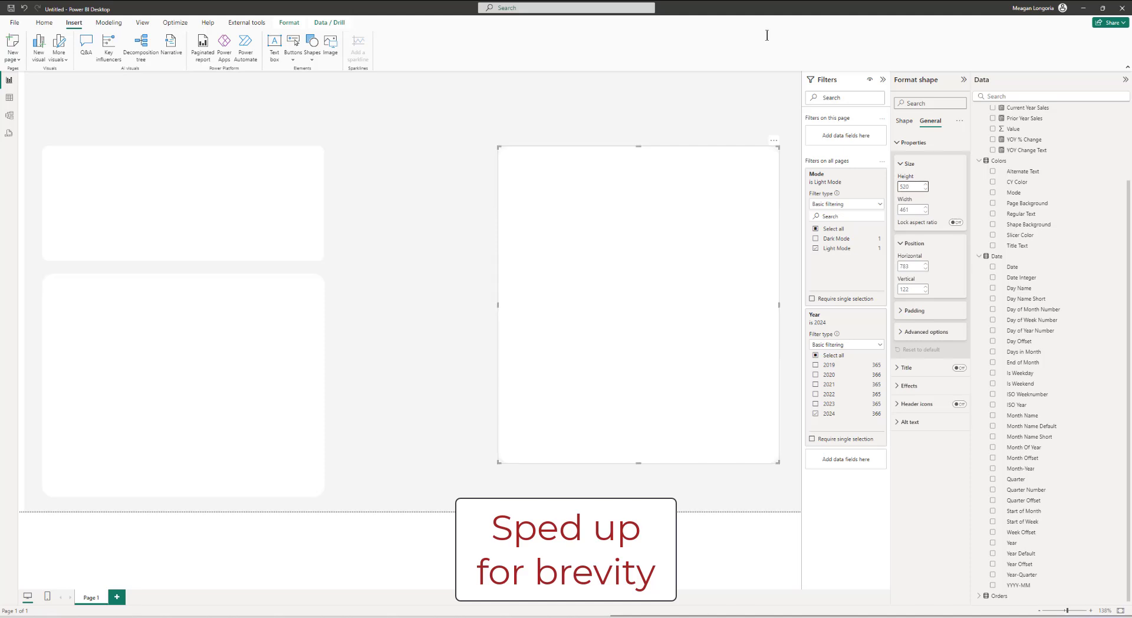
Step: Shift the right shape left and set its height to 519 and its width to 723
{"action": "left_click", "coordinate": [926, 188]}
{"action": "left_click_drag", "start_coordinate": [592, 158], "coordinate": [466, 158]}
{"action": "double_click", "coordinate": [911, 210]}
{"action": "type", "text": "702"}
{"action": "key", "text": "Return"}
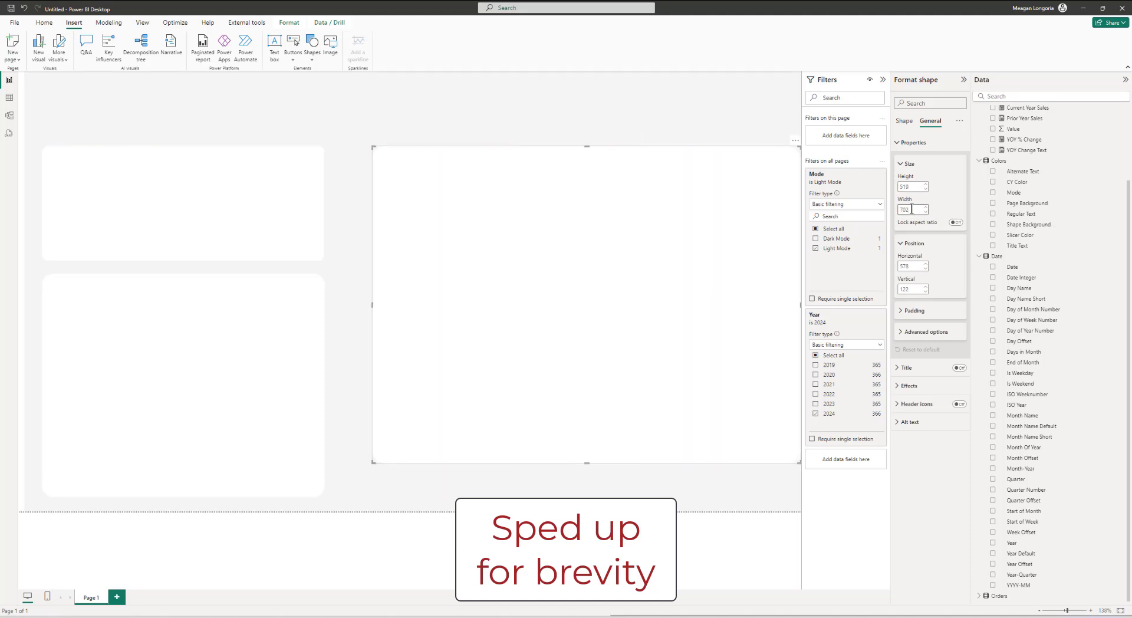
{"action": "left_click_drag", "start_coordinate": [590, 310], "coordinate": [531, 310]}
{"action": "double_click", "coordinate": [911, 209]}
{"action": "type", "text": "723"}
{"action": "key", "text": "Return"}
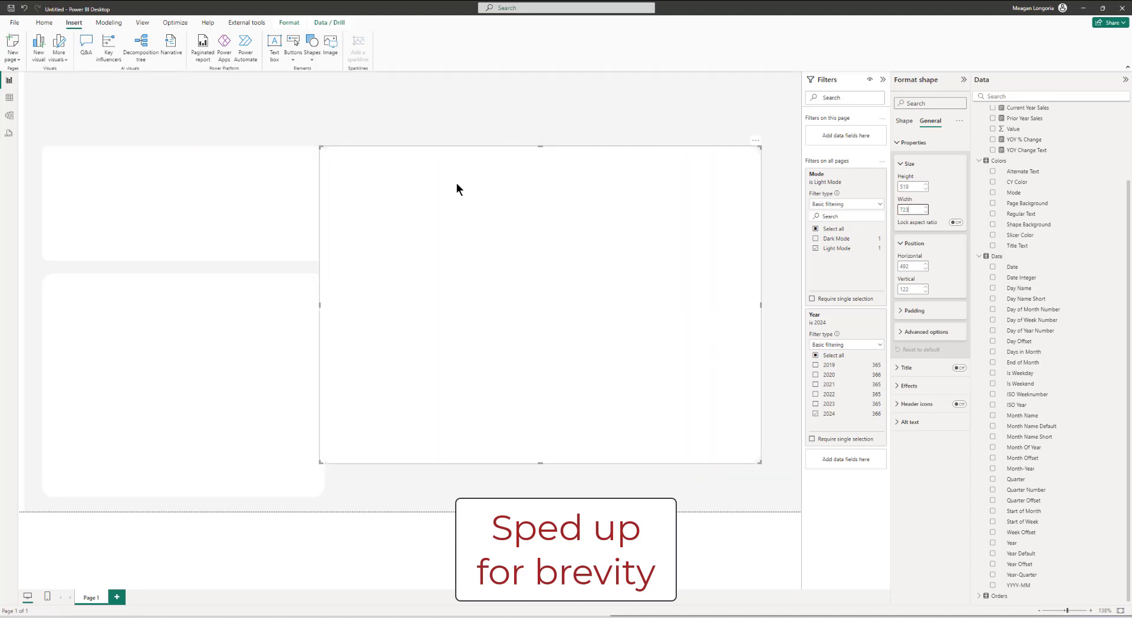
Step: Position the right shape at horizontal 531 and vertical 177
{"action": "left_click_drag", "start_coordinate": [456, 189], "coordinate": [508, 193]}
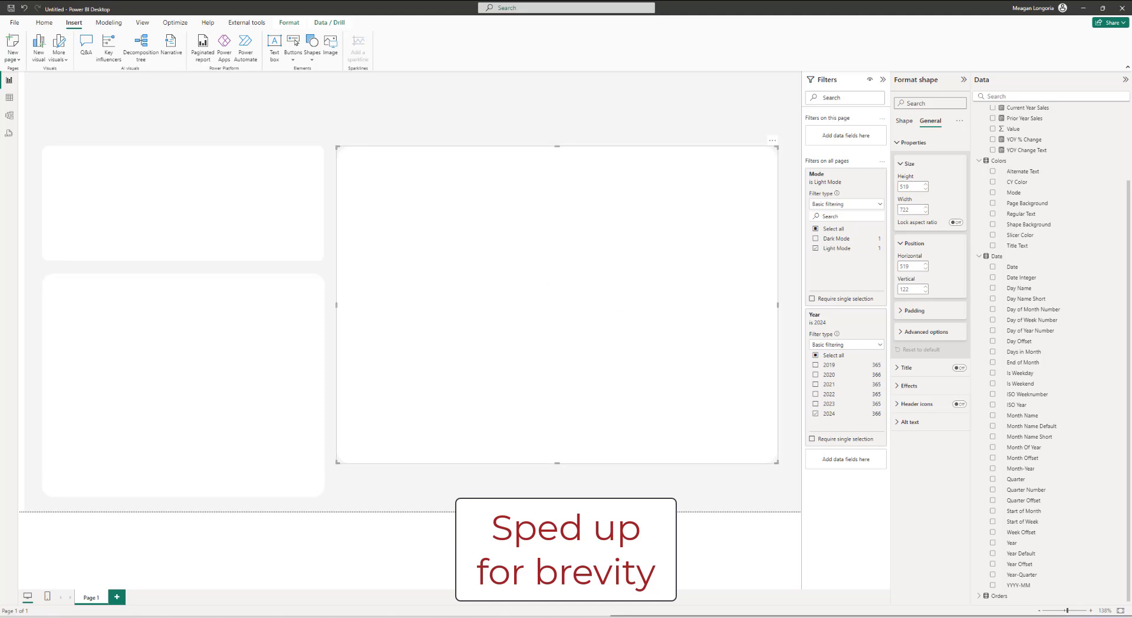
{"action": "double_click", "coordinate": [910, 266]}
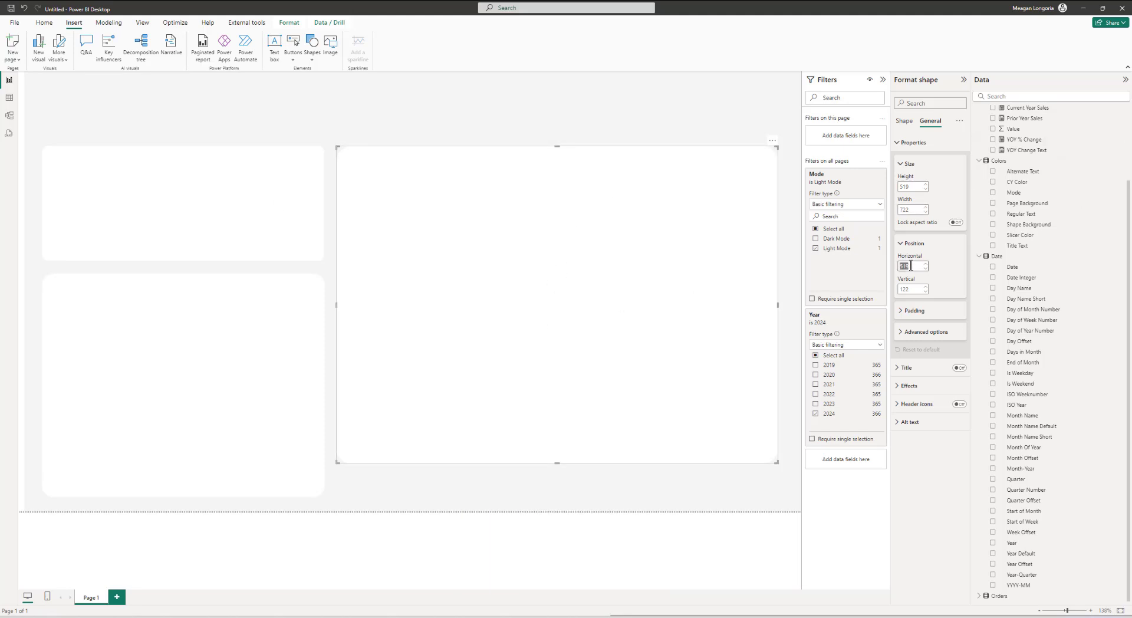
{"action": "type", "text": "531"}
{"action": "key", "text": "Return"}
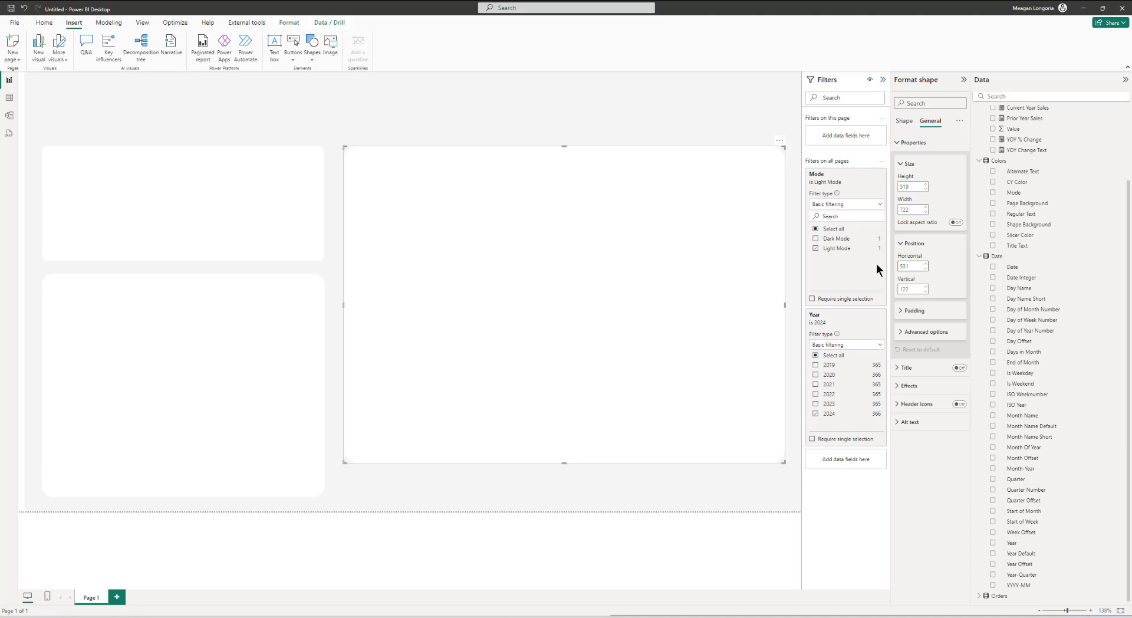
{"action": "double_click", "coordinate": [914, 290]}
{"action": "type", "text": "177"}
{"action": "key", "text": "Return"}
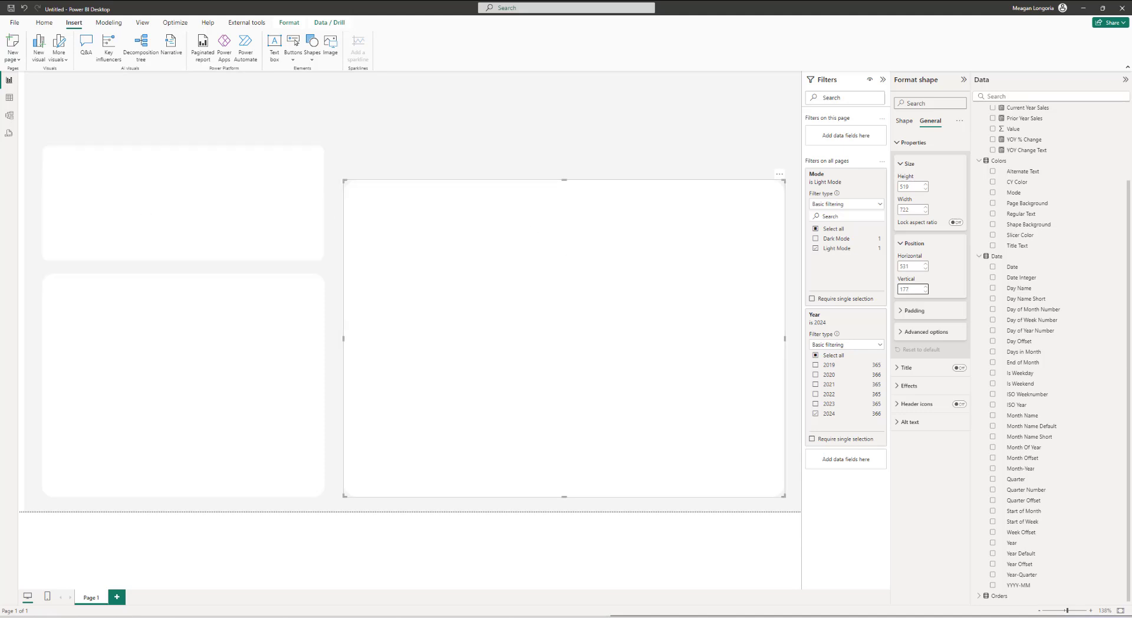
Step: Paste the Region Selector slicer onto the report page
{"action": "left_click", "coordinate": [350, 141]}
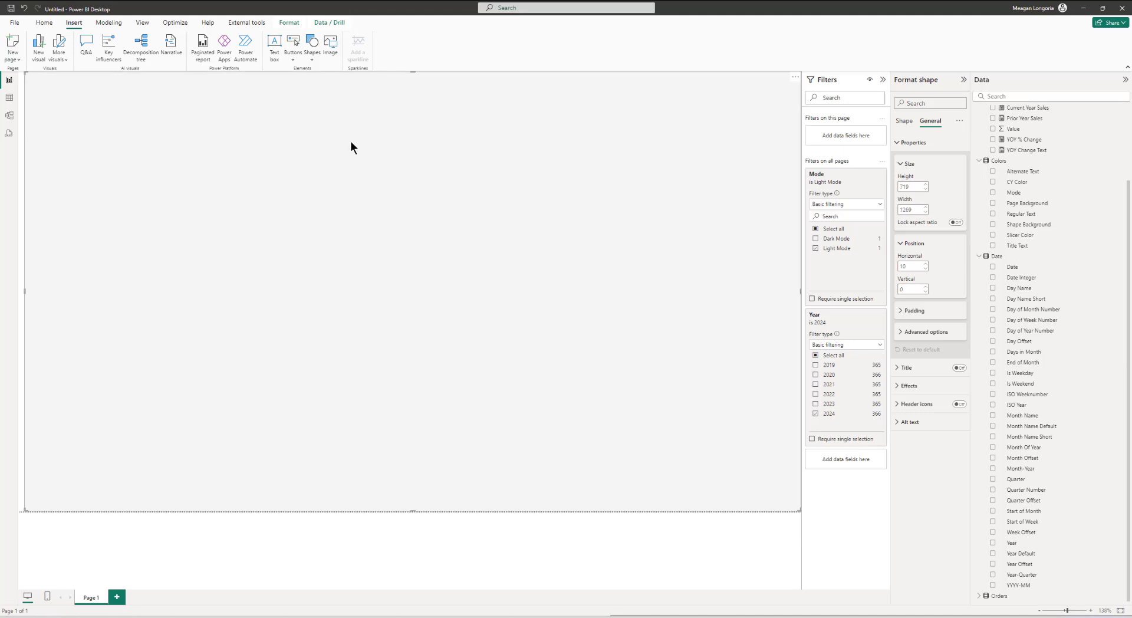
{"action": "left_click", "coordinate": [313, 522]}
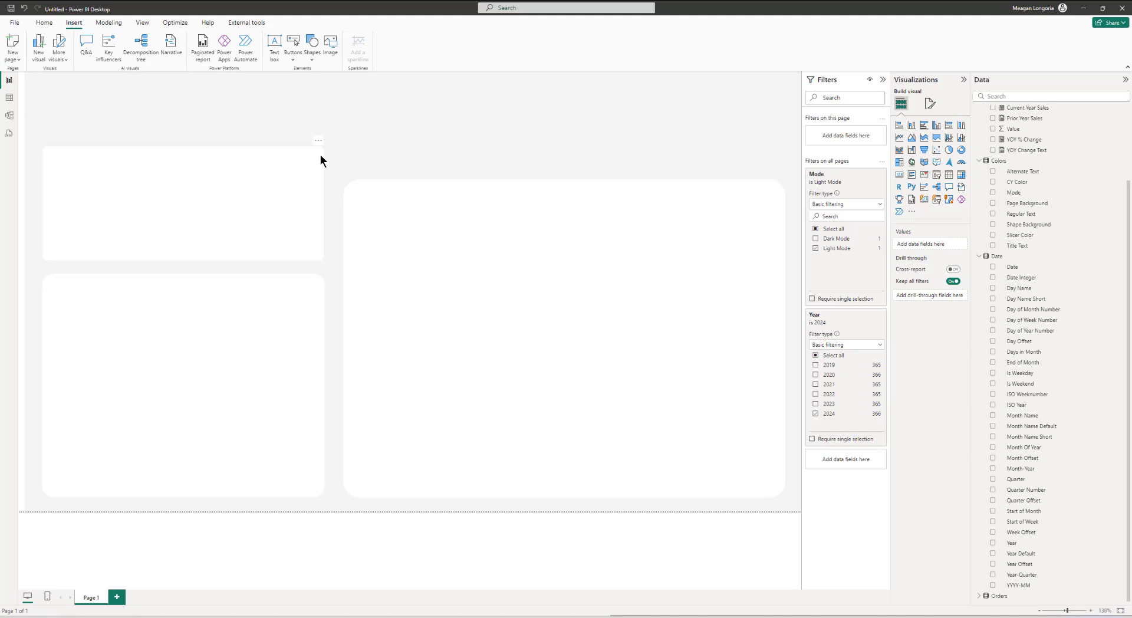
{"action": "key", "text": "ctrl+v"}
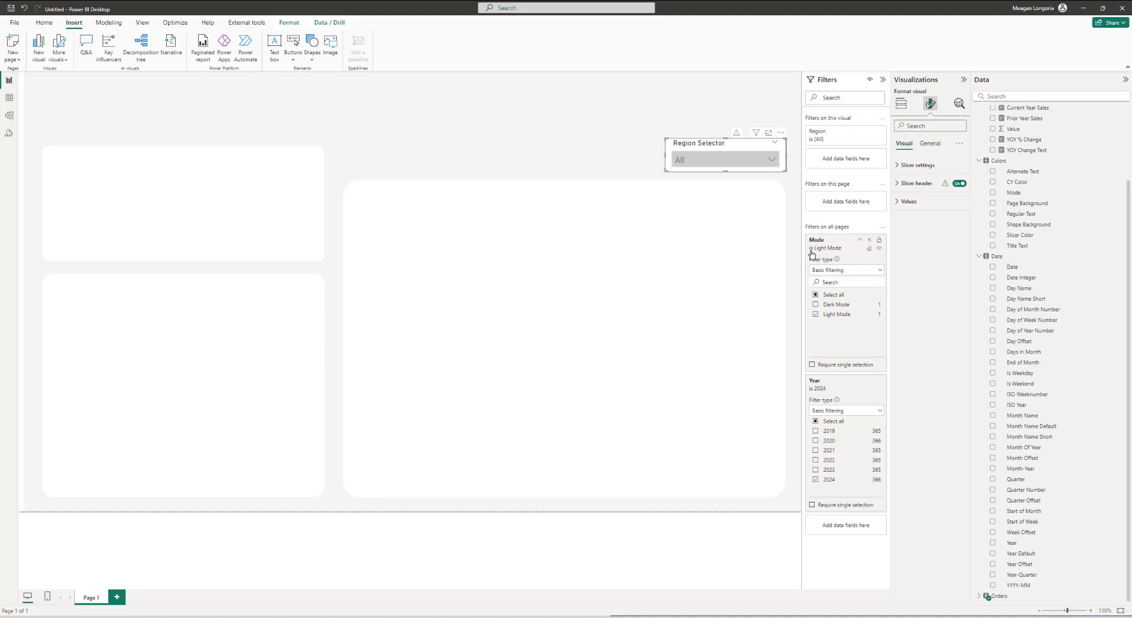
Step: Set the slicer header font to Segoe UI
{"action": "left_click", "coordinate": [539, 539]}
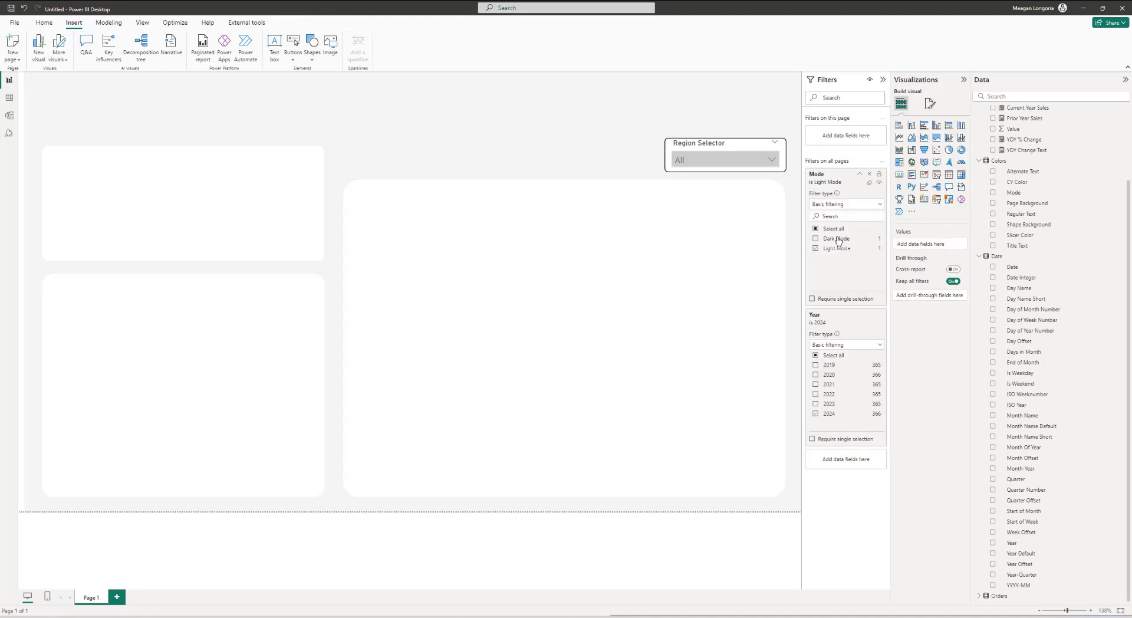
{"action": "left_click", "coordinate": [699, 146]}
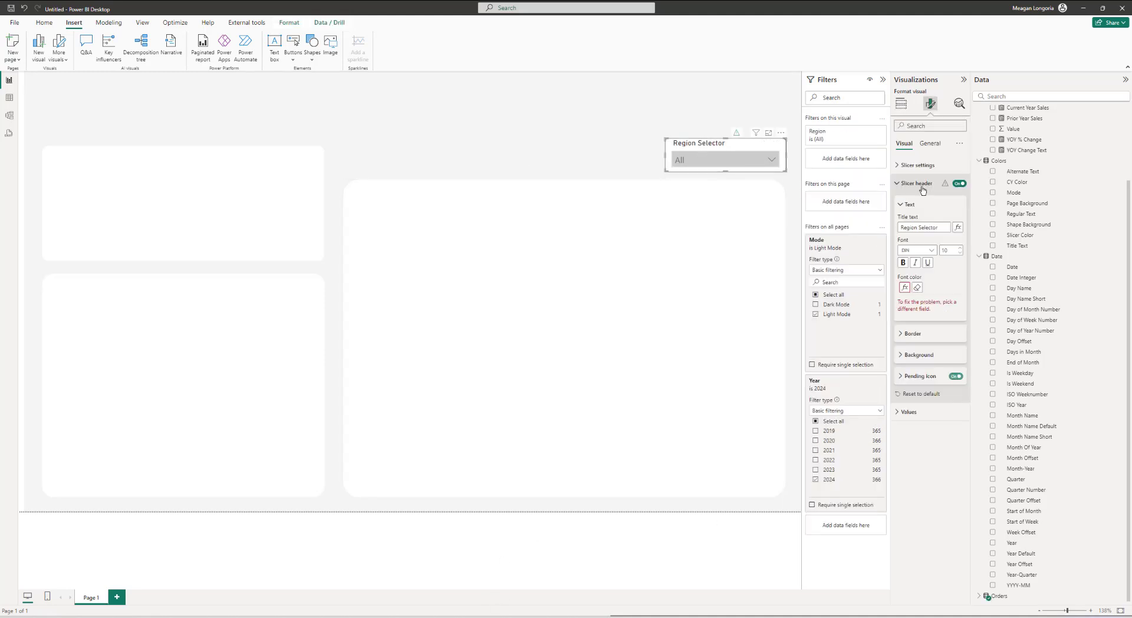
{"action": "left_click", "coordinate": [917, 250]}
{"action": "scroll", "coordinate": [910, 354], "scroll_direction": "down", "scroll_amount": 3}
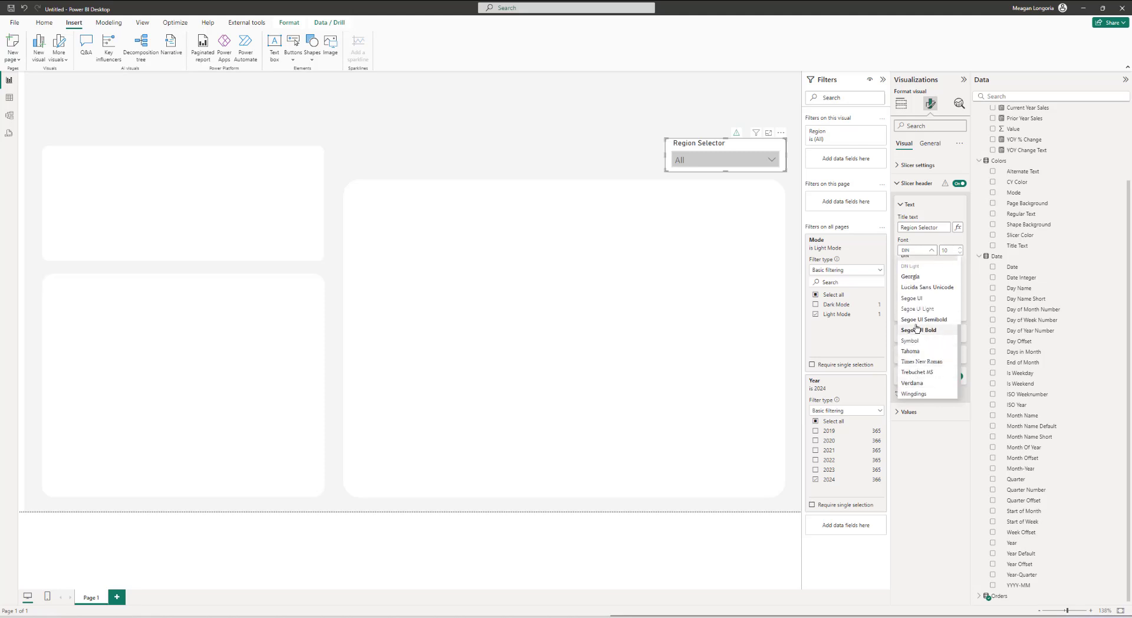
{"action": "left_click", "coordinate": [911, 298]}
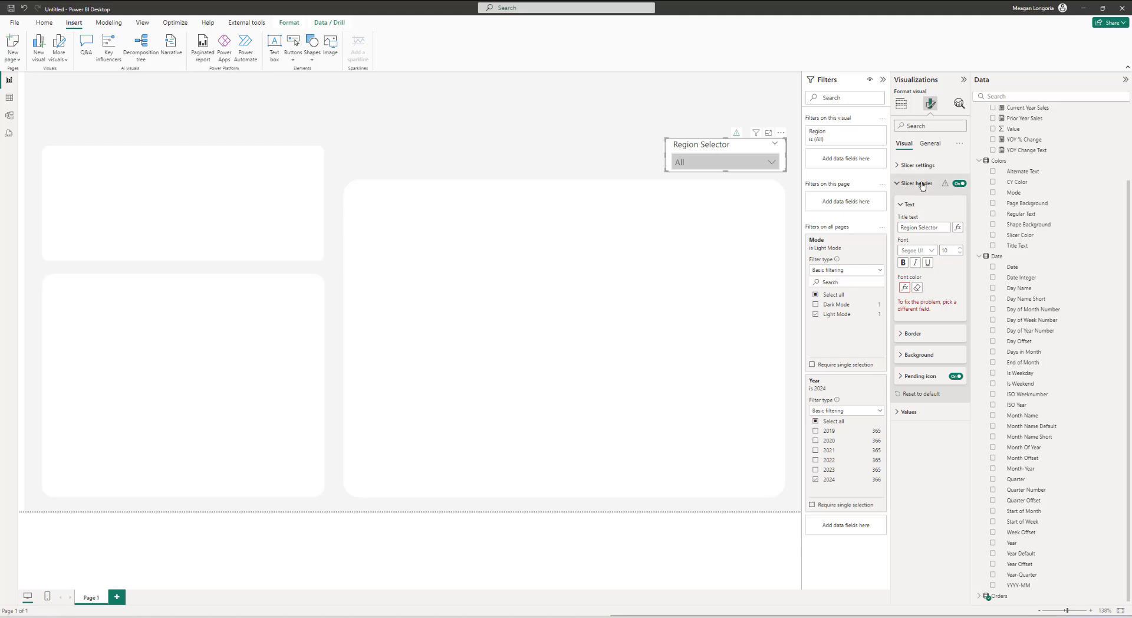
Step: Format the slicer header font color by field value using the Color - Regular Text measure
{"action": "left_click", "coordinate": [905, 287]}
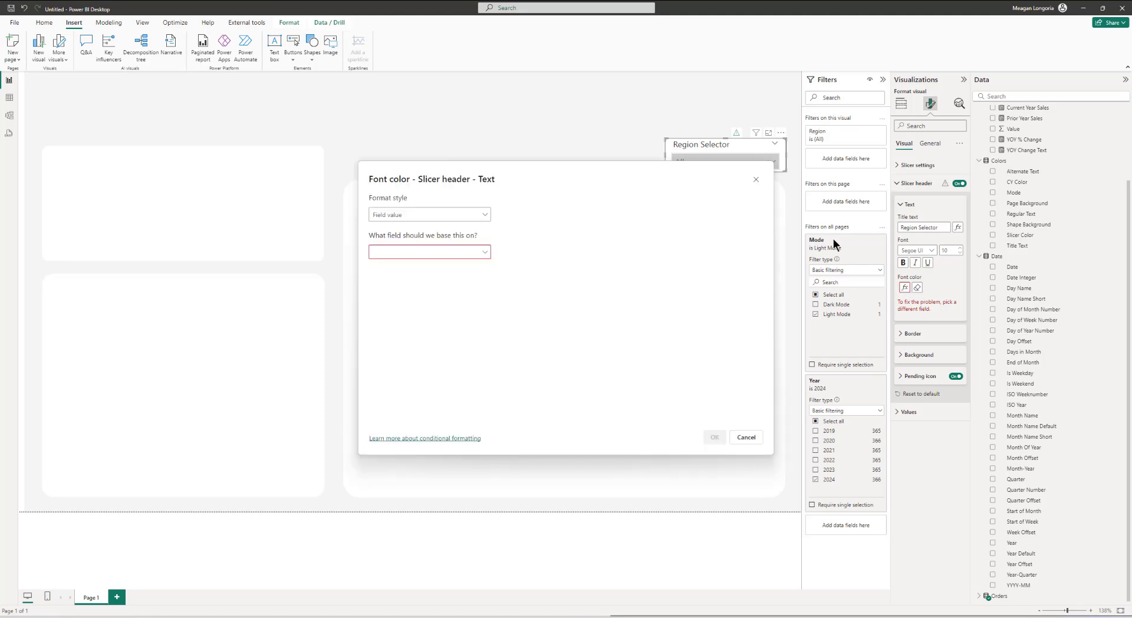
{"action": "left_click", "coordinate": [389, 216]}
{"action": "left_click", "coordinate": [394, 237]}
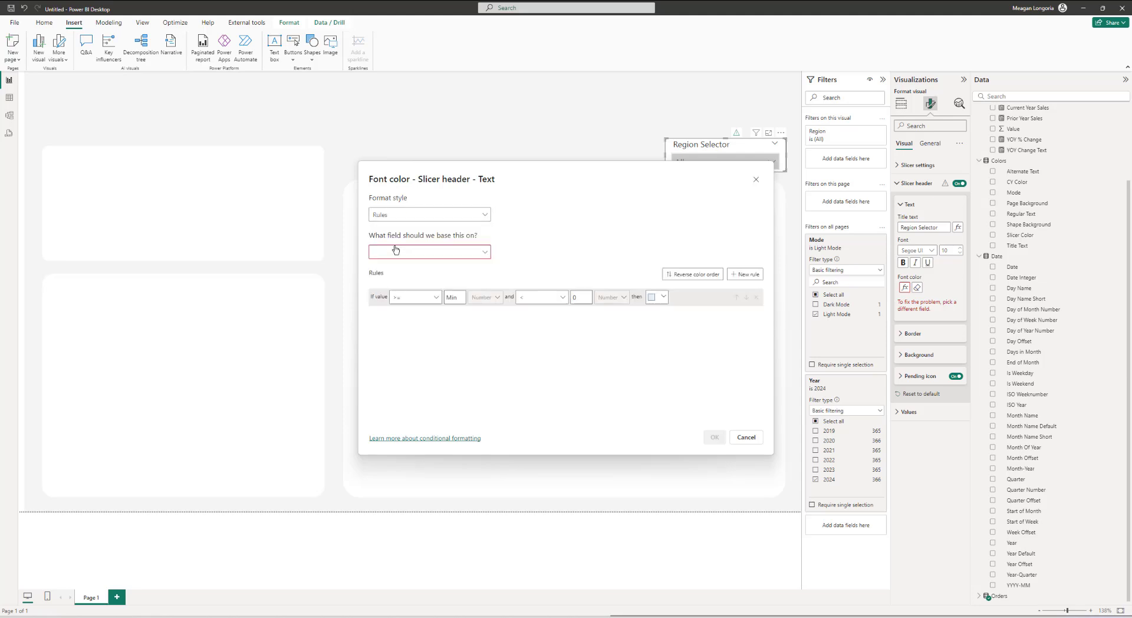
{"action": "left_click", "coordinate": [396, 216]}
{"action": "left_click", "coordinate": [392, 248]}
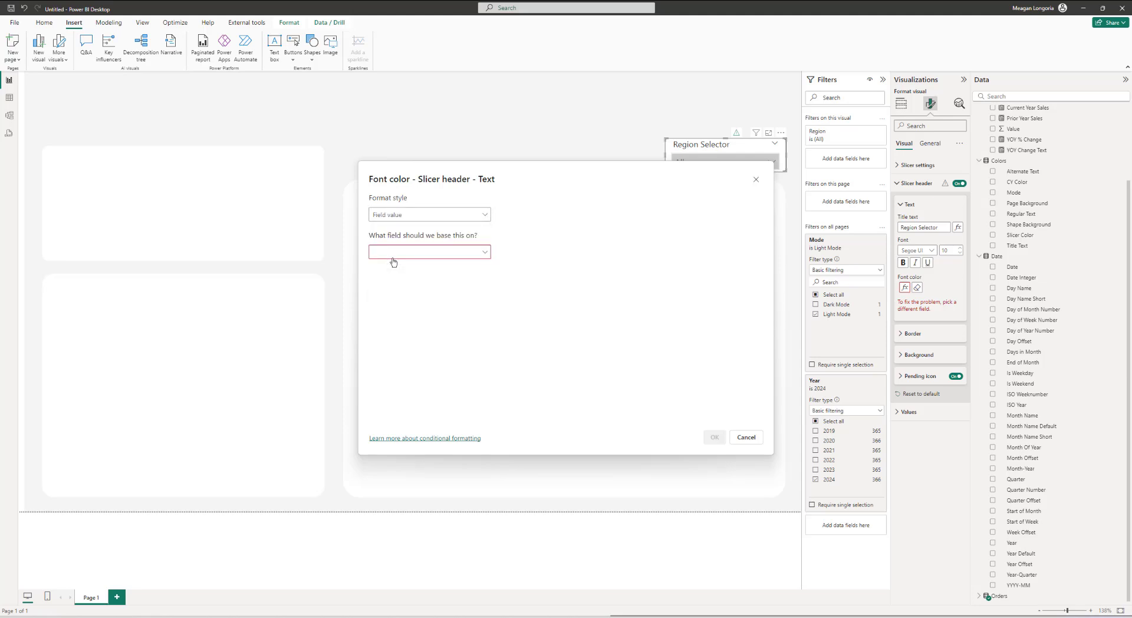
{"action": "left_click", "coordinate": [394, 252]}
{"action": "left_click", "coordinate": [394, 284]}
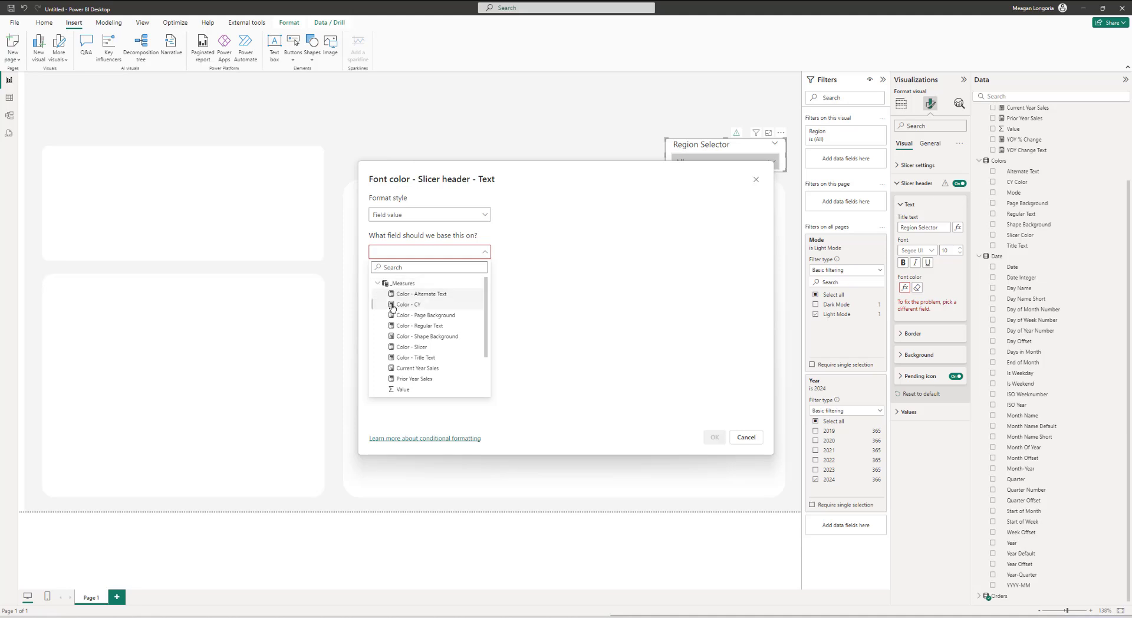
{"action": "left_click", "coordinate": [421, 326]}
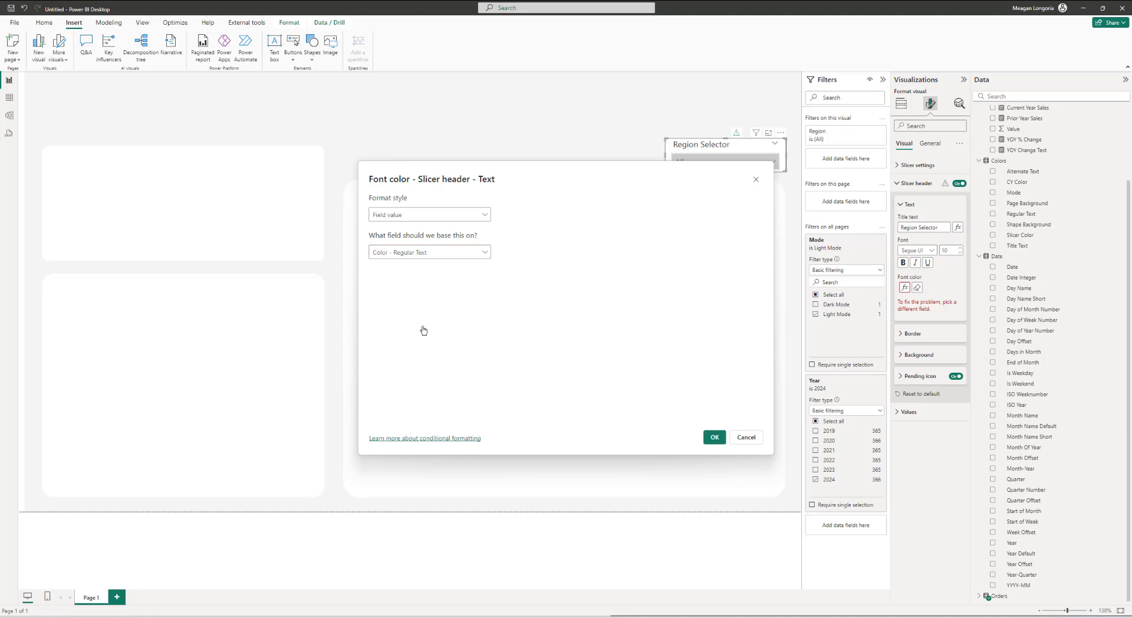
{"action": "left_click", "coordinate": [715, 435]}
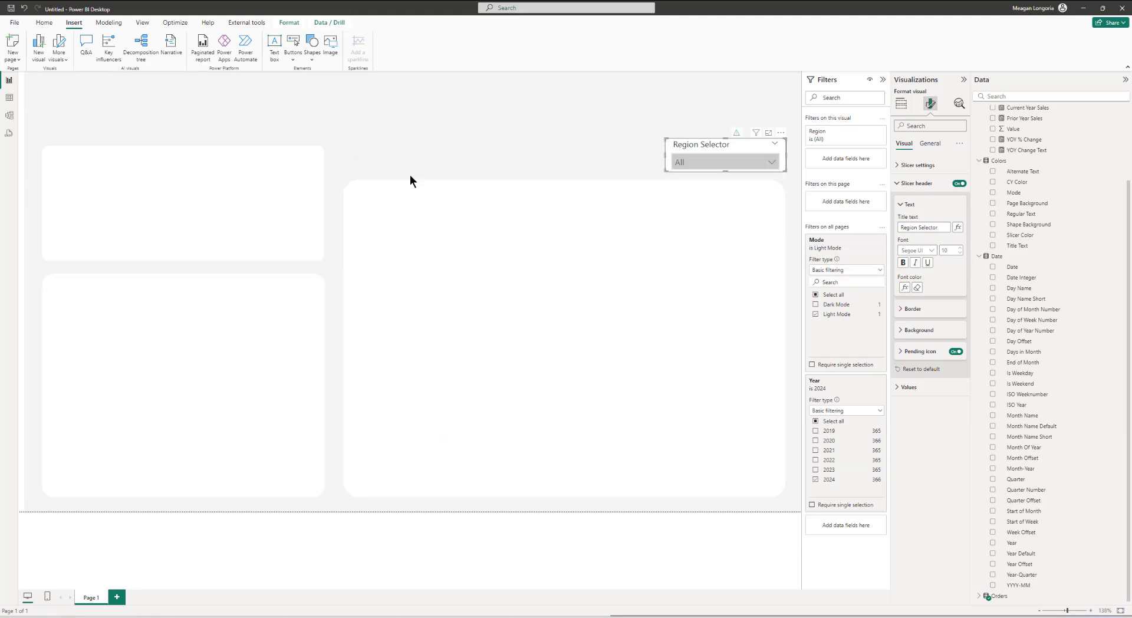
Step: Format the slicer's background color by field value using the Color - Shape Background measure
{"action": "left_click", "coordinate": [685, 118]}
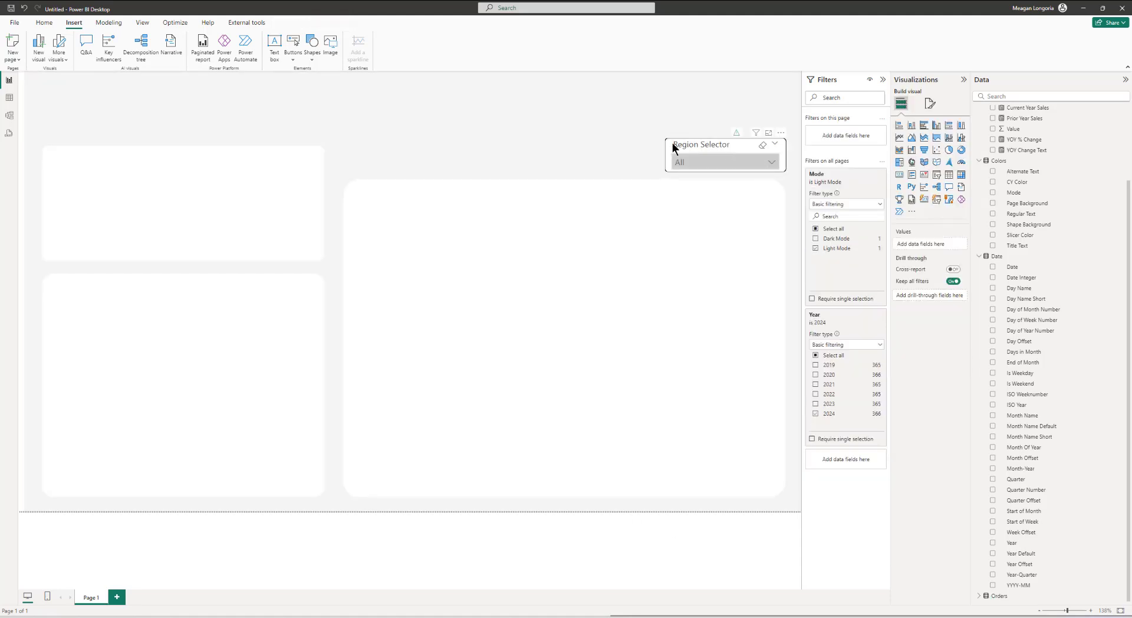
{"action": "left_click", "coordinate": [705, 146]}
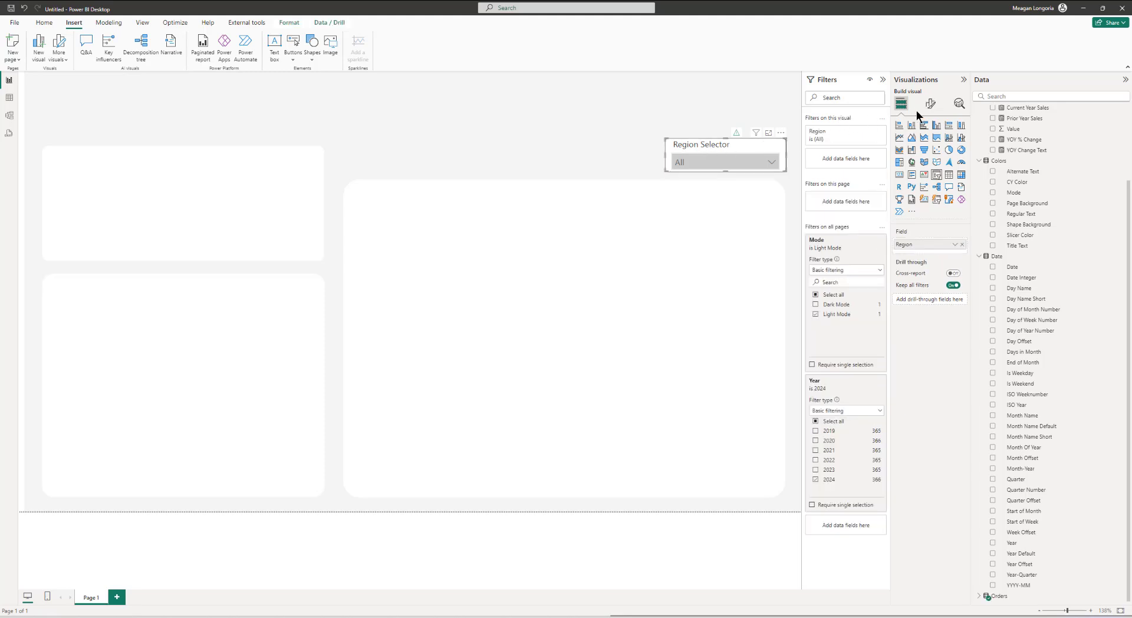
{"action": "left_click", "coordinate": [931, 104]}
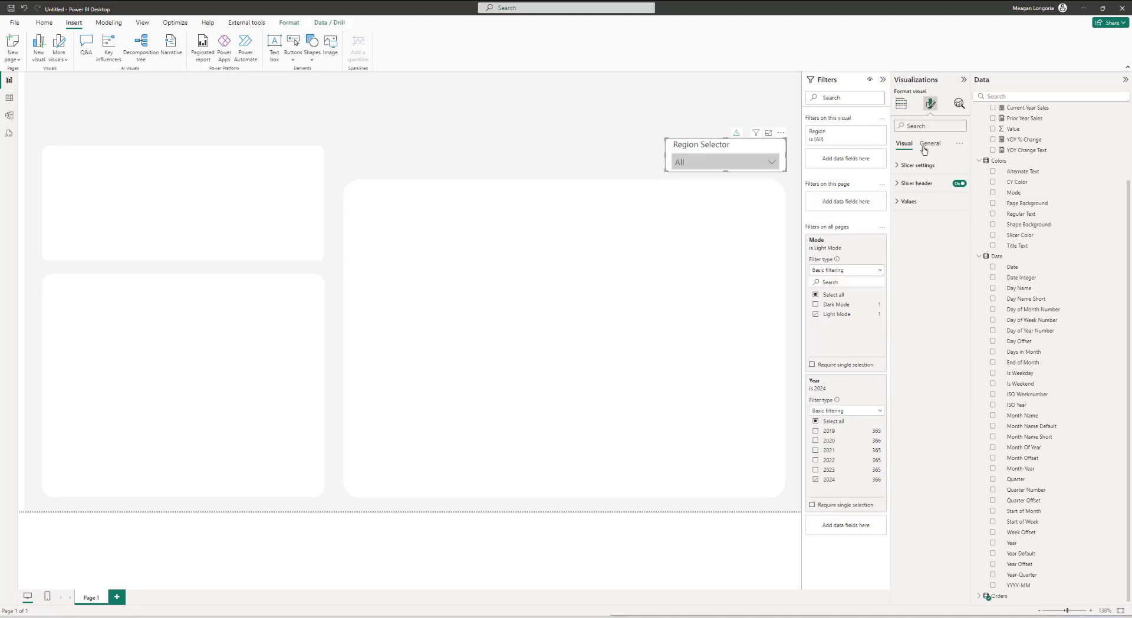
{"action": "left_click", "coordinate": [924, 145]}
{"action": "left_click", "coordinate": [914, 201]}
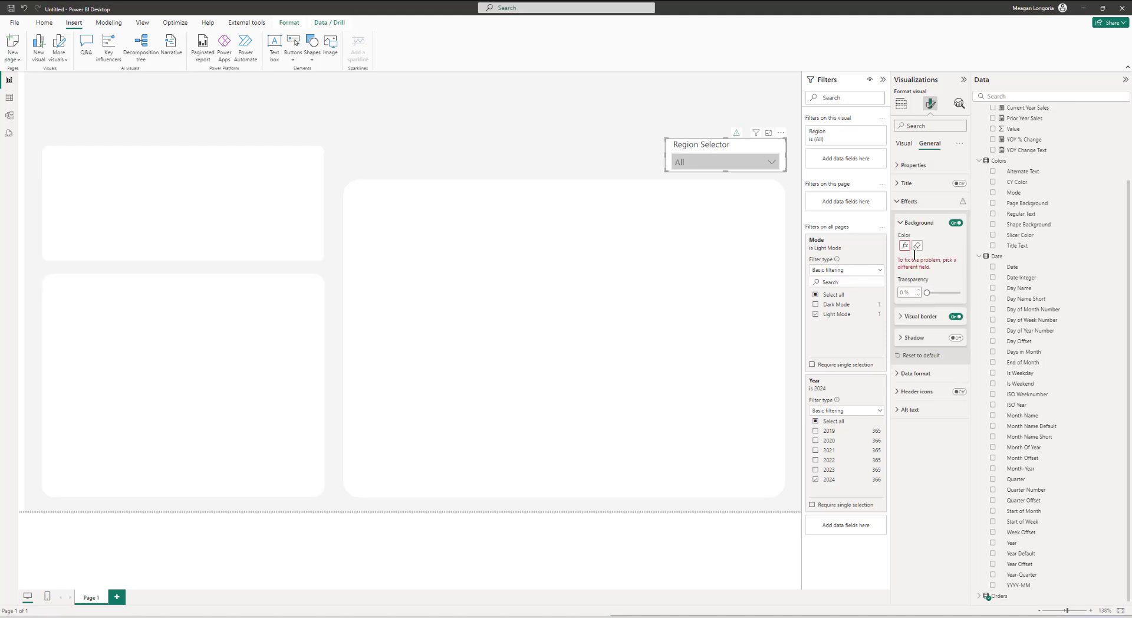
{"action": "left_click", "coordinate": [905, 245]}
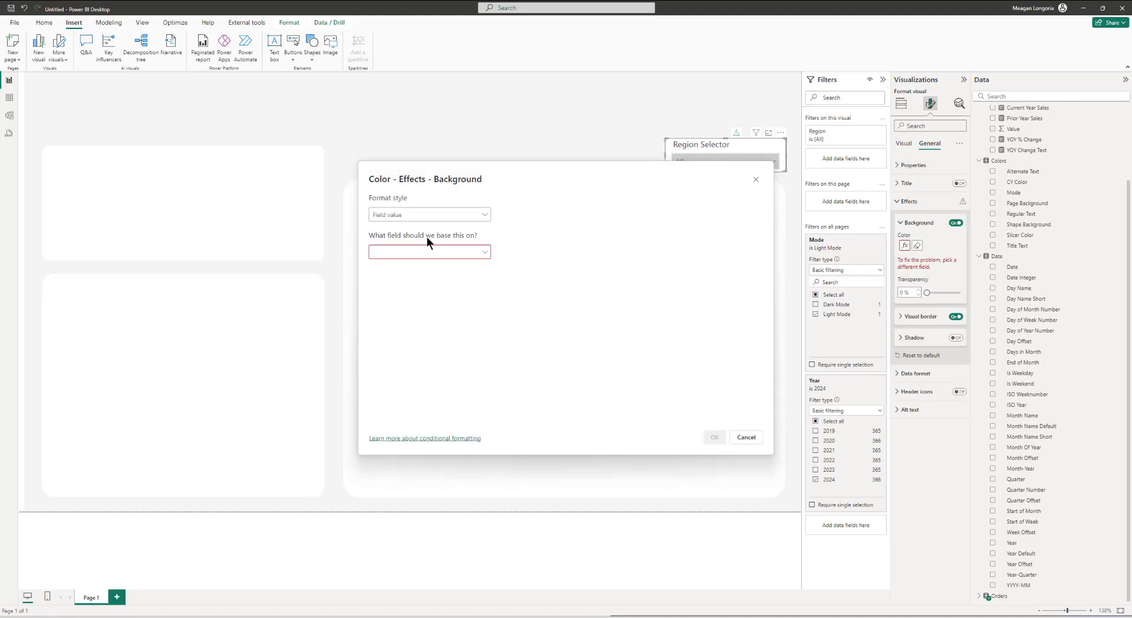
{"action": "left_click", "coordinate": [414, 254]}
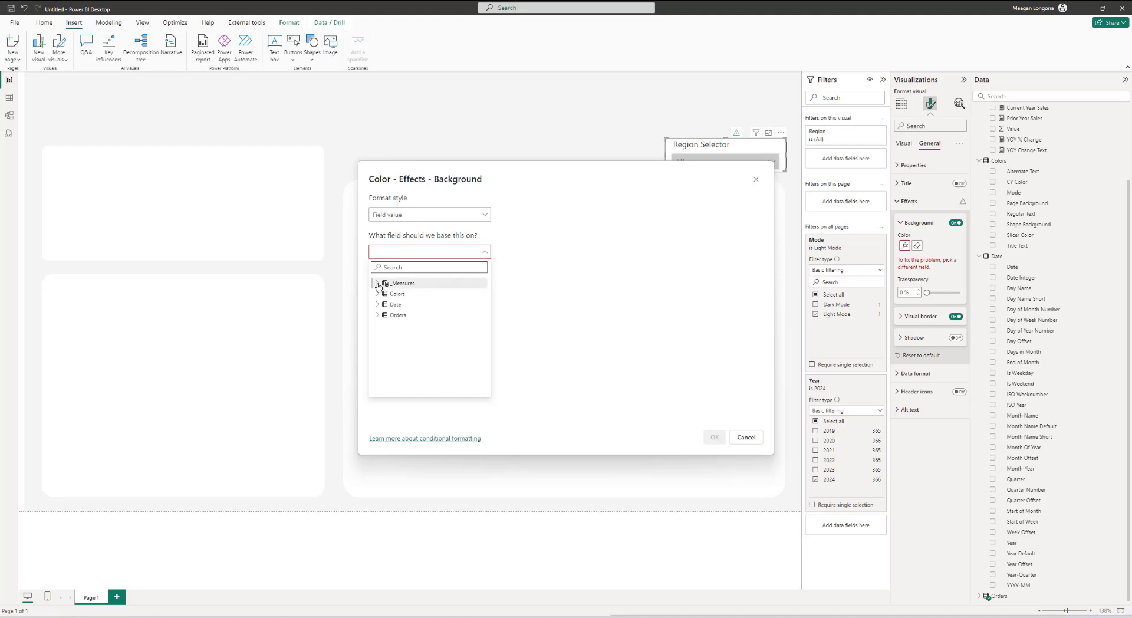
{"action": "left_click", "coordinate": [393, 287]}
{"action": "left_click", "coordinate": [419, 337]}
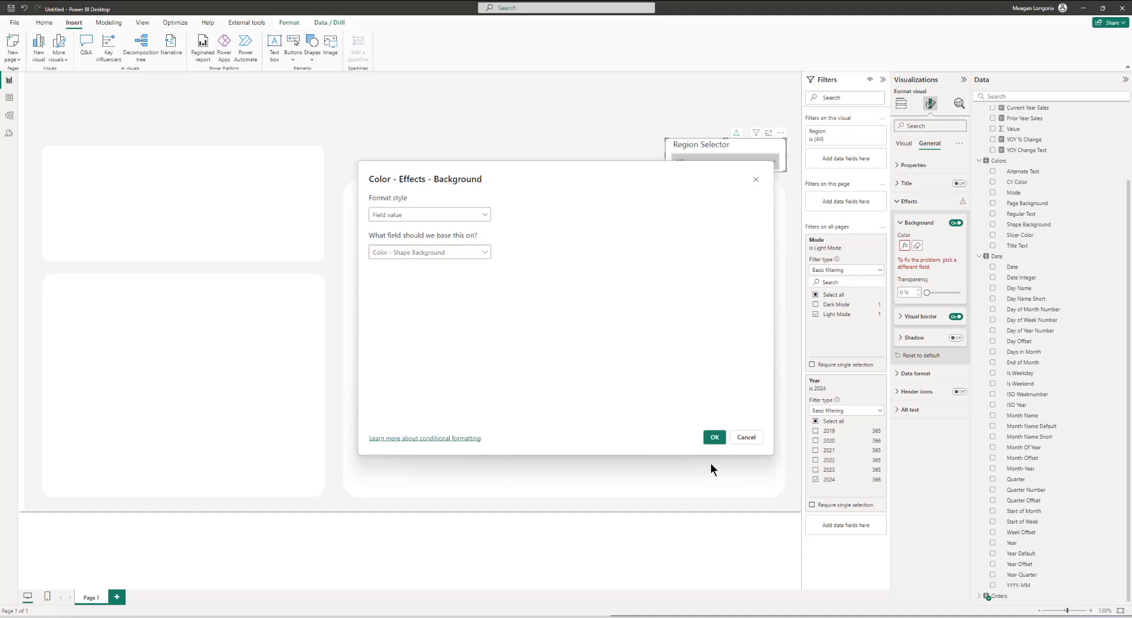
{"action": "left_click", "coordinate": [715, 438]}
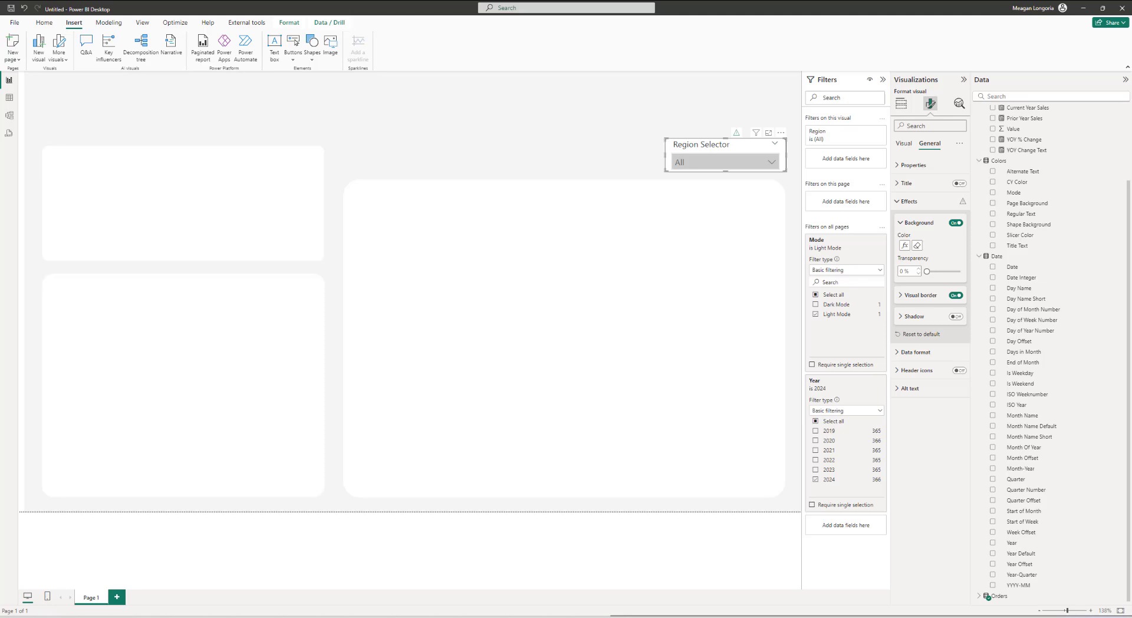
Step: Format the slicer's visual border color by field value using the Color - Shape Background measure
{"action": "left_click", "coordinate": [932, 296]}
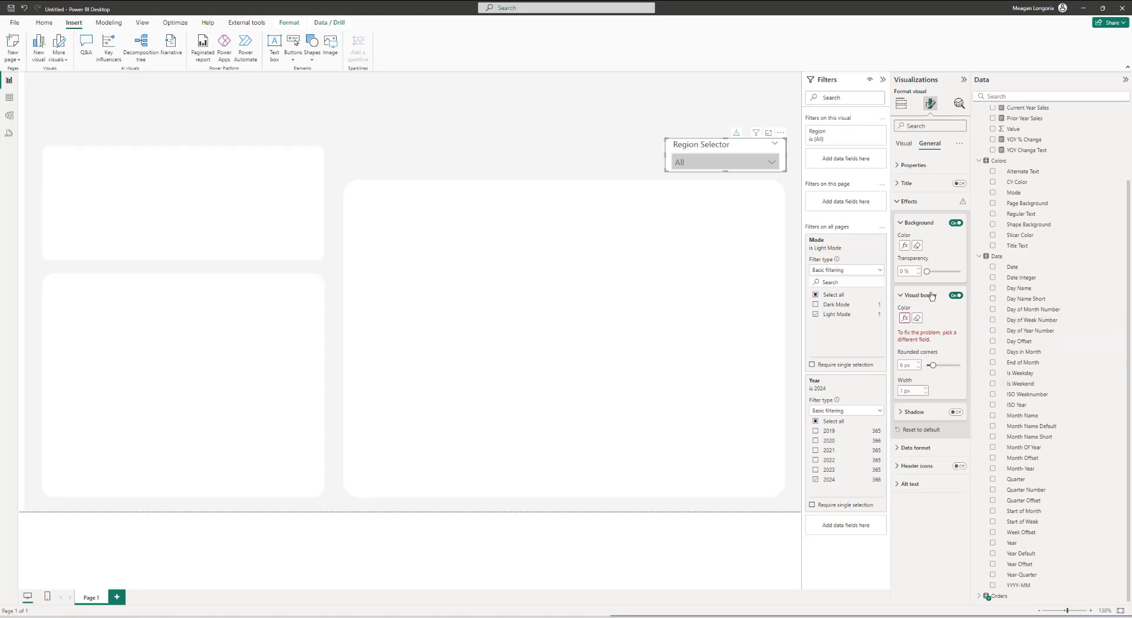
{"action": "left_click", "coordinate": [905, 318]}
{"action": "left_click", "coordinate": [414, 252]}
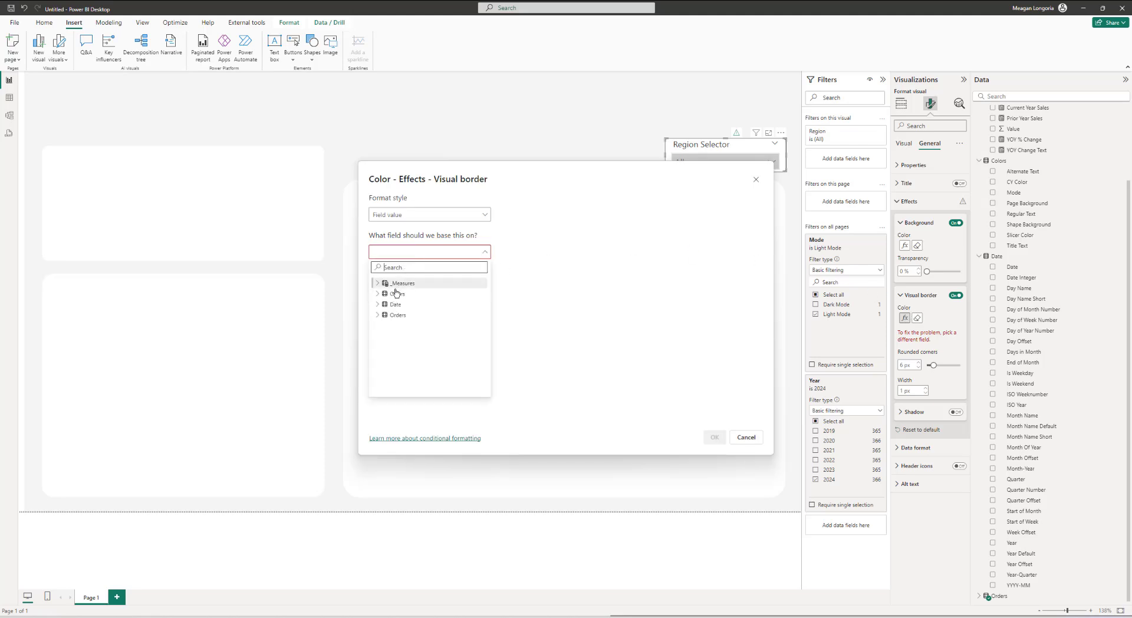
{"action": "left_click", "coordinate": [379, 283]}
{"action": "left_click", "coordinate": [436, 348]}
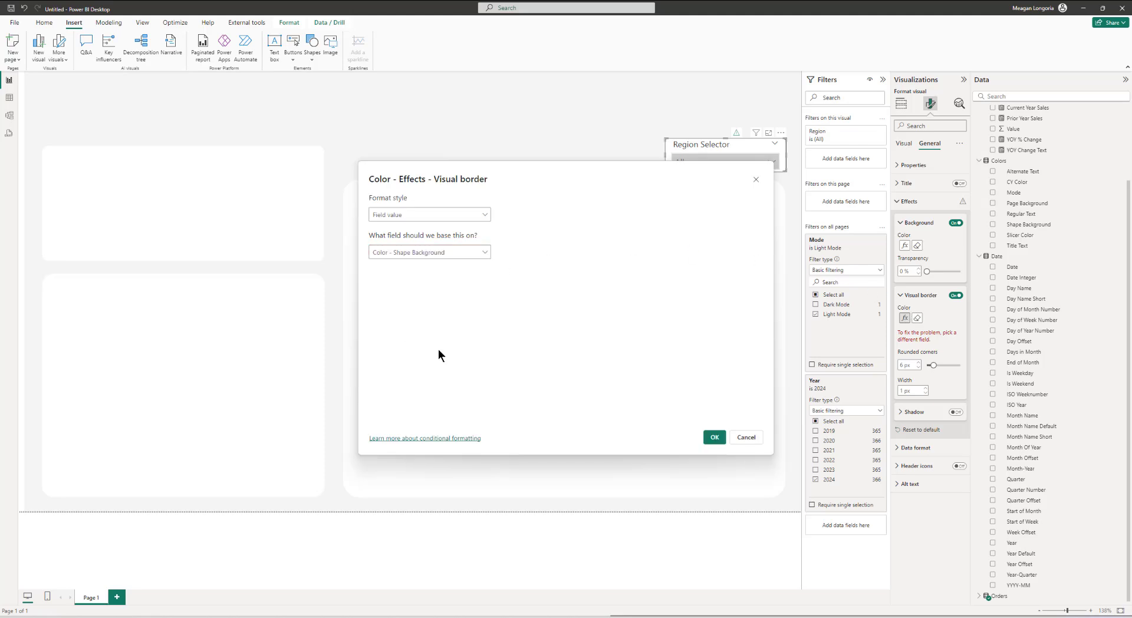
{"action": "left_click", "coordinate": [714, 440]}
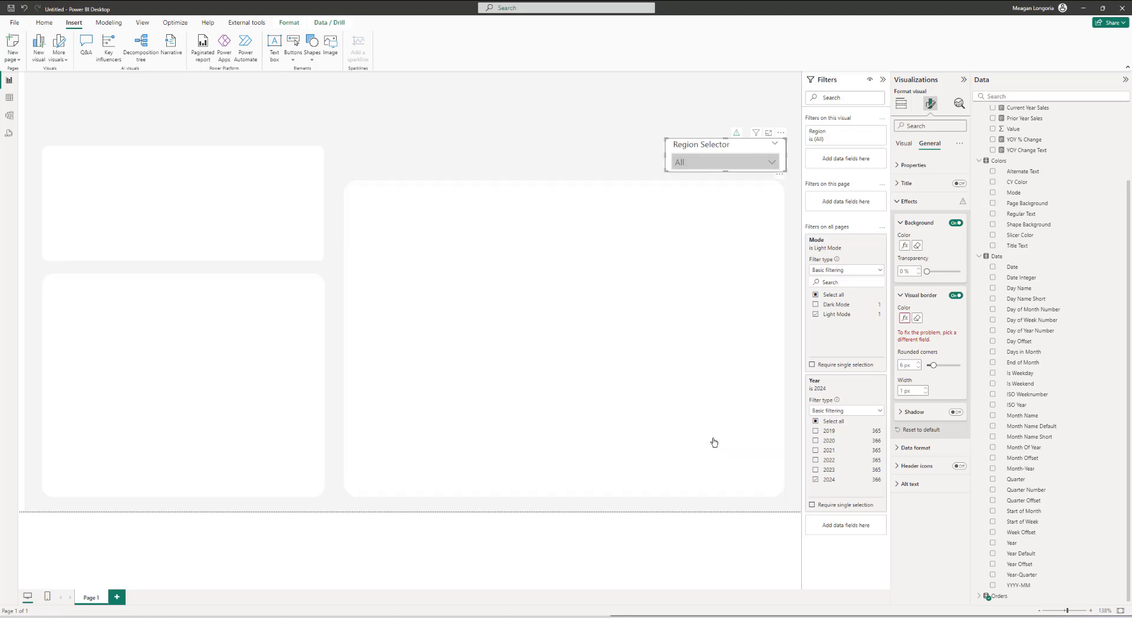
Step: Inspect the slicer's size and padding properties and preview its region dropdown list
{"action": "left_click", "coordinate": [911, 165]}
{"action": "left_click", "coordinate": [930, 288]}
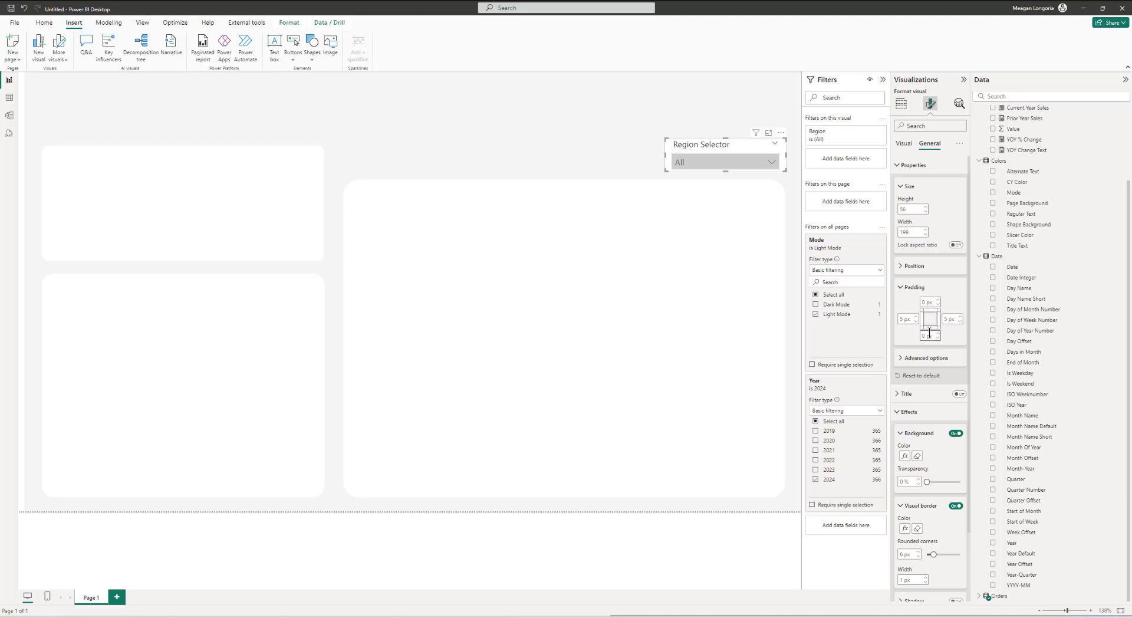
{"action": "left_click", "coordinate": [914, 287]}
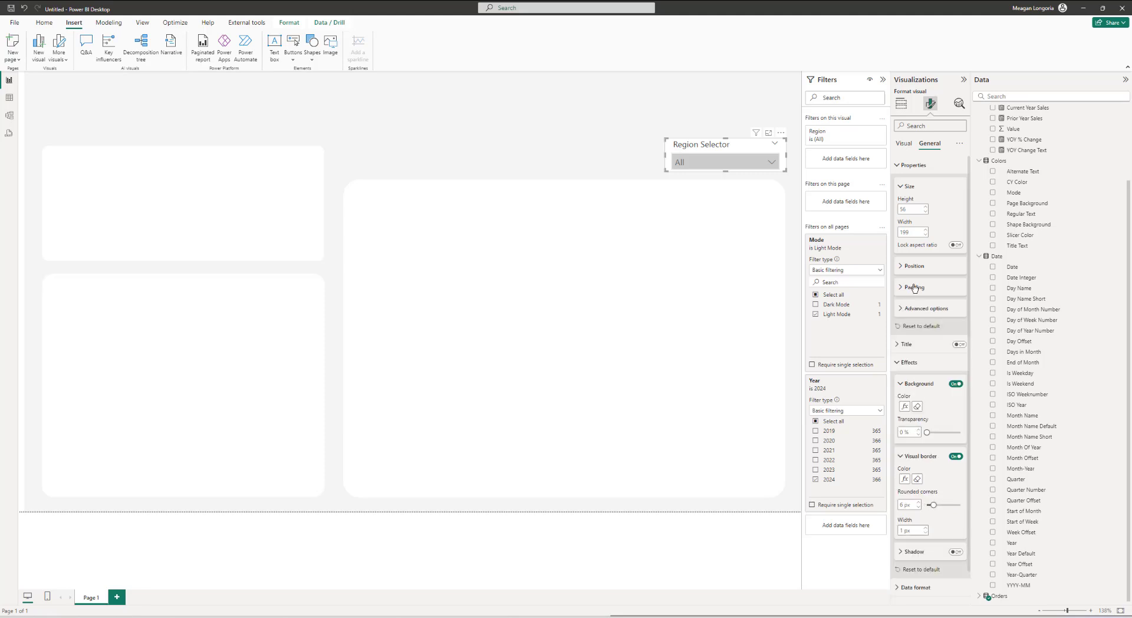
{"action": "left_click", "coordinate": [913, 165]}
{"action": "left_click", "coordinate": [772, 162]}
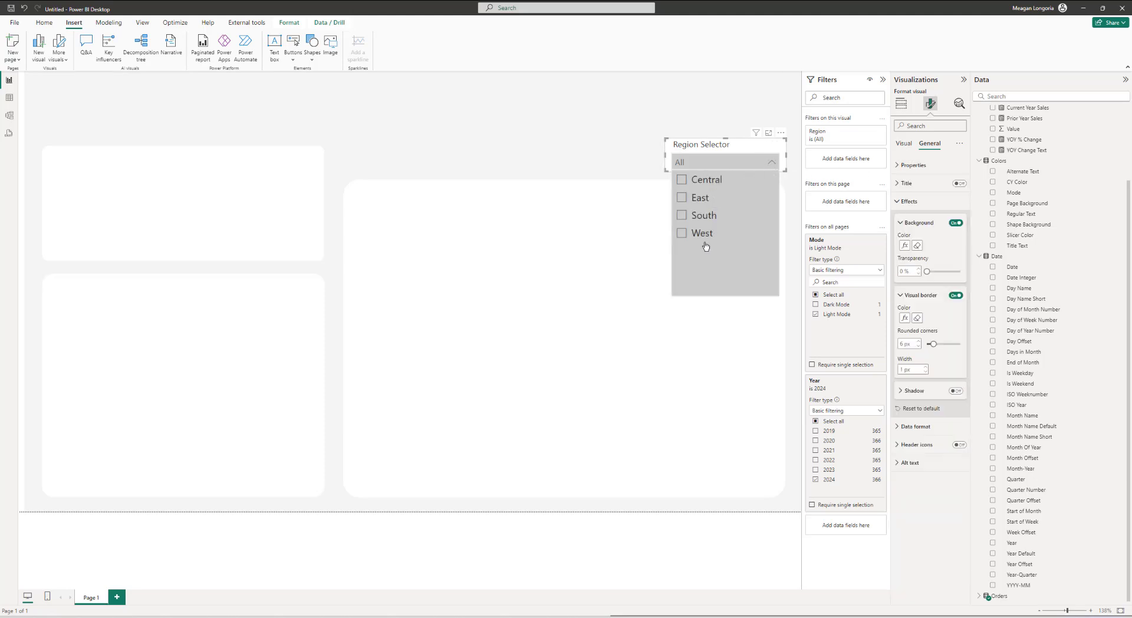
{"action": "left_click", "coordinate": [770, 162]}
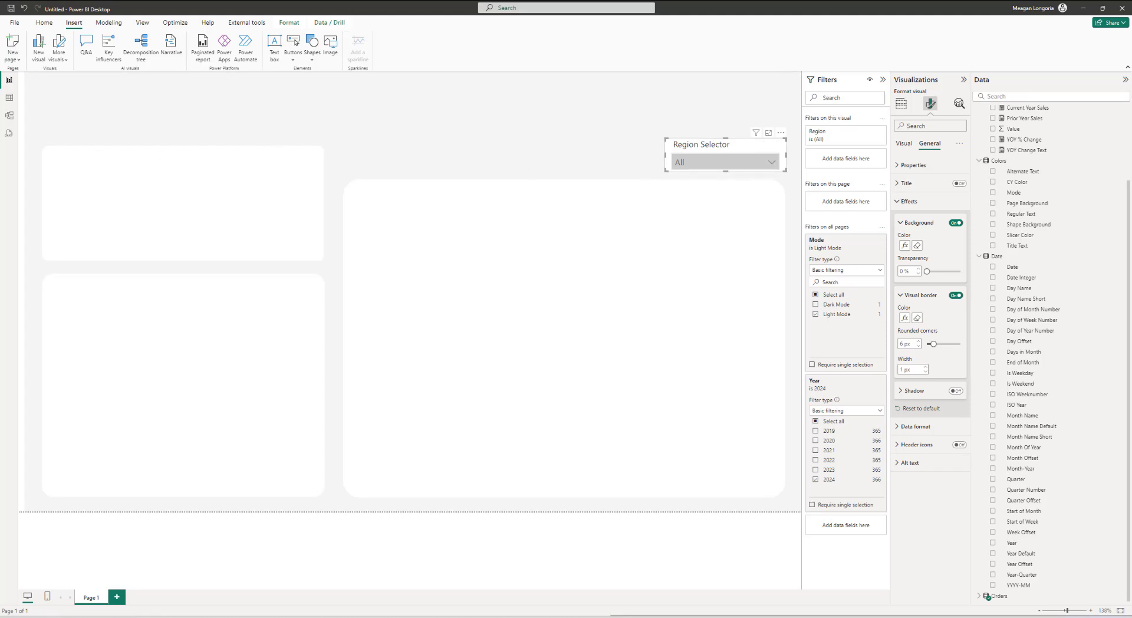
Step: Add a card visual showing the Current Year Sales measure
{"action": "left_click", "coordinate": [441, 126]}
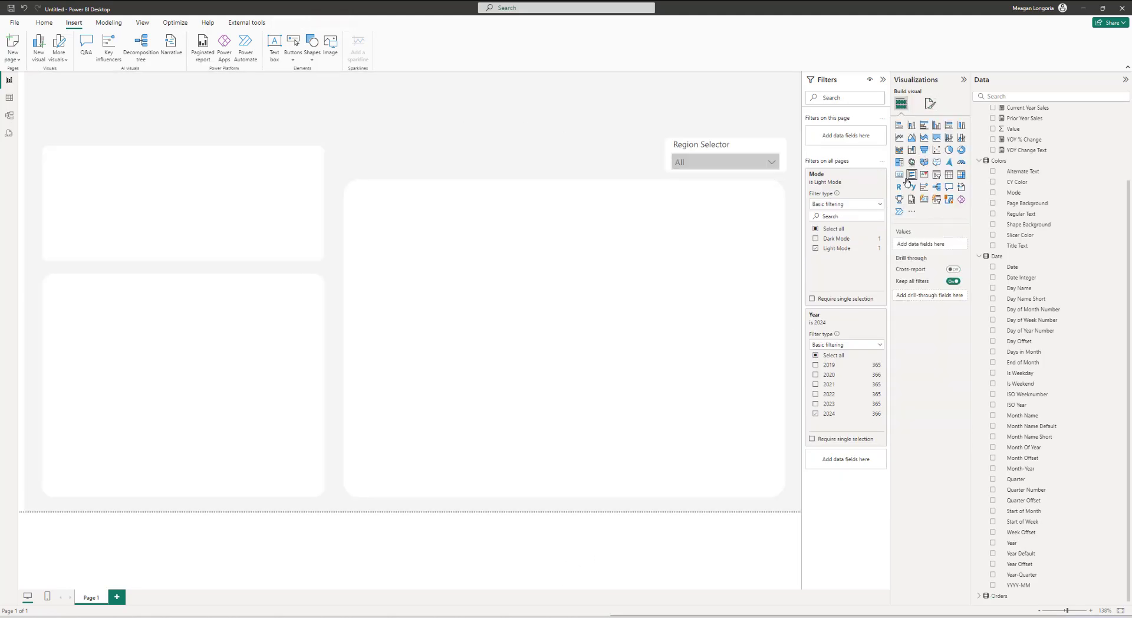
{"action": "left_click", "coordinate": [899, 175]}
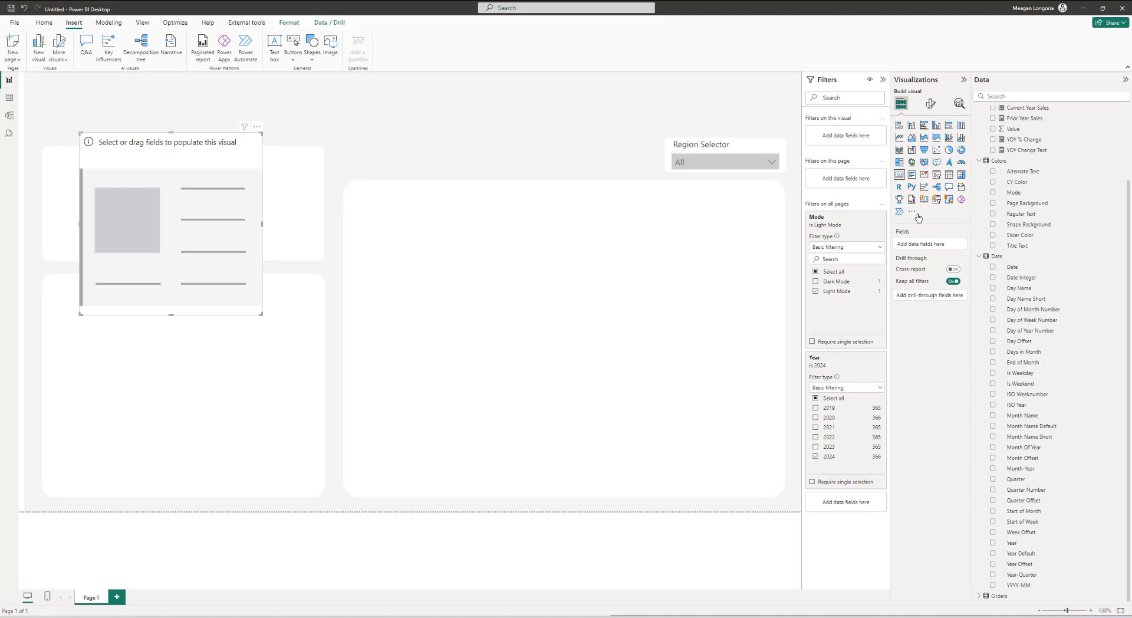
{"action": "scroll", "coordinate": [1030, 298], "scroll_direction": "up", "scroll_amount": 3}
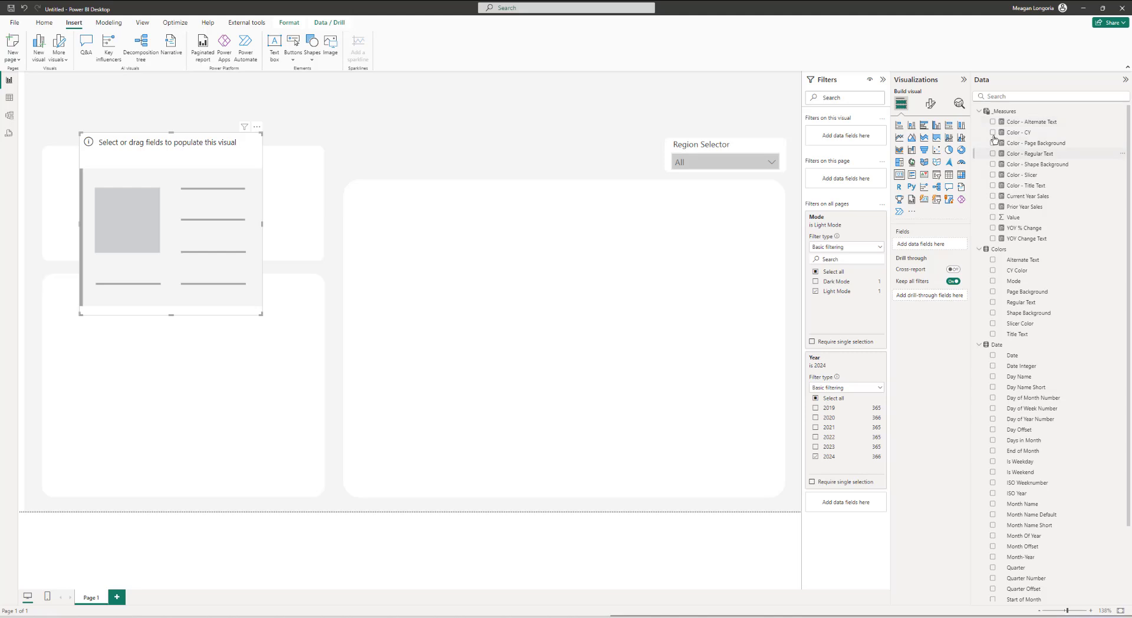
{"action": "left_click", "coordinate": [993, 196]}
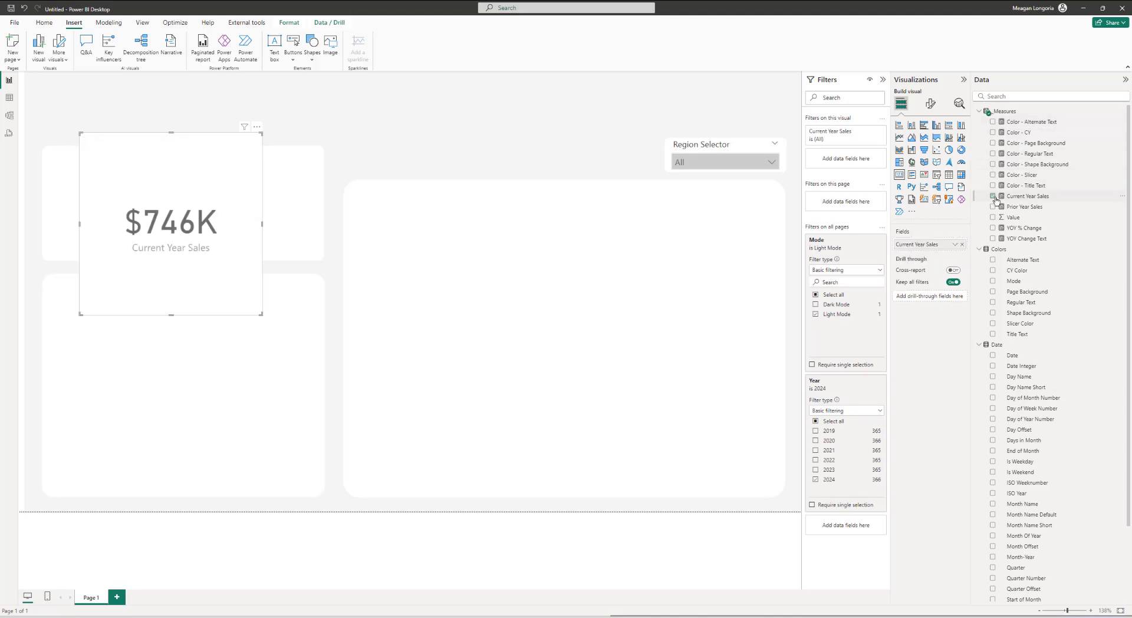
Step: Set the card's callout display units to None and turn off the category label
{"action": "left_click", "coordinate": [931, 105]}
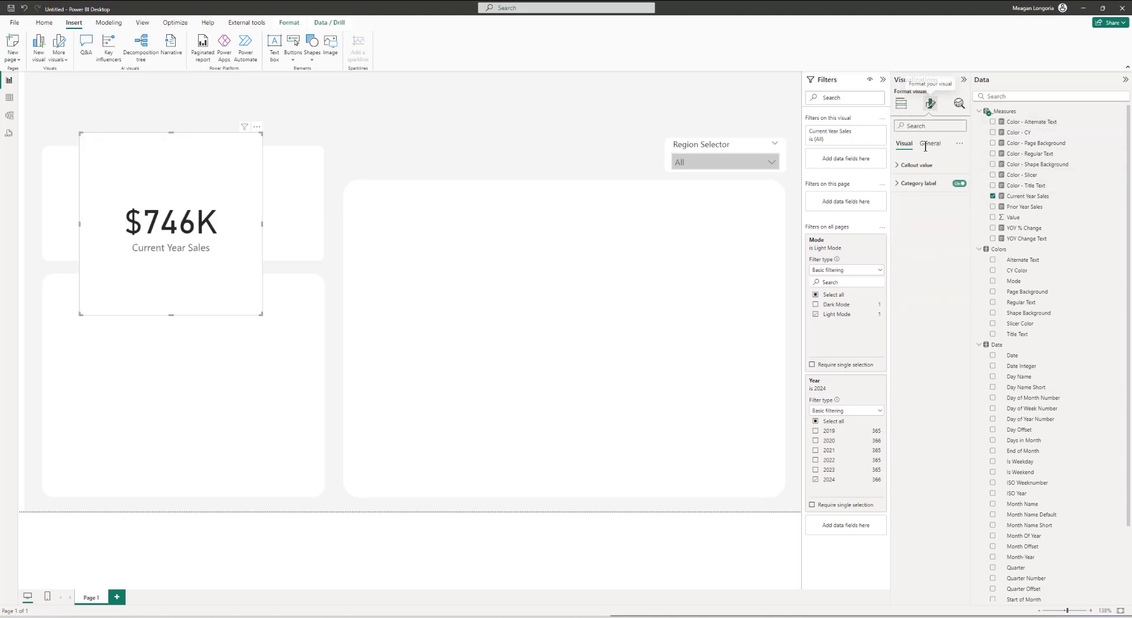
{"action": "left_click", "coordinate": [921, 256]}
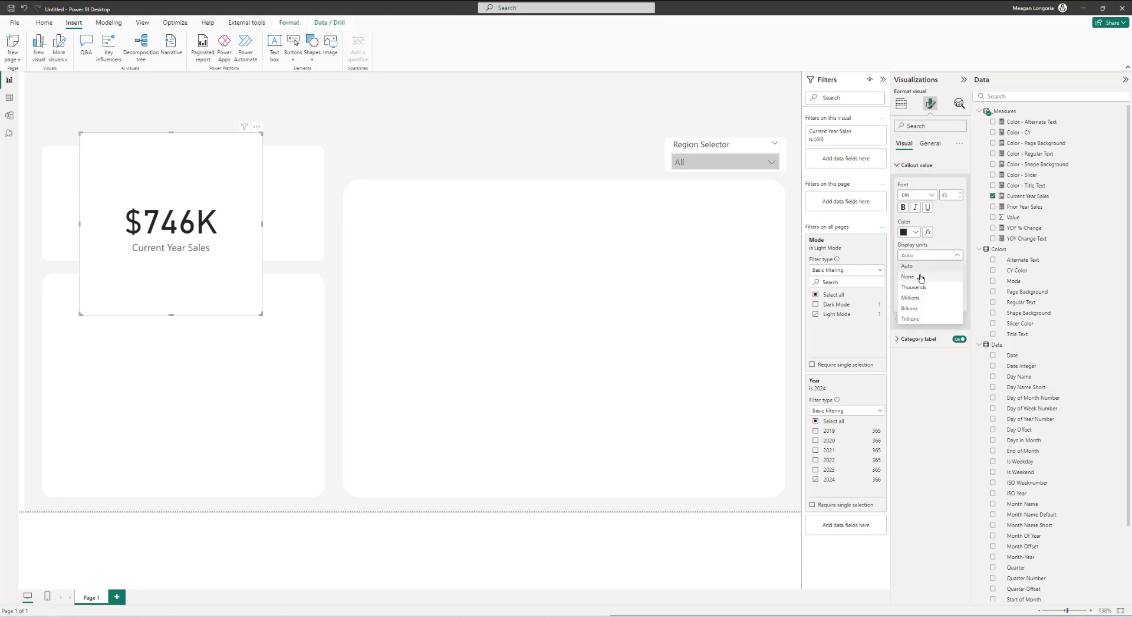
{"action": "left_click", "coordinate": [920, 278]}
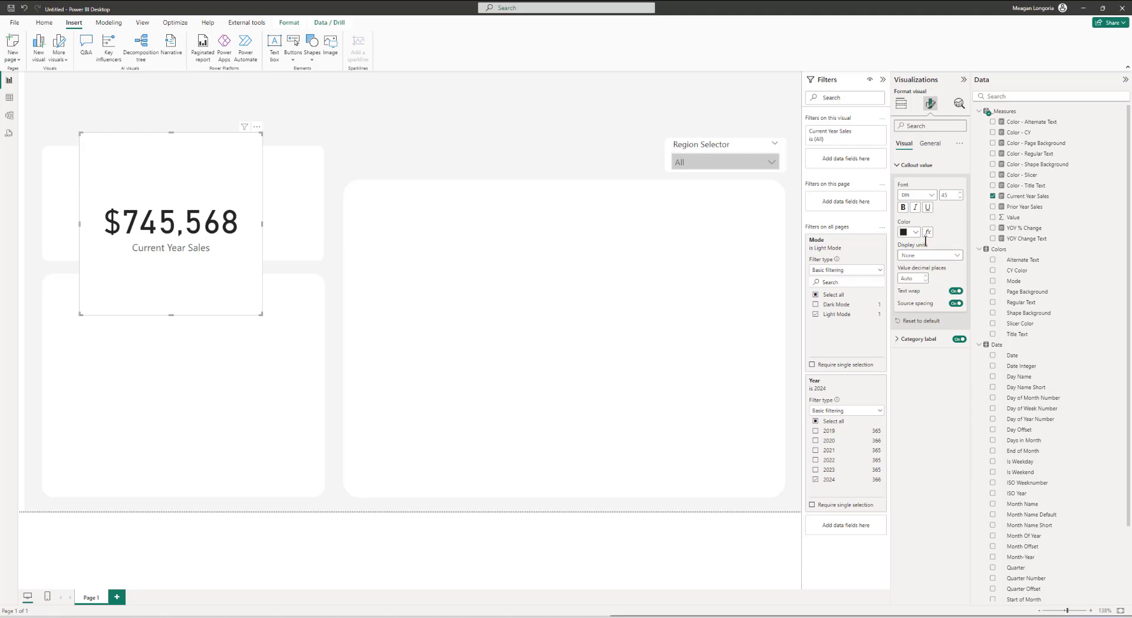
{"action": "left_click", "coordinate": [923, 339]}
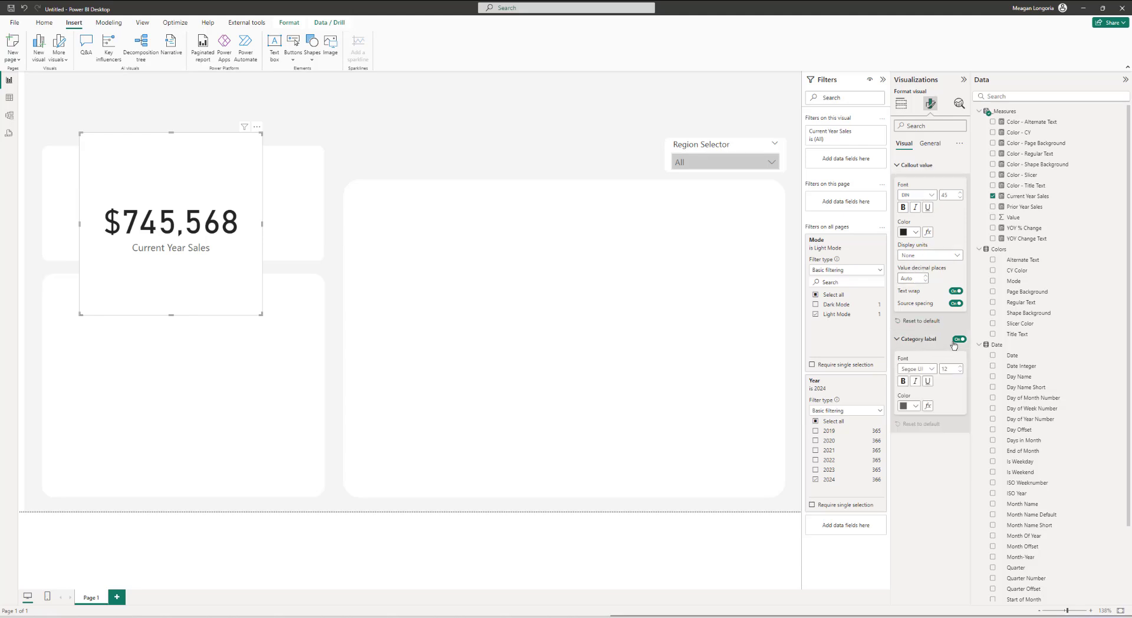
{"action": "left_click", "coordinate": [956, 340]}
Step: Turn on the card's title and set its text to Current Year Sales
{"action": "left_click", "coordinate": [930, 143]}
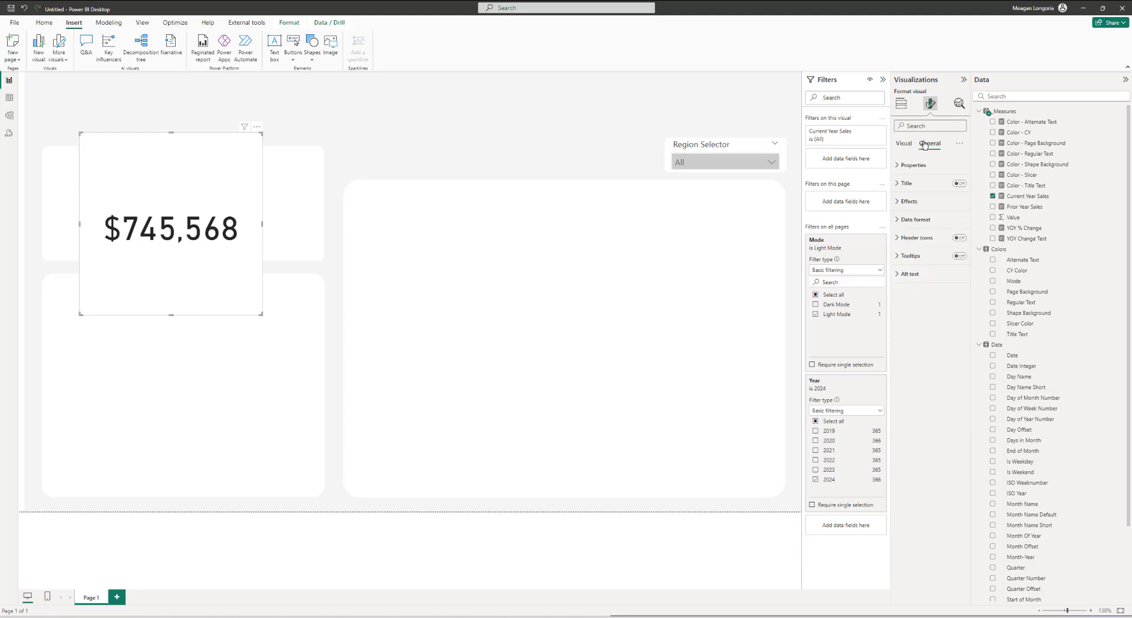
{"action": "left_click", "coordinate": [913, 183]}
{"action": "left_click", "coordinate": [960, 183]}
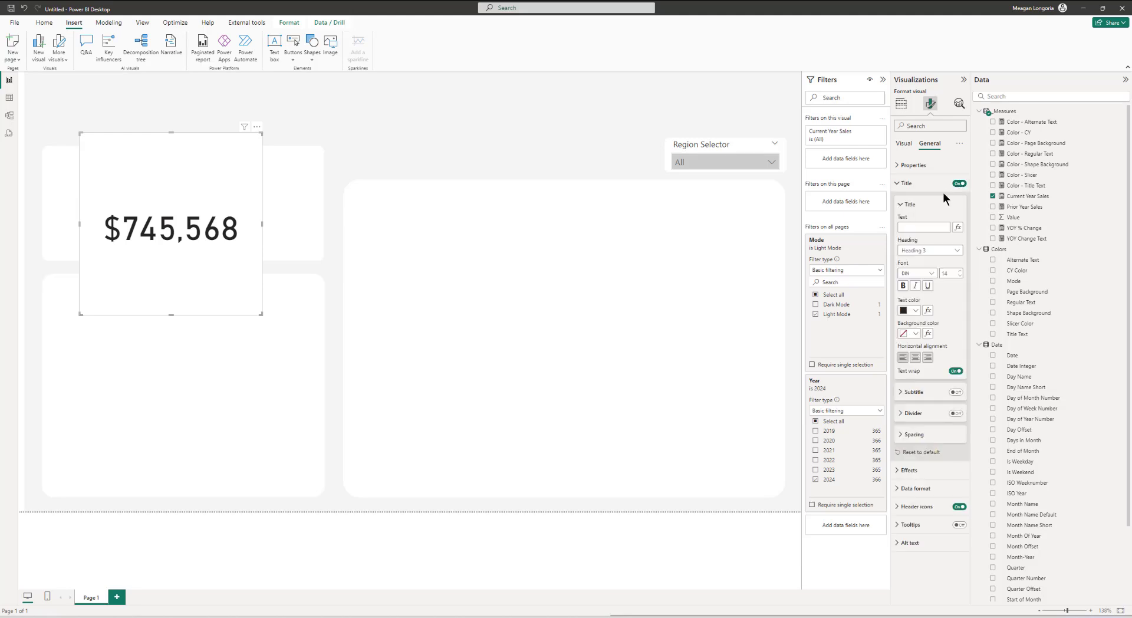
{"action": "left_click", "coordinate": [935, 231]}
{"action": "type", "text": "Current Year Sales"}
Step: Set the card title font to Segoe UI
{"action": "left_click", "coordinate": [924, 275]}
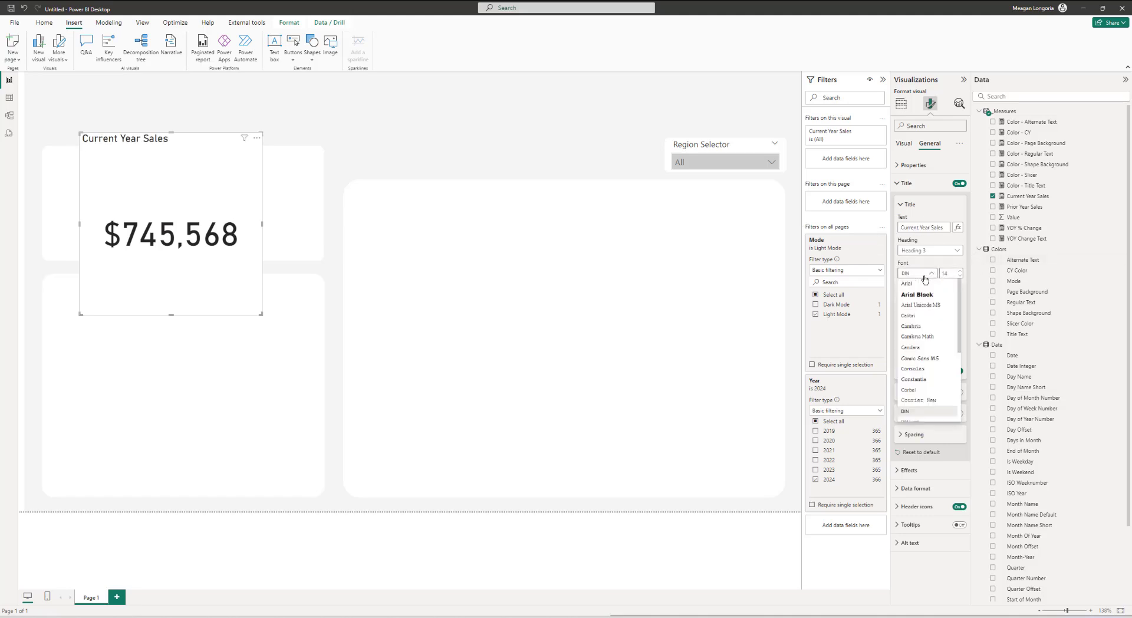
{"action": "scroll", "coordinate": [931, 354], "scroll_direction": "down", "scroll_amount": 5}
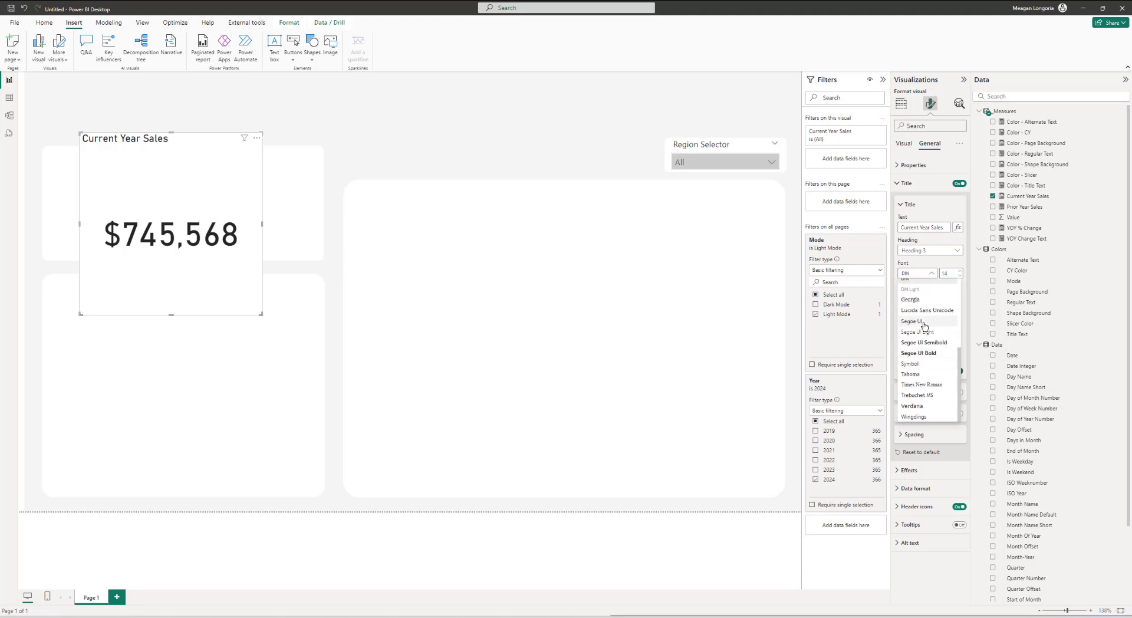
{"action": "left_click", "coordinate": [924, 327]}
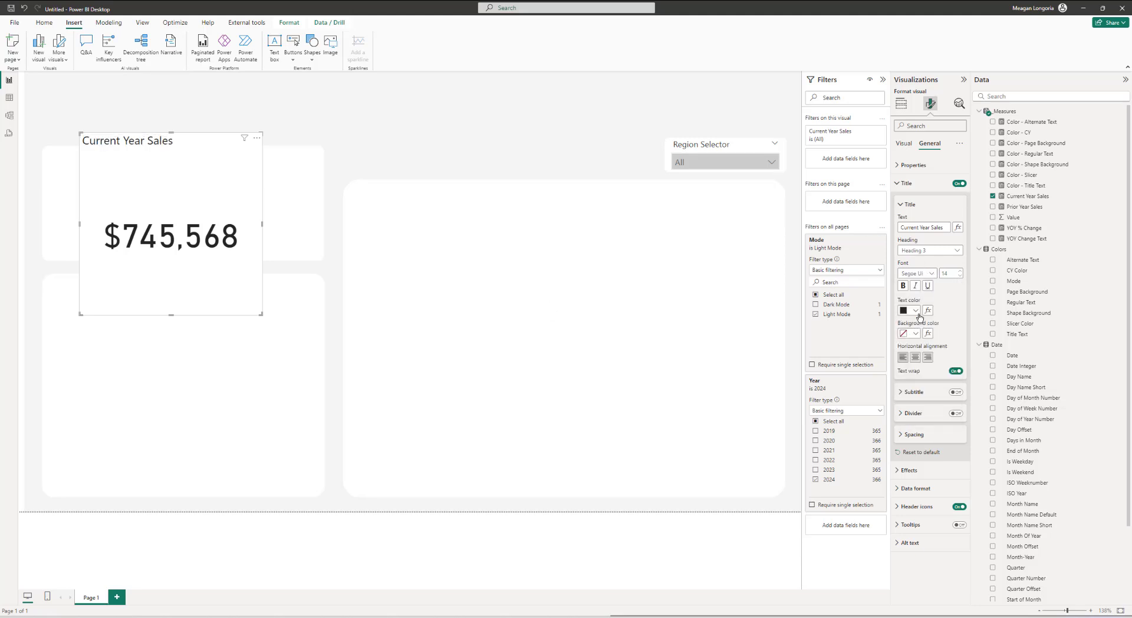
Step: Format the card title's text color by field value using the Color - Regular Text measure
{"action": "left_click", "coordinate": [928, 310]}
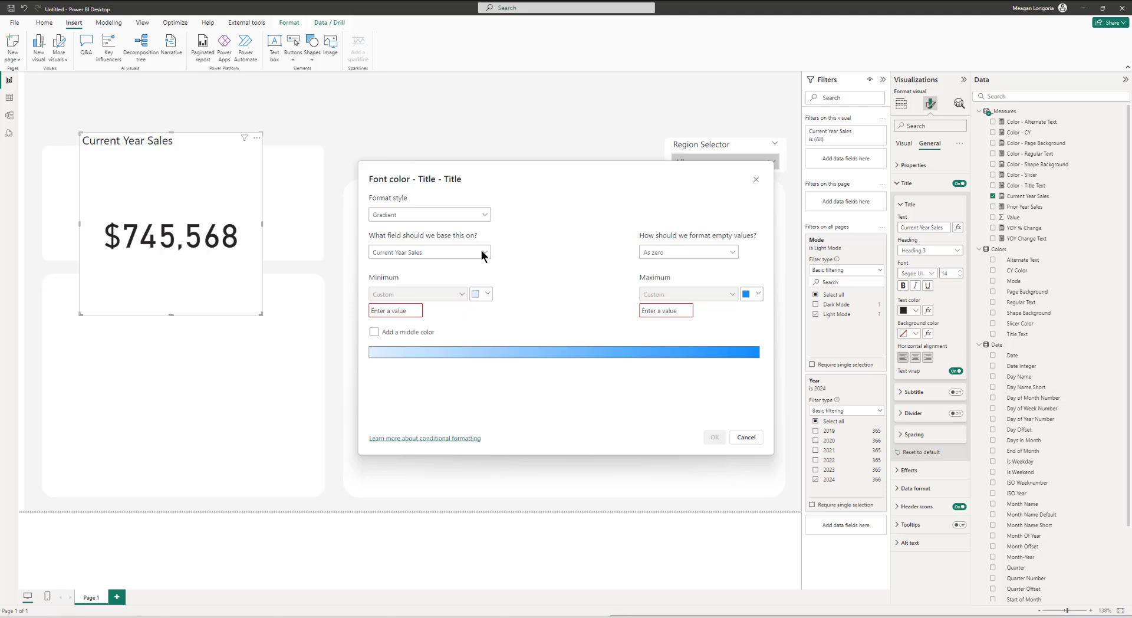
{"action": "left_click", "coordinate": [405, 216]}
{"action": "left_click", "coordinate": [397, 257]}
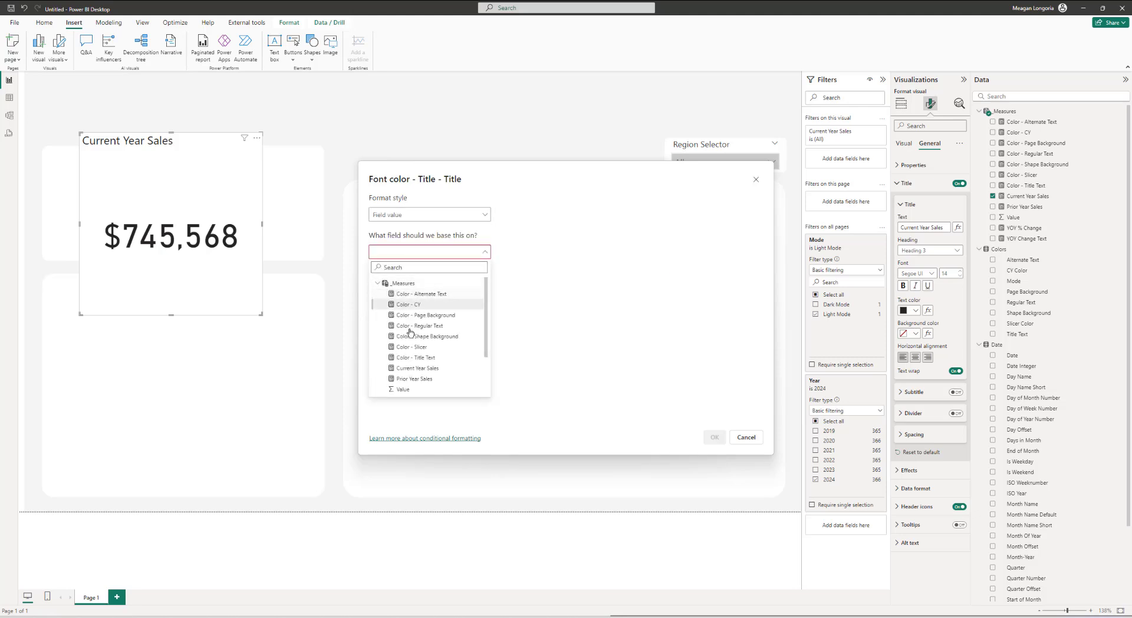
{"action": "left_click", "coordinate": [420, 325]}
{"action": "left_click", "coordinate": [714, 437]}
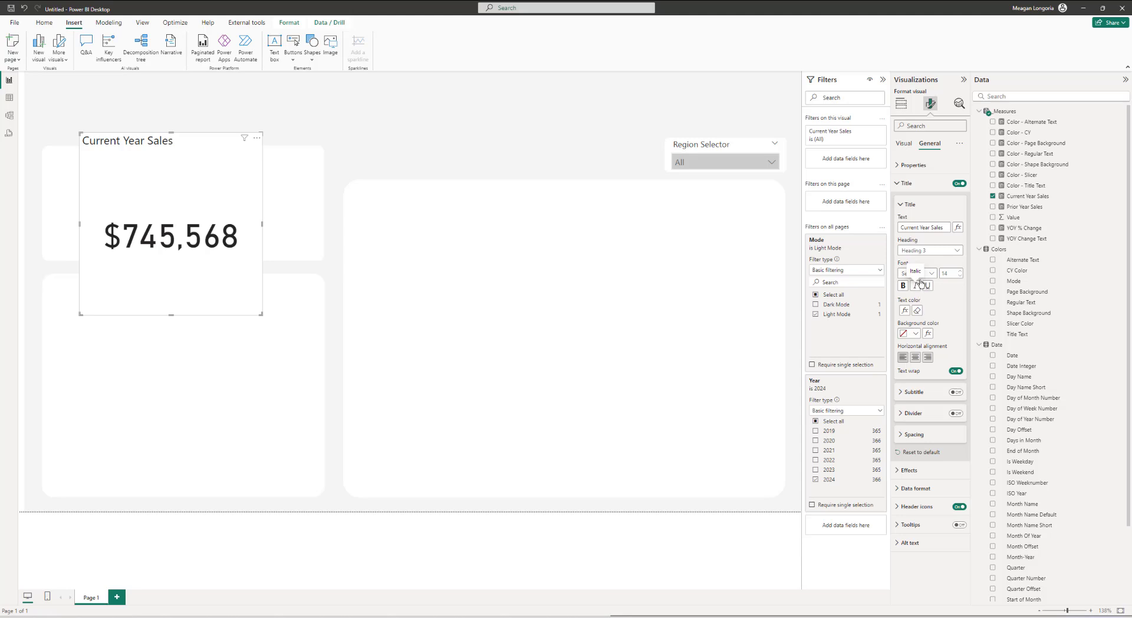
{"action": "left_click", "coordinate": [920, 285]}
Step: Set the card's background transparency to 100%
{"action": "left_click", "coordinate": [914, 183]}
{"action": "left_click", "coordinate": [910, 201]}
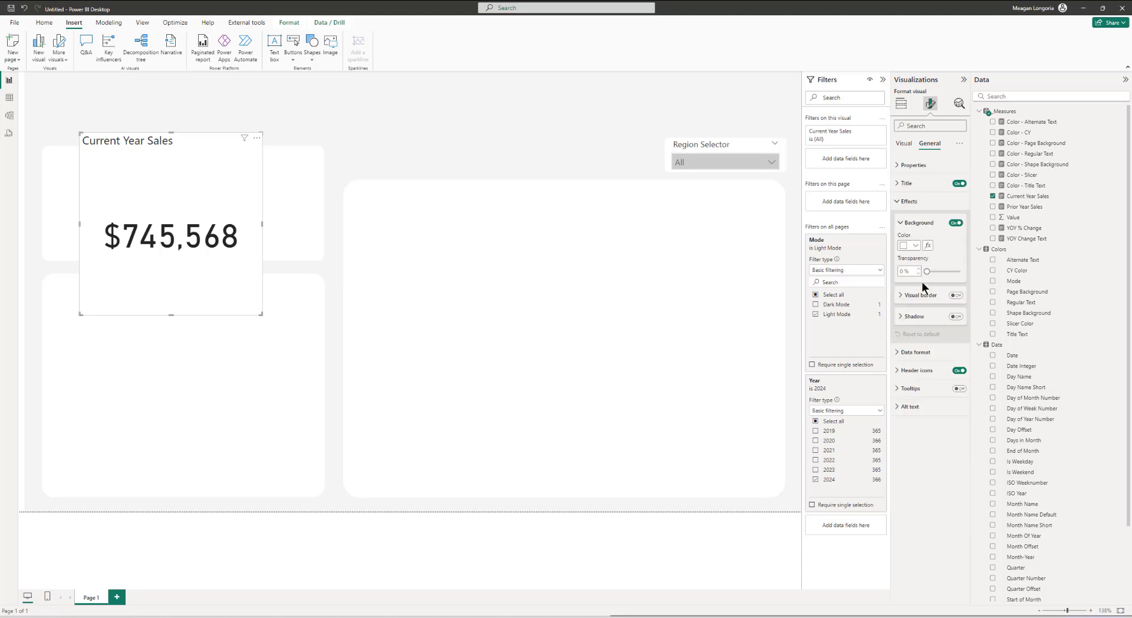
{"action": "left_click_drag", "start_coordinate": [926, 272], "coordinate": [986, 280]}
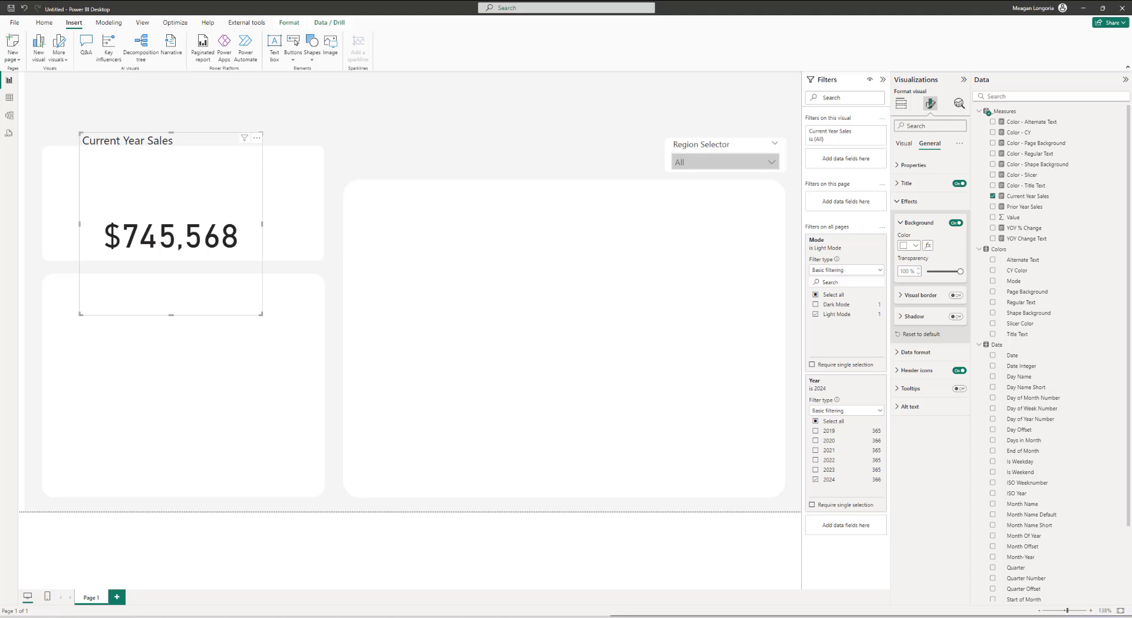
Step: Set the card's size to height 178 and width 305
{"action": "left_click", "coordinate": [930, 164]}
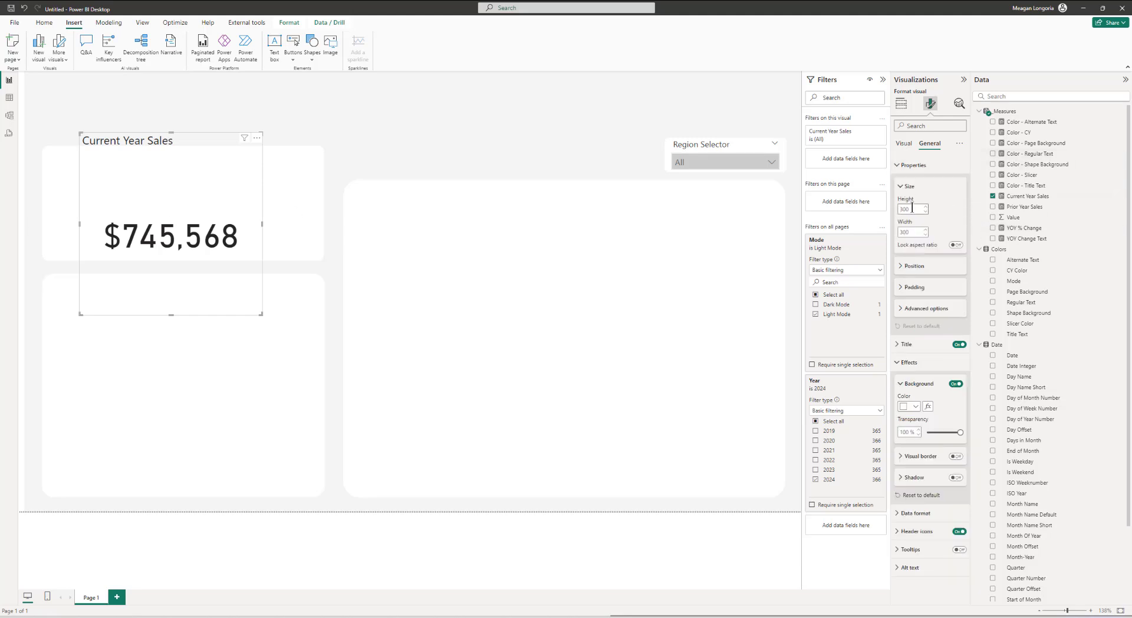
{"action": "left_click", "coordinate": [912, 207]}
{"action": "type", "text": "178"}
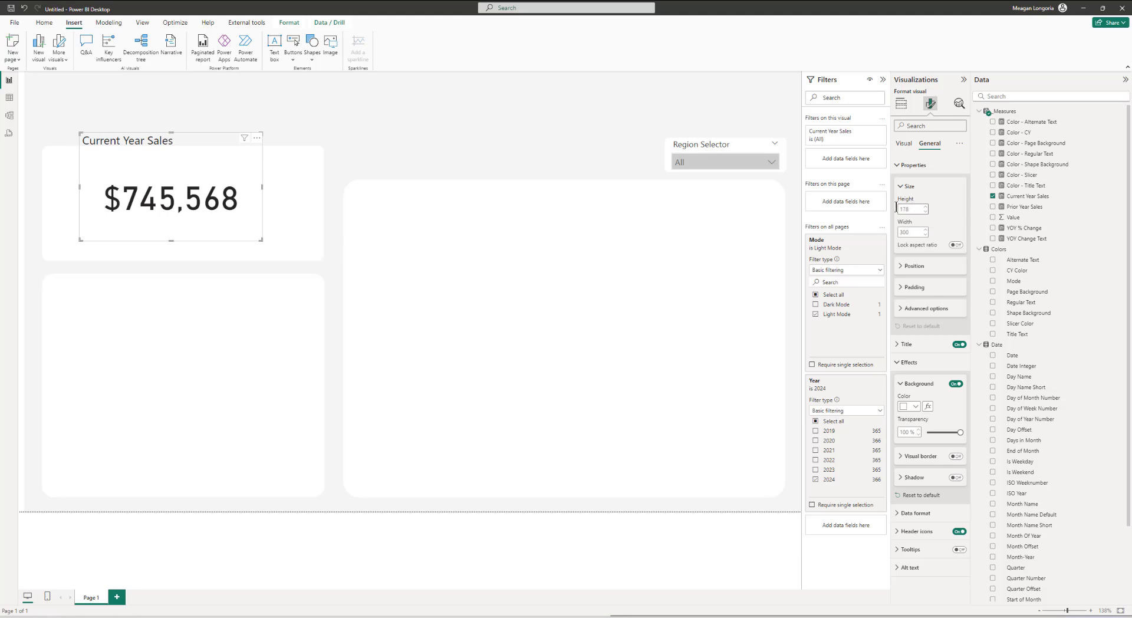
{"action": "left_click", "coordinate": [925, 230]}
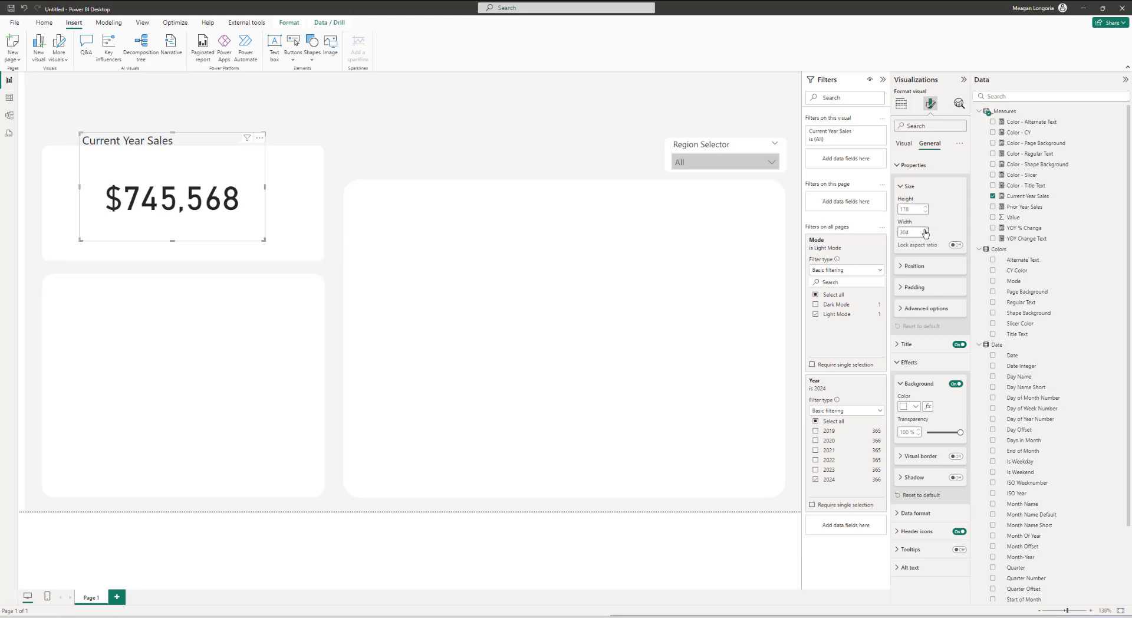
{"action": "left_click", "coordinate": [925, 230]}
Step: Position the card at horizontal 43 and vertical 125
{"action": "left_click", "coordinate": [918, 264]}
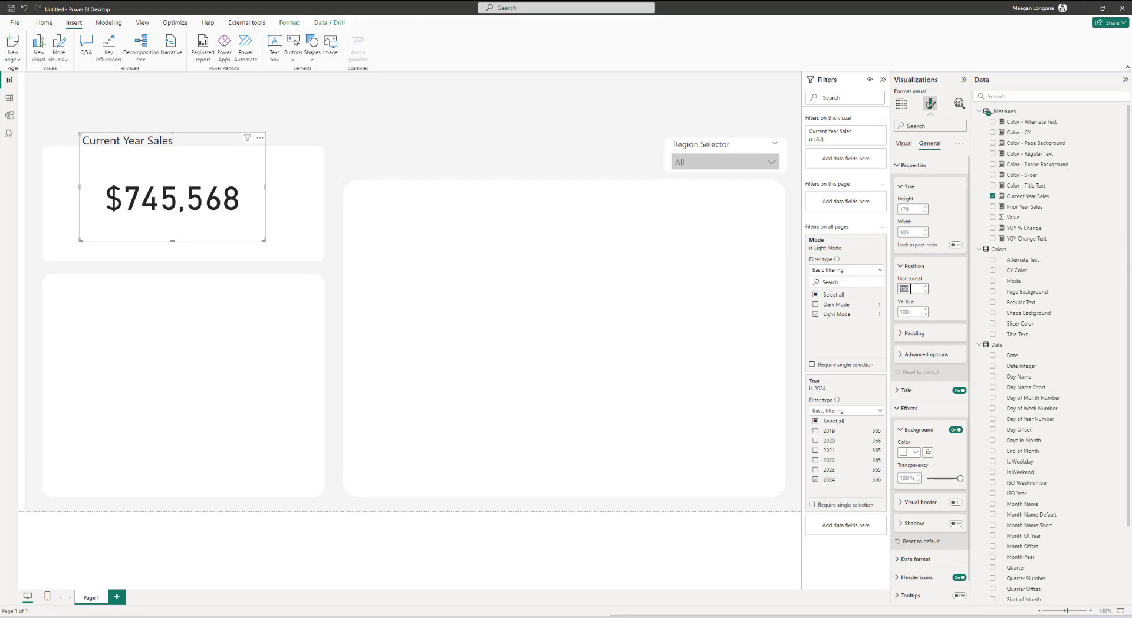
{"action": "type", "text": "43"}
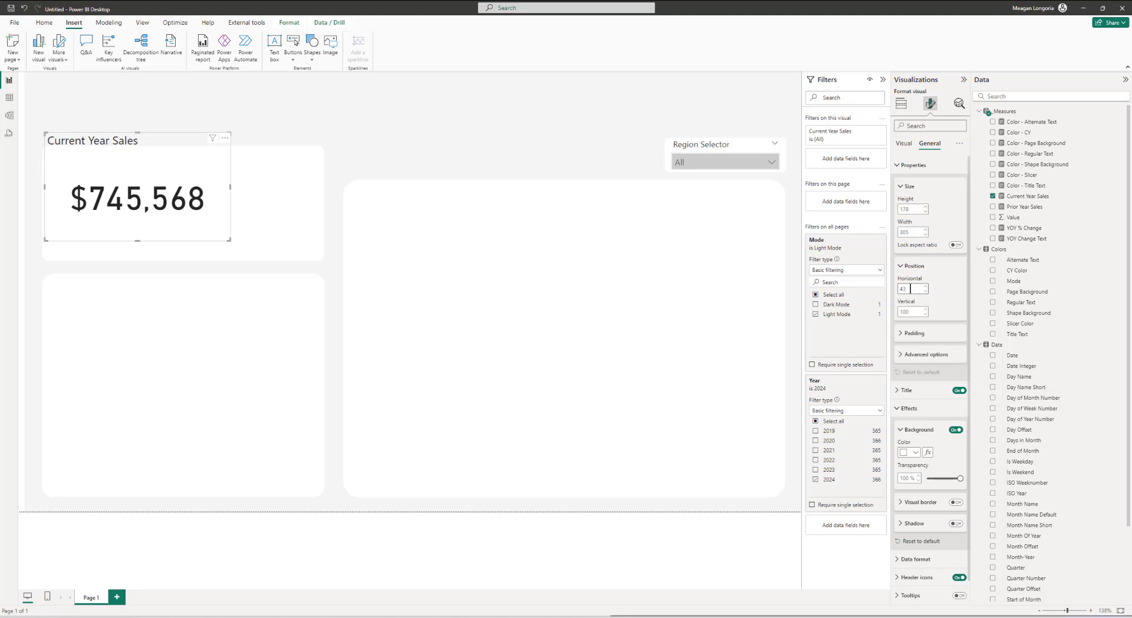
{"action": "left_click", "coordinate": [913, 312]}
{"action": "type", "text": "125"}
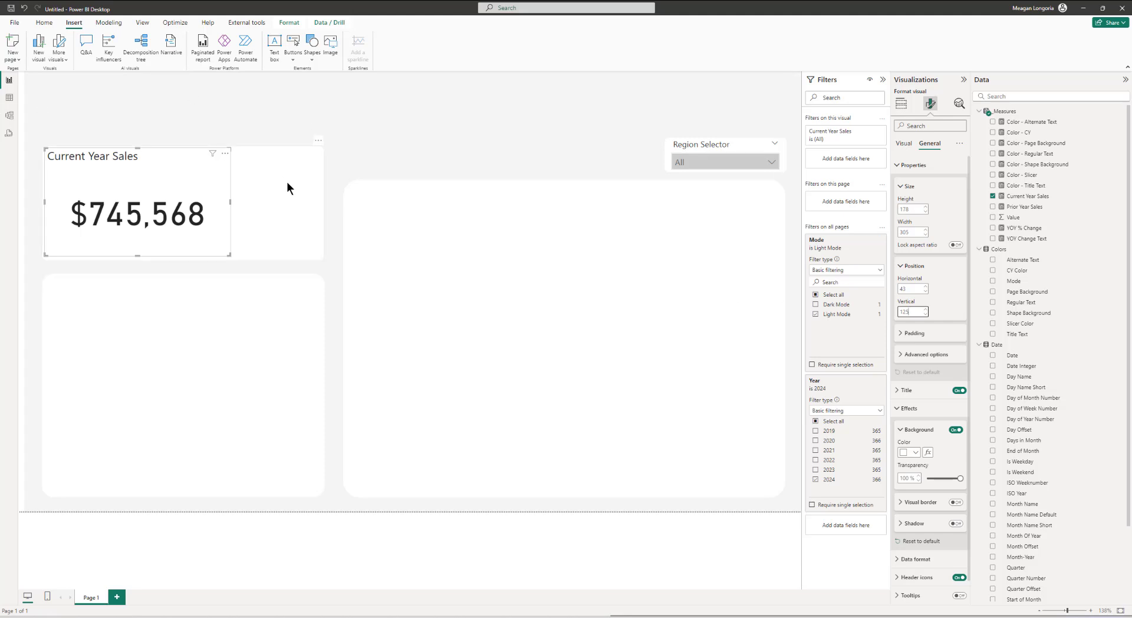
{"action": "left_click", "coordinate": [138, 202]}
Step: Add a second card visual beside the first one showing the YOY Change Text measure
{"action": "left_click", "coordinate": [901, 104]}
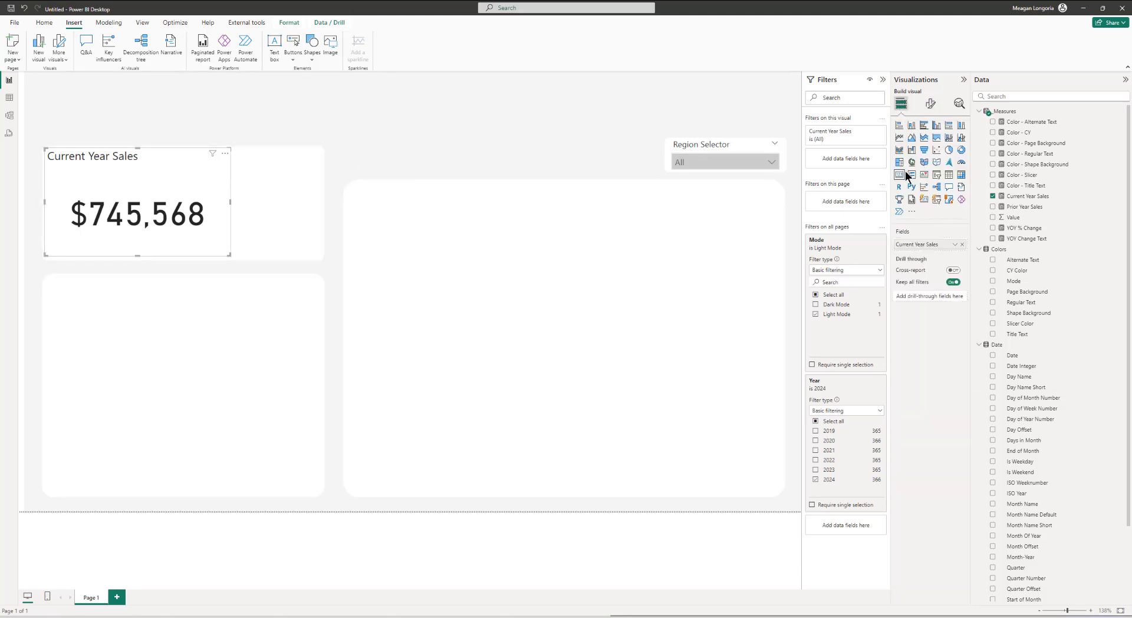
{"action": "left_click", "coordinate": [490, 151]}
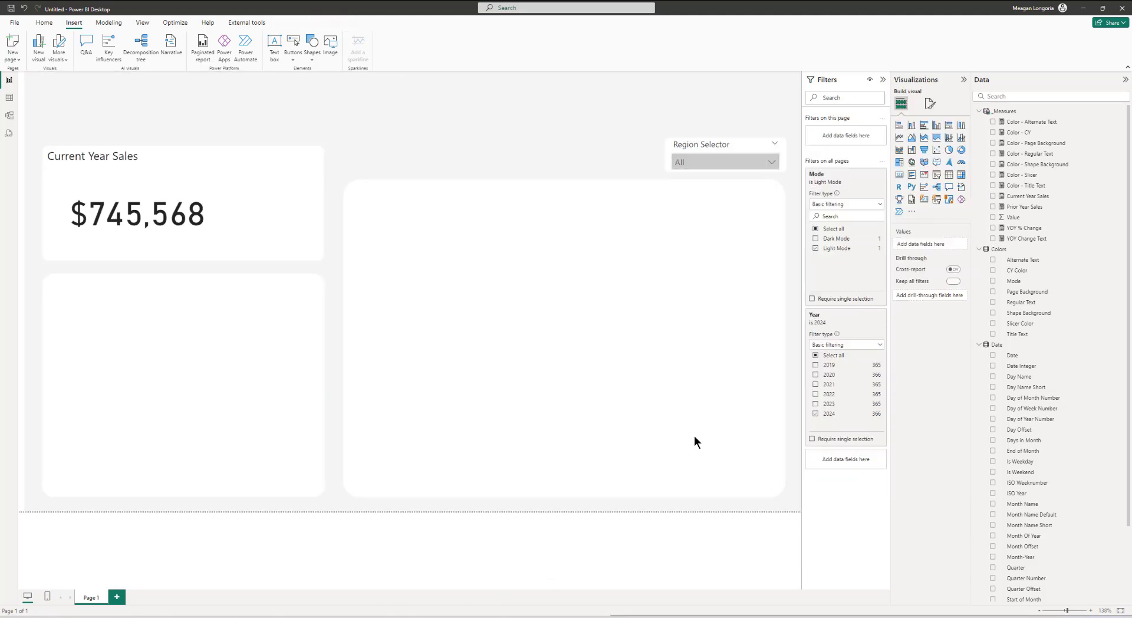
{"action": "left_click", "coordinate": [899, 175]}
{"action": "left_click_drag", "start_coordinate": [199, 144], "coordinate": [331, 144]}
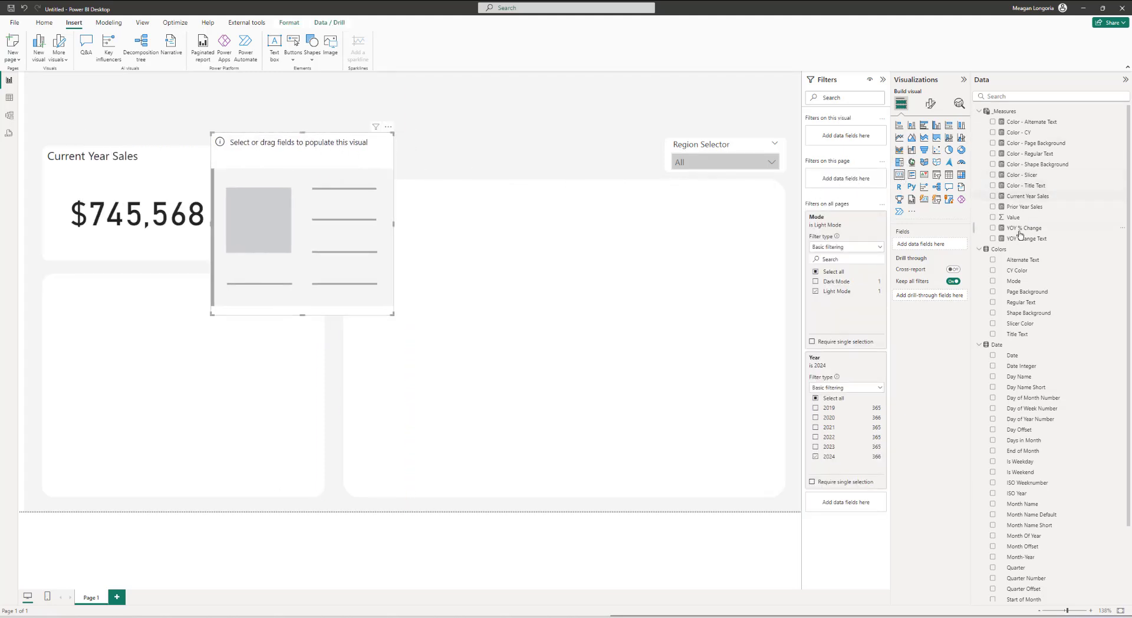
{"action": "left_click", "coordinate": [993, 238]}
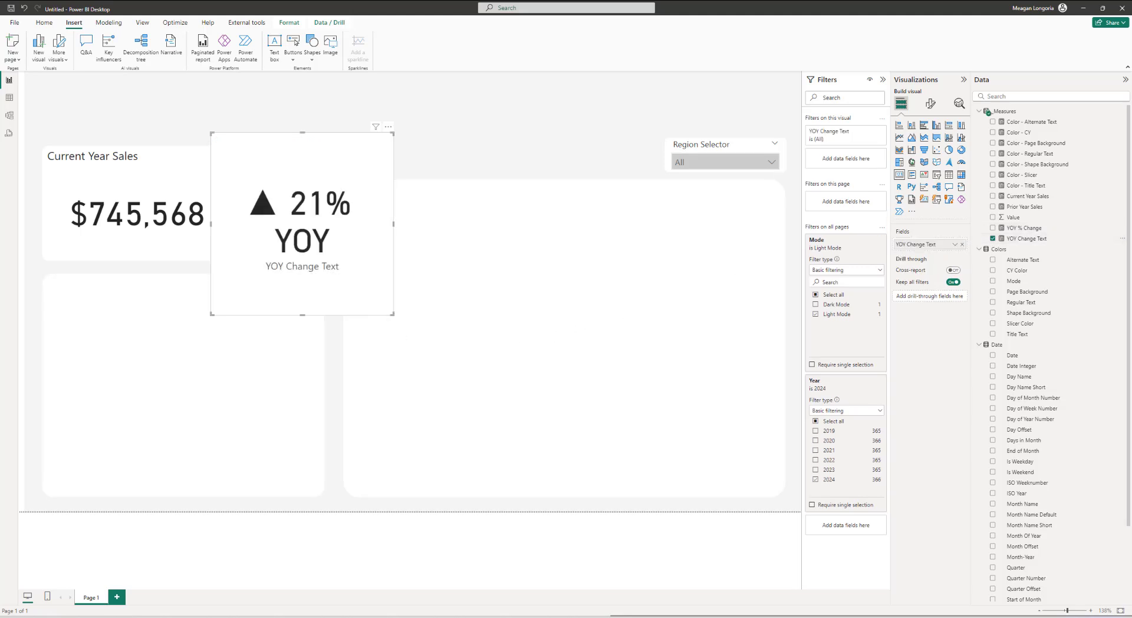
Step: Set the YOY card's callout font to Segoe UI size 30 and turn off its category label
{"action": "left_click", "coordinate": [929, 104]}
{"action": "left_click", "coordinate": [917, 165]}
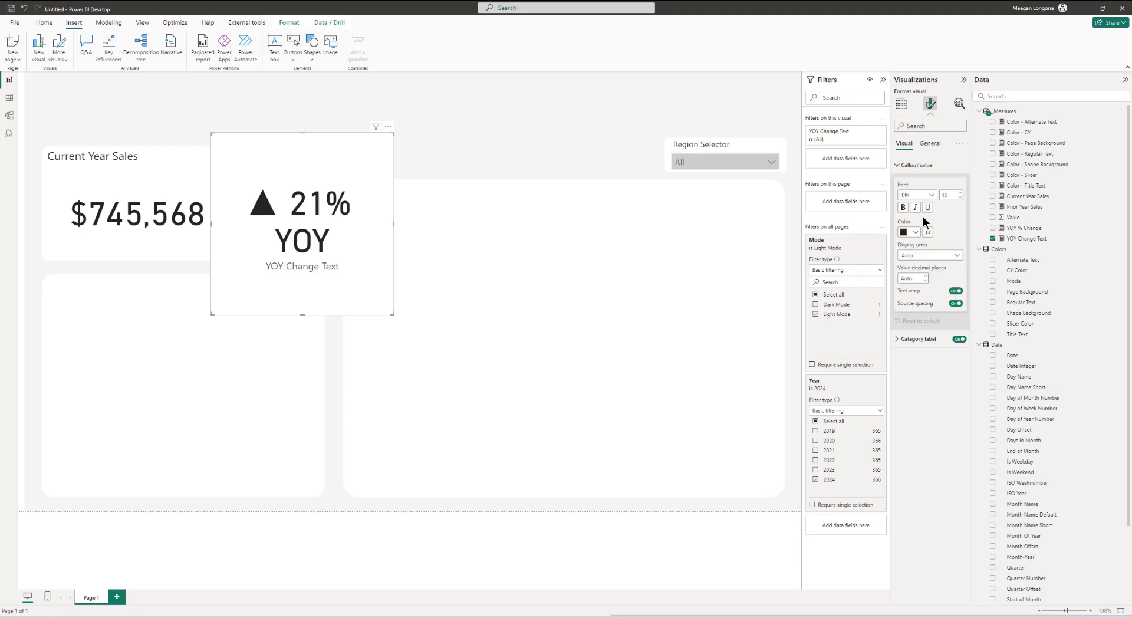
{"action": "left_click", "coordinate": [925, 199]}
{"action": "scroll", "coordinate": [925, 248], "scroll_direction": "down", "scroll_amount": 5}
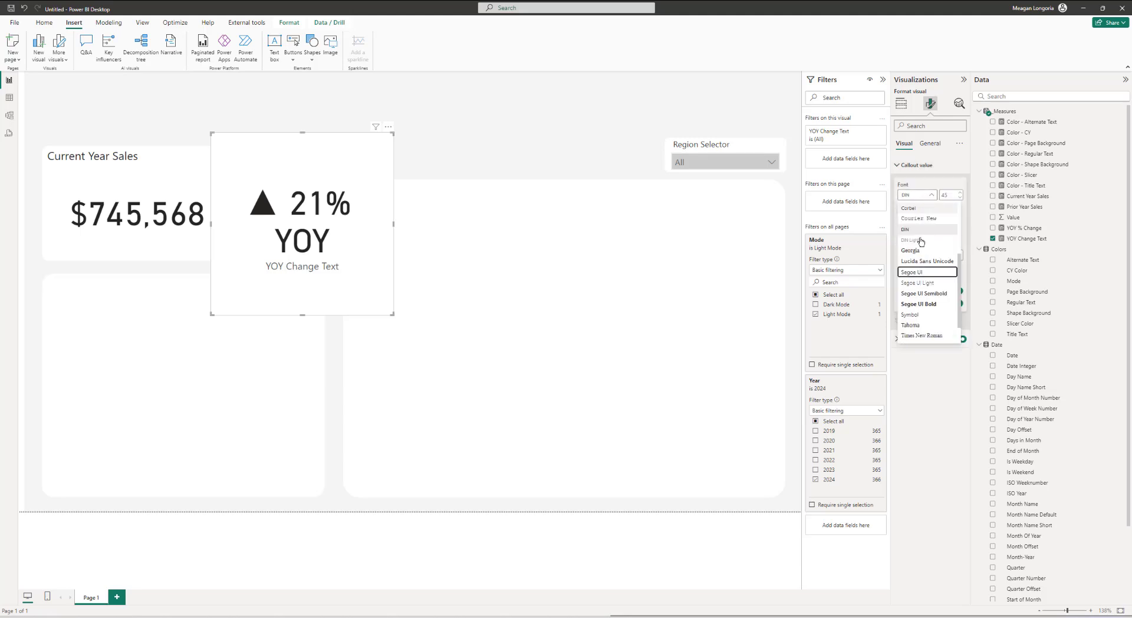
{"action": "left_click", "coordinate": [925, 242]}
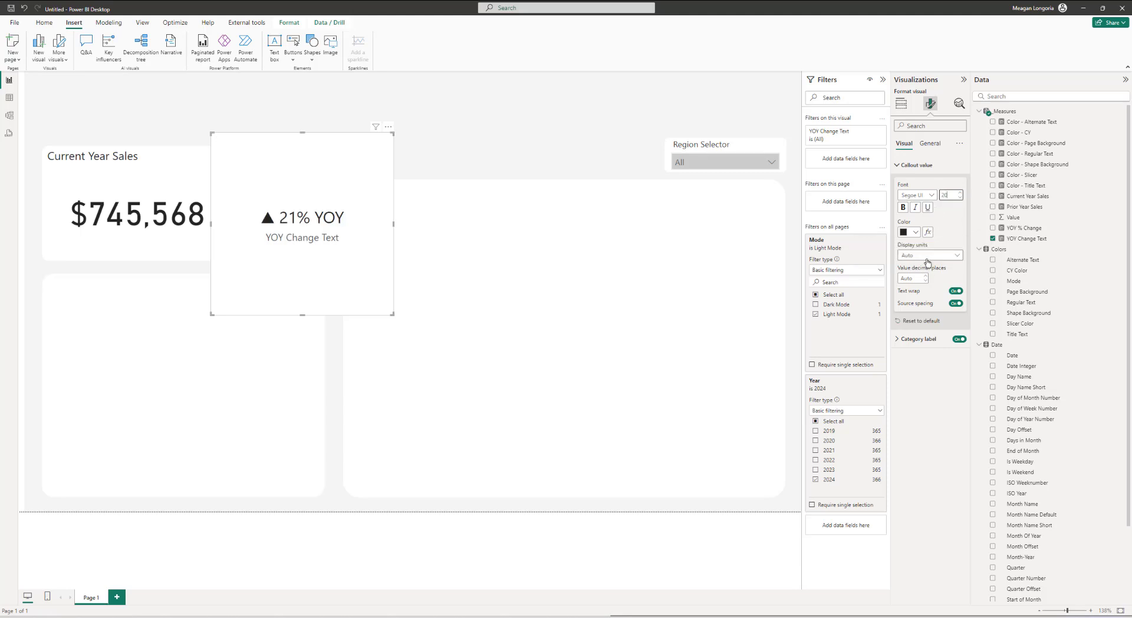
{"action": "left_click", "coordinate": [959, 339]}
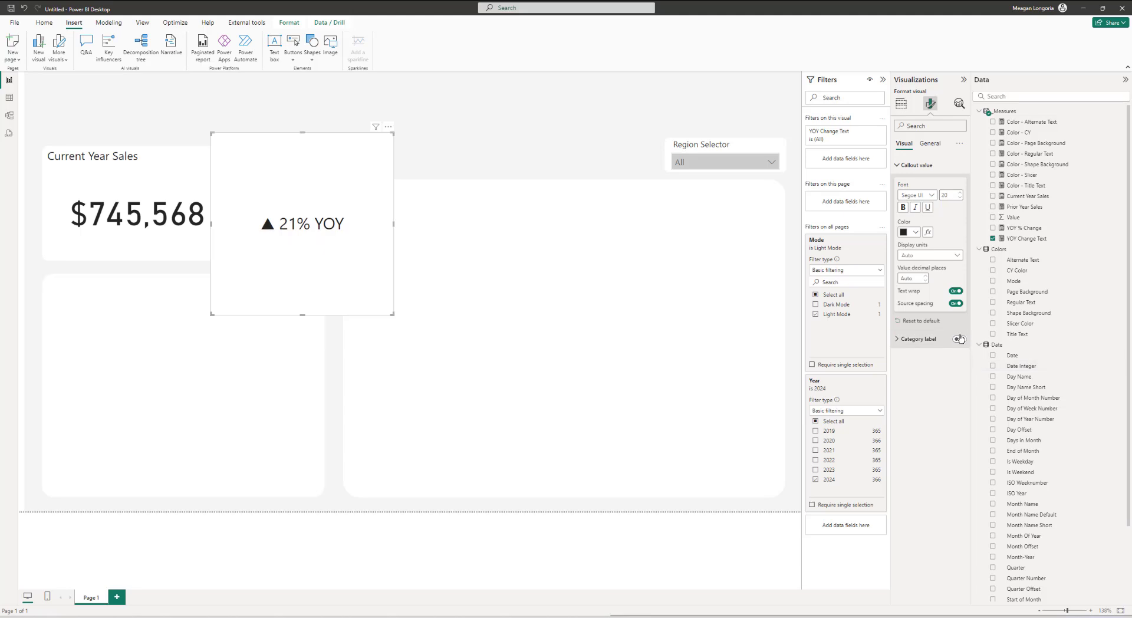
Step: Try giving the YOY card a title reading YOY Change, leaving the title switched off
{"action": "left_click", "coordinate": [929, 143]}
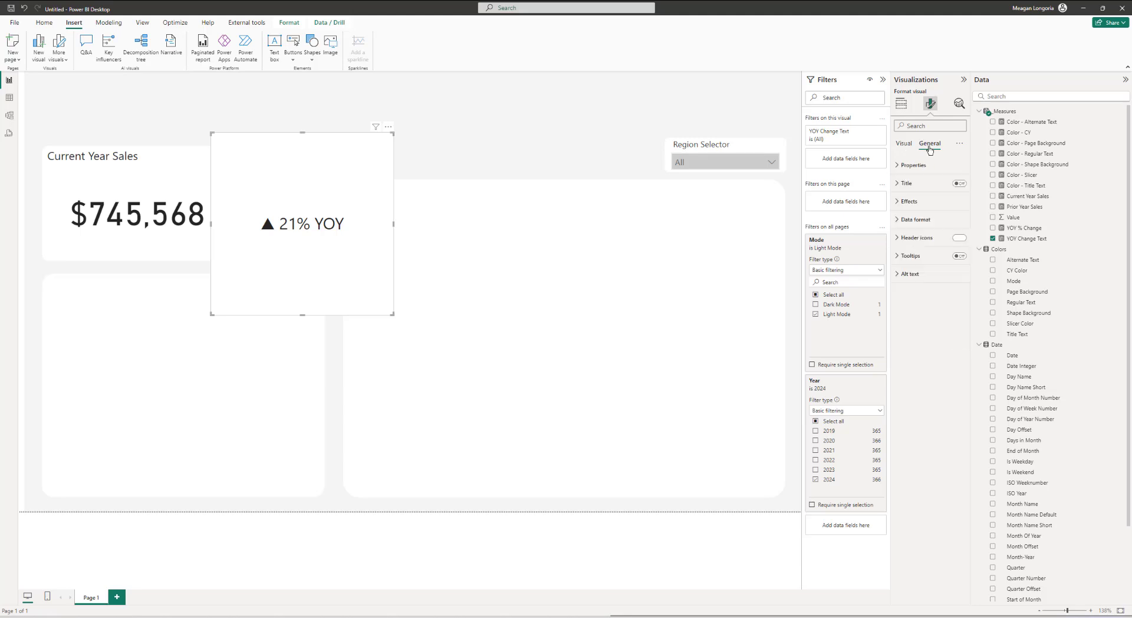
{"action": "left_click", "coordinate": [917, 187]}
{"action": "left_click", "coordinate": [959, 184]}
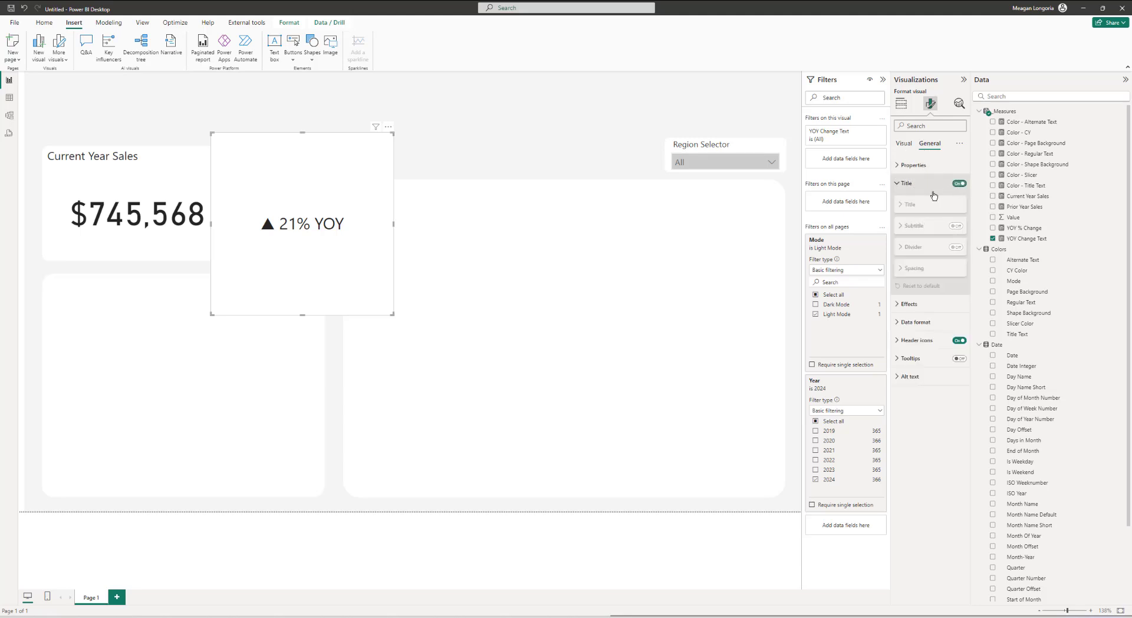
{"action": "left_click", "coordinate": [910, 204]}
{"action": "left_click", "coordinate": [909, 226]}
{"action": "type", "text": "YOY"}
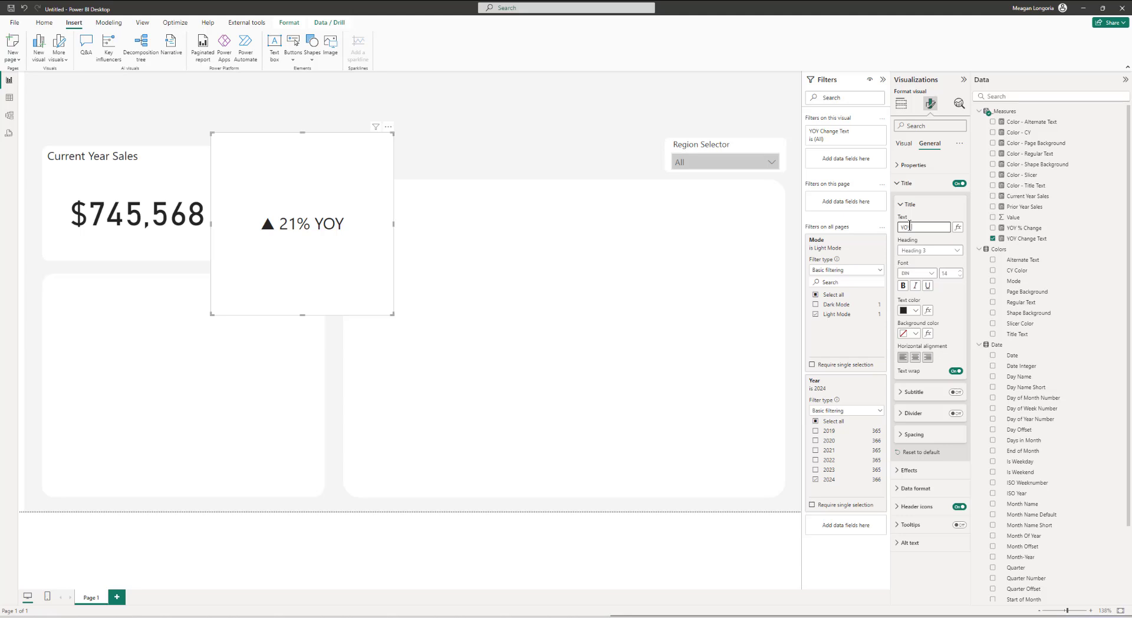
{"action": "type", "text": " Change"}
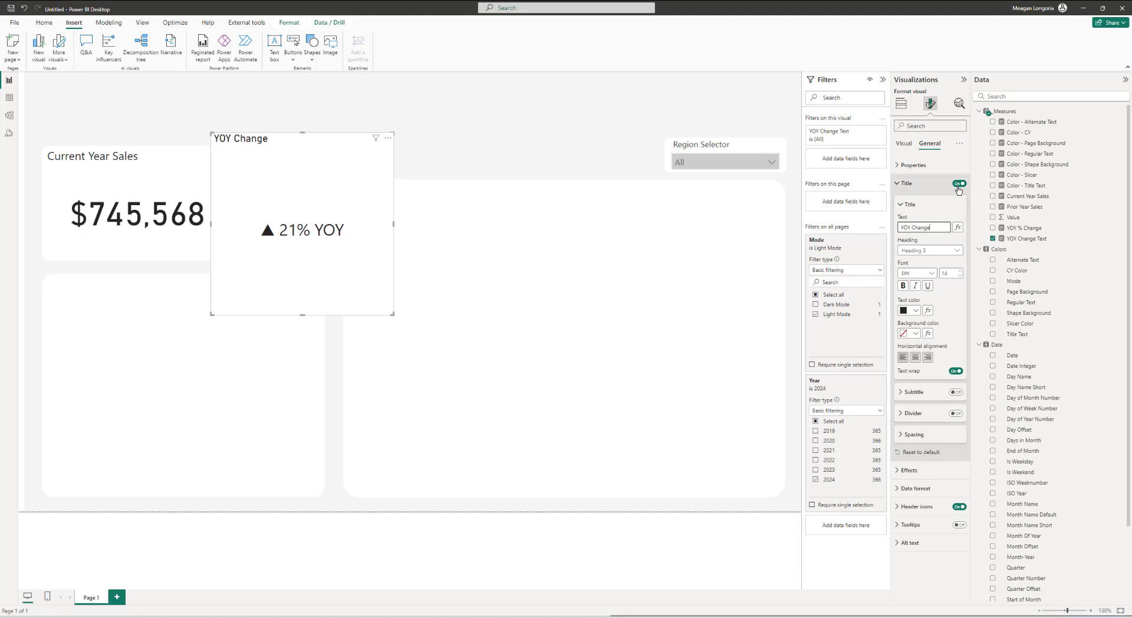
{"action": "left_click", "coordinate": [959, 184]}
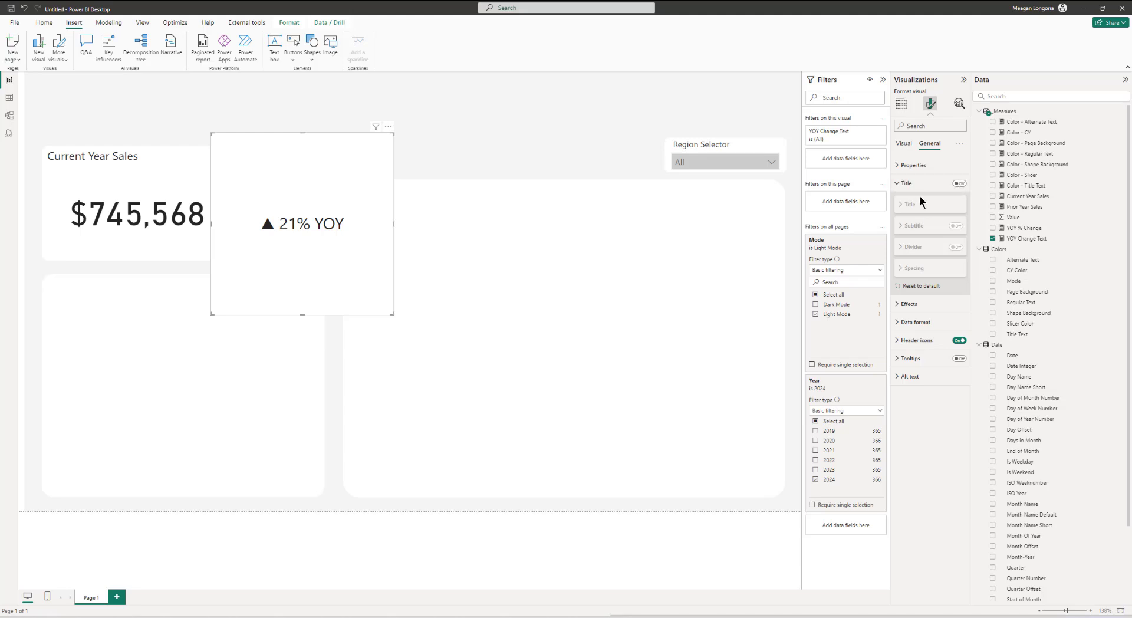
{"action": "left_click", "coordinate": [960, 184]}
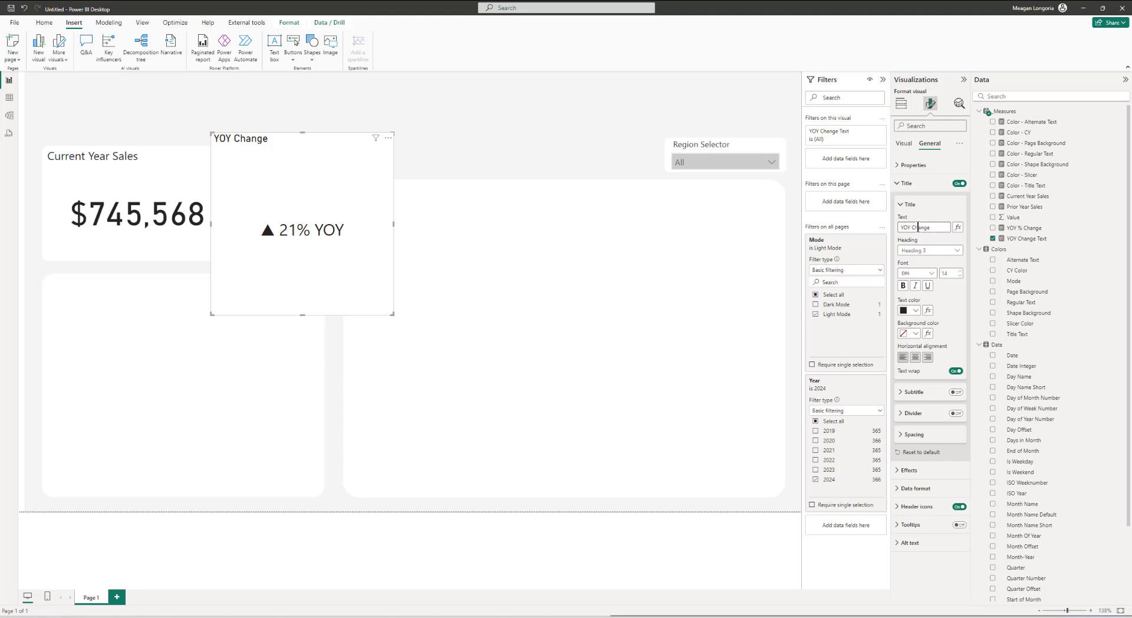
{"action": "left_click", "coordinate": [960, 183]}
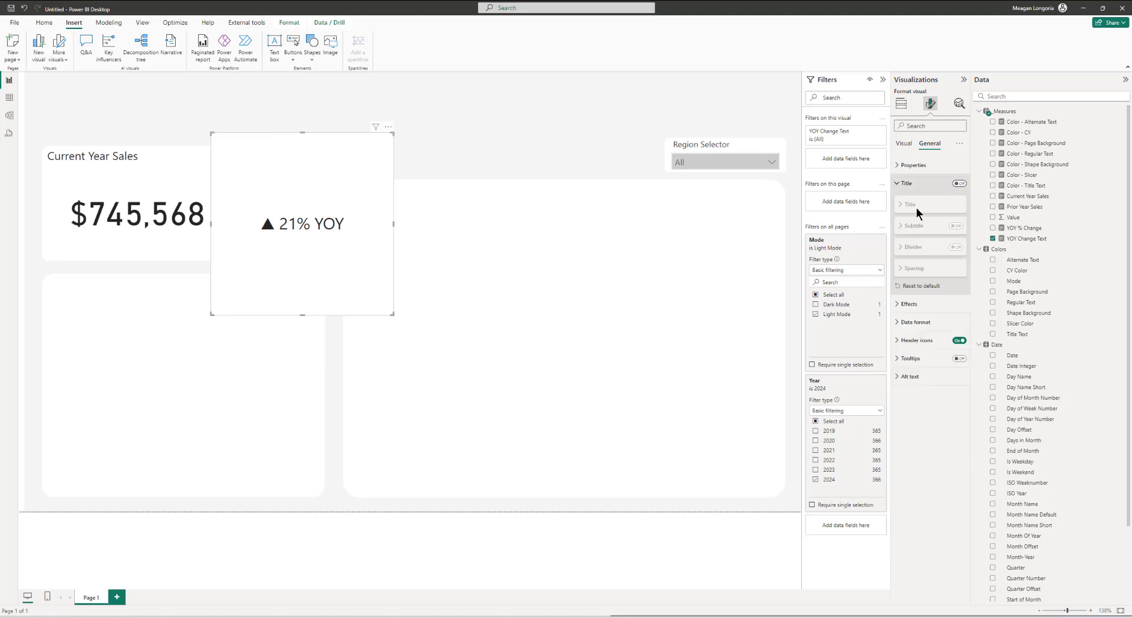
Step: Set the YOY card's size to height 41 and width 164
{"action": "left_click", "coordinate": [911, 165]}
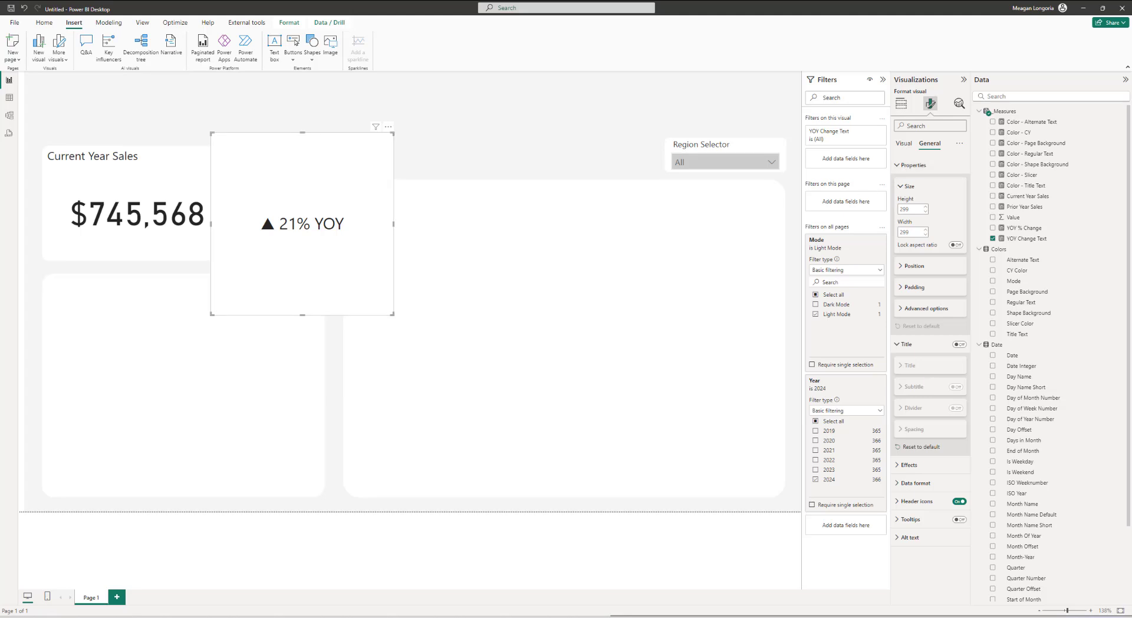
{"action": "left_click", "coordinate": [915, 210]}
{"action": "type", "text": "45"}
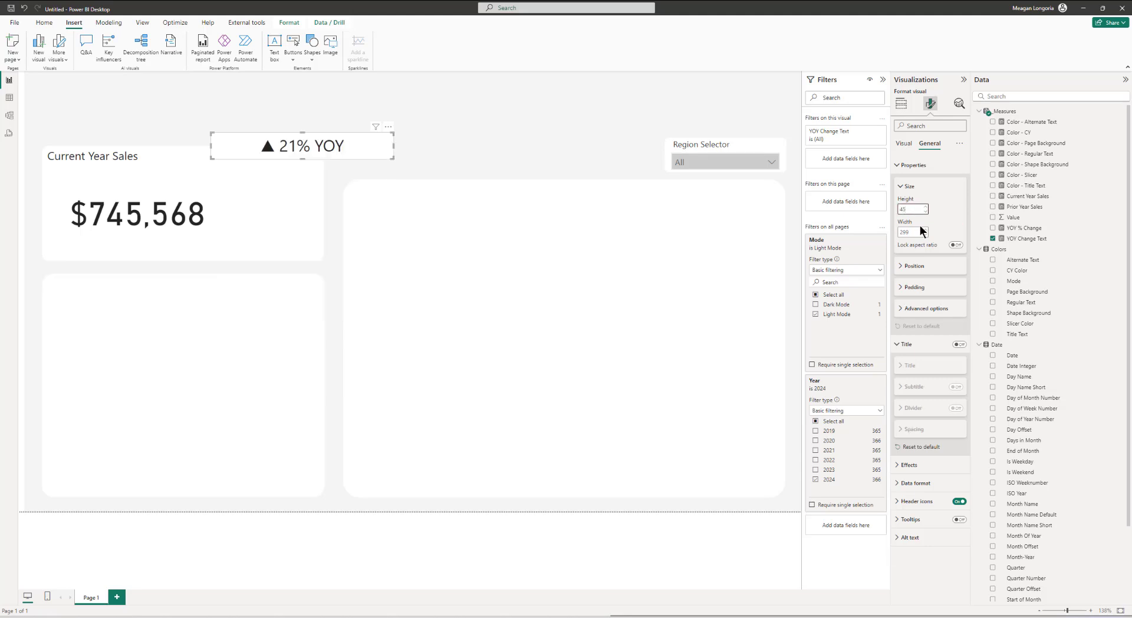
{"action": "left_click", "coordinate": [915, 232]}
{"action": "type", "text": "18"}
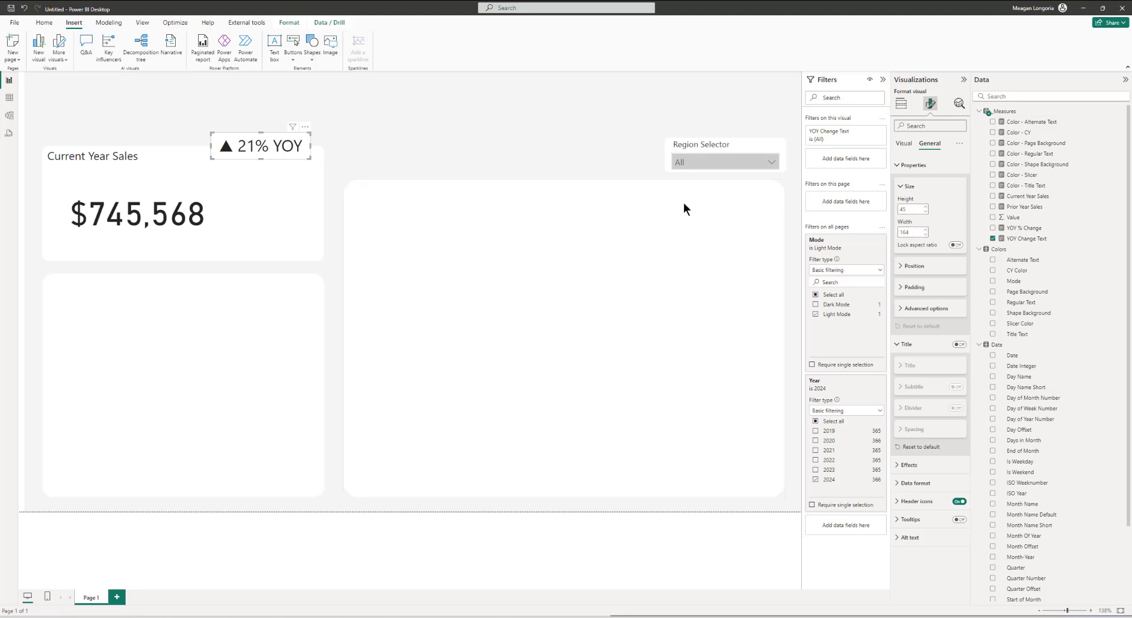
Step: Position the YOY card at horizontal 317 and vertical 133
{"action": "left_click", "coordinate": [922, 267]}
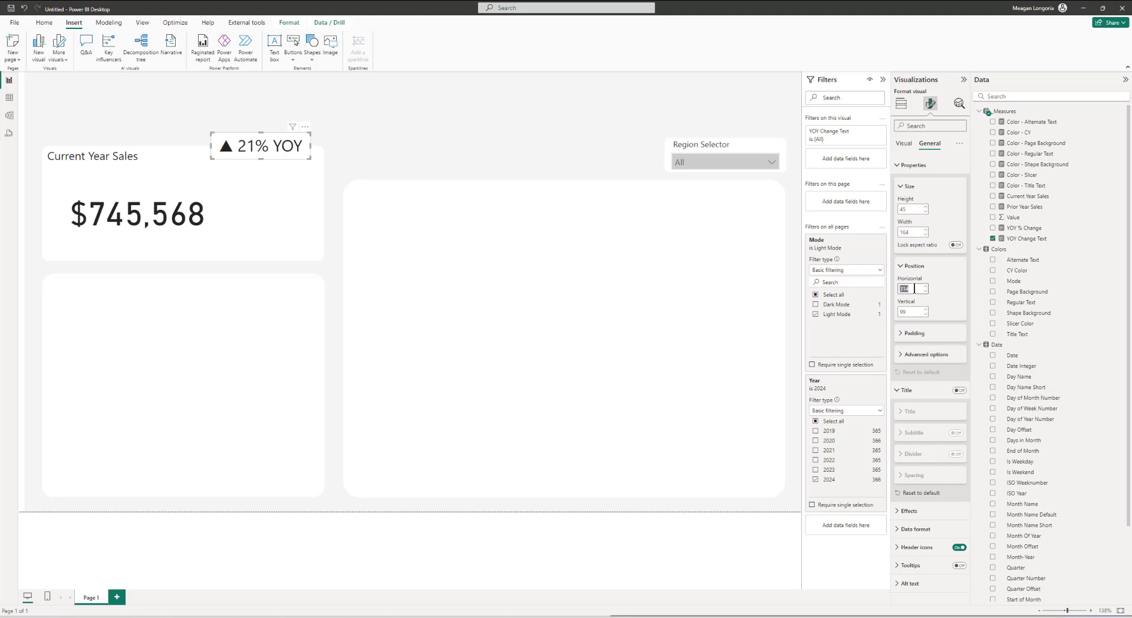
{"action": "left_click", "coordinate": [915, 289]}
{"action": "left_click", "coordinate": [926, 286]}
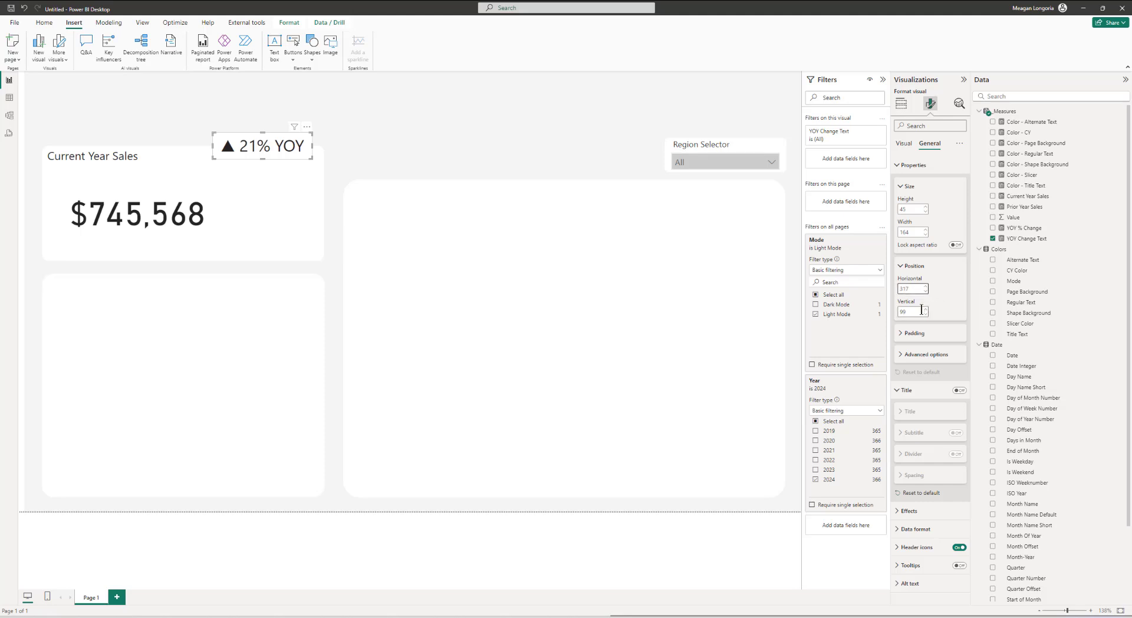
{"action": "double_click", "coordinate": [916, 313]}
{"action": "type", "text": "133"}
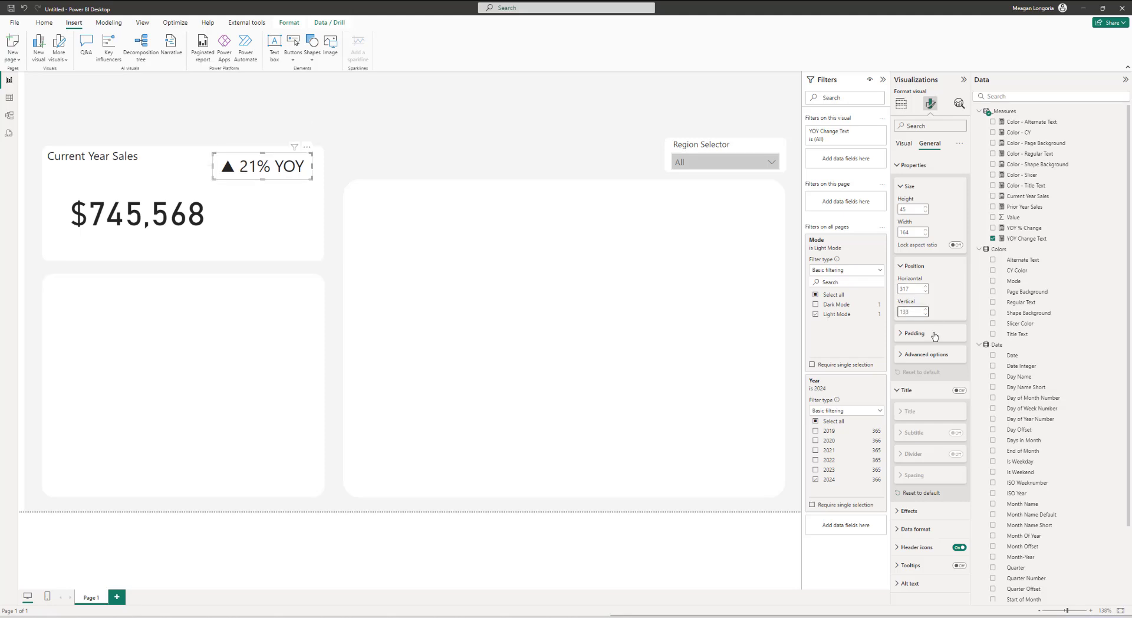
Step: Set the YOY card's padding to 1 px on all four sides
{"action": "left_click", "coordinate": [934, 333]}
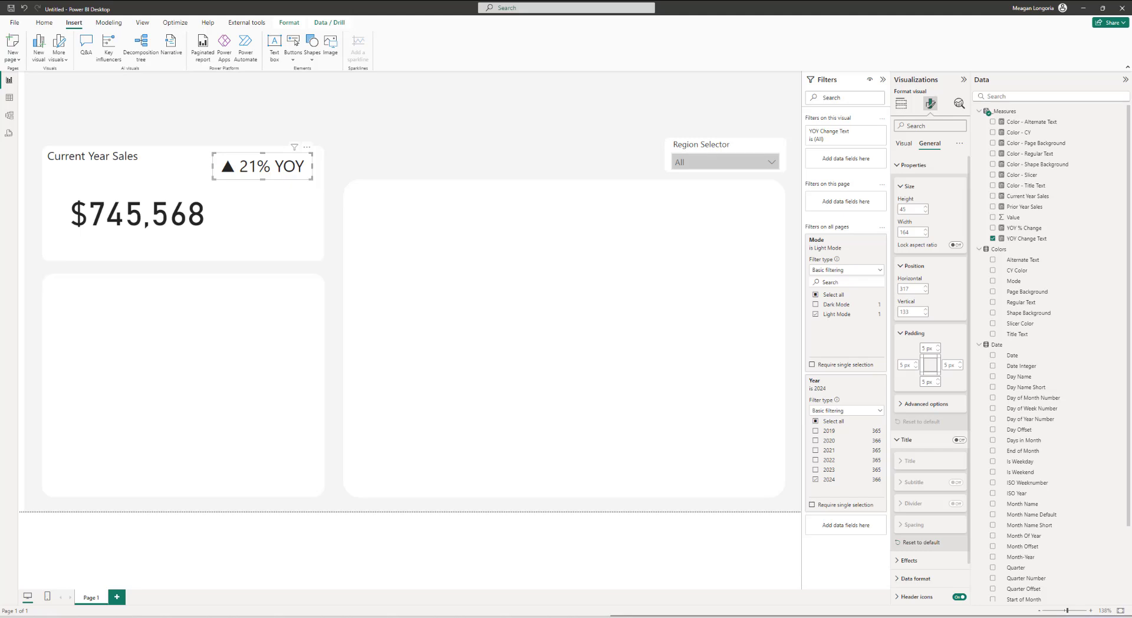
{"action": "left_click", "coordinate": [938, 351]}
{"action": "left_click", "coordinate": [938, 352]}
{"action": "left_click", "coordinate": [938, 351]}
{"action": "left_click", "coordinate": [938, 351]}
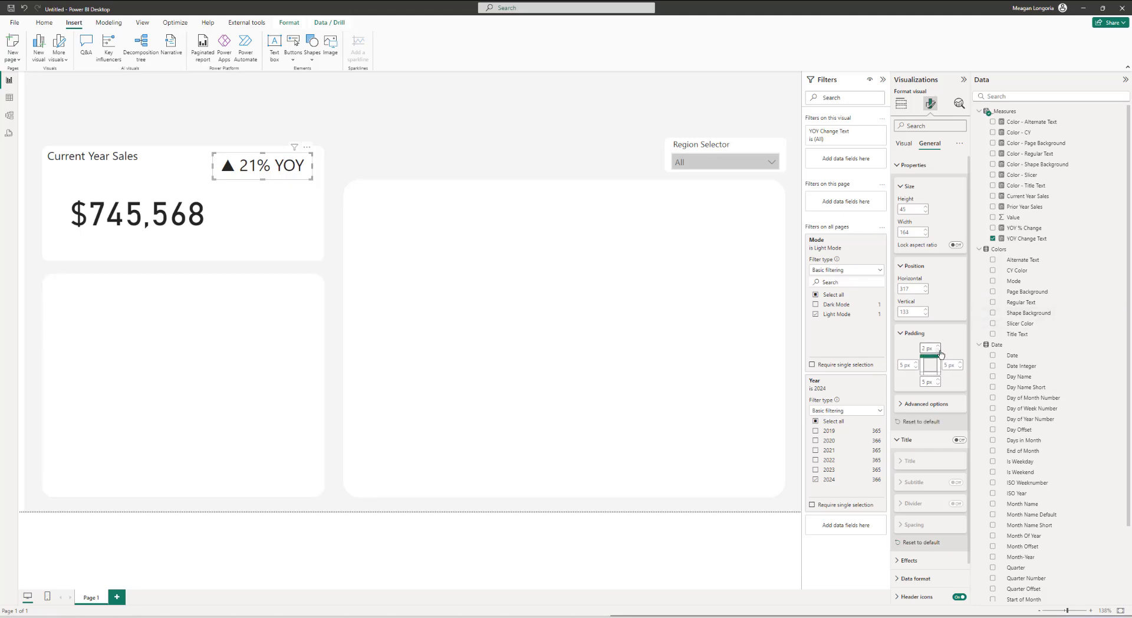
{"action": "left_click", "coordinate": [916, 367]}
{"action": "left_click", "coordinate": [915, 367]}
{"action": "left_click", "coordinate": [916, 367]}
{"action": "left_click", "coordinate": [960, 367]}
{"action": "left_click", "coordinate": [960, 367]}
{"action": "left_click", "coordinate": [938, 384]}
{"action": "left_click", "coordinate": [939, 384]}
{"action": "left_click", "coordinate": [938, 384]}
Step: Conditionally format the callout value color by field value using the Color - Regular Text measure
{"action": "left_click", "coordinate": [911, 138]}
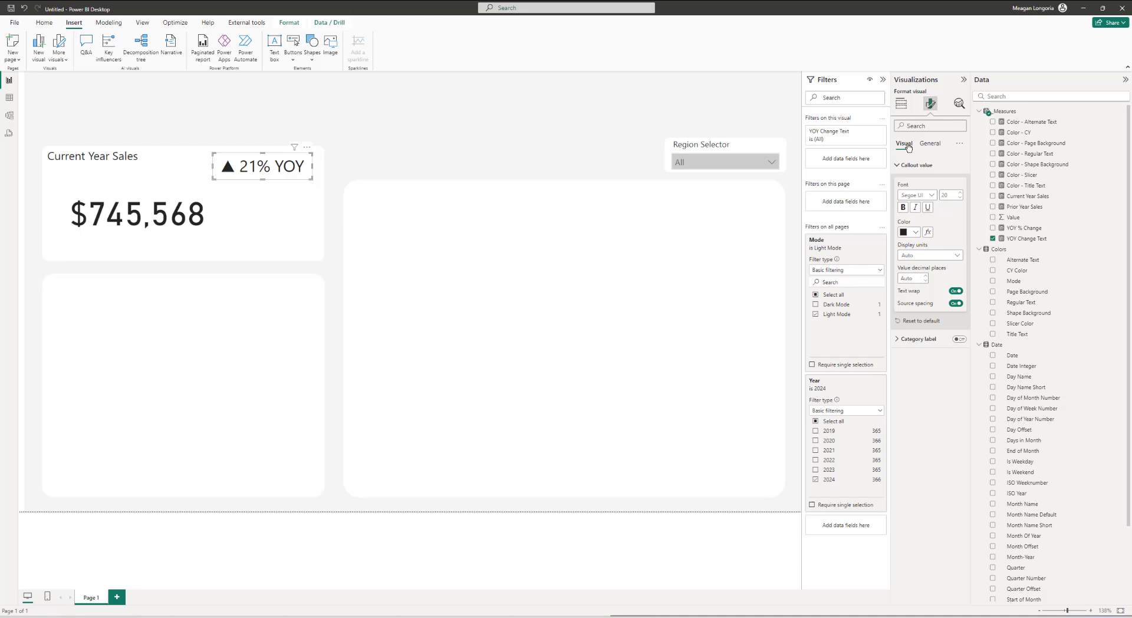
{"action": "left_click", "coordinate": [928, 232]}
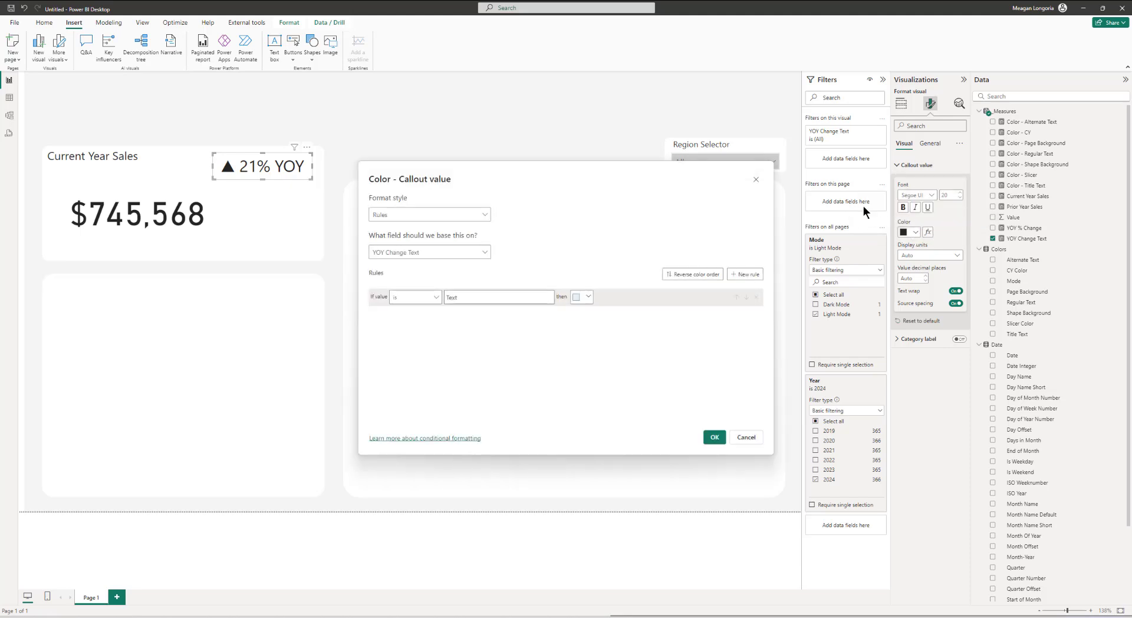
{"action": "left_click", "coordinate": [420, 215]}
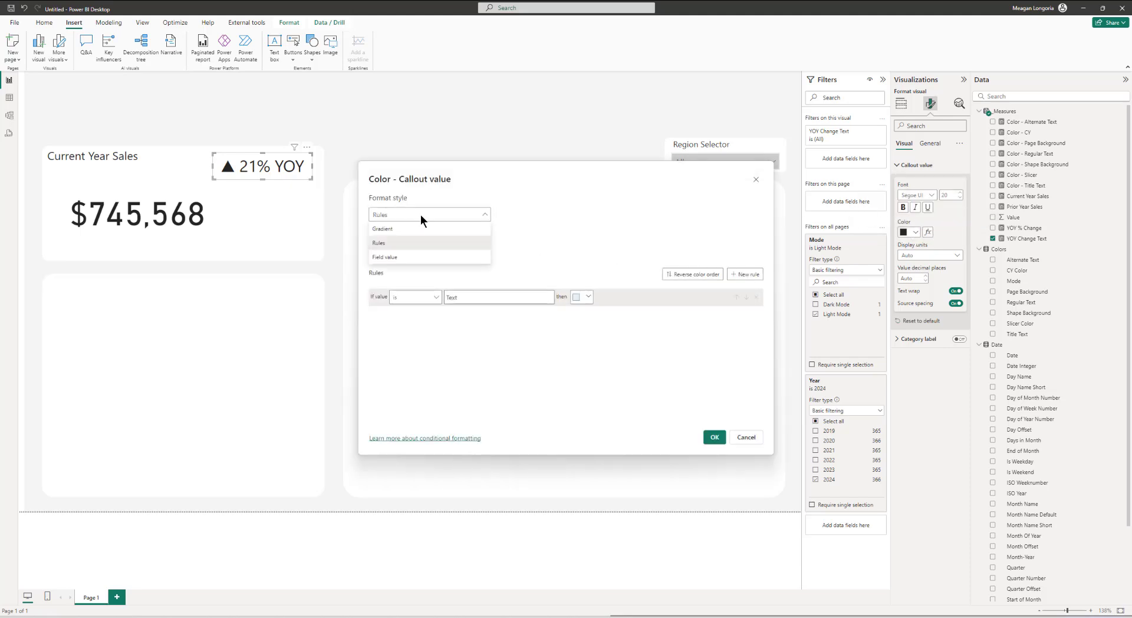
{"action": "left_click", "coordinate": [397, 258]}
{"action": "left_click", "coordinate": [401, 252]}
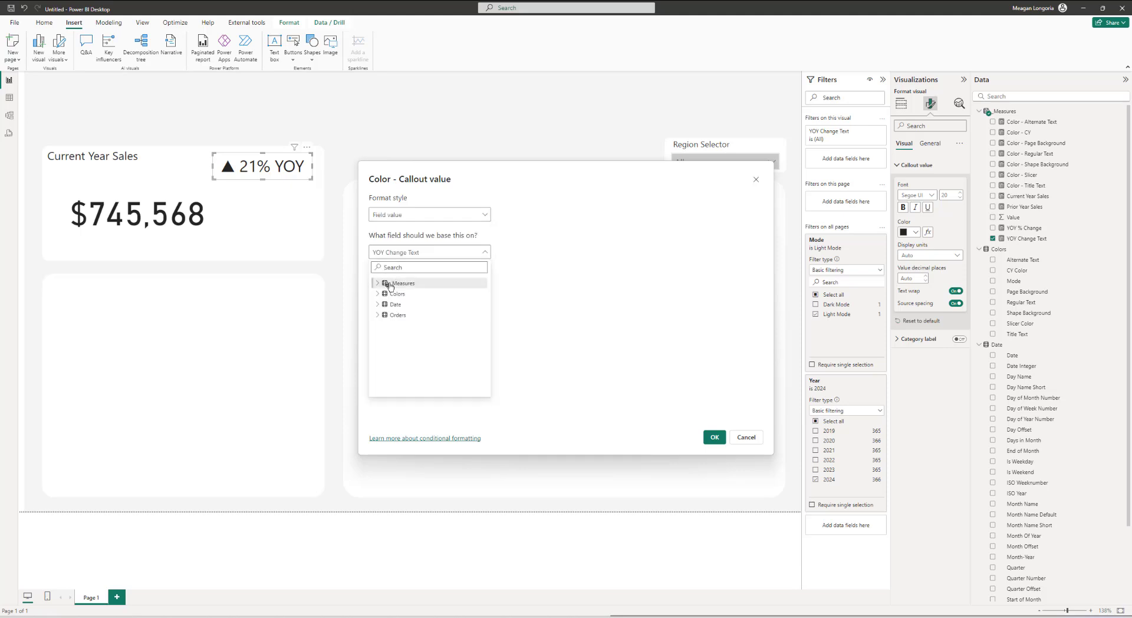
{"action": "left_click", "coordinate": [376, 284]}
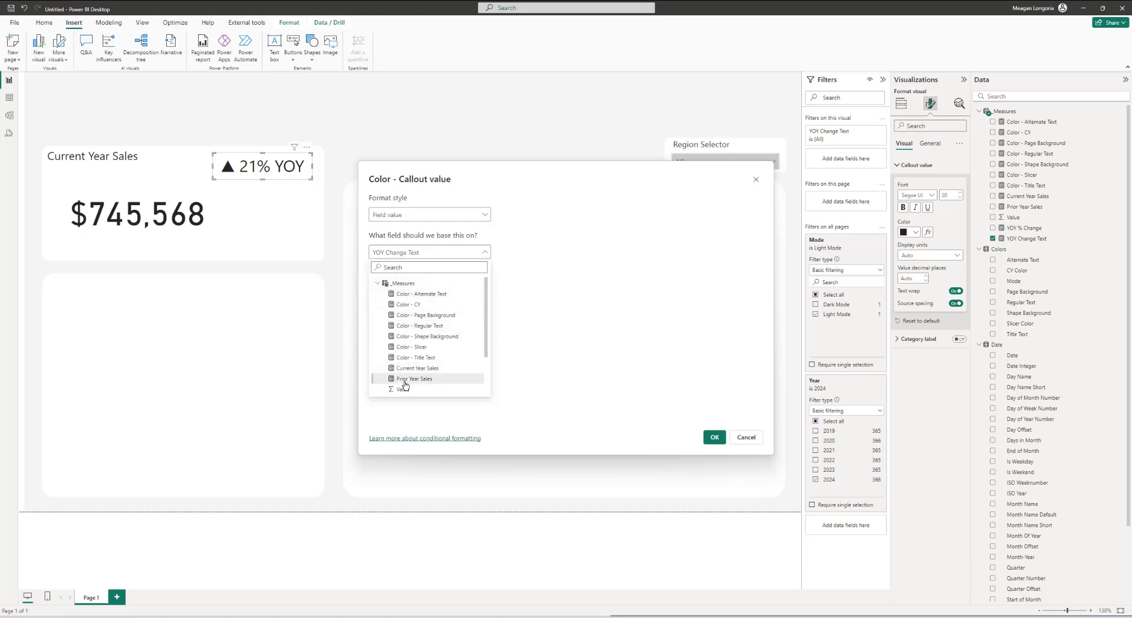
{"action": "left_click", "coordinate": [415, 326]}
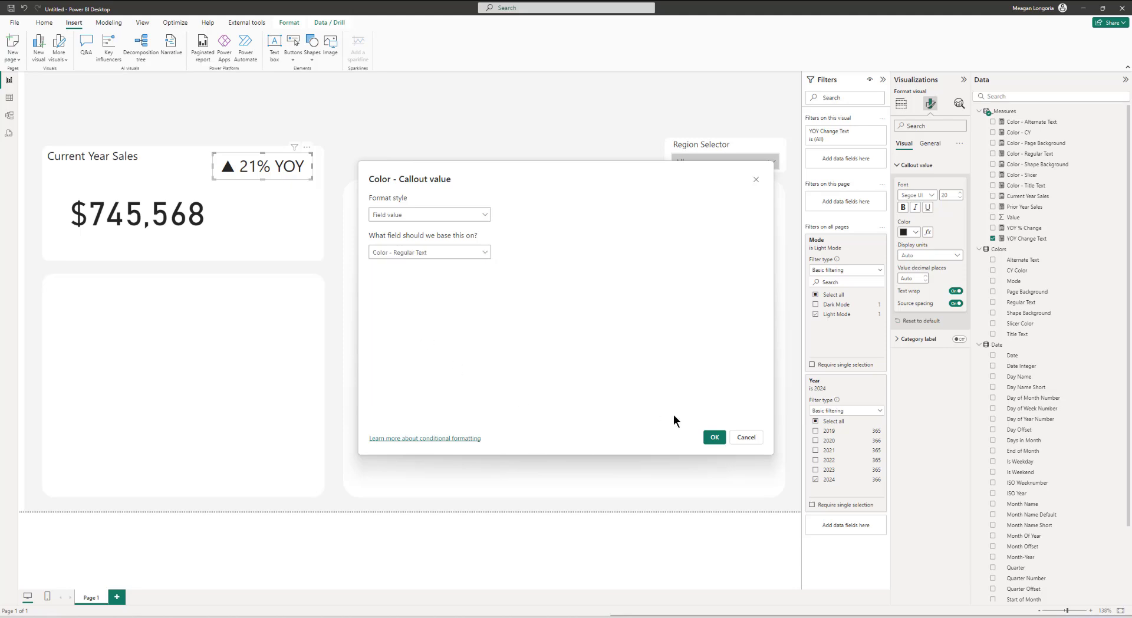
{"action": "left_click", "coordinate": [714, 437]}
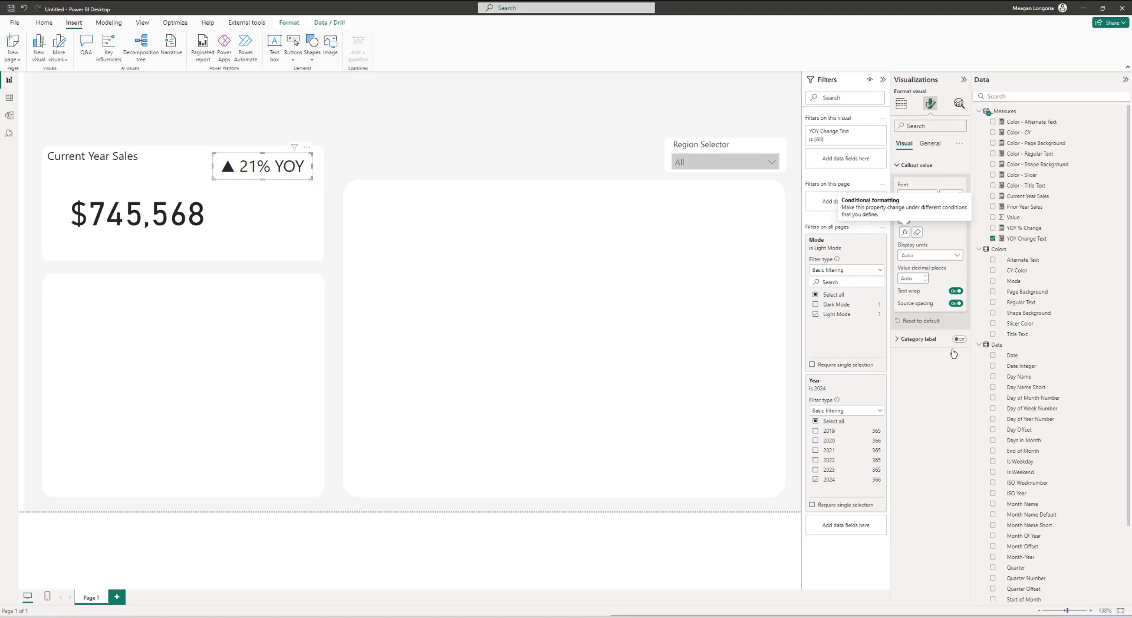
Step: Switch the Mode filter from Light Mode to Dark Mode to preview the report
{"action": "left_click", "coordinate": [817, 305]}
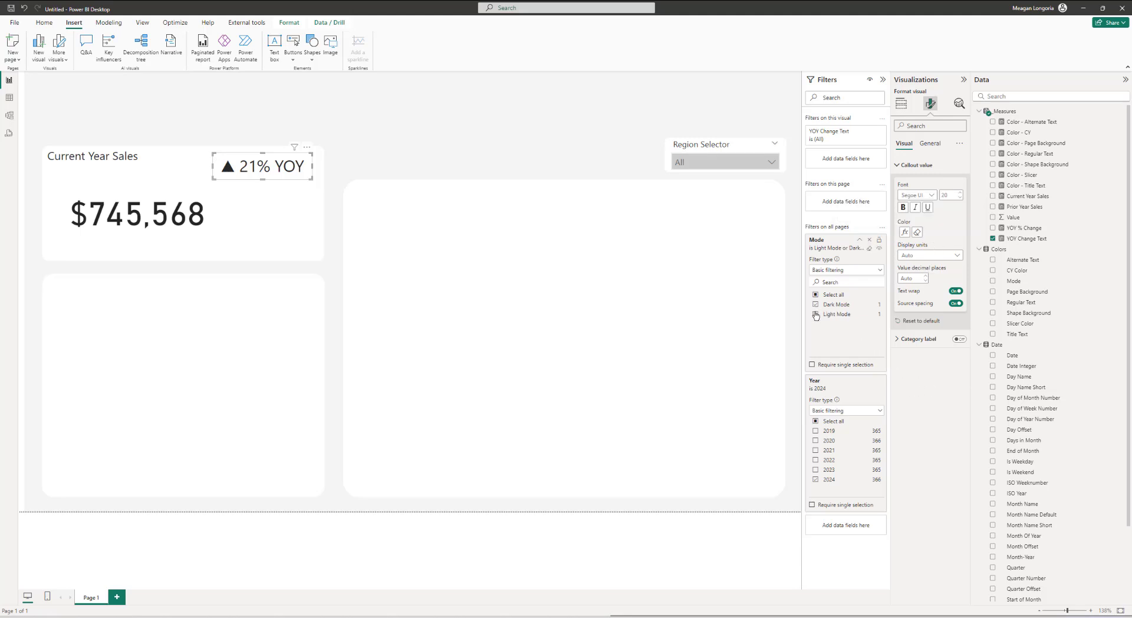
{"action": "left_click", "coordinate": [818, 315]}
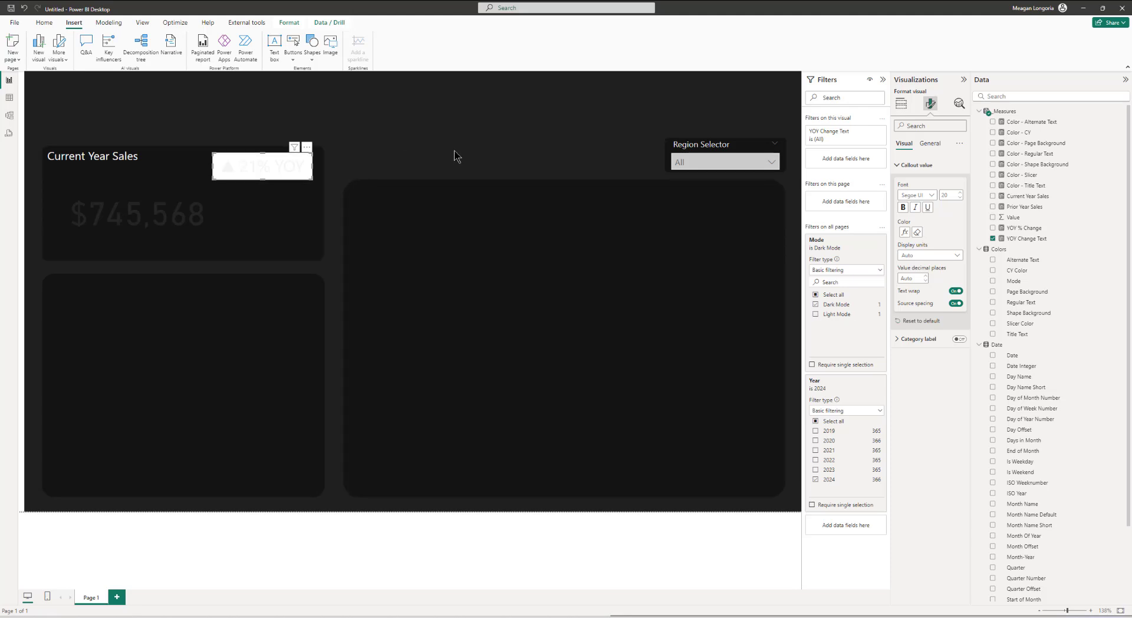
Step: Set the YOY card's background transparency to about 26% with the background turned on
{"action": "left_click", "coordinate": [931, 144]}
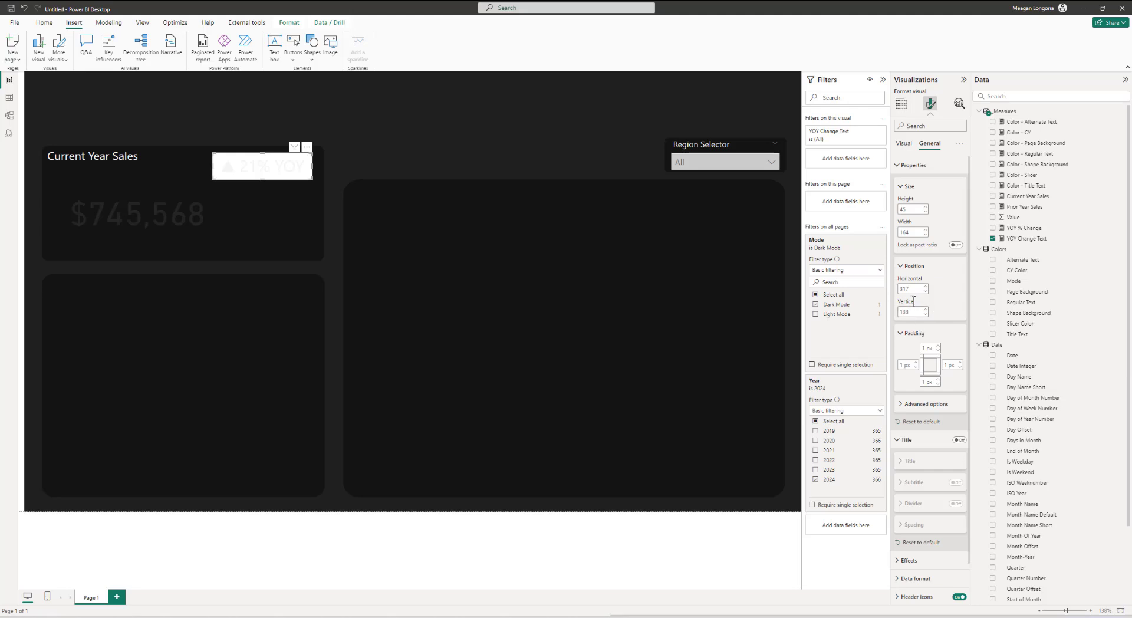
{"action": "scroll", "coordinate": [914, 301], "scroll_direction": "down", "scroll_amount": 1}
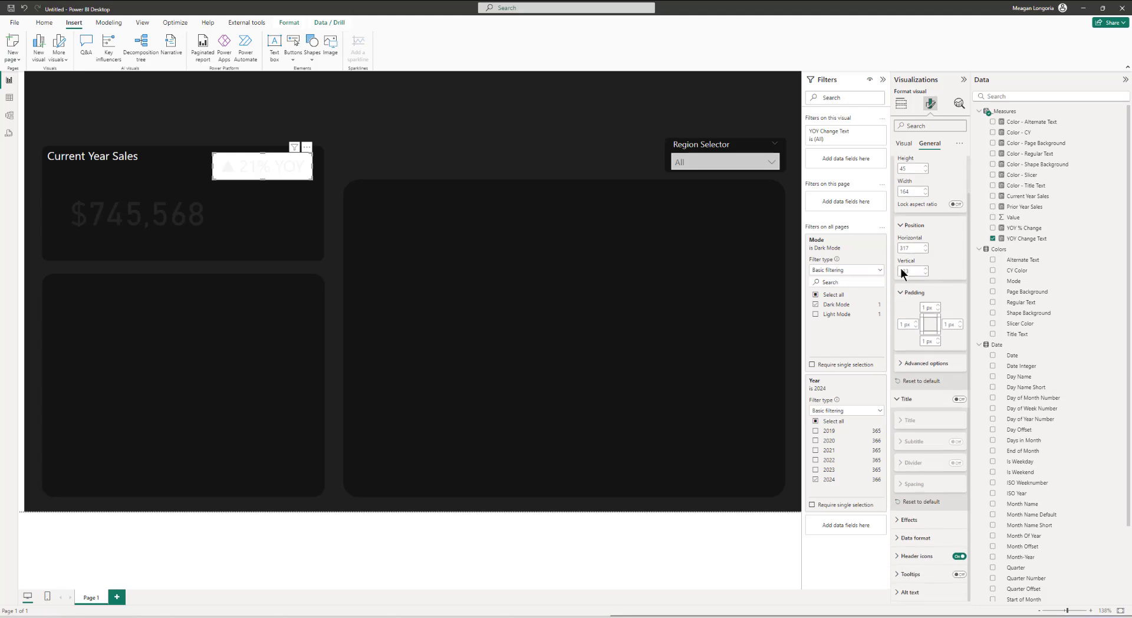
{"action": "left_click", "coordinate": [914, 519]}
{"action": "scroll", "coordinate": [935, 468], "scroll_direction": "down", "scroll_amount": 3}
{"action": "left_click", "coordinate": [935, 458]}
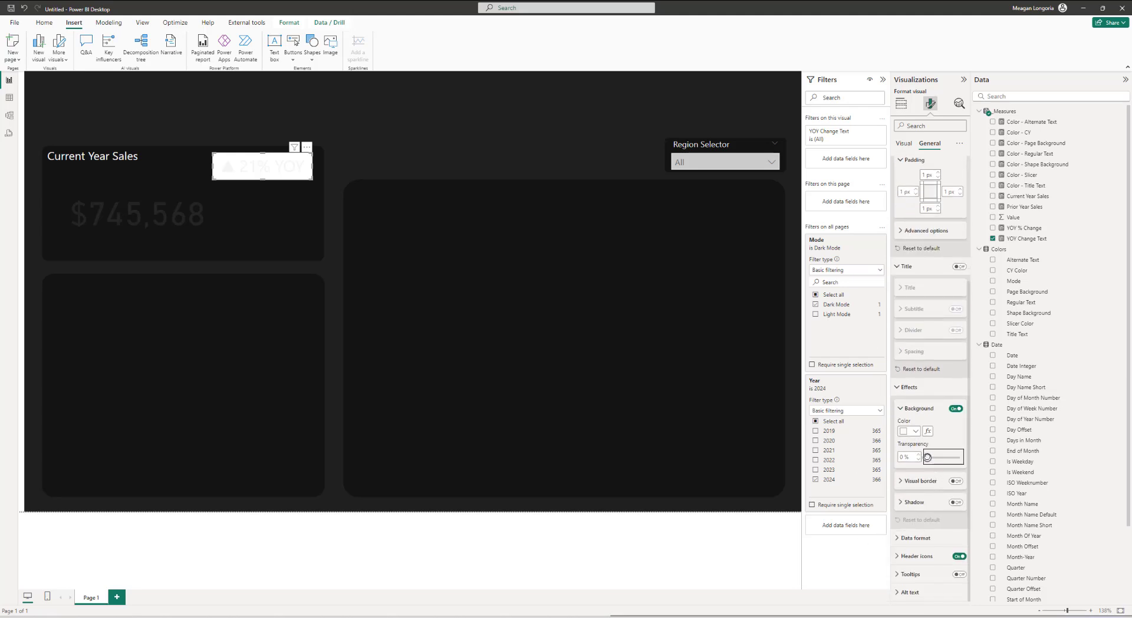
{"action": "left_click", "coordinate": [945, 406]}
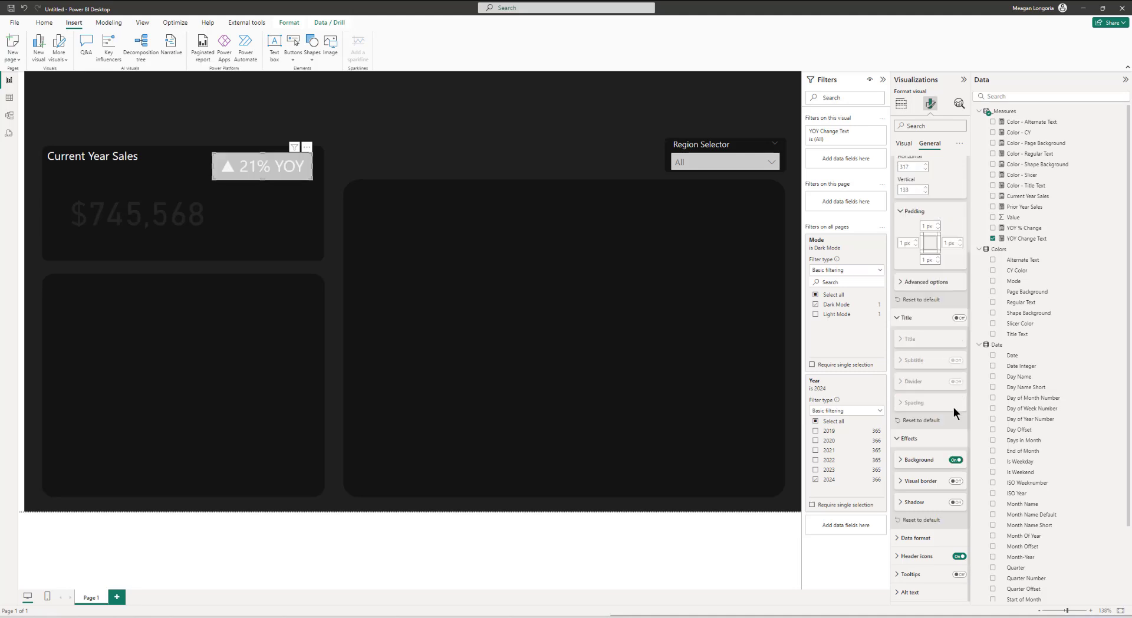
{"action": "left_click", "coordinate": [953, 460]}
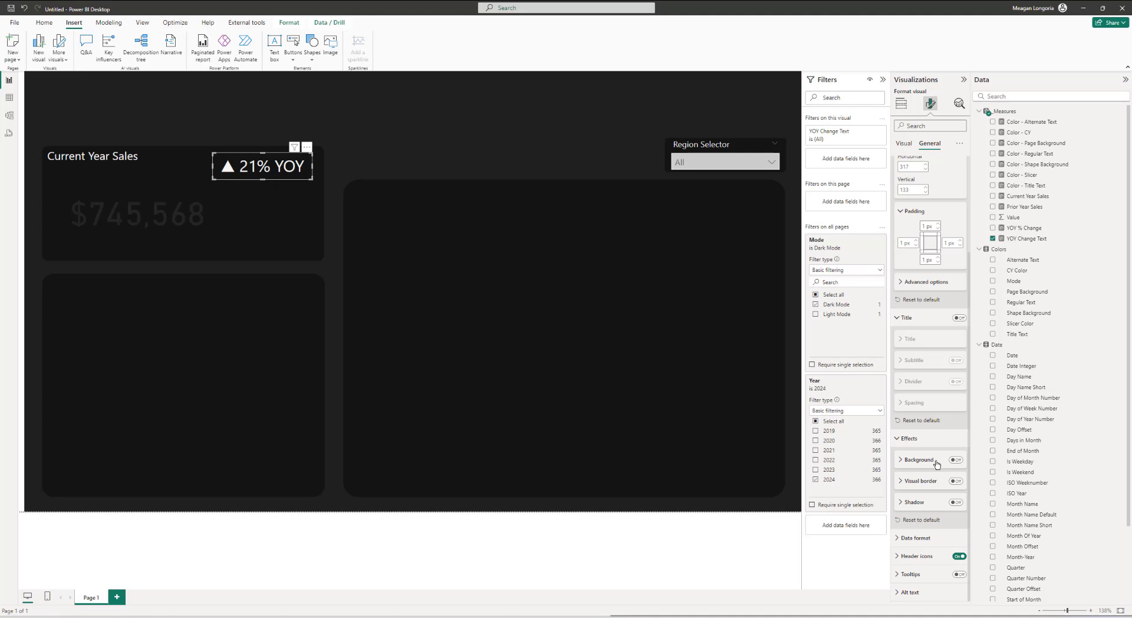
{"action": "left_click", "coordinate": [937, 463]}
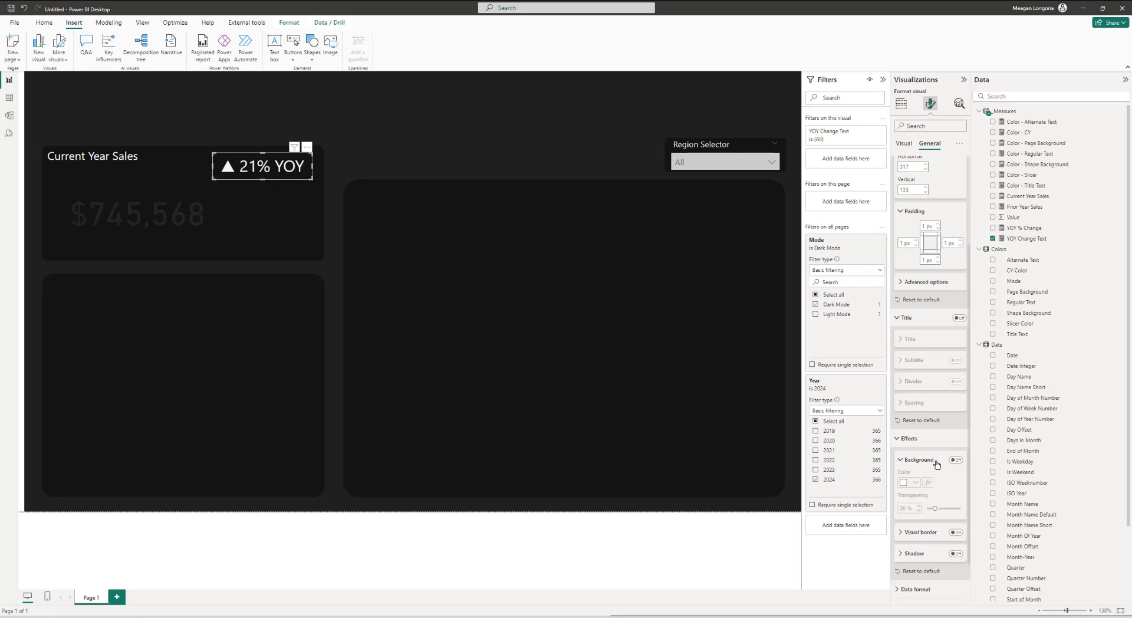
{"action": "scroll", "coordinate": [946, 442], "scroll_direction": "down", "scroll_amount": 2}
{"action": "left_click", "coordinate": [952, 411]}
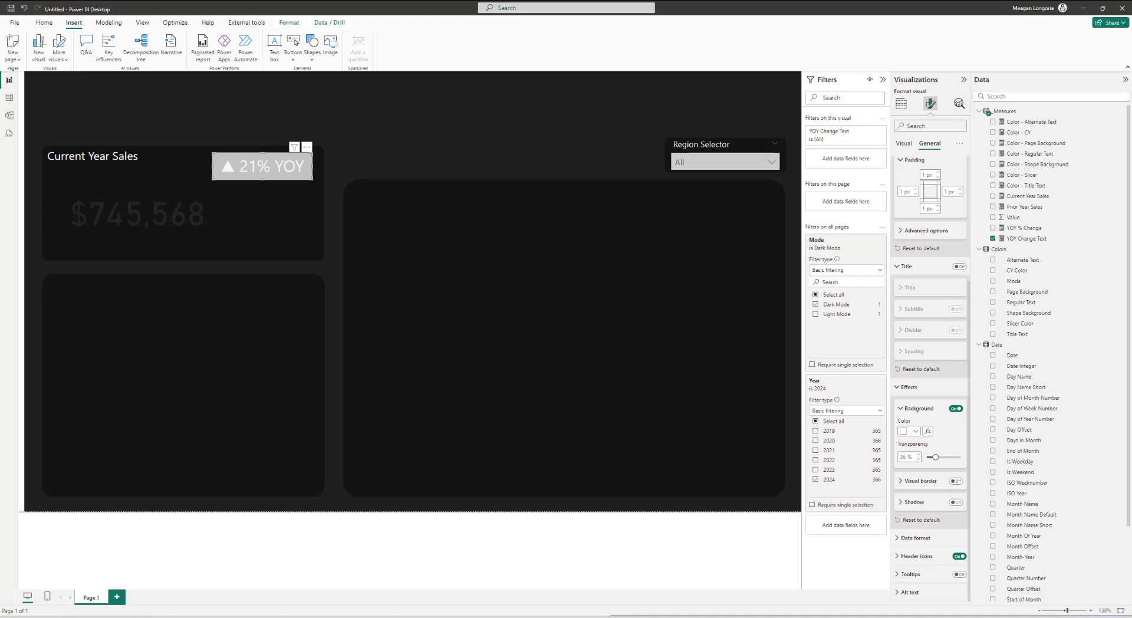
Step: Conditionally format the YOY card's background color by field value using the Color - CY measure
{"action": "left_click", "coordinate": [928, 432]}
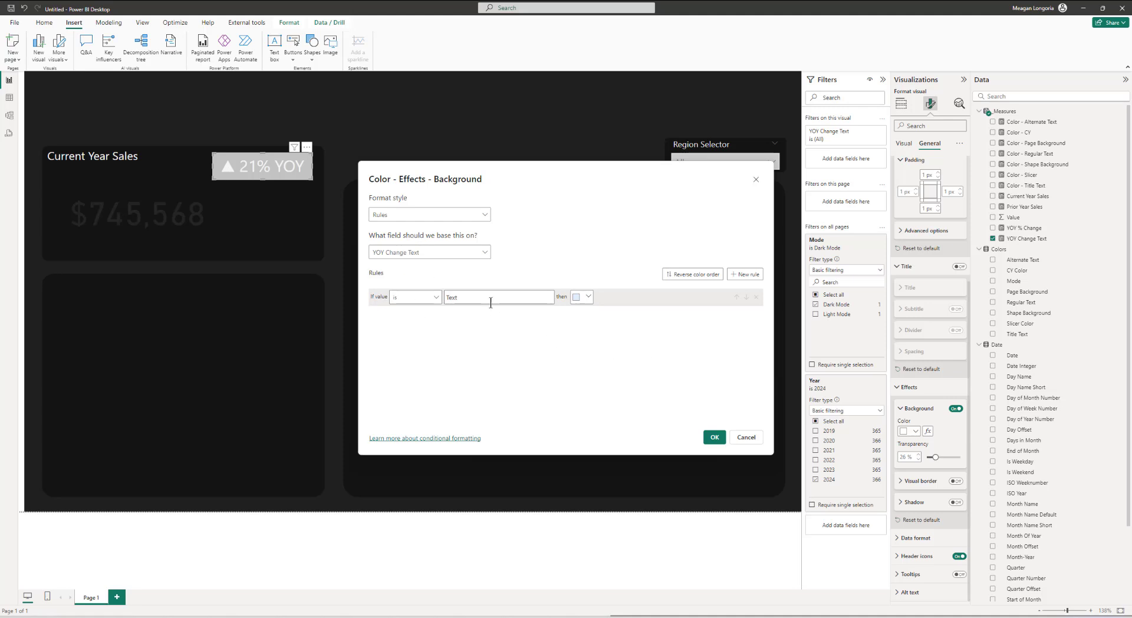
{"action": "left_click", "coordinate": [393, 214]}
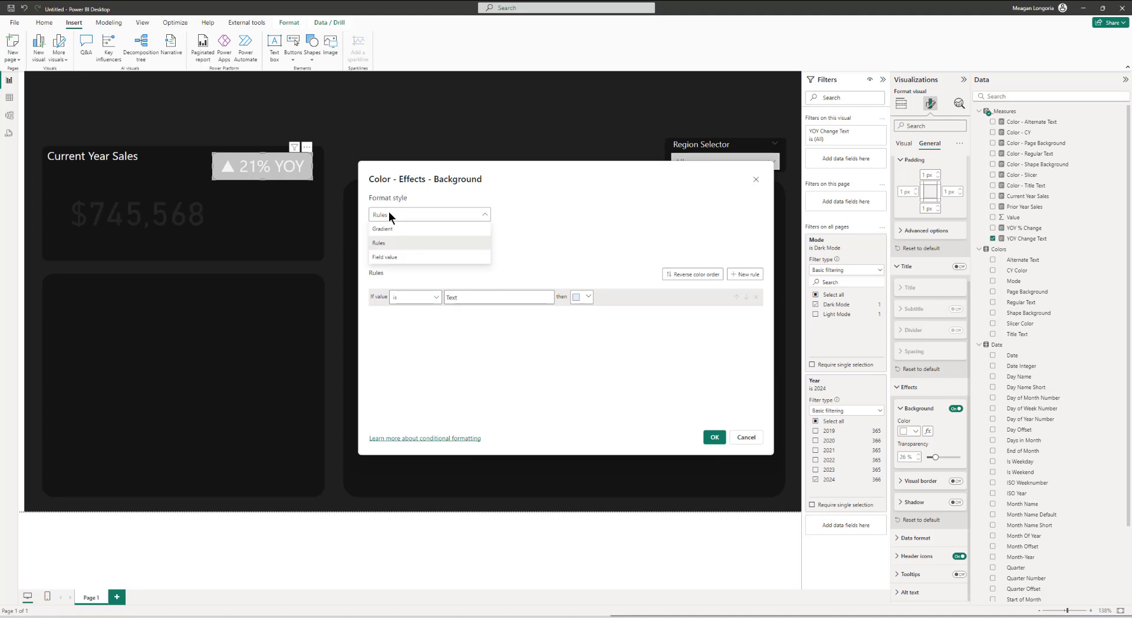
{"action": "left_click", "coordinate": [388, 257]}
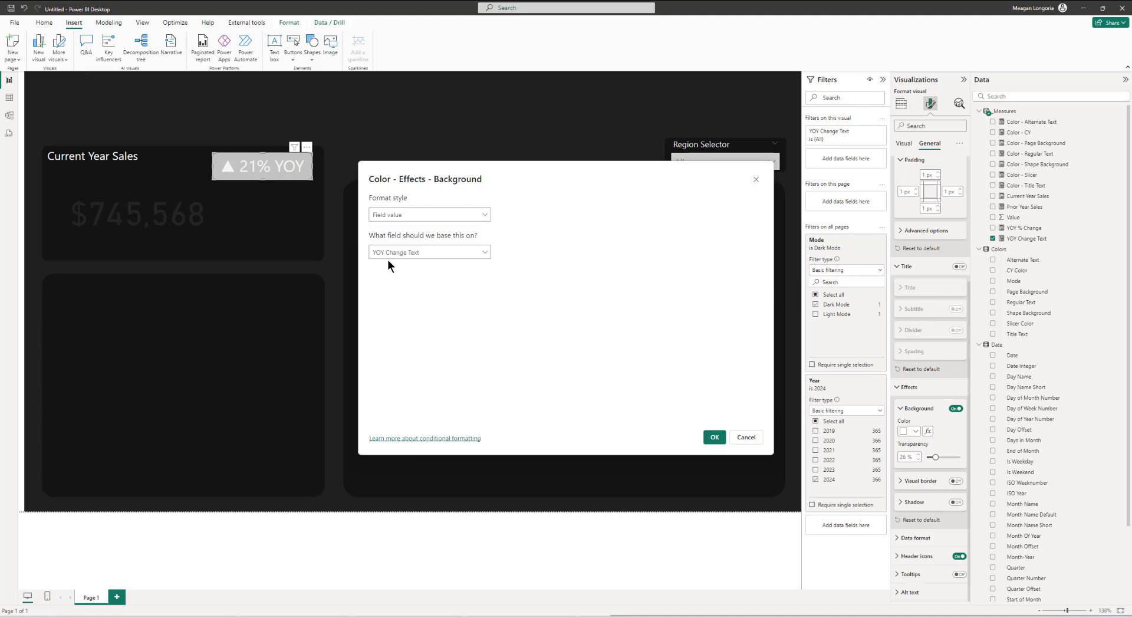
{"action": "left_click", "coordinate": [390, 252]}
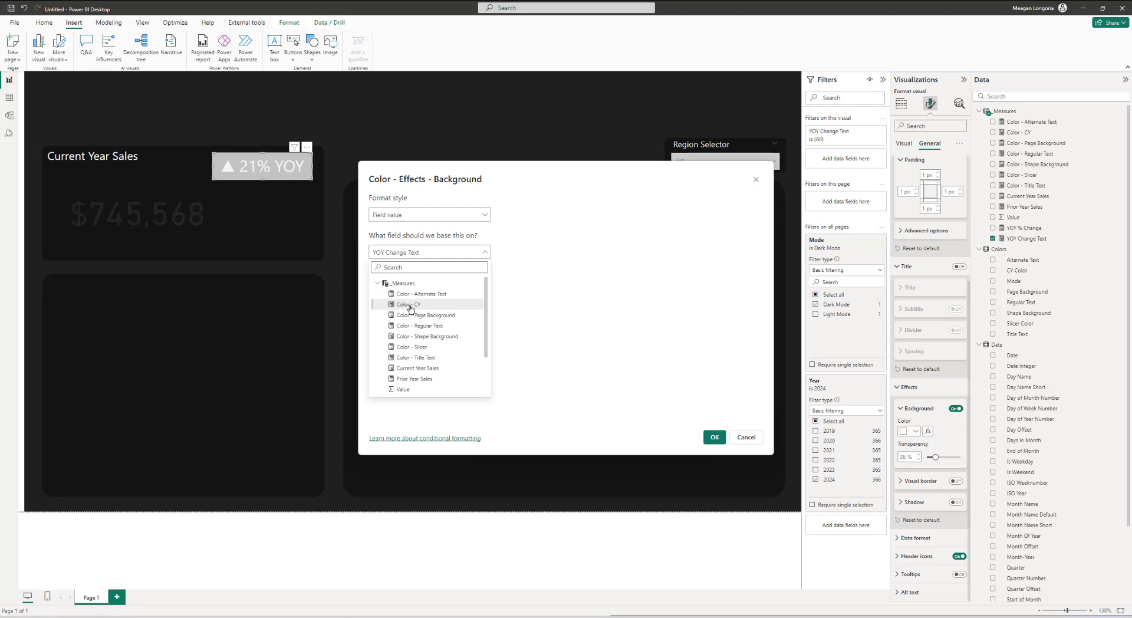
{"action": "left_click", "coordinate": [410, 307]}
{"action": "left_click", "coordinate": [715, 437]}
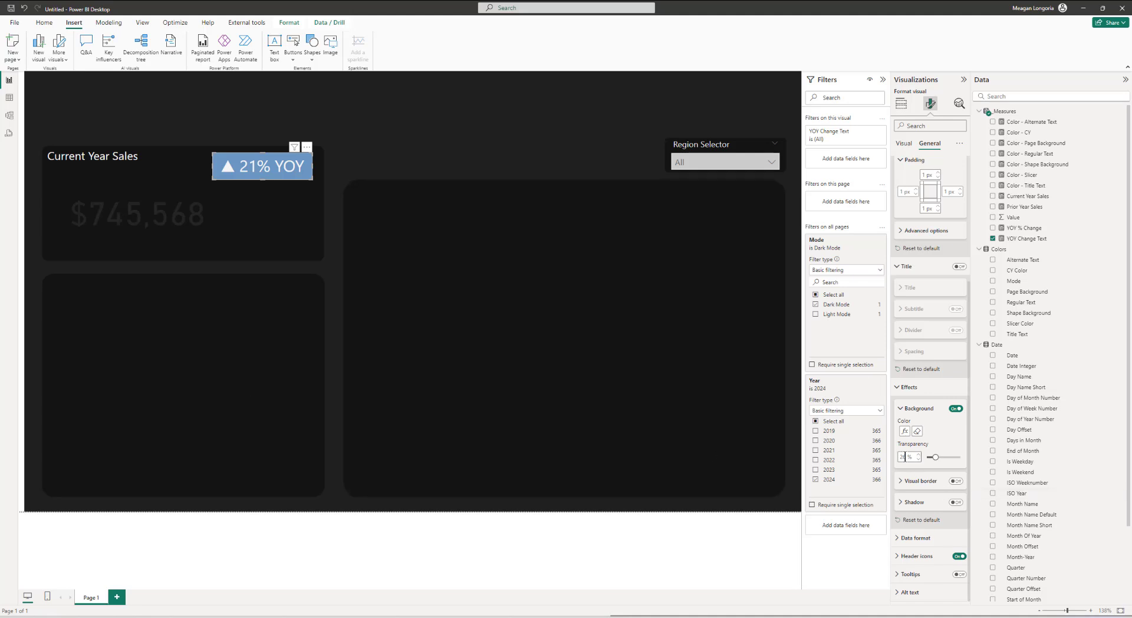
Step: Set the YOY card's background transparency to 10%
{"action": "left_click_drag", "start_coordinate": [905, 457], "coordinate": [897, 458]}
{"action": "type", "text": "10"}
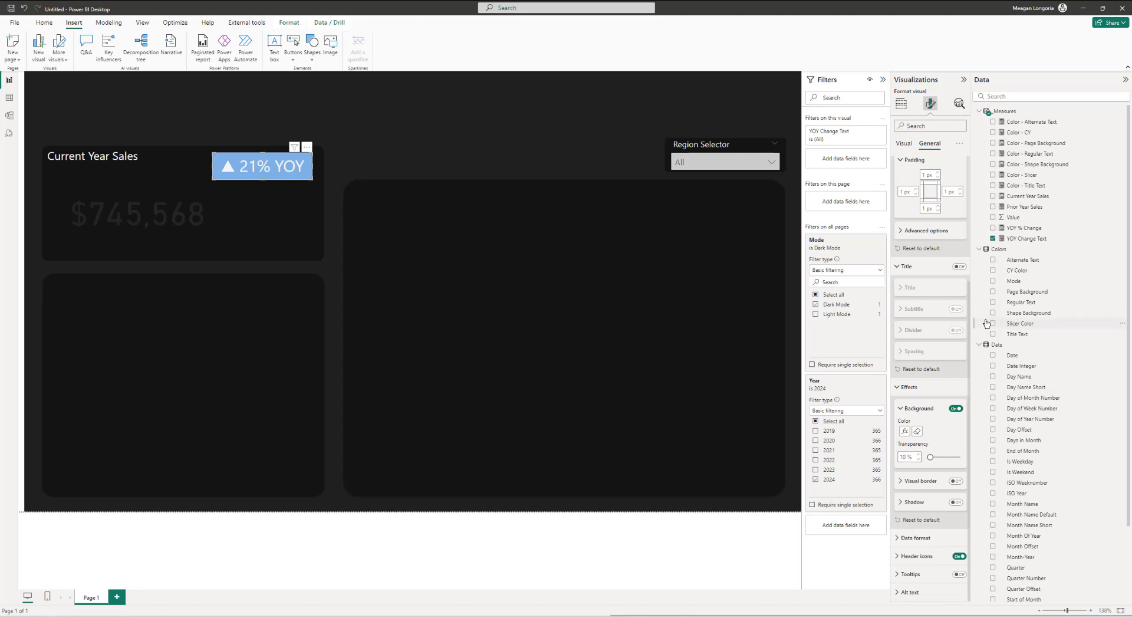
{"action": "left_click", "coordinate": [911, 266]}
{"action": "left_click", "coordinate": [914, 263]}
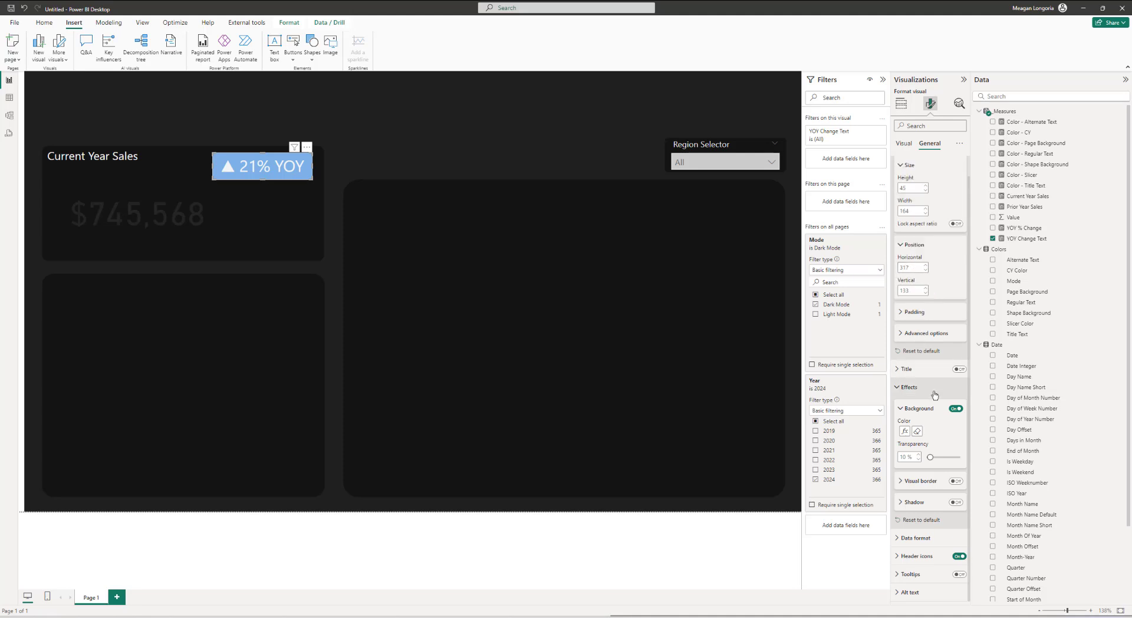
{"action": "left_click", "coordinate": [908, 410]}
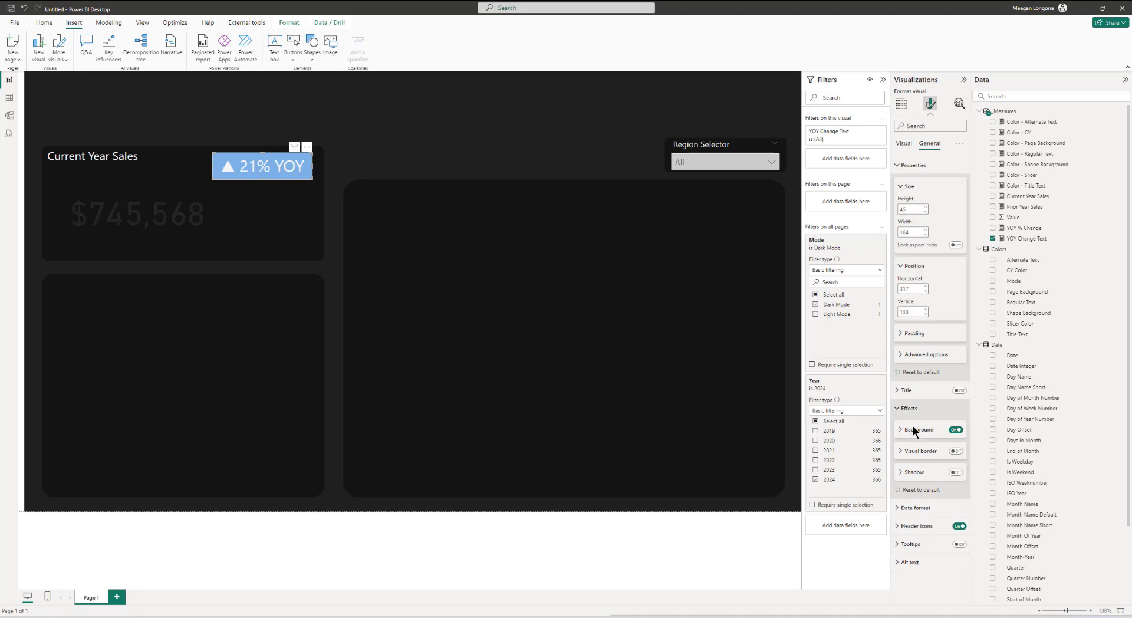
Step: Turn on the YOY card's visual border with a pasted custom color and 15 px rounded corners
{"action": "left_click", "coordinate": [956, 452]}
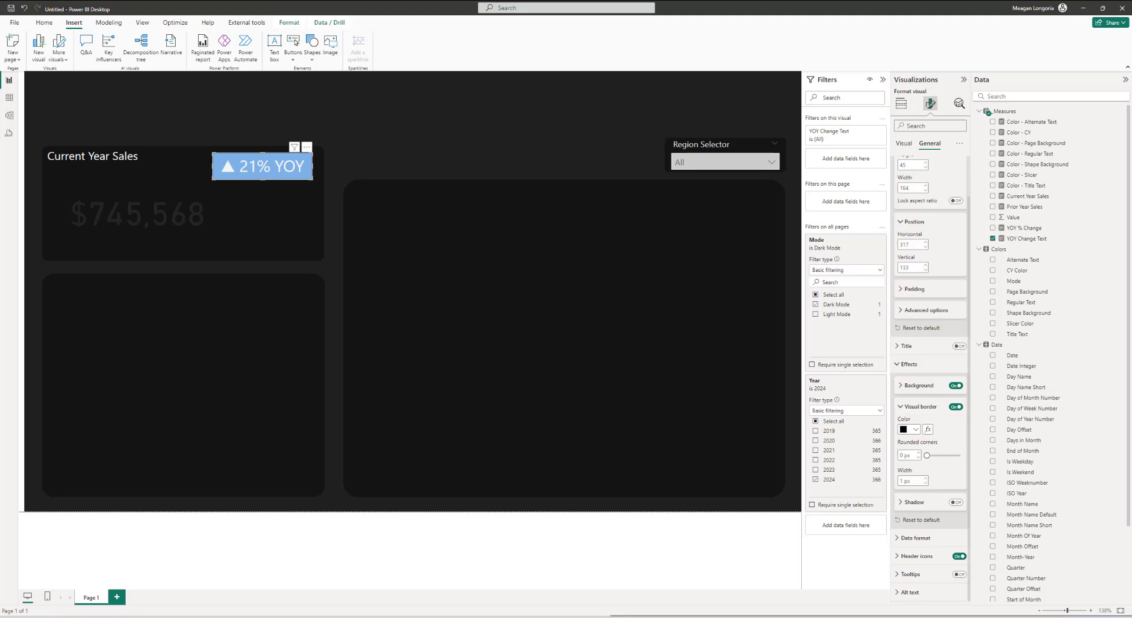
{"action": "left_click", "coordinate": [915, 430]}
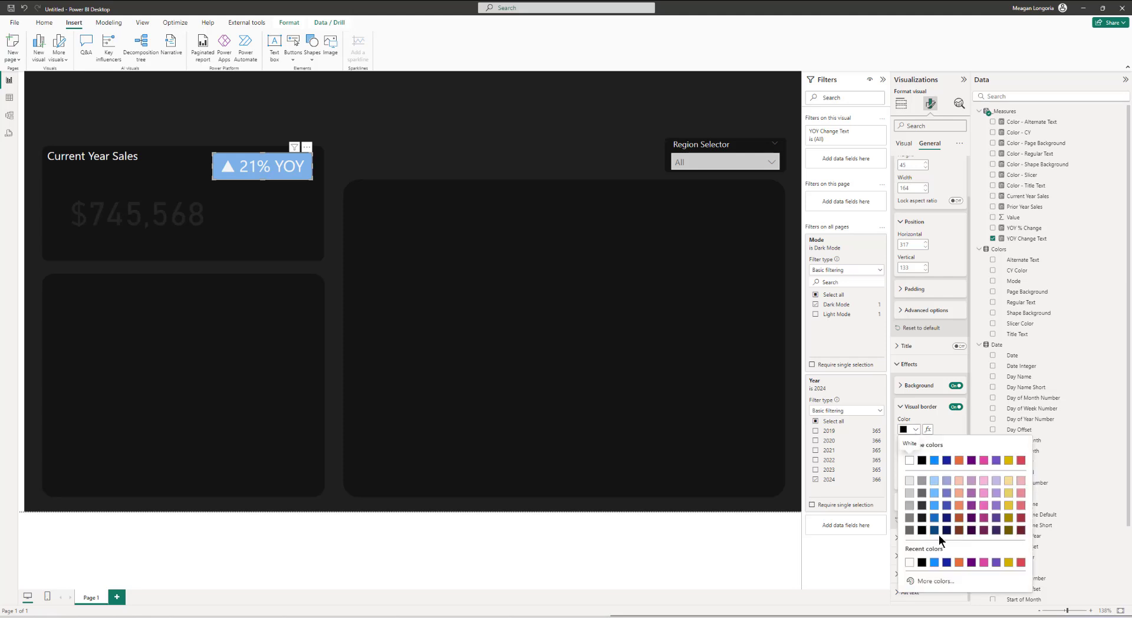
{"action": "left_click", "coordinate": [934, 581]}
{"action": "type", "text": "#A0D1FF"}
{"action": "left_click", "coordinate": [950, 427]}
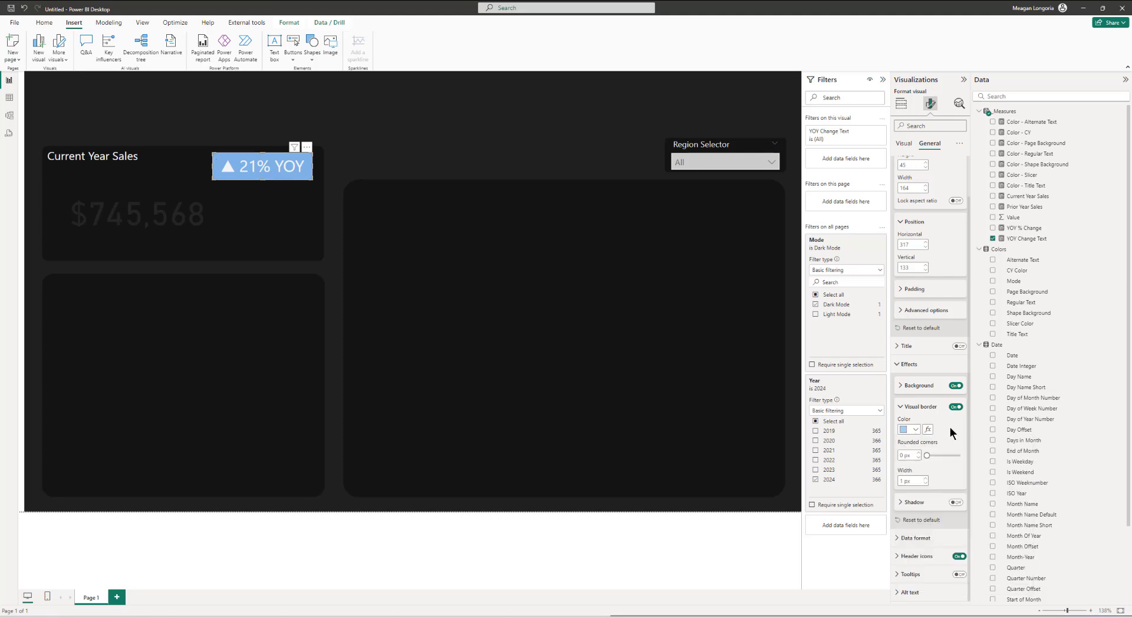
{"action": "left_click", "coordinate": [903, 455]}
{"action": "type", "text": "15"}
Step: Conditionally format the YOY card's callout value color by field value using the Color - Alternate Text measure
{"action": "left_click", "coordinate": [902, 143]}
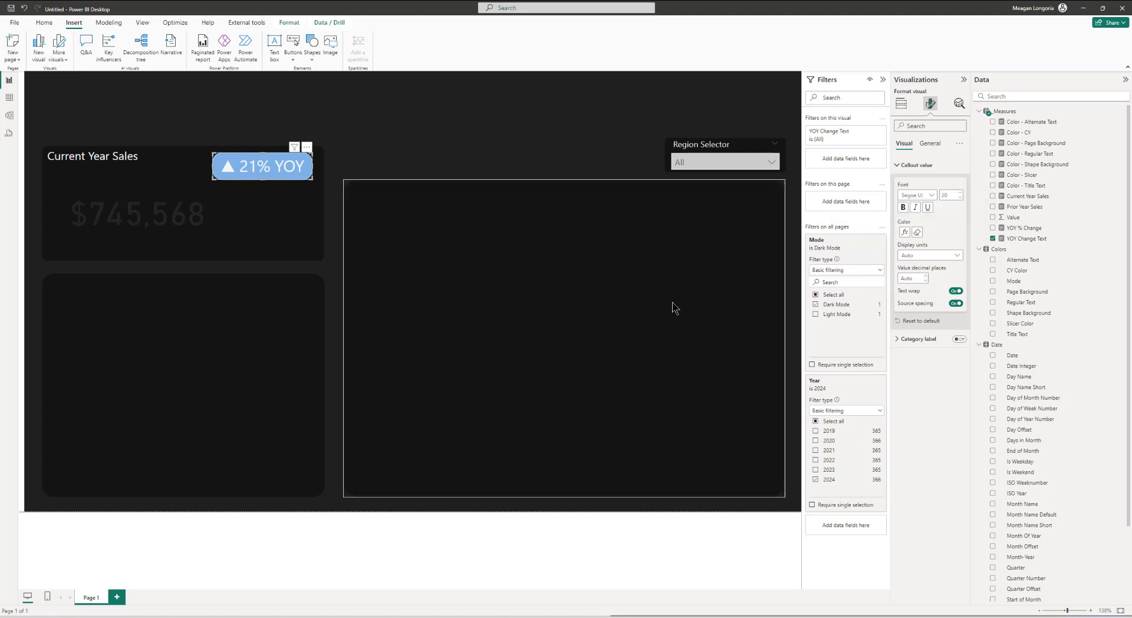
{"action": "left_click", "coordinate": [905, 233]}
{"action": "left_click", "coordinate": [411, 254]}
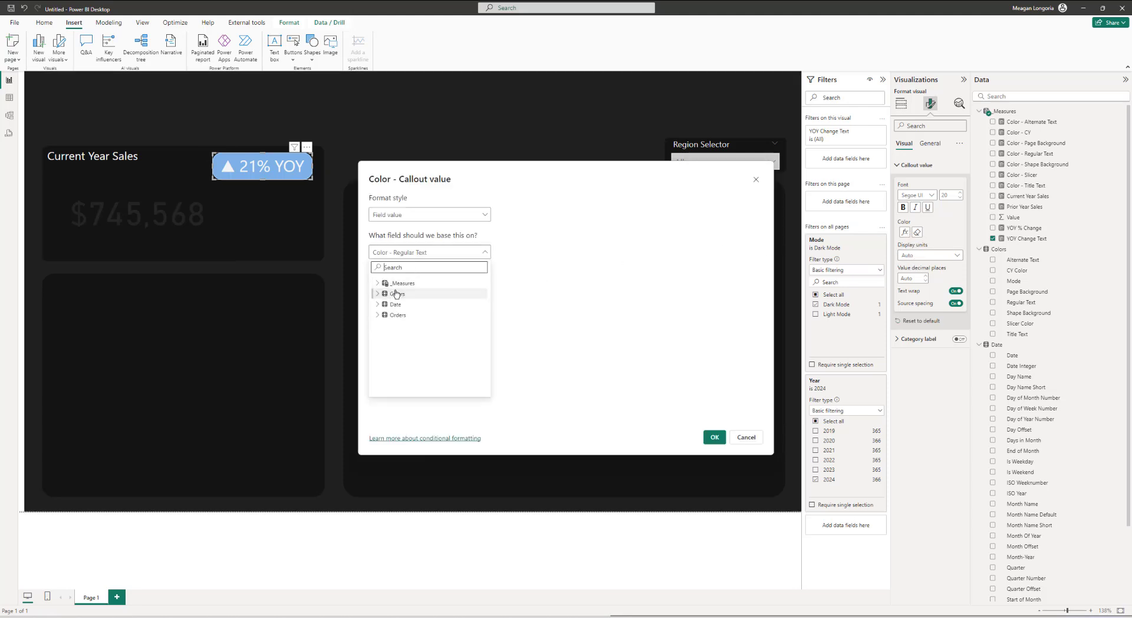
{"action": "left_click", "coordinate": [383, 283]}
{"action": "left_click", "coordinate": [420, 304]}
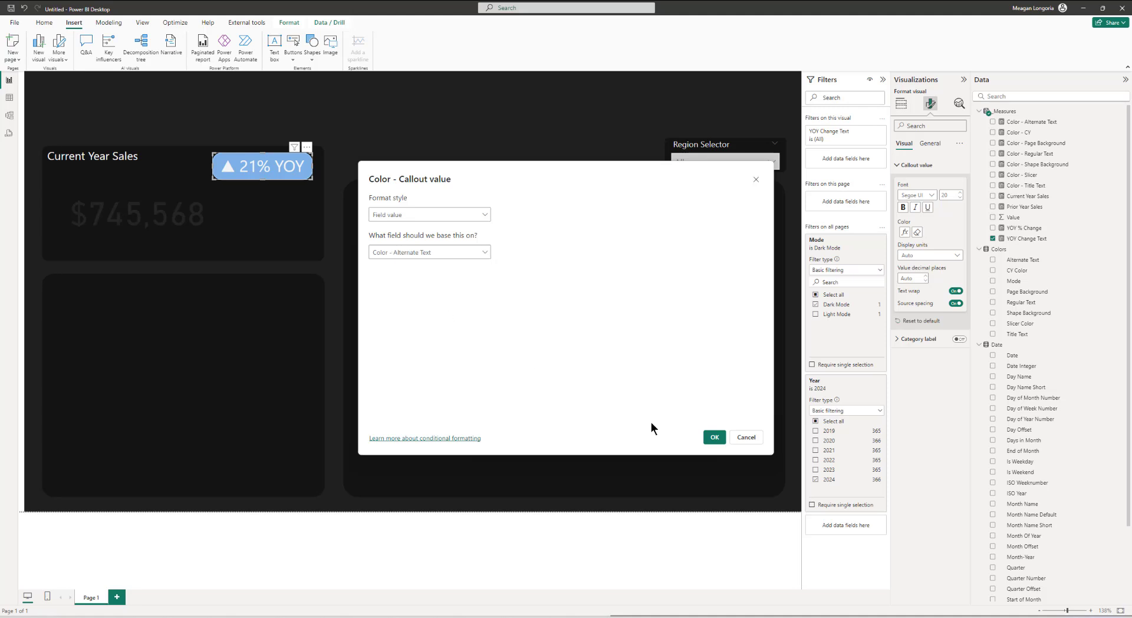
{"action": "left_click", "coordinate": [714, 436]}
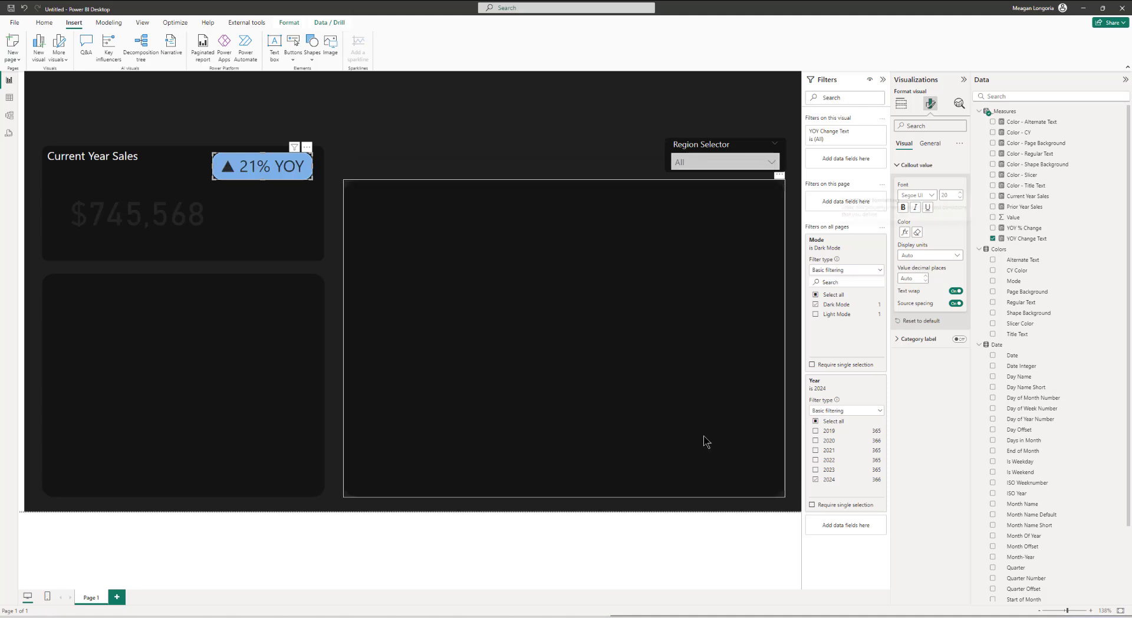
Step: Conditionally format the Current Year Sales card's callout value color by field value using the Color - Regular Text measure
{"action": "left_click", "coordinate": [200, 203]}
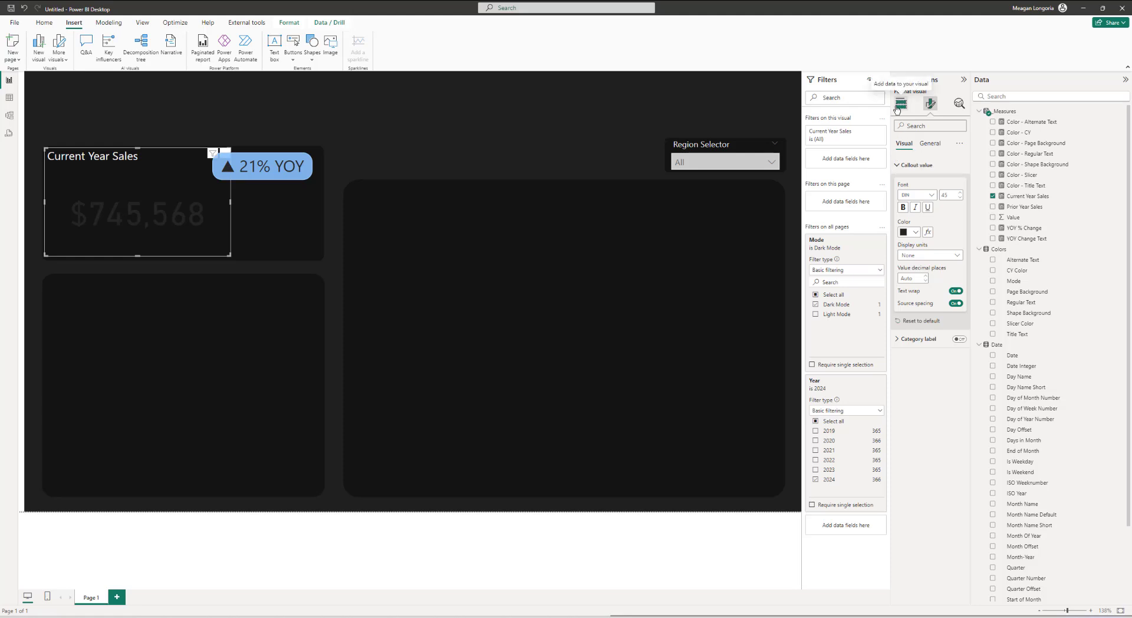
{"action": "left_click", "coordinate": [928, 231]}
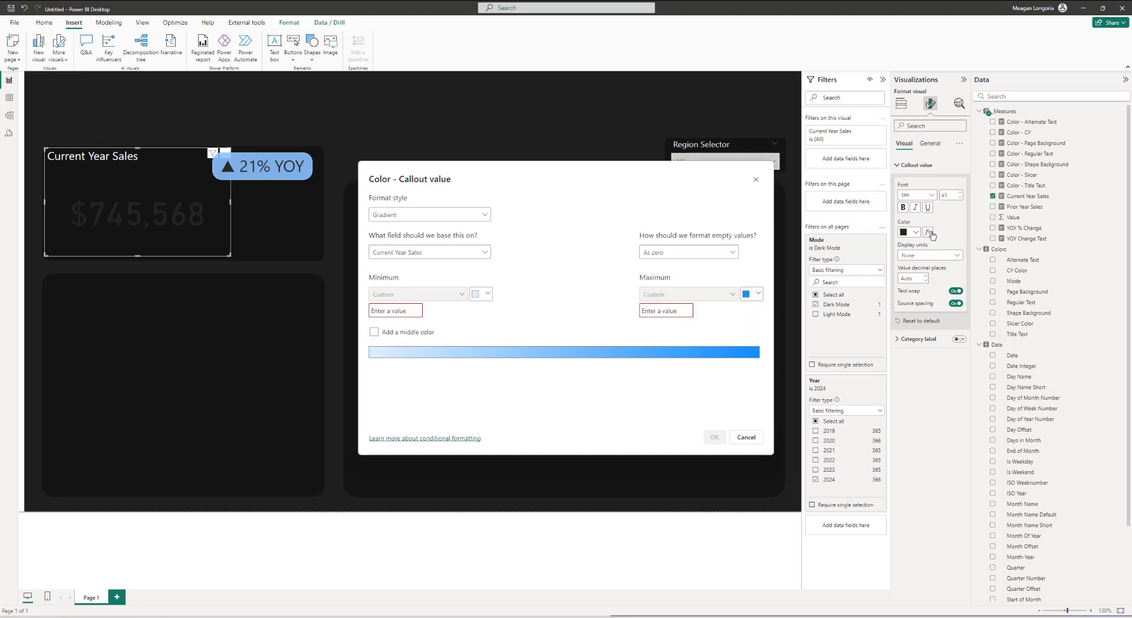
{"action": "left_click", "coordinate": [394, 217]}
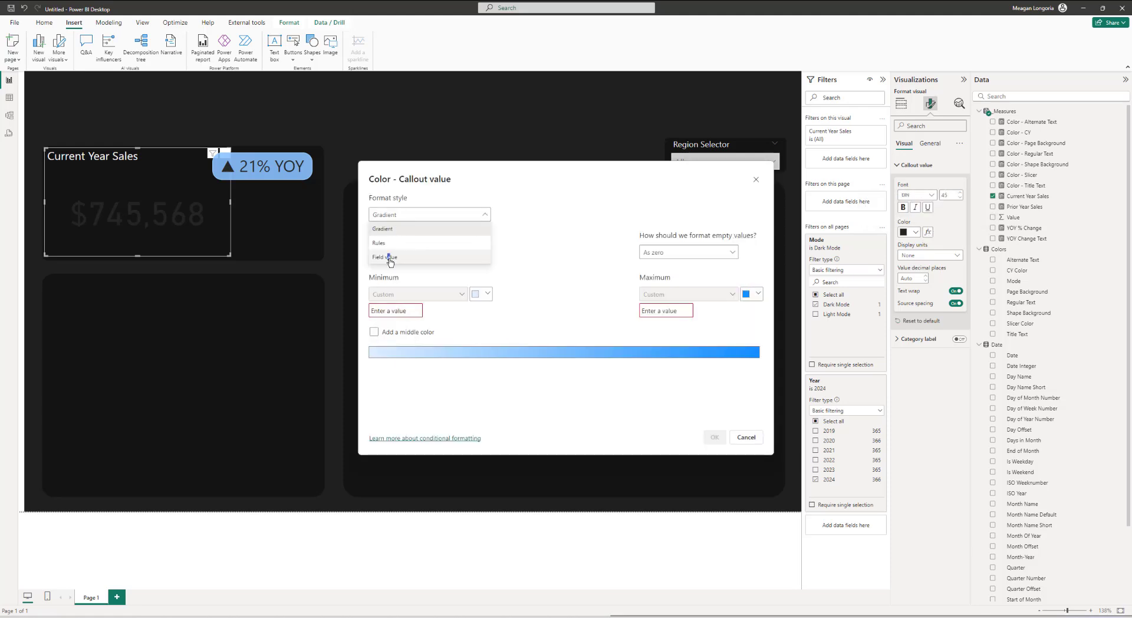
{"action": "left_click", "coordinate": [386, 255]}
{"action": "left_click", "coordinate": [386, 252]}
{"action": "left_click", "coordinate": [399, 285]}
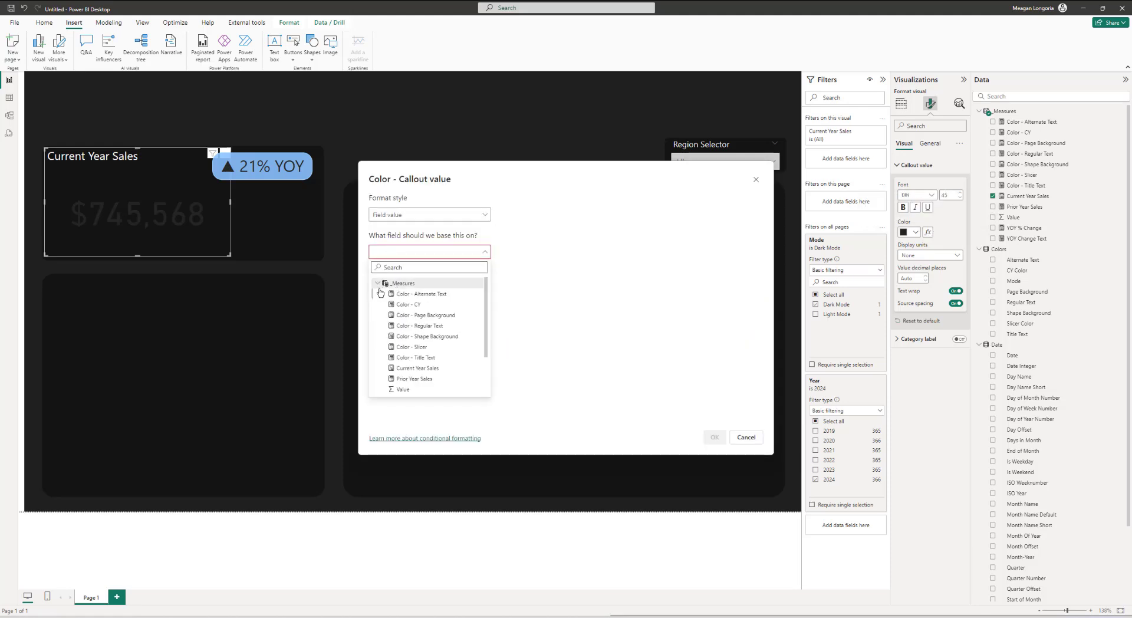
{"action": "left_click", "coordinate": [420, 325]}
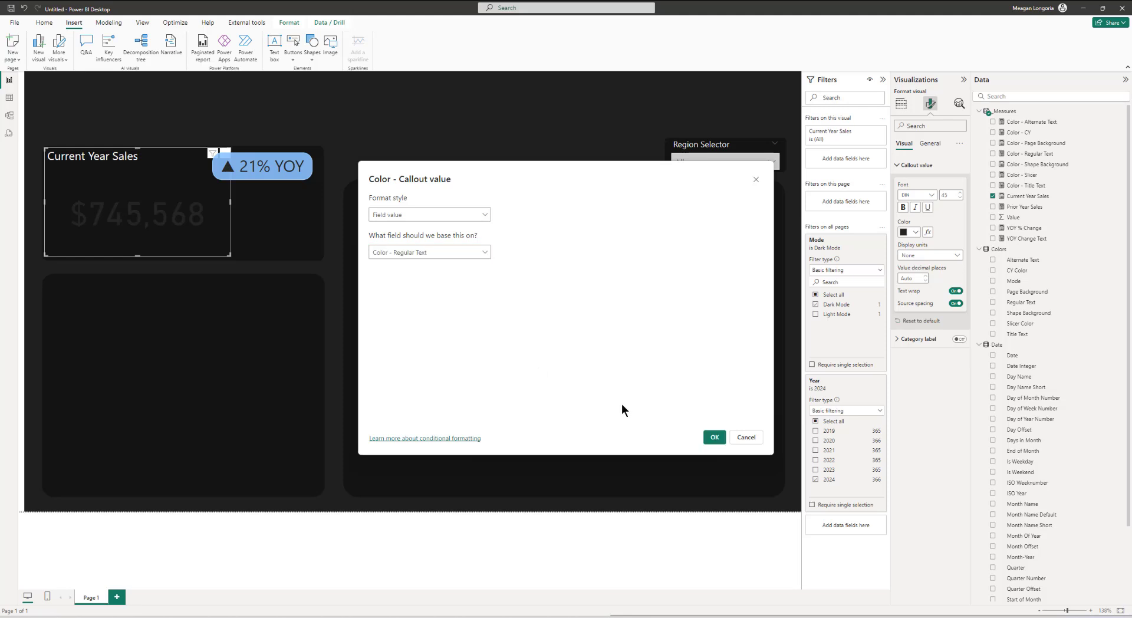
{"action": "left_click", "coordinate": [713, 439]}
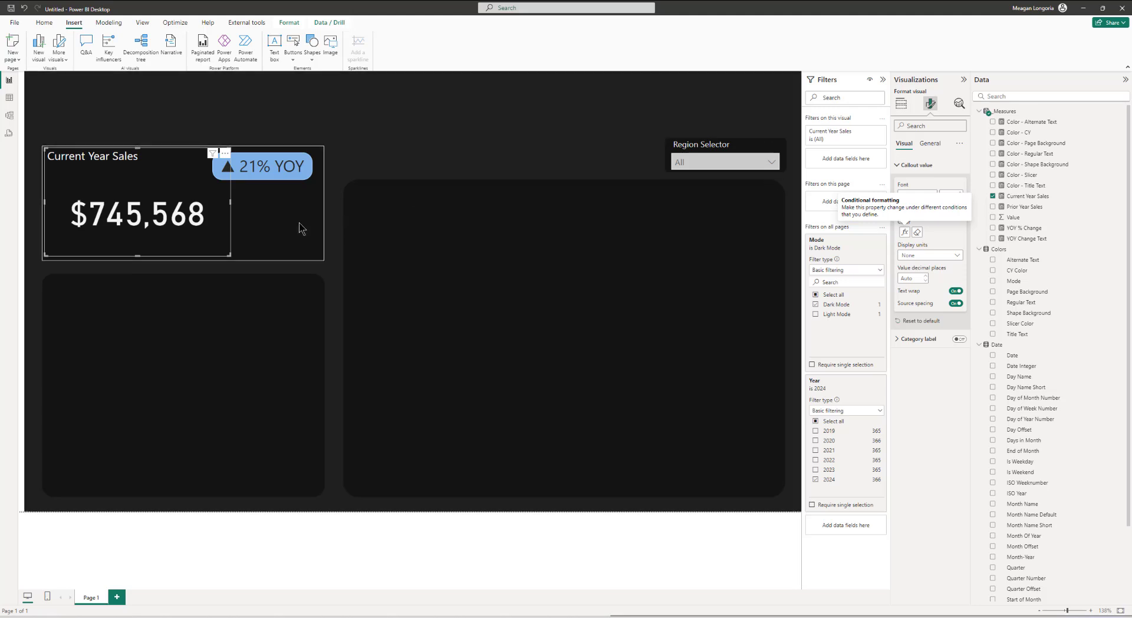
Step: Switch the Mode filter to Light Mode to preview the report
{"action": "left_click", "coordinate": [369, 163]}
{"action": "left_click", "coordinate": [316, 543]}
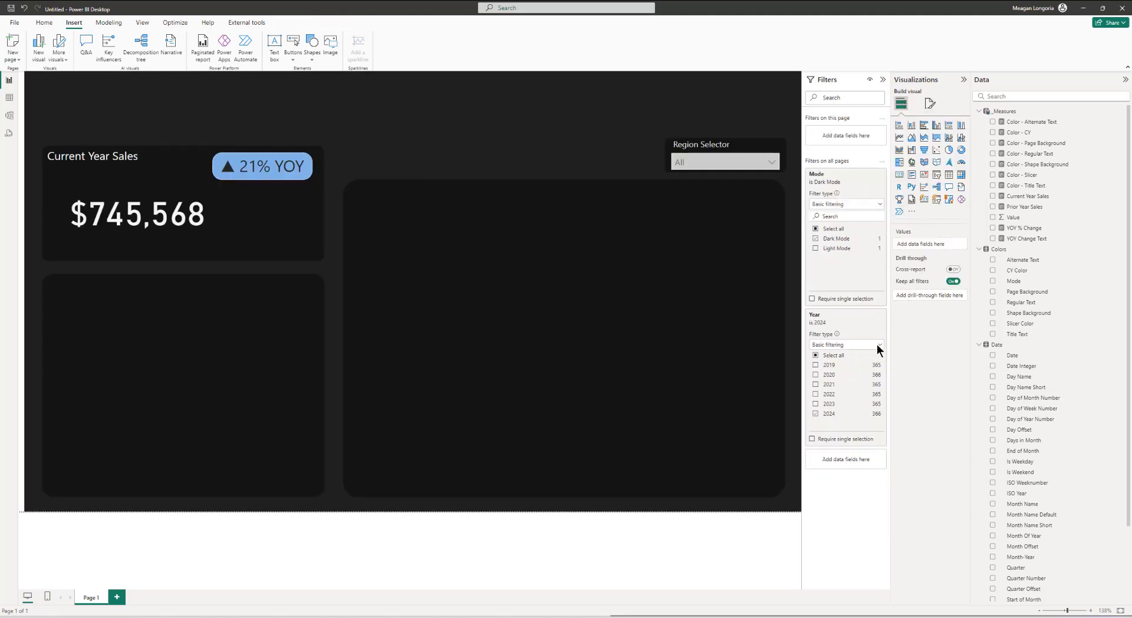
{"action": "left_click", "coordinate": [816, 249]}
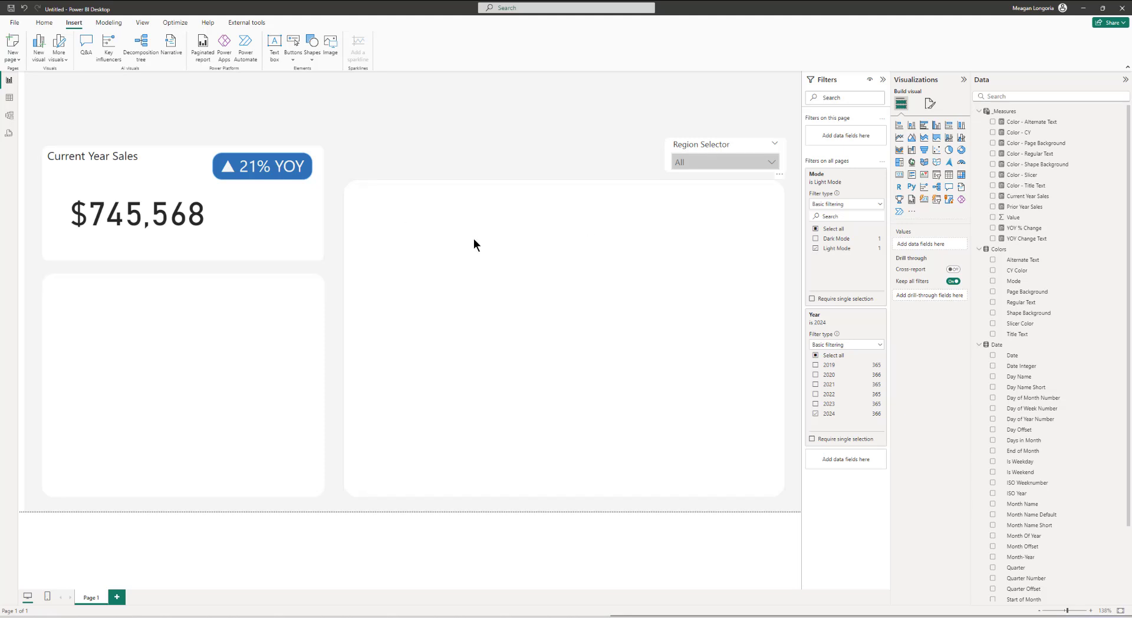
Step: Insert a clustered bar chart into the lower-left panel showing Current Year Sales by Category
{"action": "left_click", "coordinate": [900, 126]}
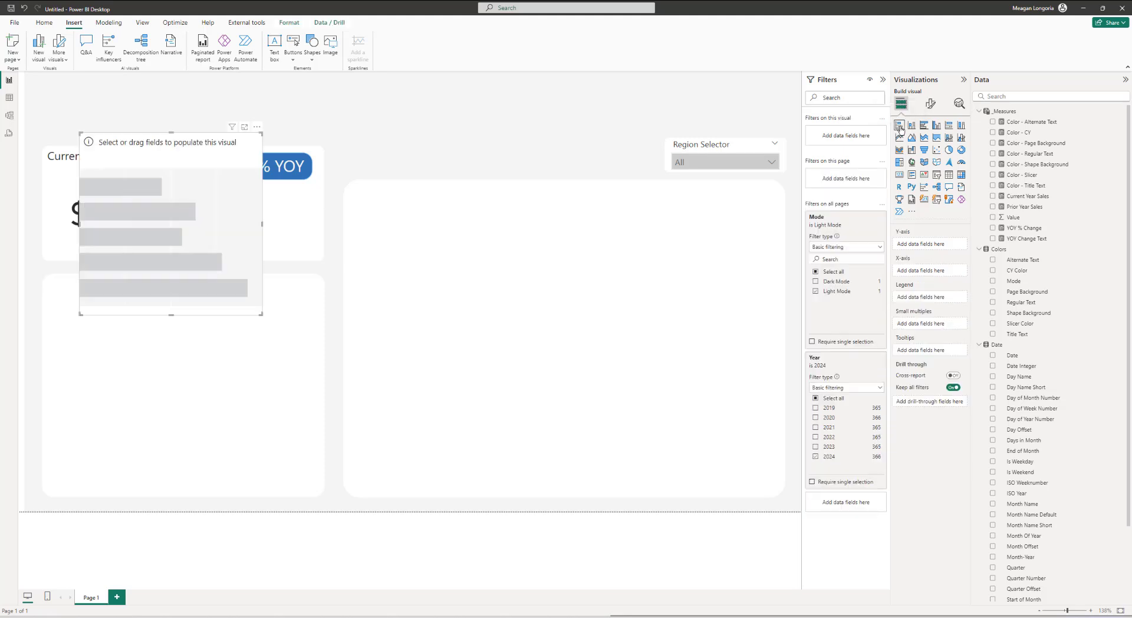
{"action": "left_click_drag", "start_coordinate": [144, 246], "coordinate": [126, 376]}
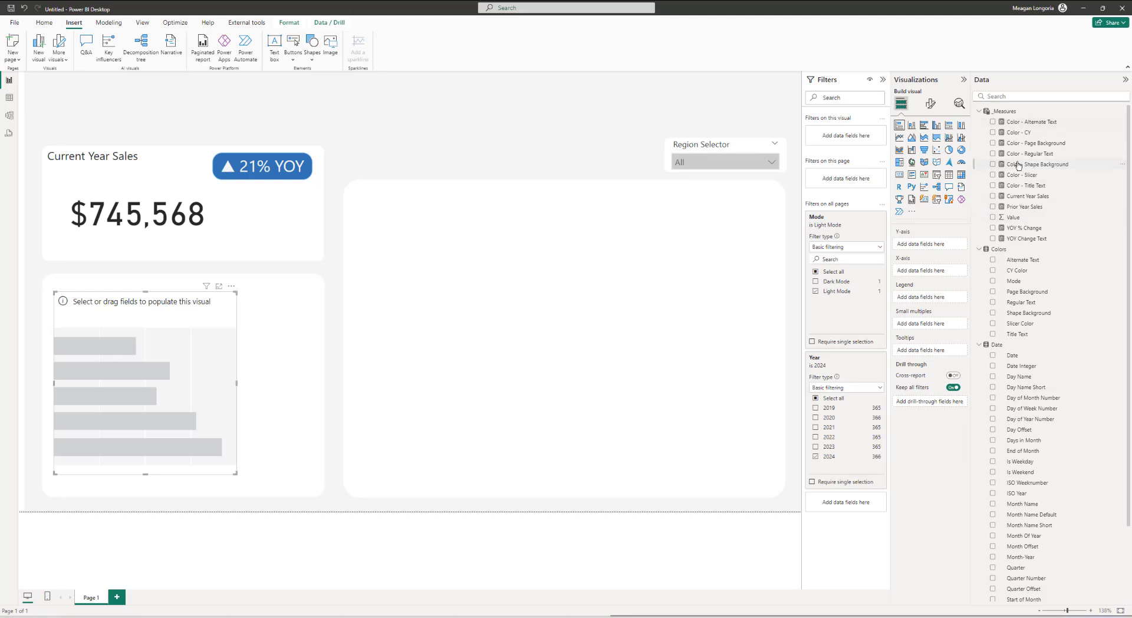
{"action": "left_click", "coordinate": [993, 196]}
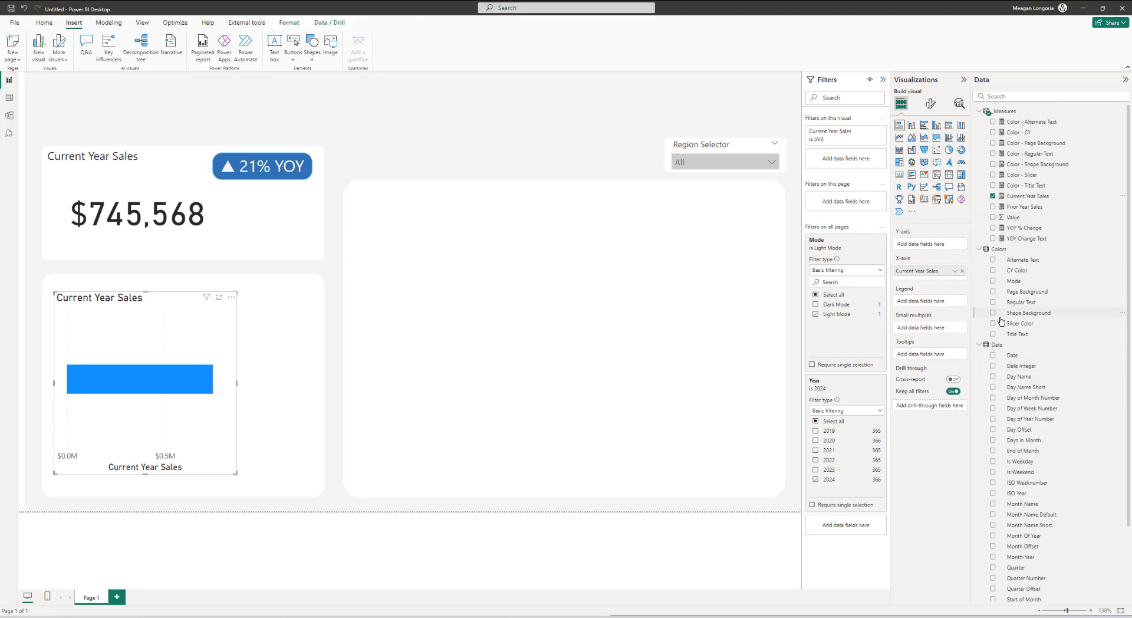
{"action": "scroll", "coordinate": [1002, 319], "scroll_direction": "down", "scroll_amount": 3}
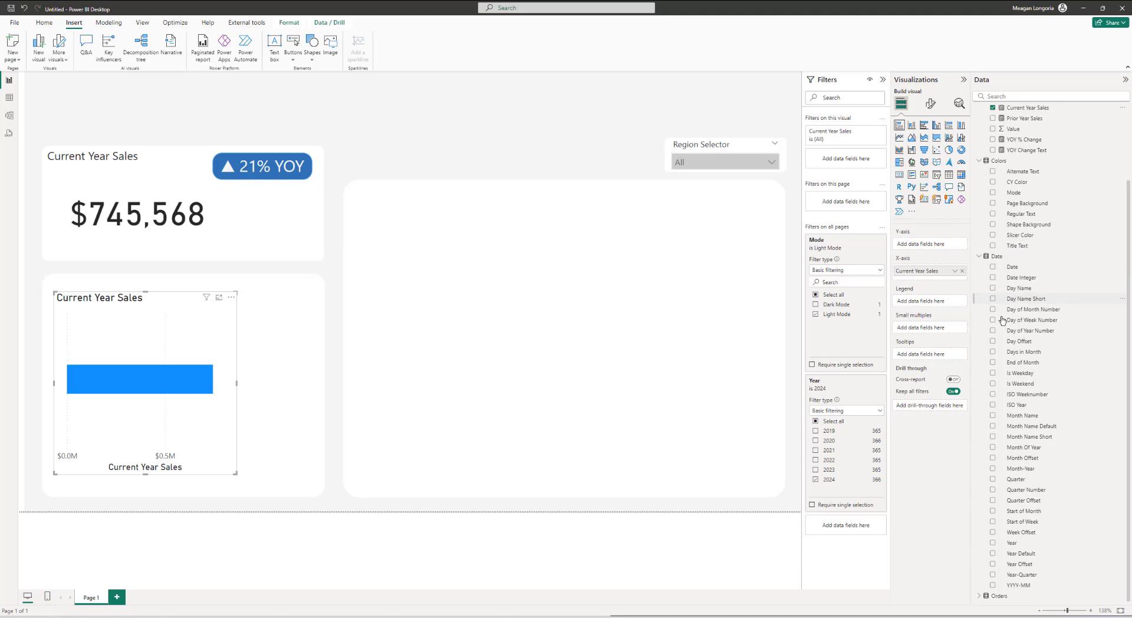
{"action": "left_click", "coordinate": [979, 595]}
{"action": "scroll", "coordinate": [1013, 546], "scroll_direction": "down", "scroll_amount": 7}
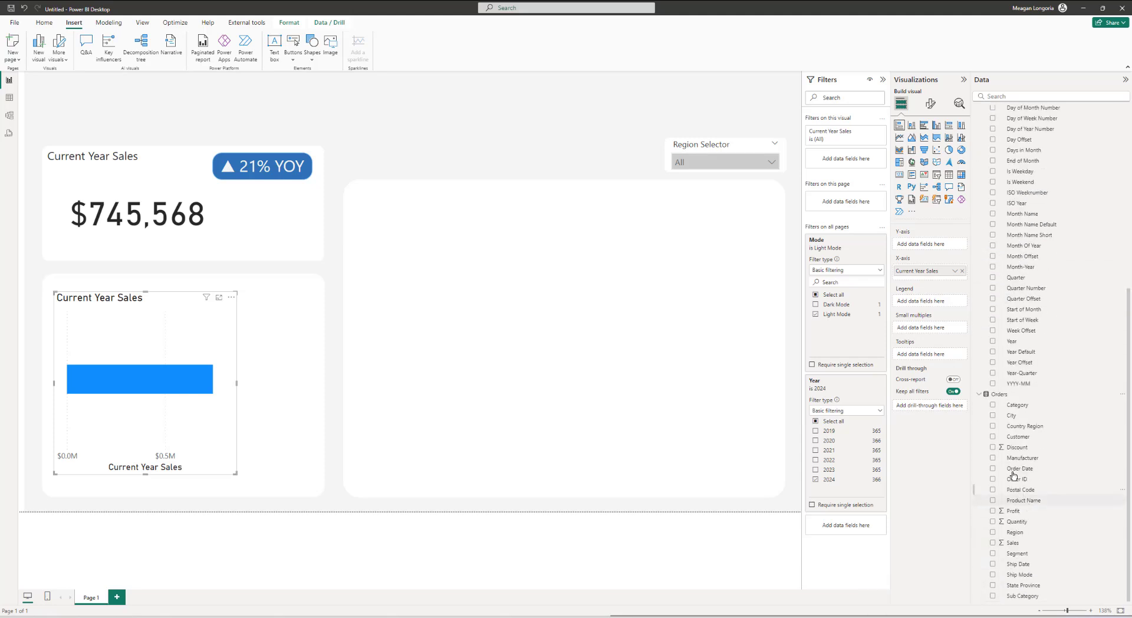
{"action": "left_click", "coordinate": [993, 405]}
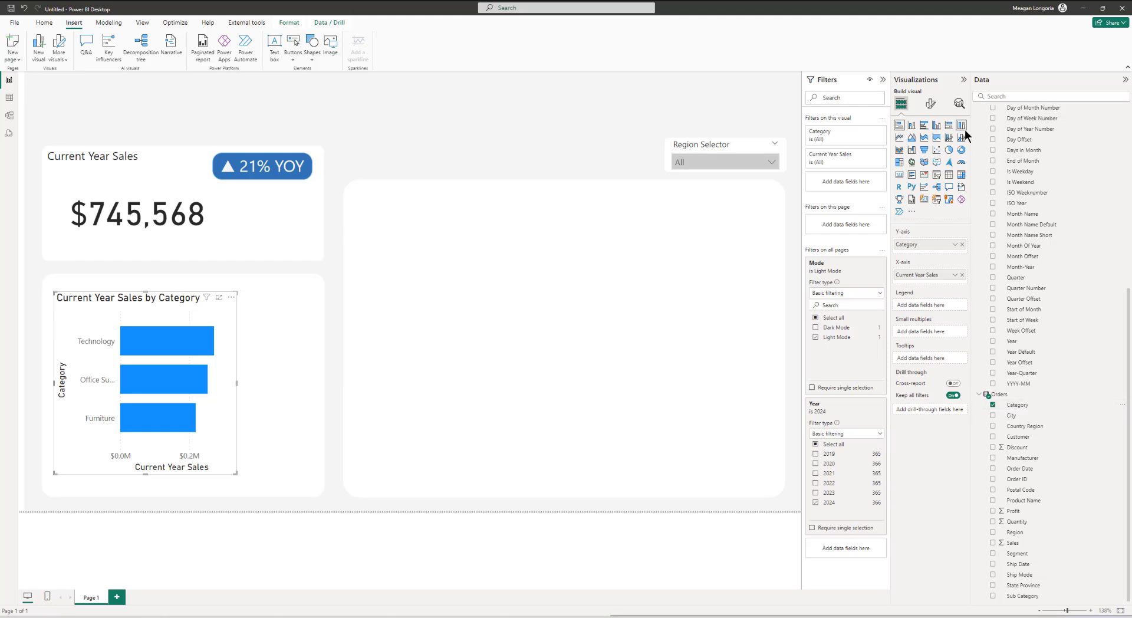
Step: Rename the bar chart's title to "Current vs Prior Year Sales By Category"
{"action": "left_click", "coordinate": [938, 112]}
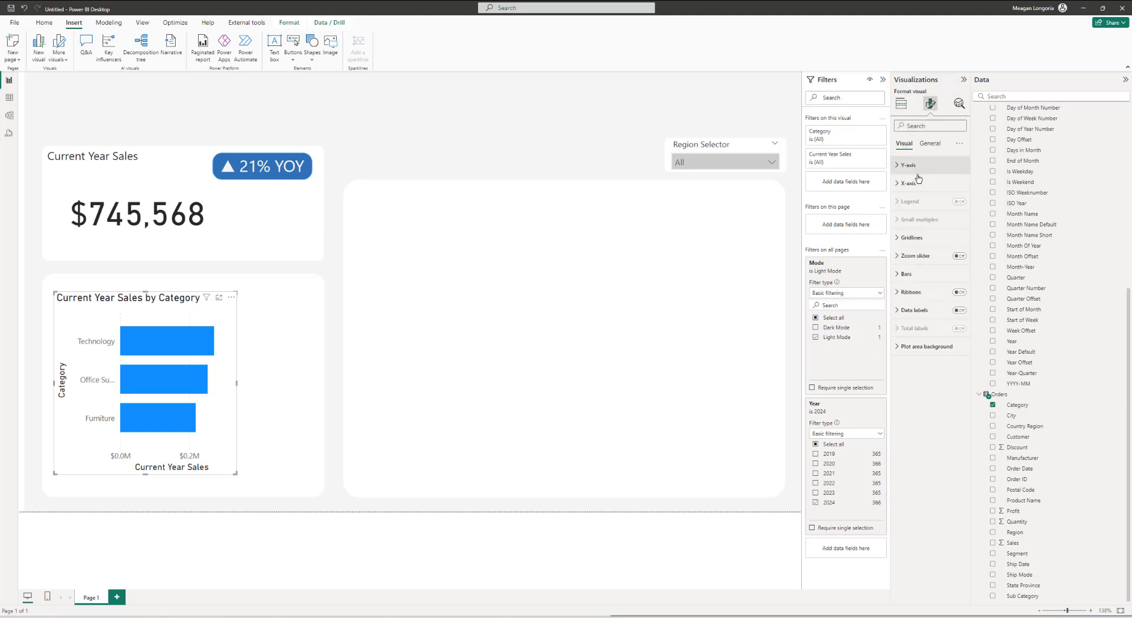
{"action": "left_click", "coordinate": [930, 143]}
{"action": "left_click", "coordinate": [906, 184]}
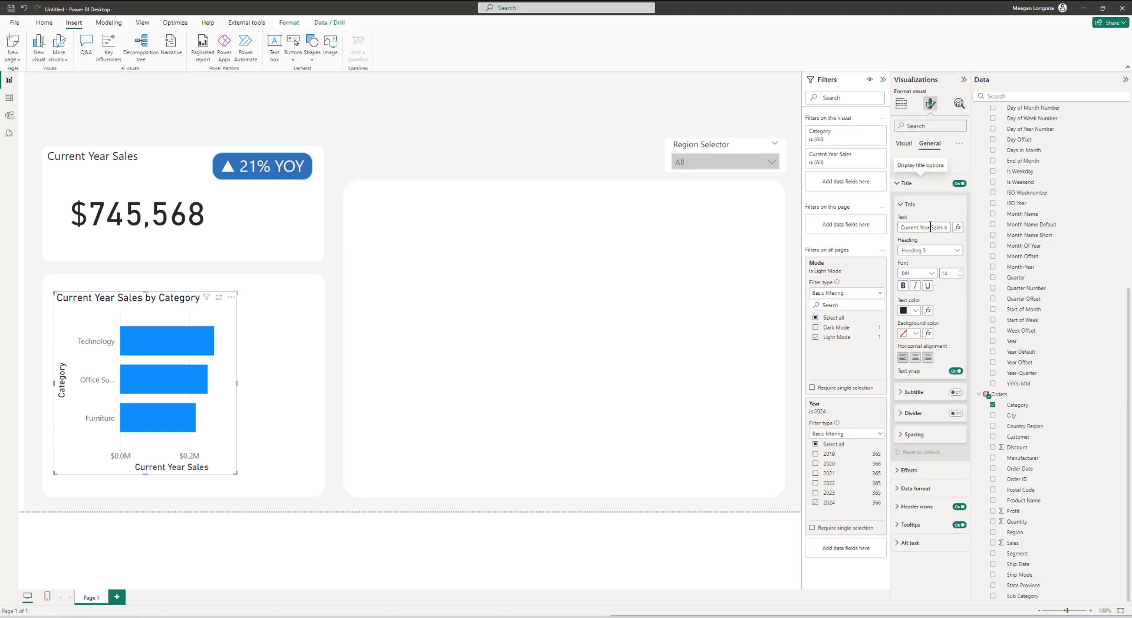
{"action": "triple_click", "coordinate": [929, 227]}
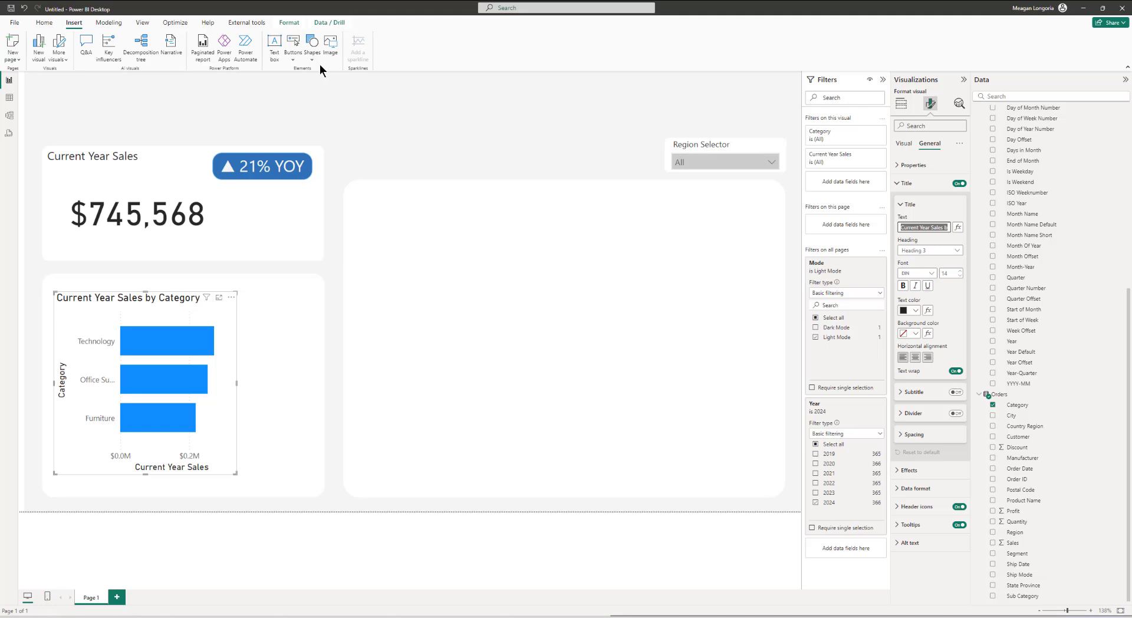
{"action": "key", "text": "BackSpace"}
{"action": "type", "text": "Current vs Prior Year Sales By Category"}
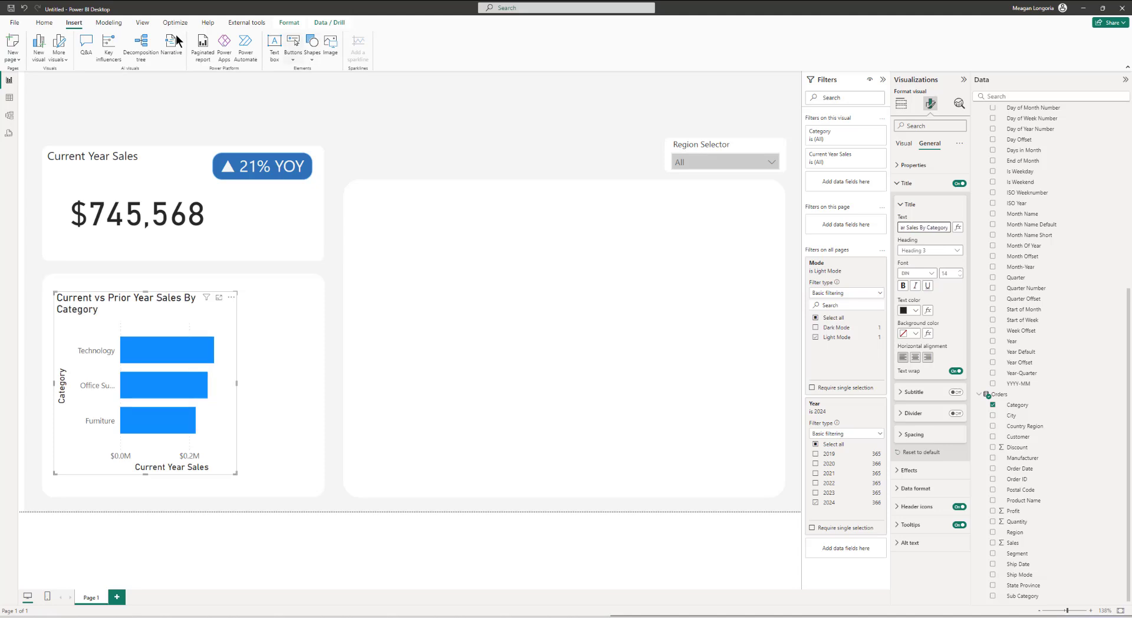
Step: Customize the current theme, setting the Title and Cards and KPIs text fonts to Segoe UI
{"action": "left_click", "coordinate": [143, 23]}
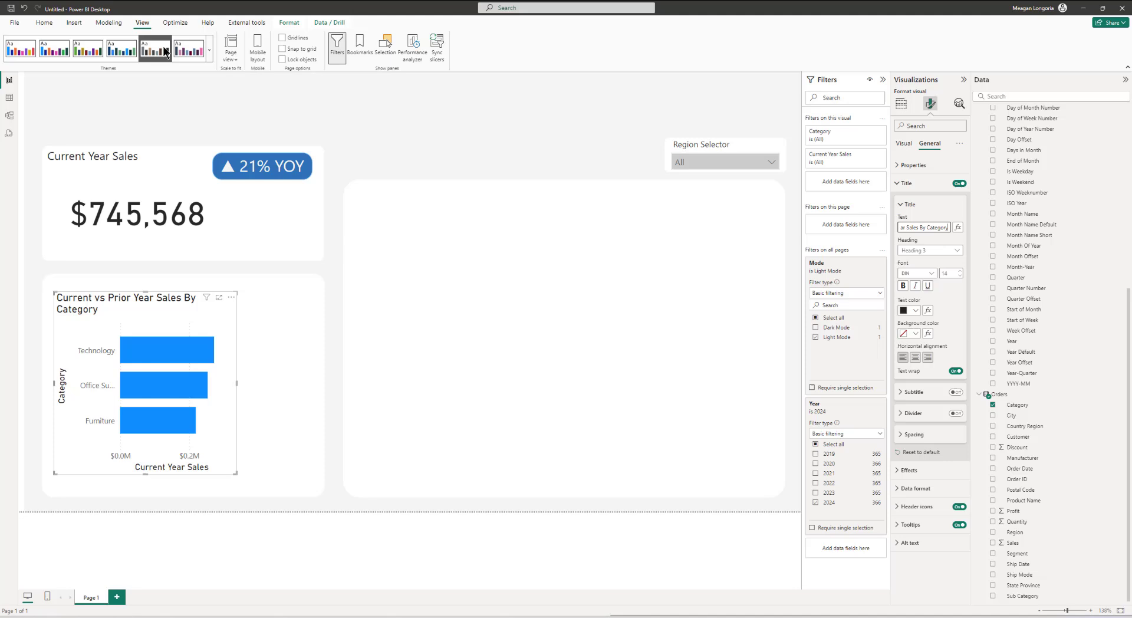
{"action": "left_click", "coordinate": [210, 50]}
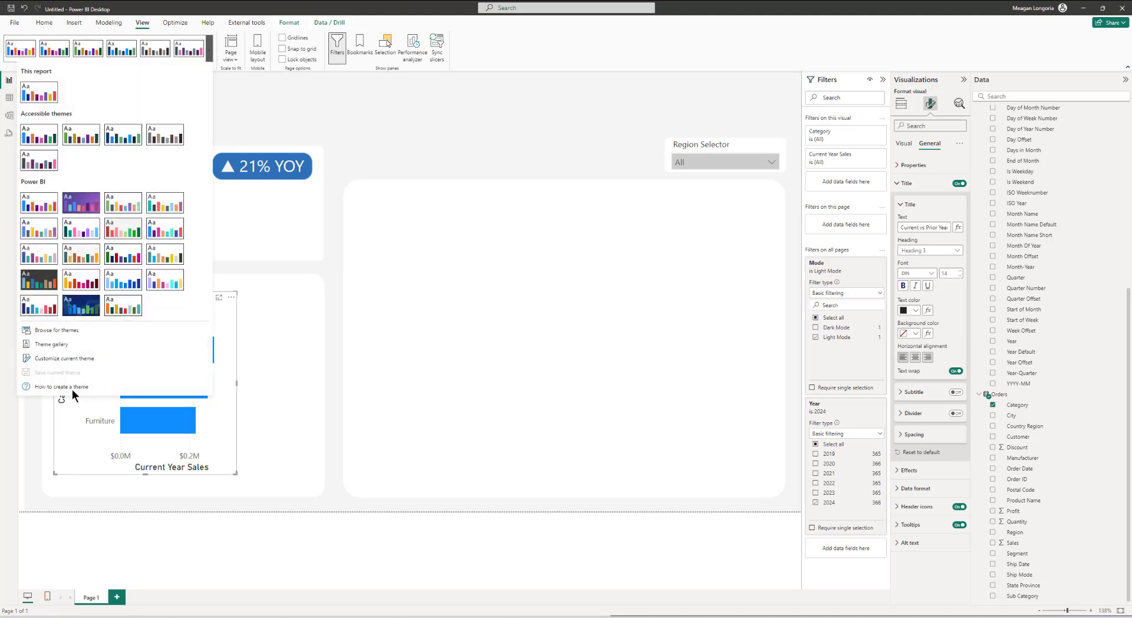
{"action": "left_click", "coordinate": [71, 358]}
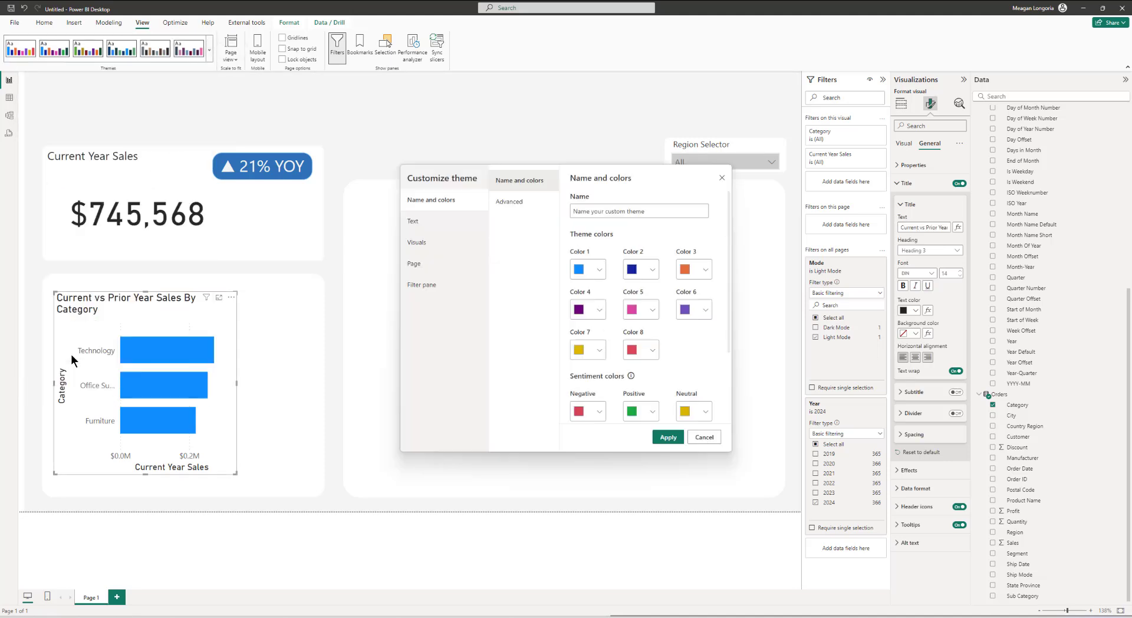
{"action": "left_click", "coordinate": [431, 220]}
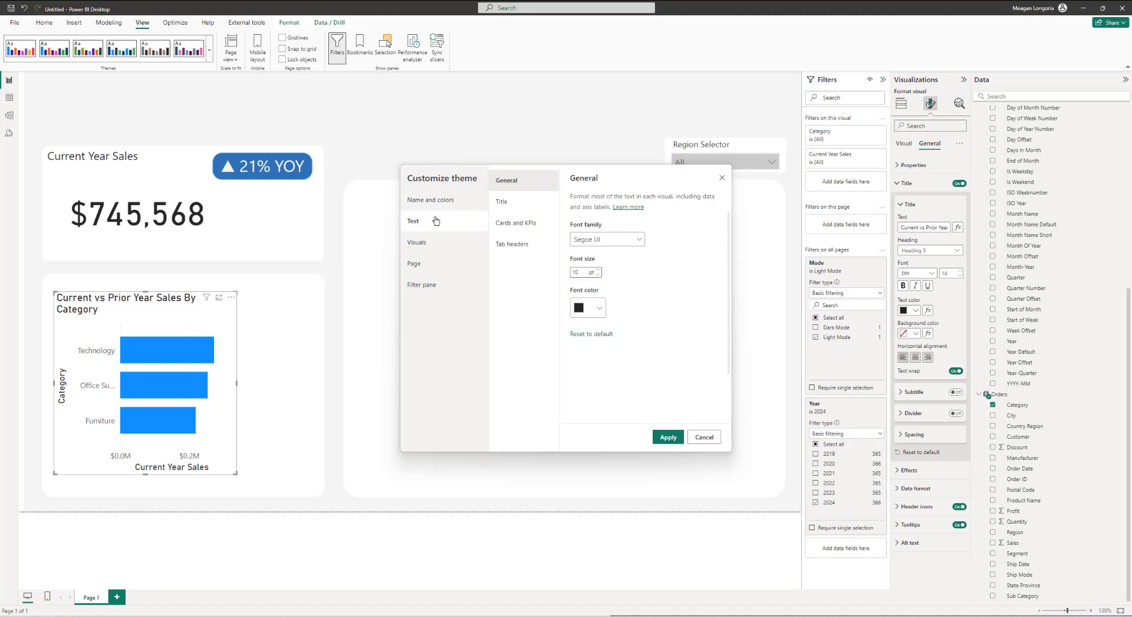
{"action": "left_click", "coordinate": [513, 203]}
{"action": "left_click", "coordinate": [599, 229]}
{"action": "scroll", "coordinate": [601, 289], "scroll_direction": "down", "scroll_amount": 5}
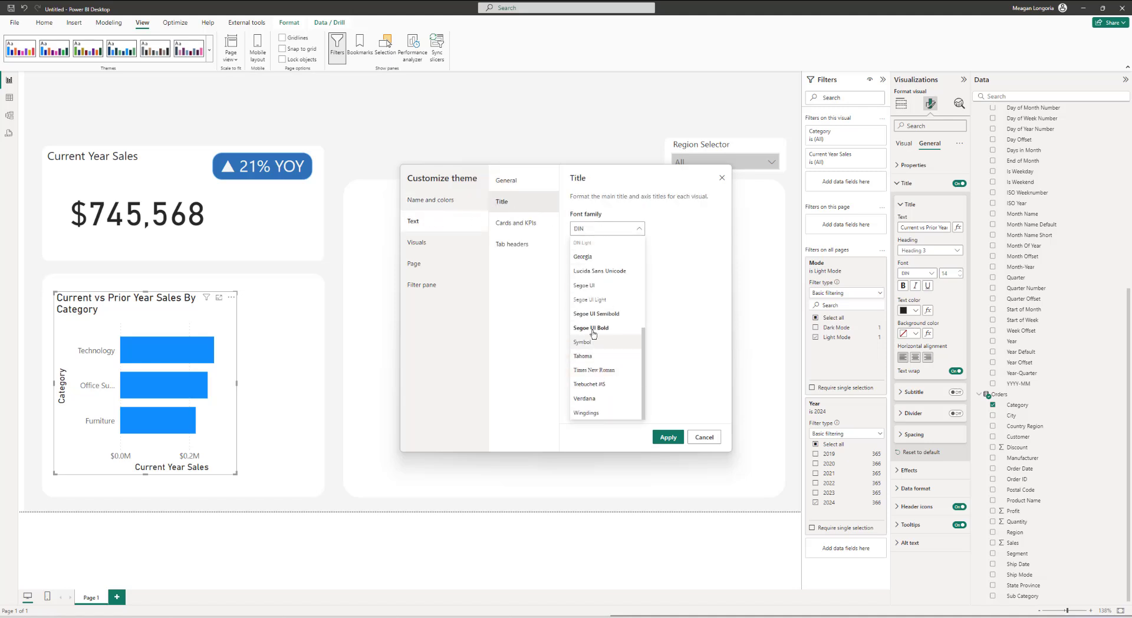
{"action": "left_click", "coordinate": [599, 285]}
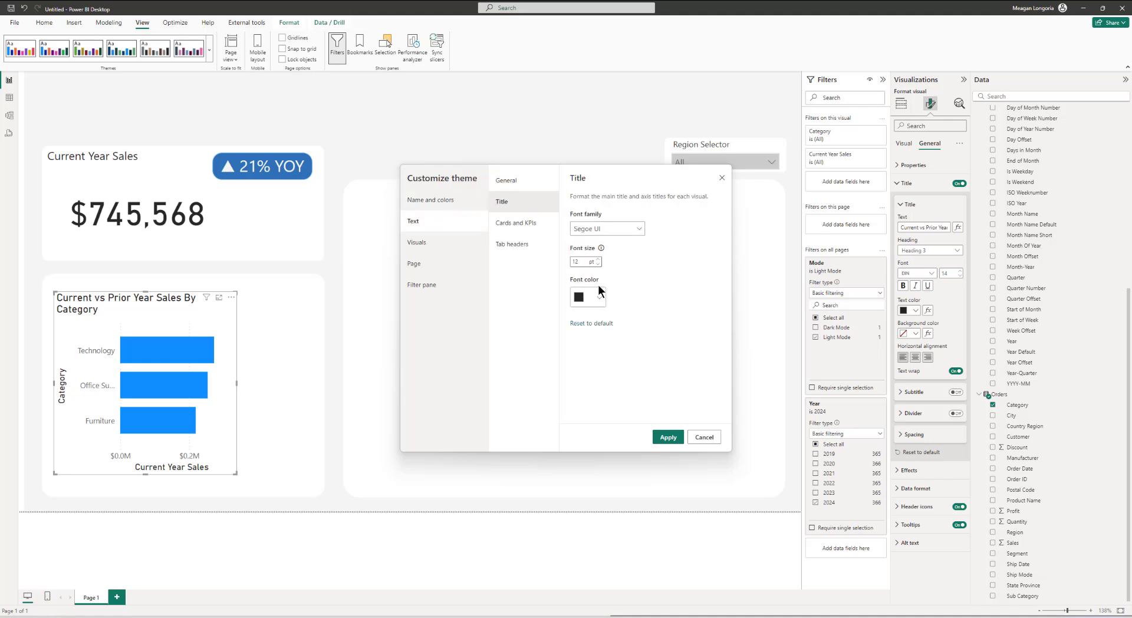
{"action": "left_click", "coordinate": [517, 222]}
{"action": "left_click", "coordinate": [589, 231]}
{"action": "scroll", "coordinate": [600, 312], "scroll_direction": "down", "scroll_amount": 5}
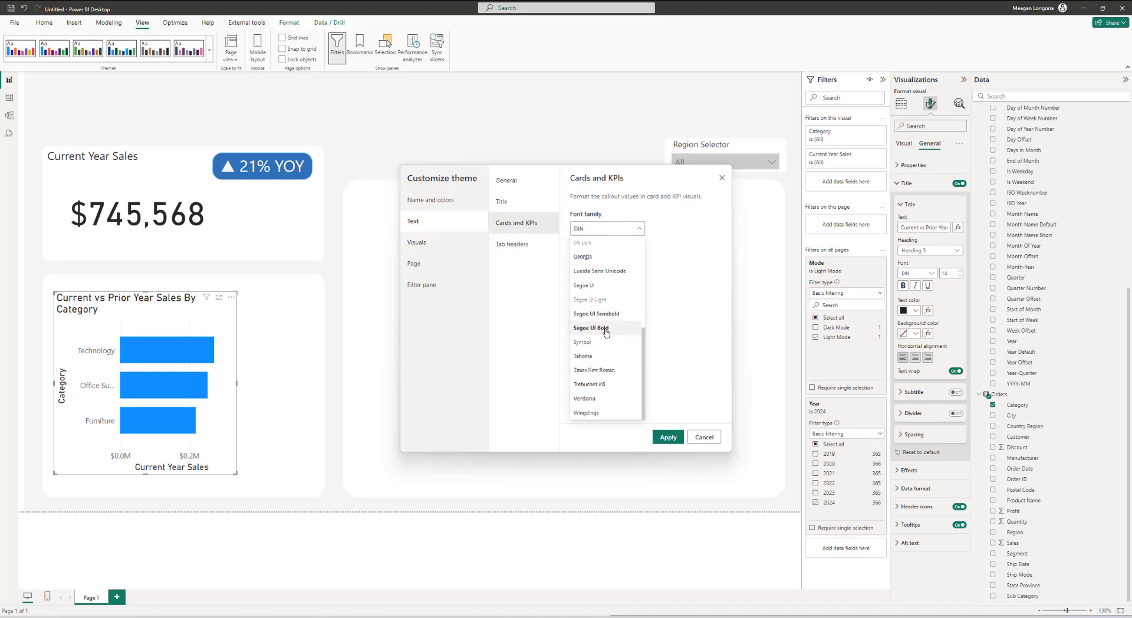
{"action": "left_click", "coordinate": [596, 285]}
{"action": "left_click", "coordinate": [512, 244]}
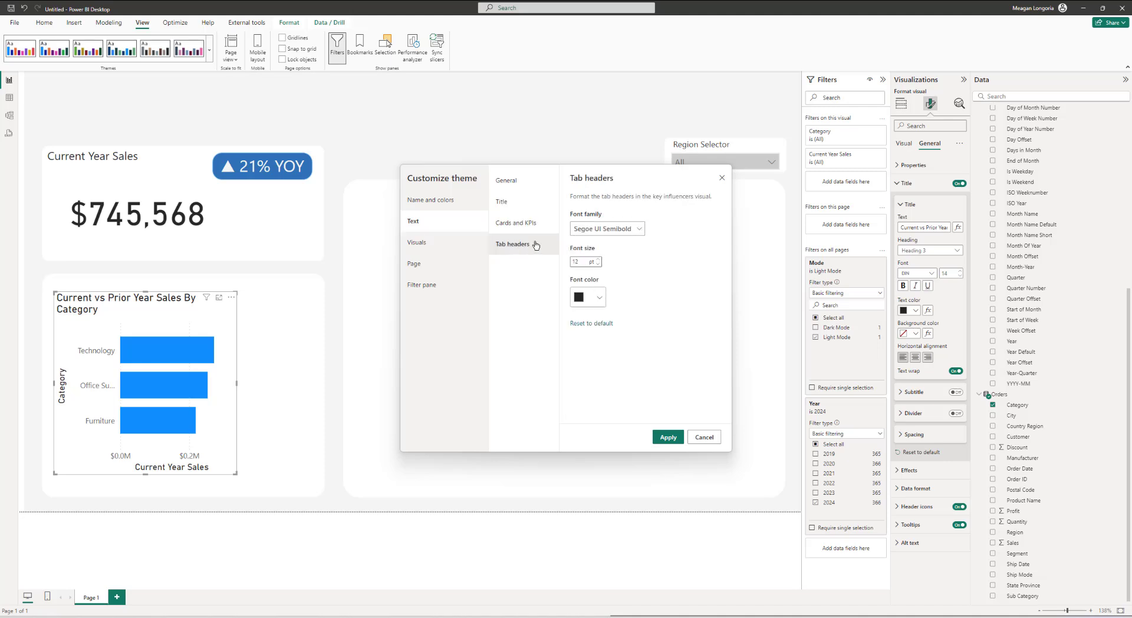
{"action": "left_click", "coordinate": [584, 234]}
{"action": "left_click", "coordinate": [584, 234]}
{"action": "left_click", "coordinate": [513, 180]}
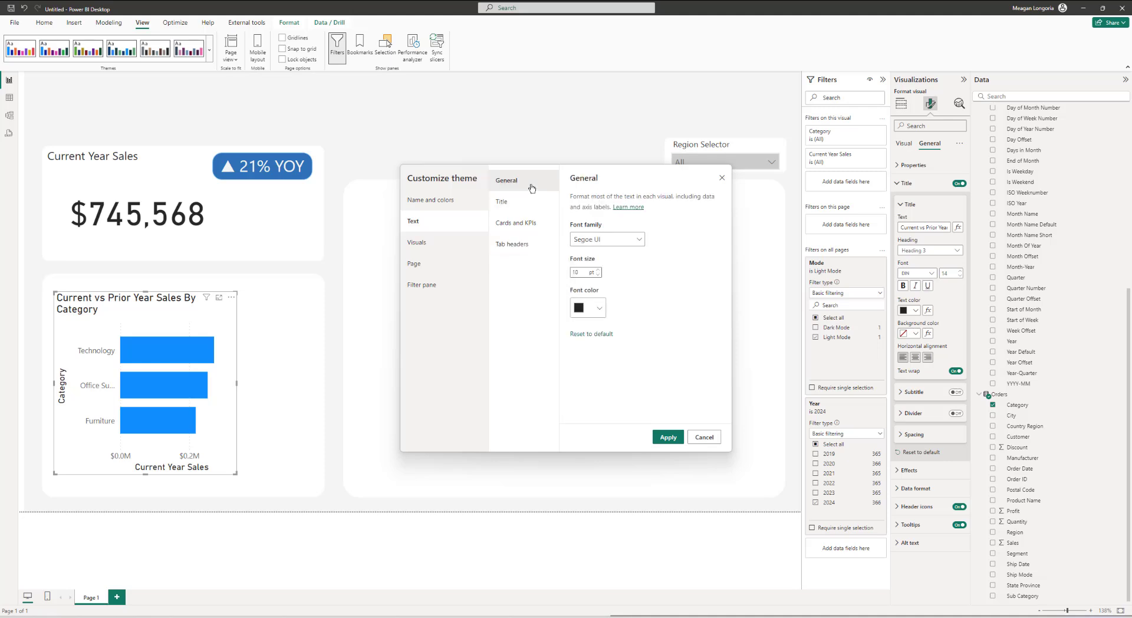
Step: Set the theme's visual background transparency to maximum and apply the customized theme
{"action": "left_click", "coordinate": [419, 242]}
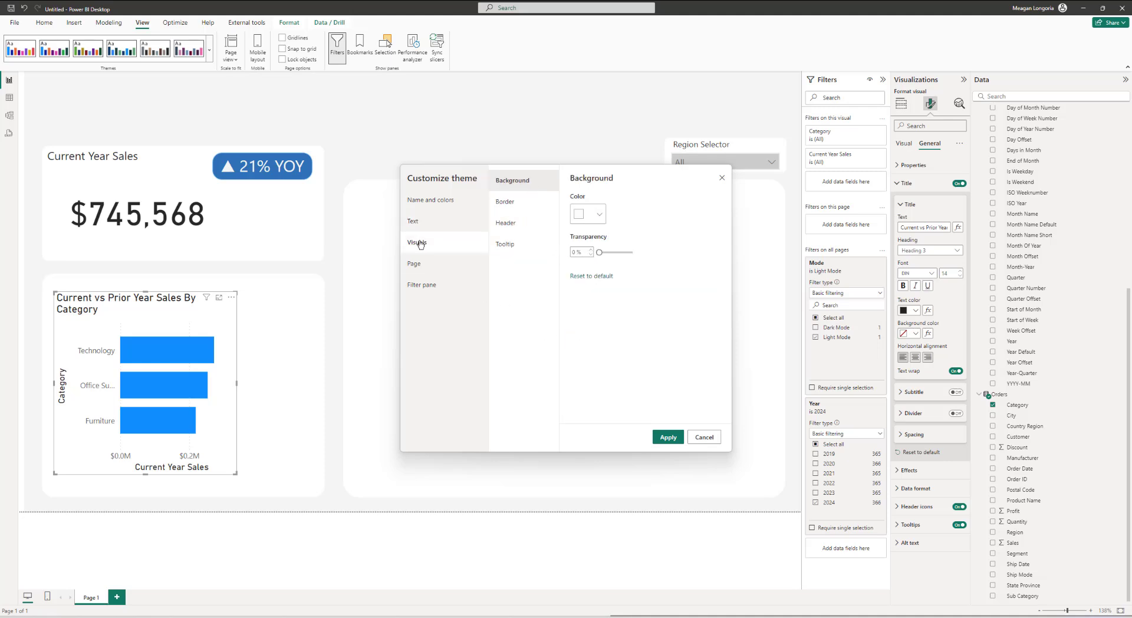
{"action": "left_click_drag", "start_coordinate": [604, 256], "coordinate": [688, 257]}
{"action": "left_click", "coordinate": [668, 437]}
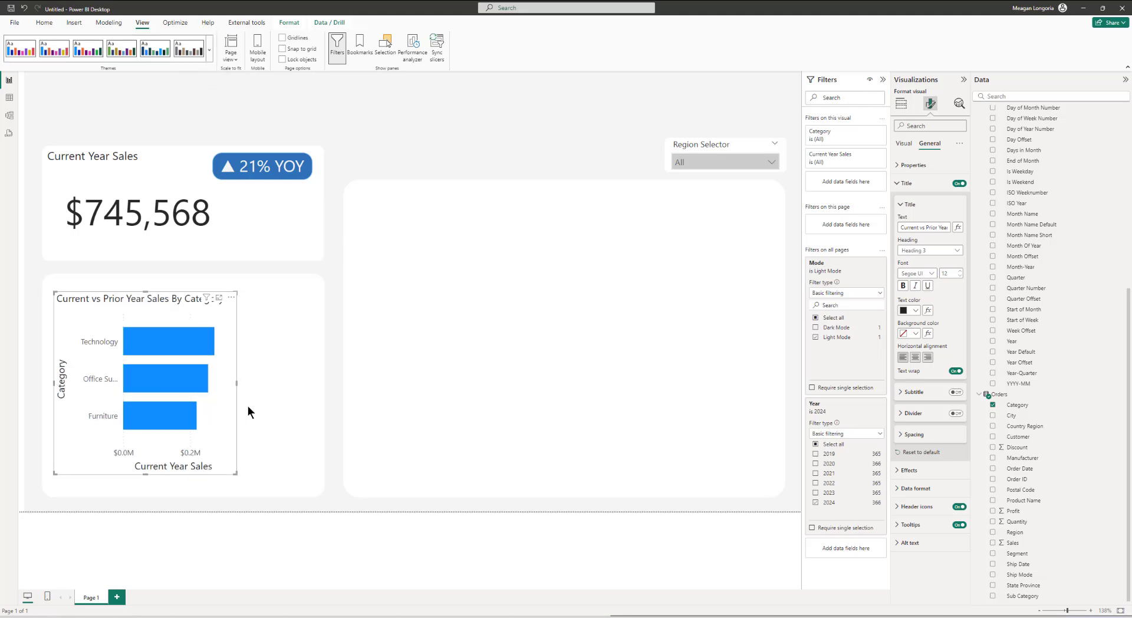
Step: Resize the bar chart to height 320 and width 430, and set its horizontal position to 53
{"action": "left_click_drag", "start_coordinate": [236, 383], "coordinate": [293, 385]}
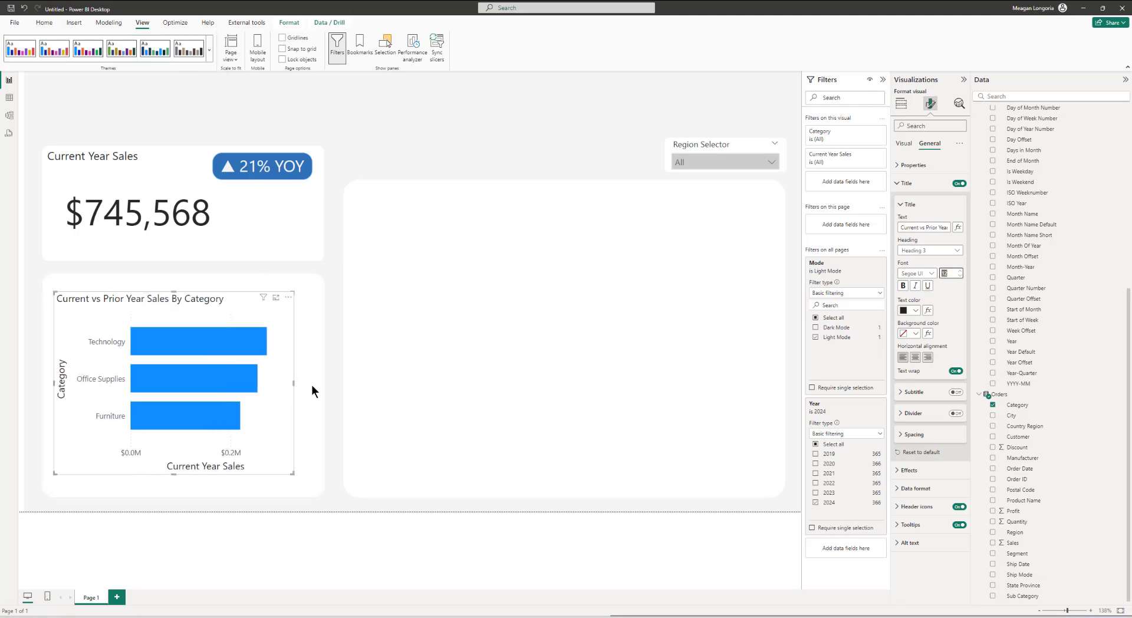
{"action": "left_click", "coordinate": [960, 271]}
{"action": "left_click", "coordinate": [960, 271]}
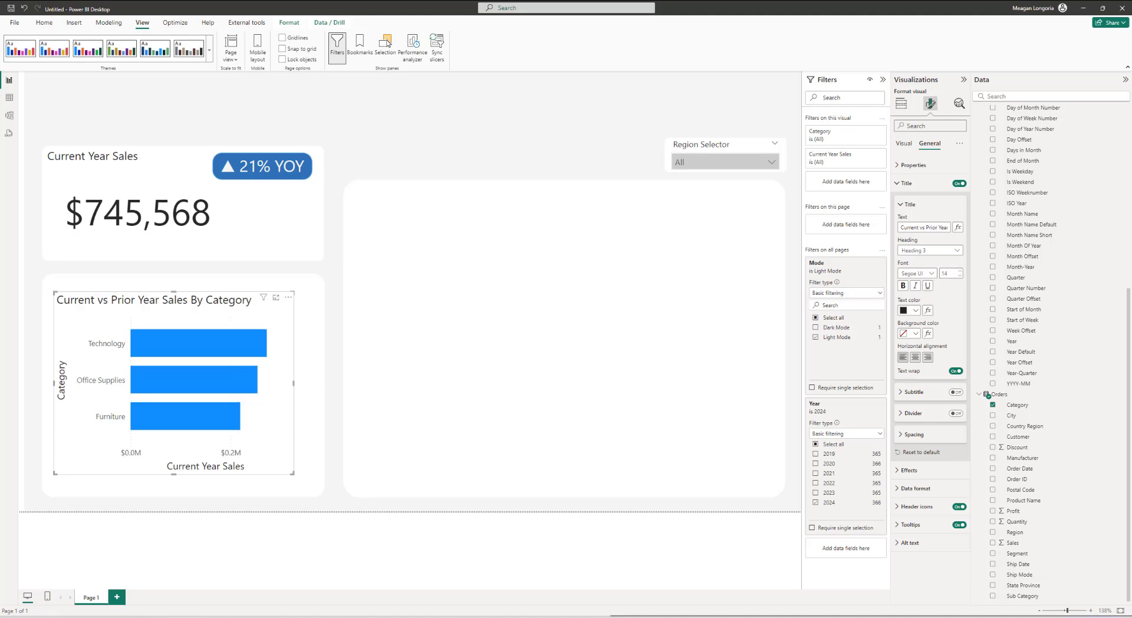
{"action": "left_click", "coordinate": [908, 166]}
{"action": "double_click", "coordinate": [905, 209]}
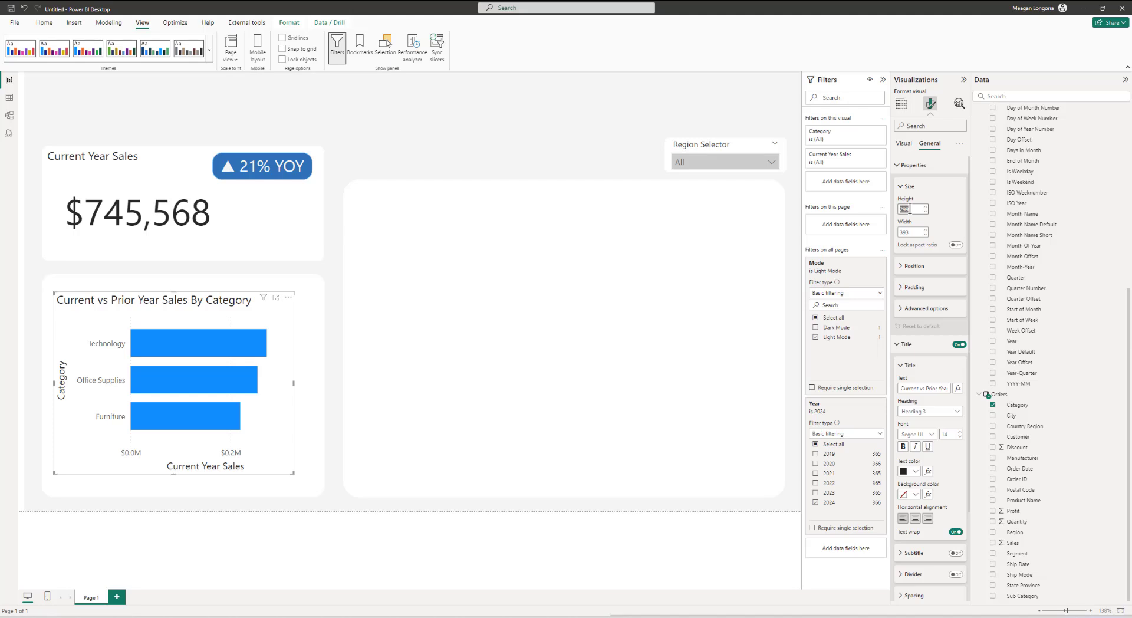
{"action": "type", "text": "320"}
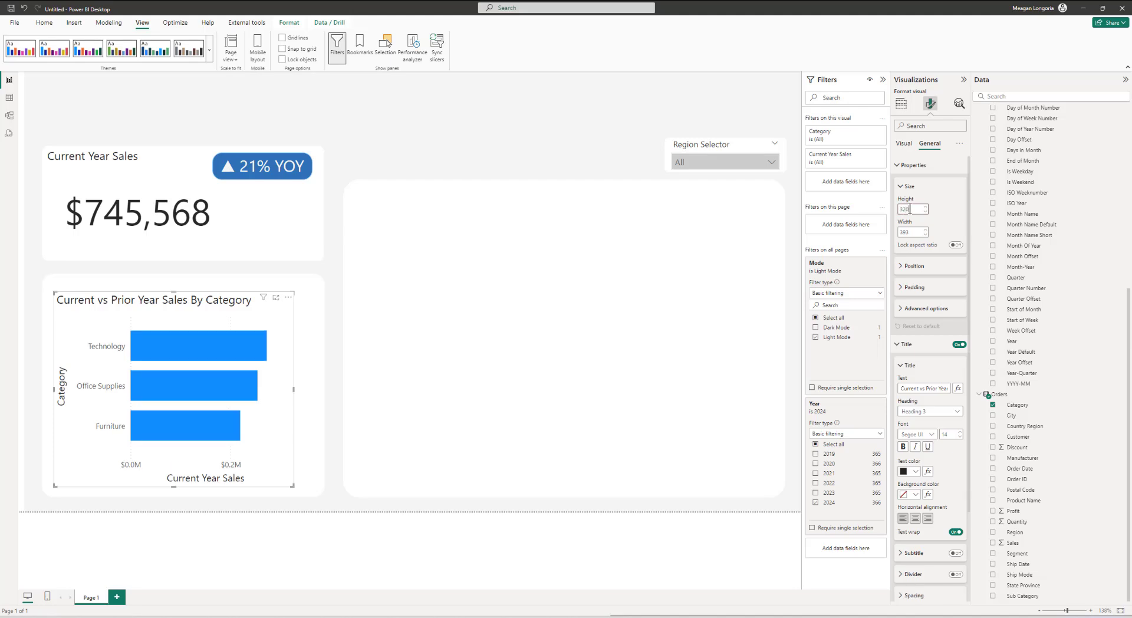
{"action": "double_click", "coordinate": [916, 231]}
{"action": "type", "text": "430"}
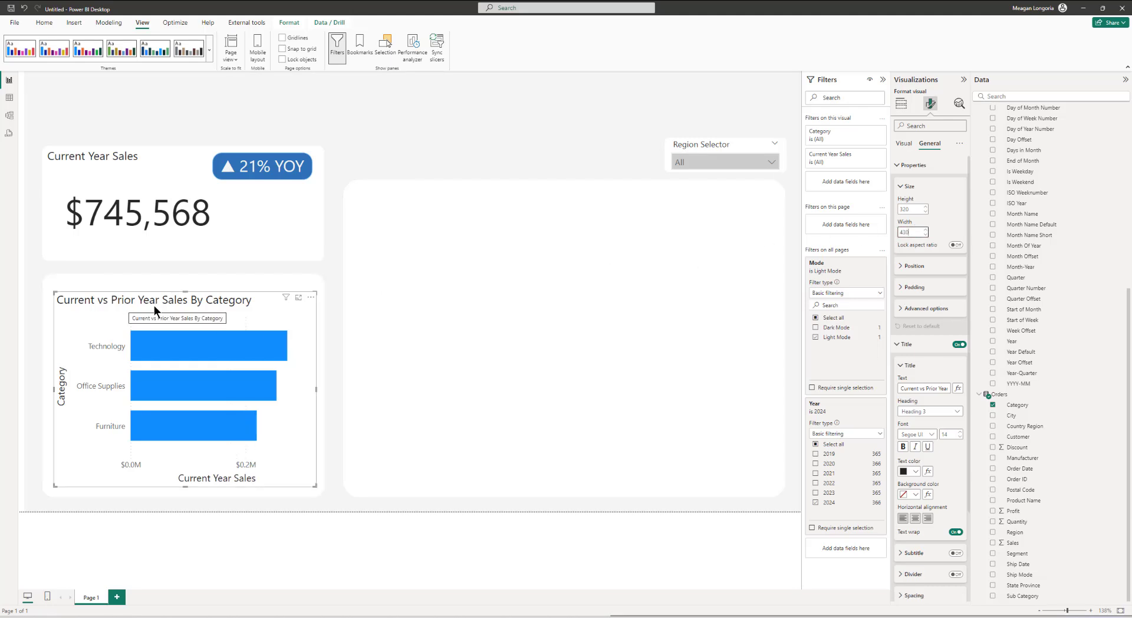
{"action": "left_click", "coordinate": [913, 266]}
{"action": "left_click", "coordinate": [915, 290]}
{"action": "type", "text": "53"}
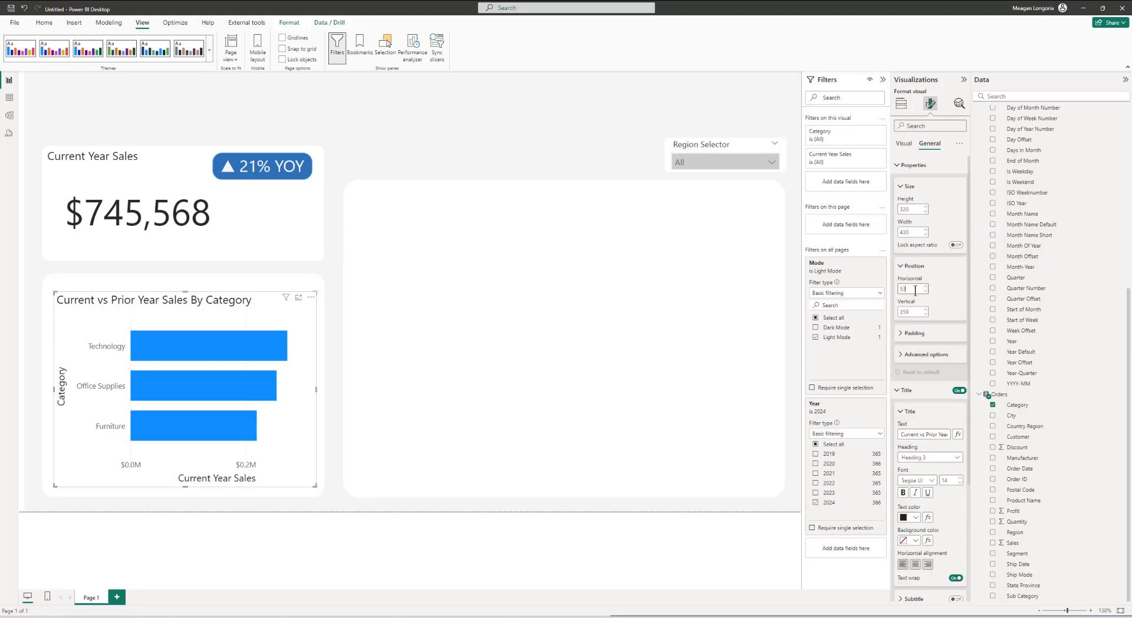
{"action": "left_click", "coordinate": [50, 391]}
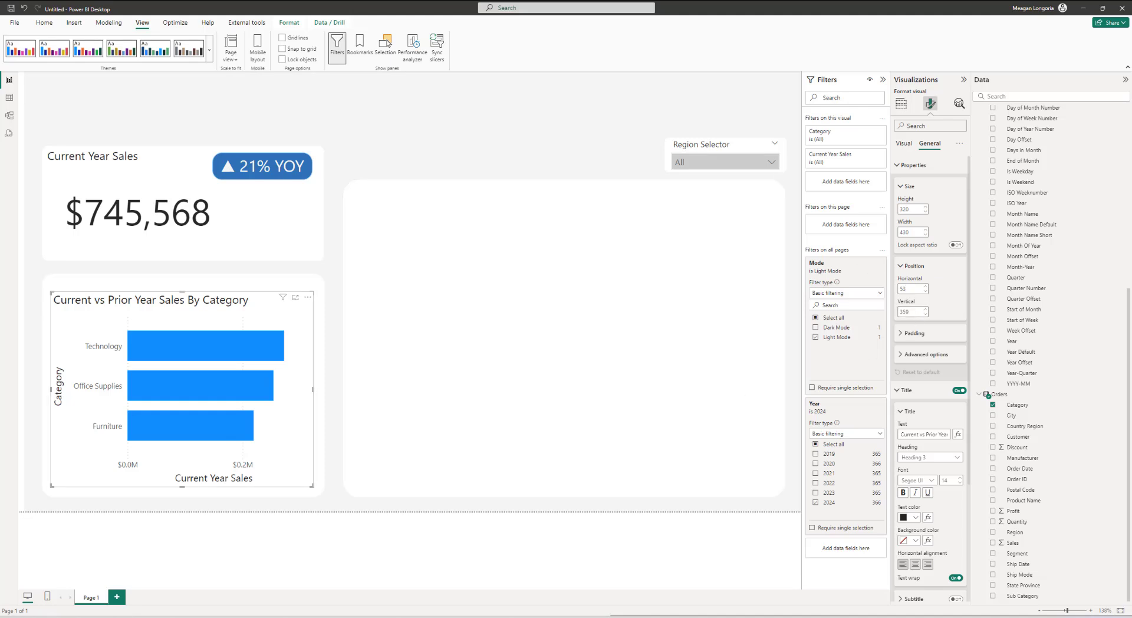
Step: Conditionally format the bar chart's title text color by field value using the Color - Regular Text measure
{"action": "left_click", "coordinate": [923, 332]}
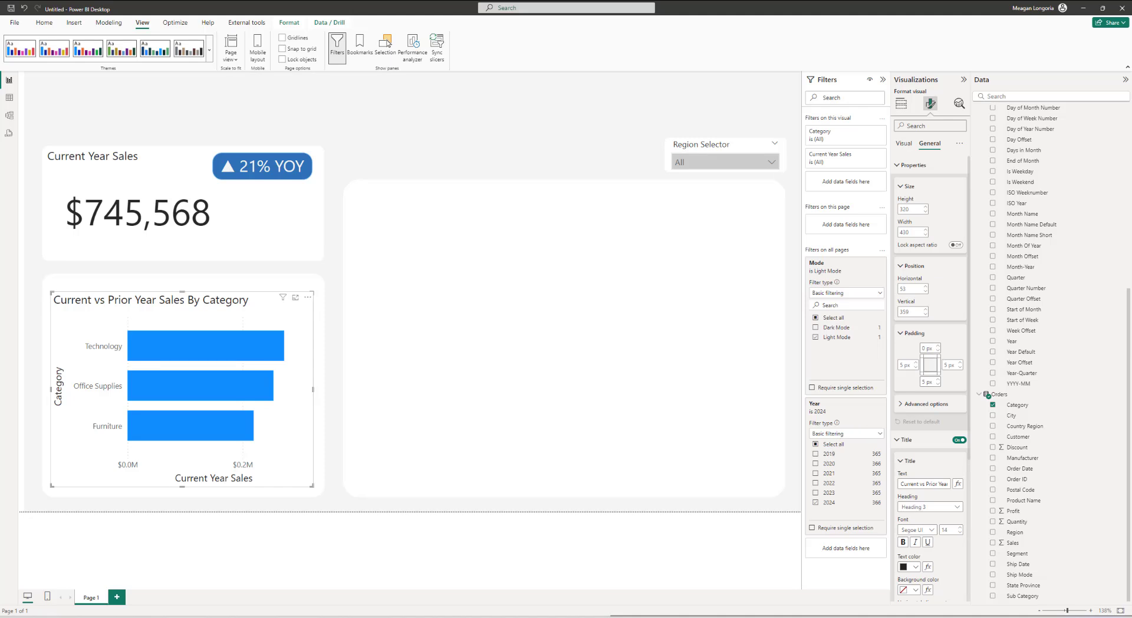
{"action": "scroll", "coordinate": [911, 401], "scroll_direction": "down", "scroll_amount": 3}
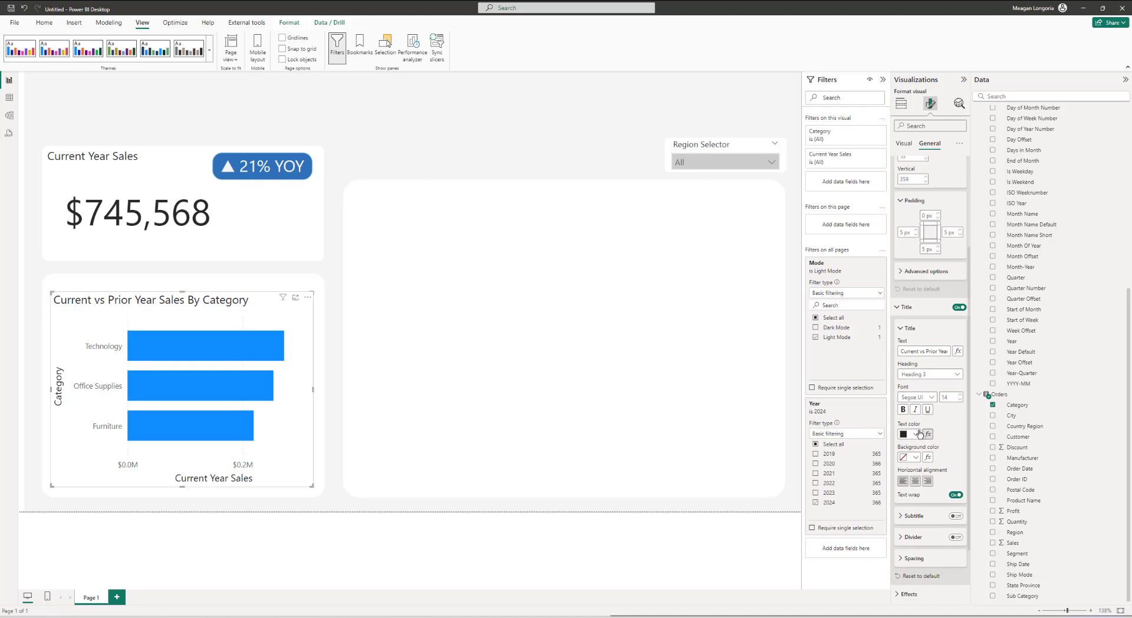
{"action": "left_click", "coordinate": [928, 434]}
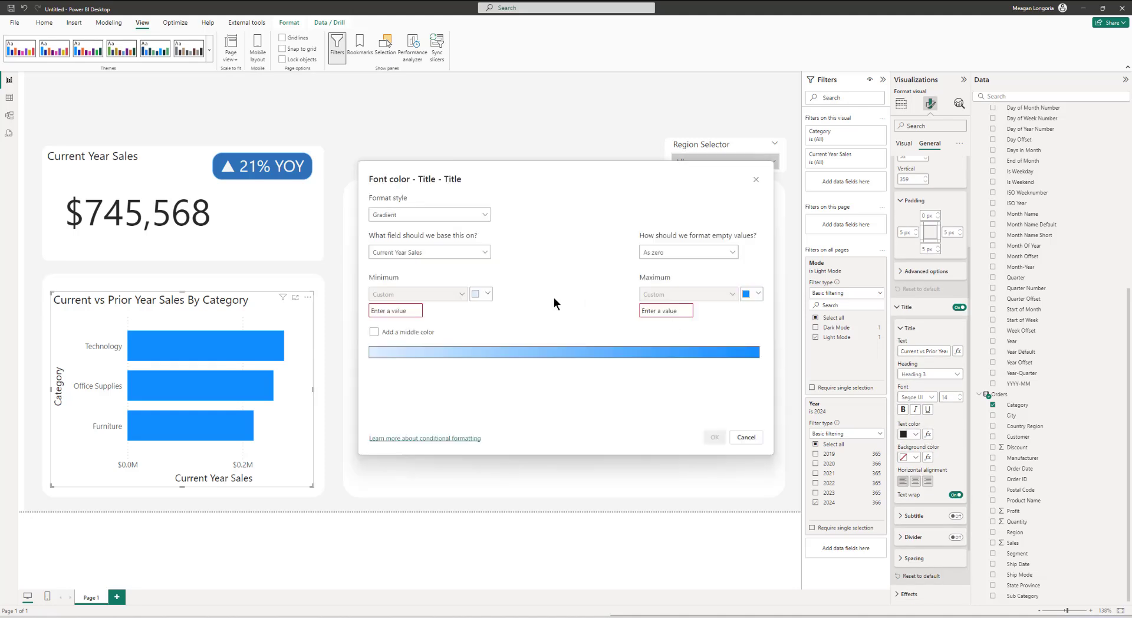
{"action": "left_click", "coordinate": [429, 214]}
{"action": "left_click", "coordinate": [406, 252]}
{"action": "left_click", "coordinate": [399, 255]}
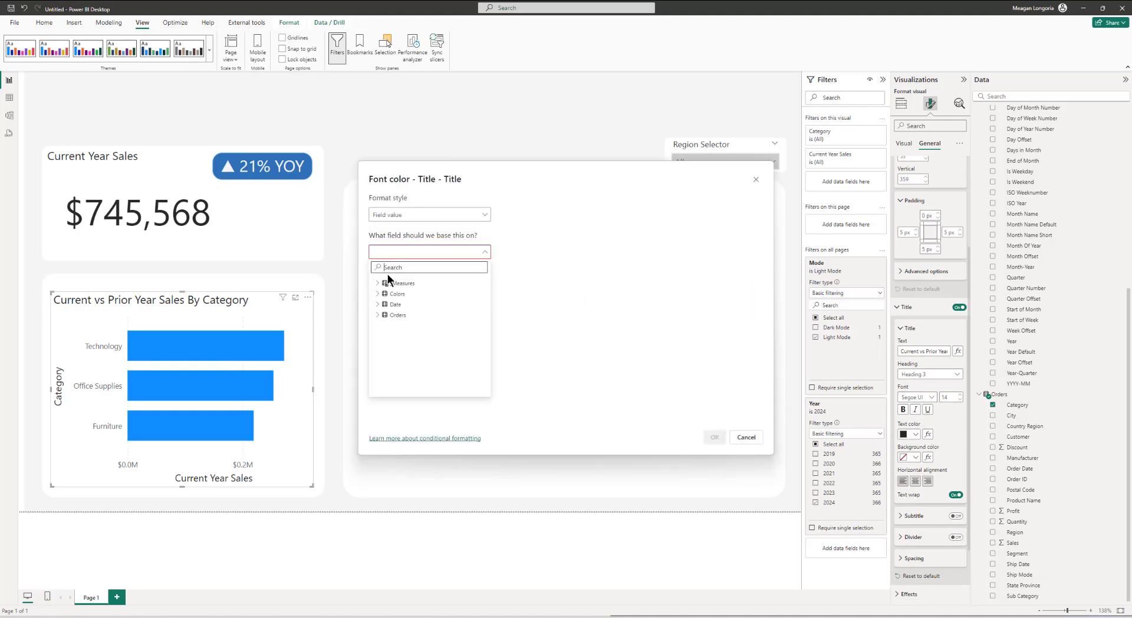
{"action": "left_click", "coordinate": [390, 283]}
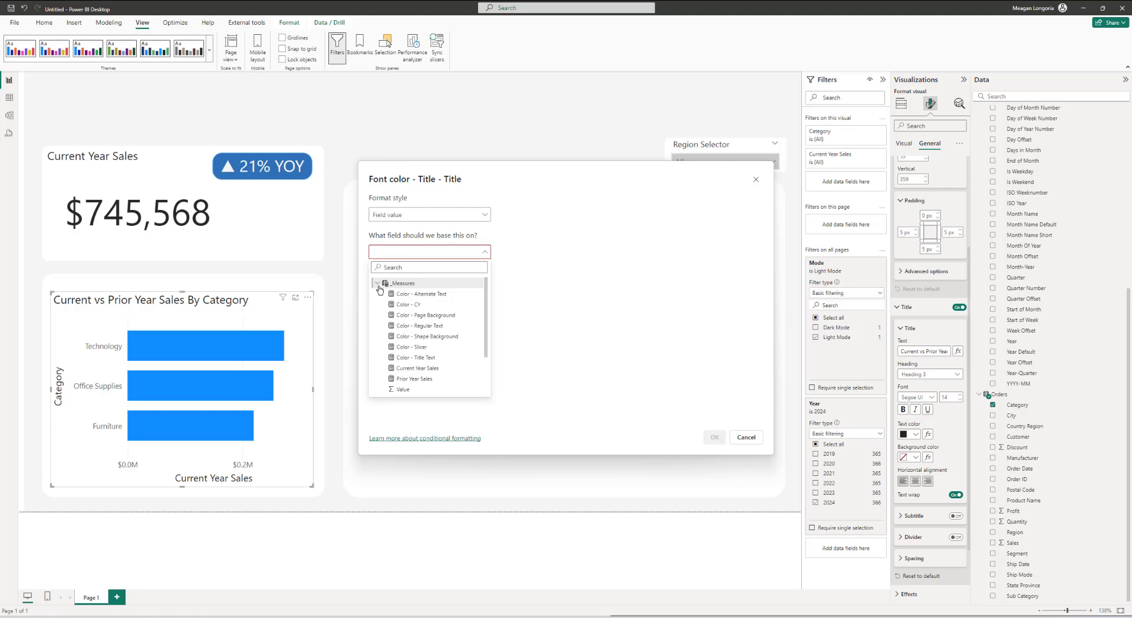
{"action": "left_click", "coordinate": [407, 326]}
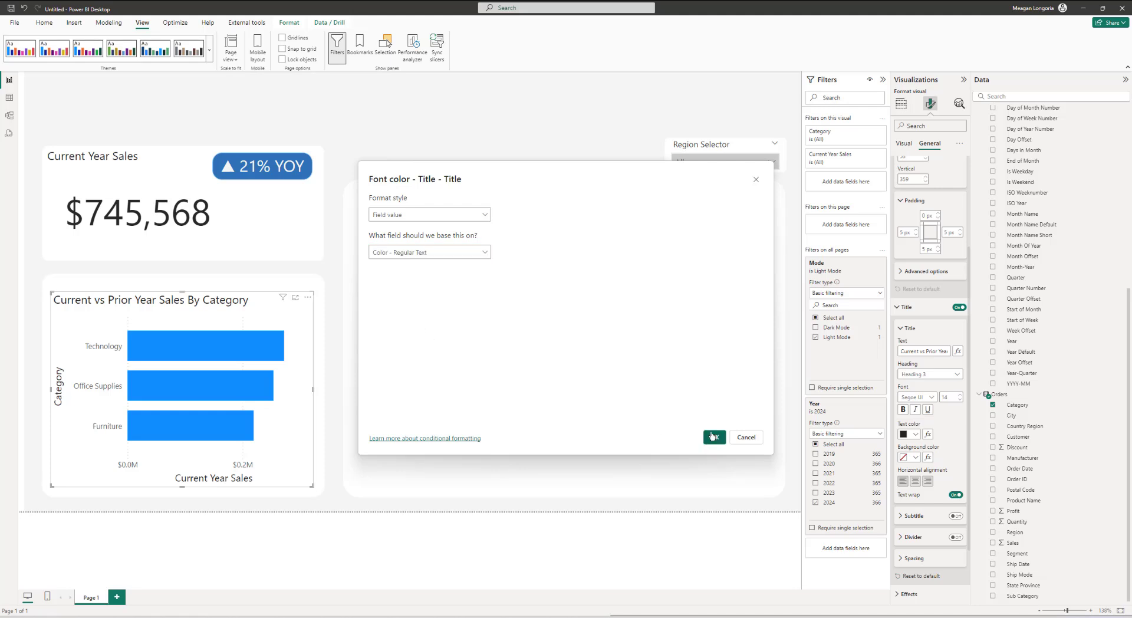
{"action": "left_click", "coordinate": [713, 436]}
{"action": "scroll", "coordinate": [939, 462], "scroll_direction": "down", "scroll_amount": 1}
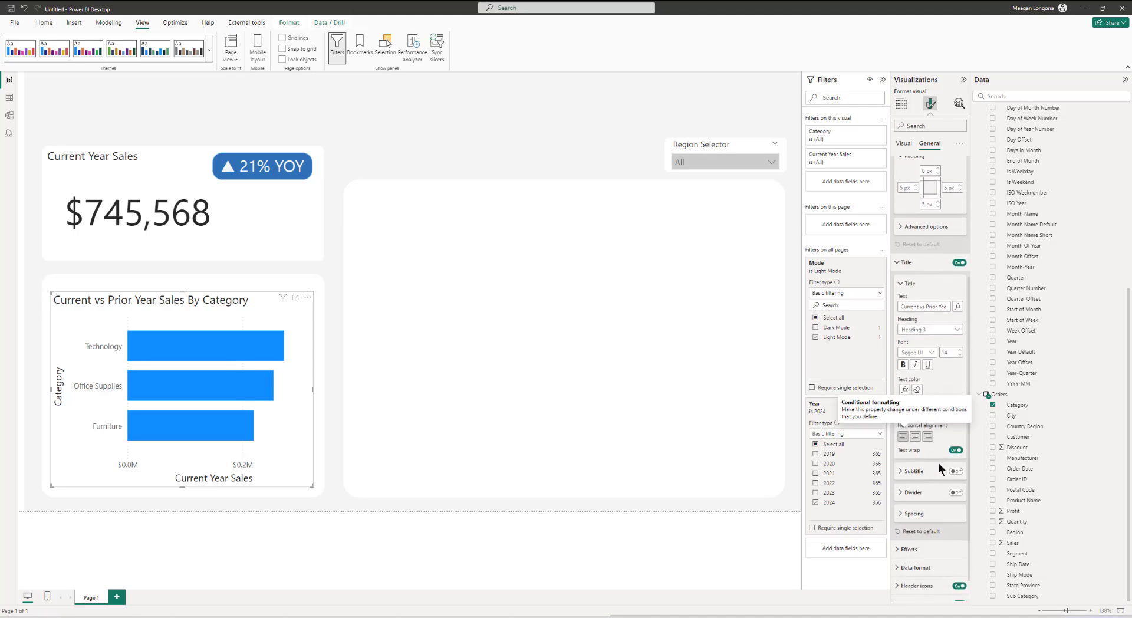
Step: Conditionally format the bar chart's Y-axis label color by field value using the Color - Regular Text measure
{"action": "left_click", "coordinate": [911, 233]}
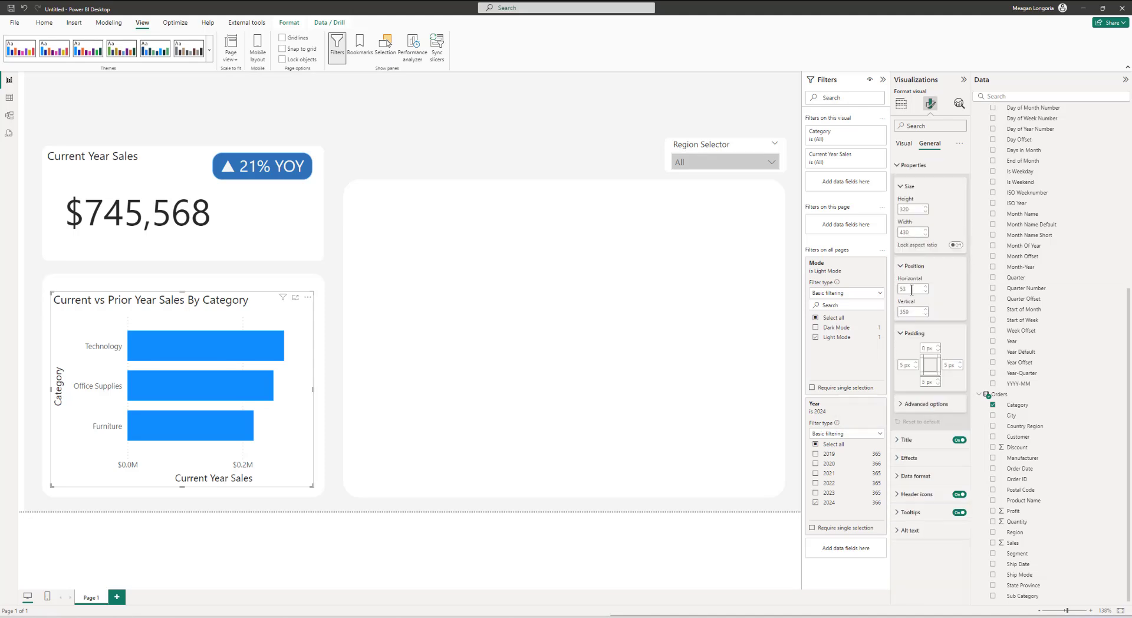
{"action": "left_click", "coordinate": [923, 457]}
{"action": "scroll", "coordinate": [924, 451], "scroll_direction": "down", "scroll_amount": 2}
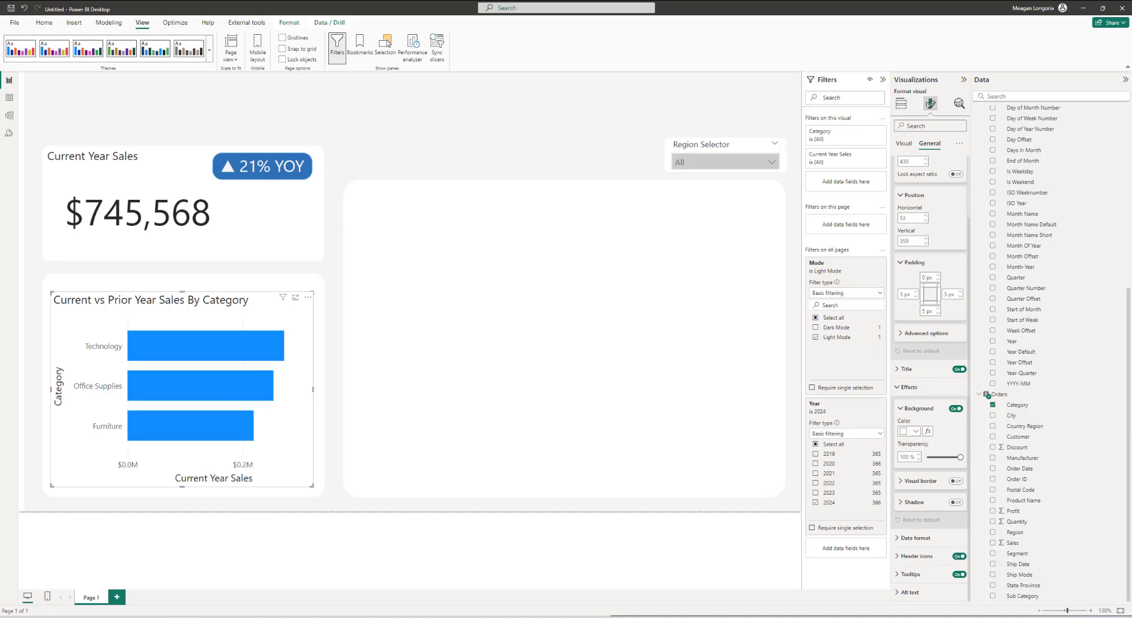
{"action": "left_click", "coordinate": [902, 147]}
{"action": "left_click", "coordinate": [908, 165]}
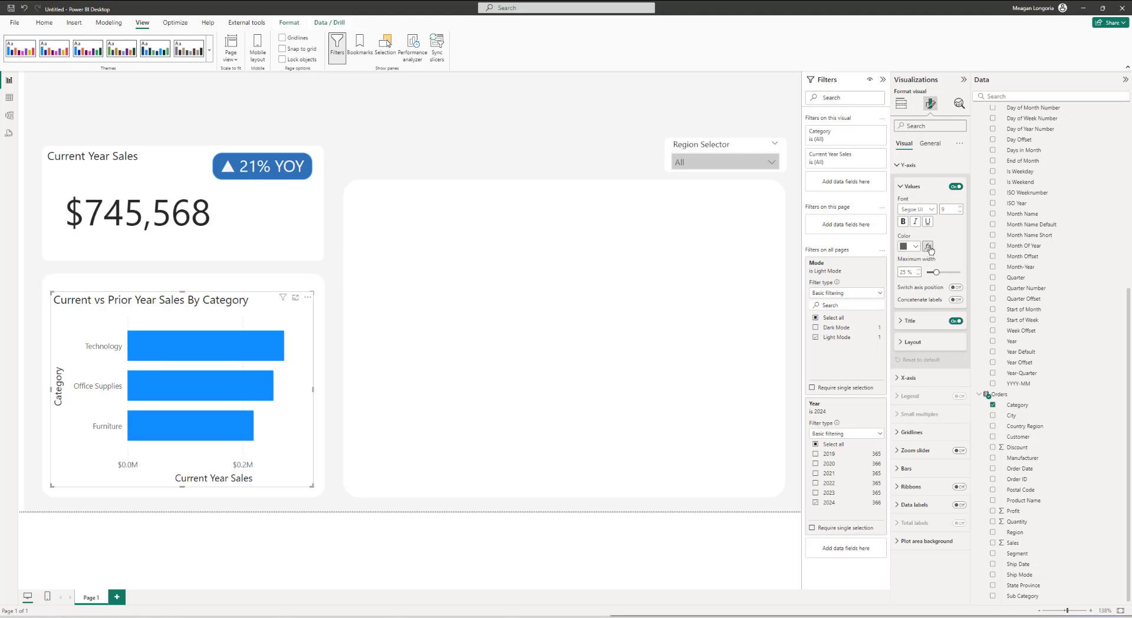
{"action": "left_click", "coordinate": [929, 247]}
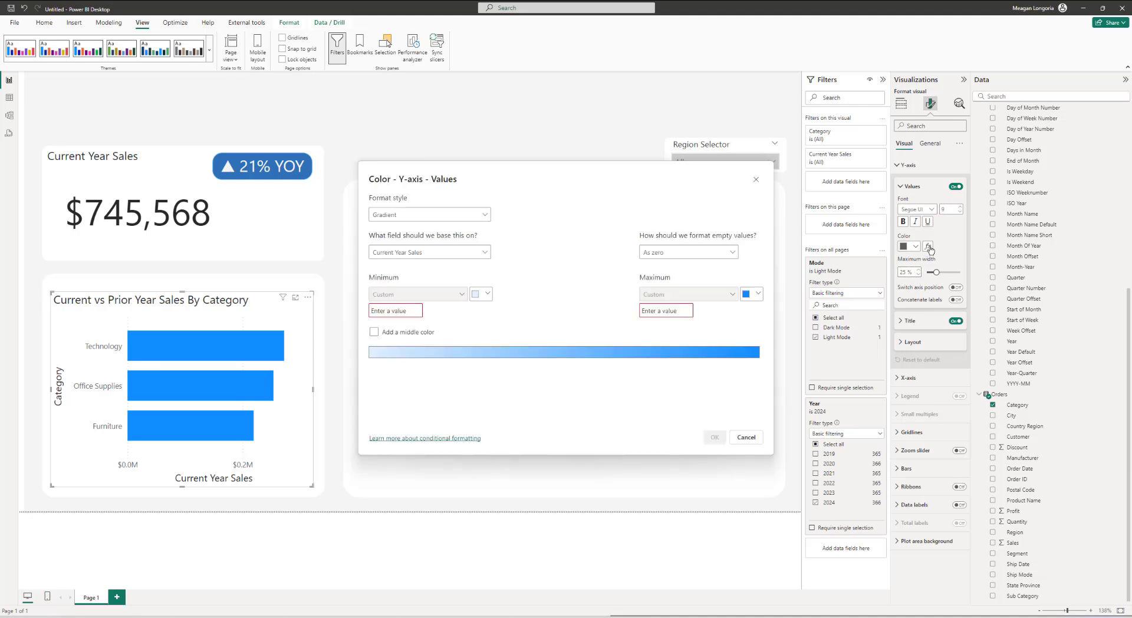
{"action": "left_click", "coordinate": [399, 215]}
{"action": "left_click", "coordinate": [389, 255]}
{"action": "left_click", "coordinate": [392, 252]}
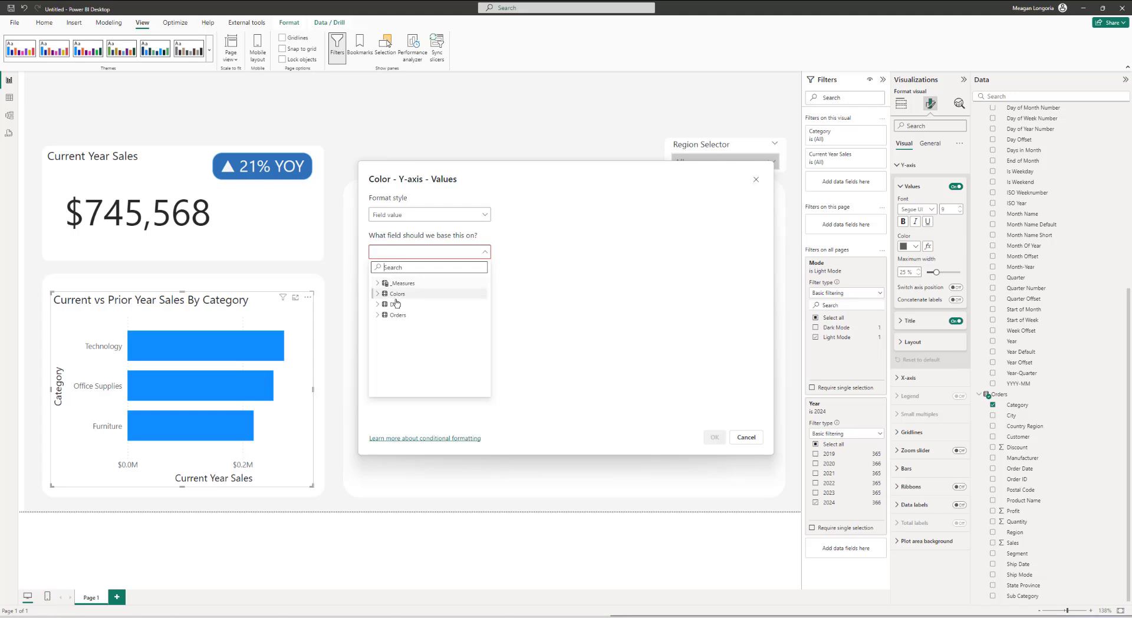
{"action": "left_click", "coordinate": [402, 283]}
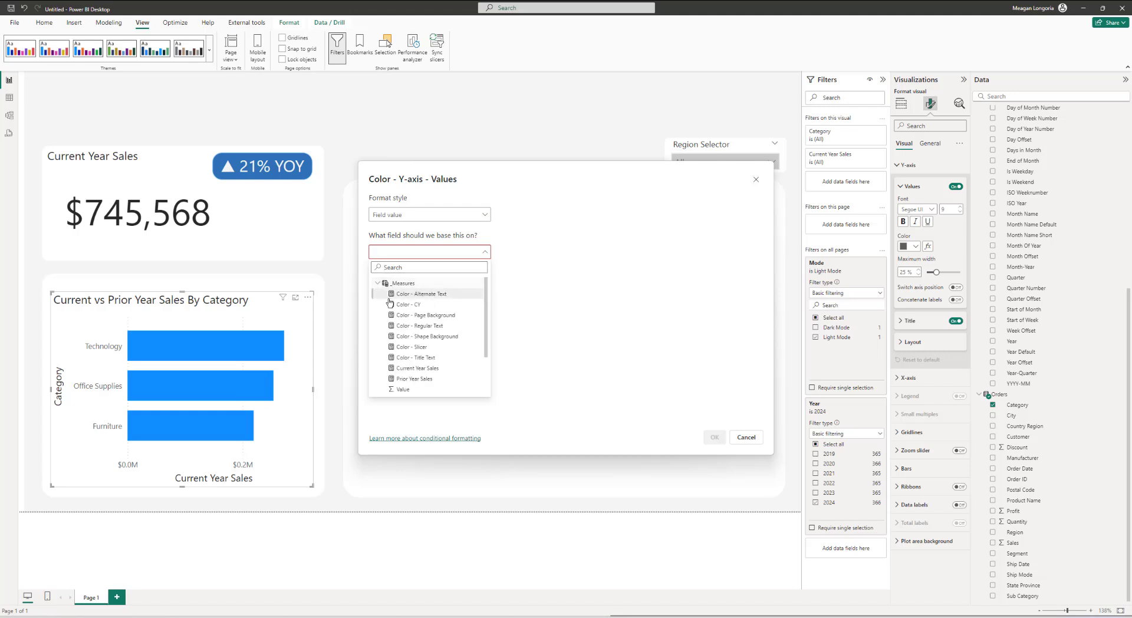
{"action": "left_click", "coordinate": [426, 325]}
{"action": "left_click", "coordinate": [711, 436]}
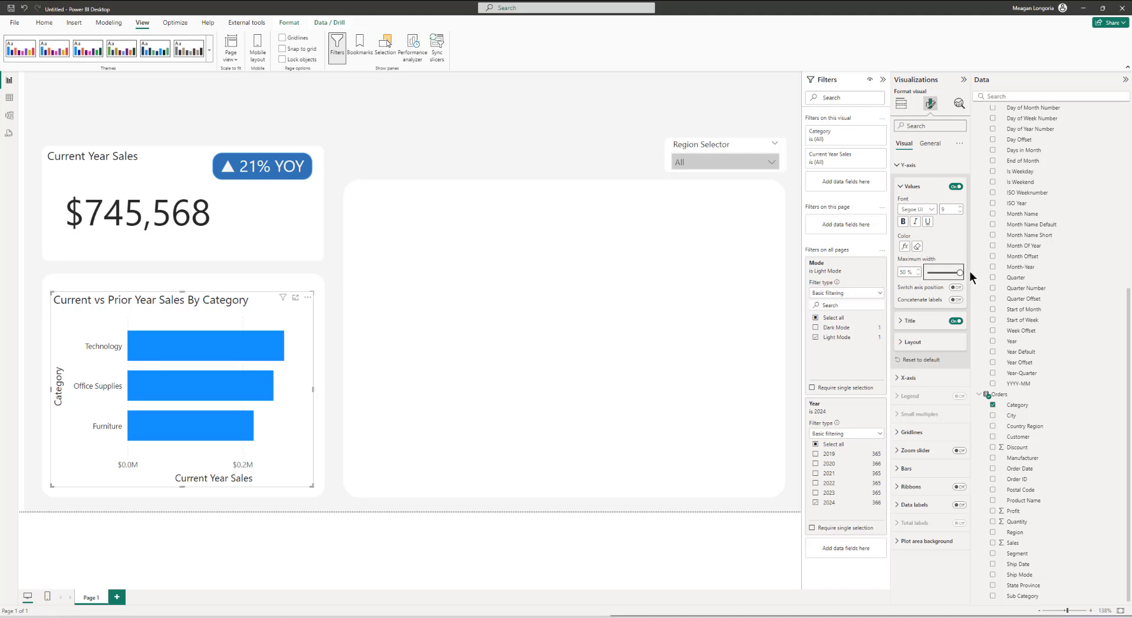
Step: Turn off the bar chart's Y-axis title and X-axis title
{"action": "left_click", "coordinate": [955, 320]}
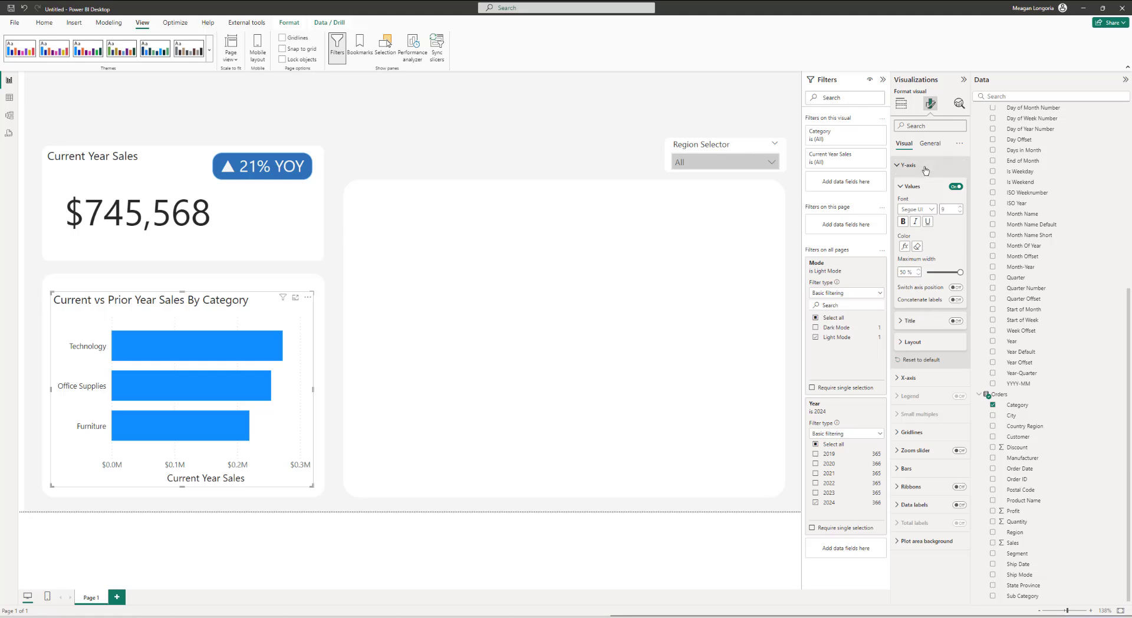
{"action": "left_click", "coordinate": [912, 342]}
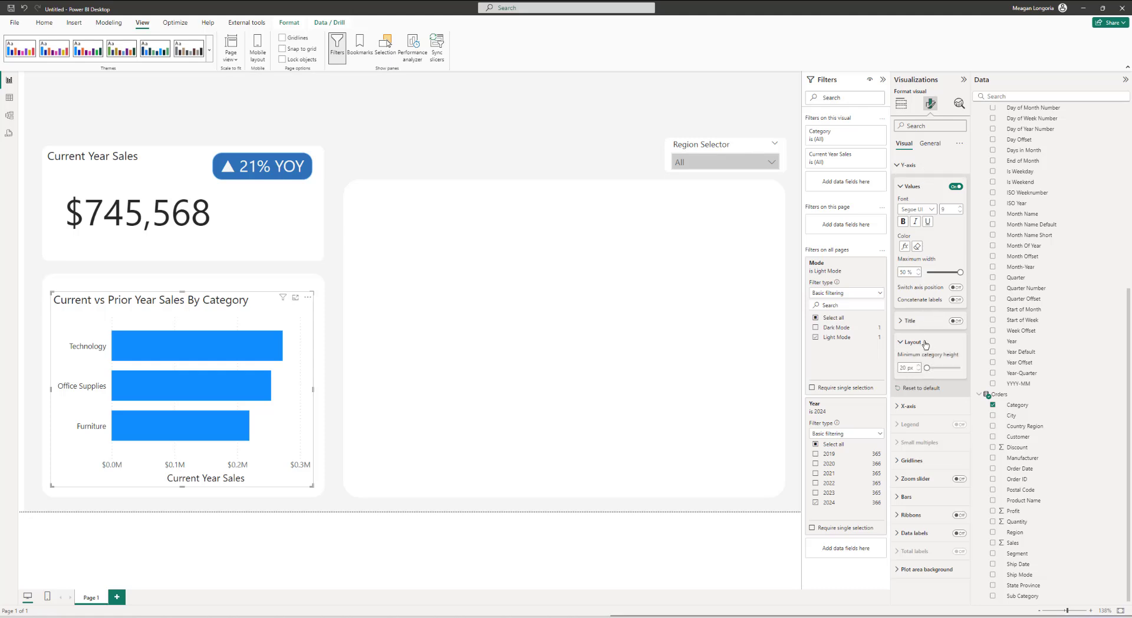
{"action": "left_click", "coordinate": [920, 166]}
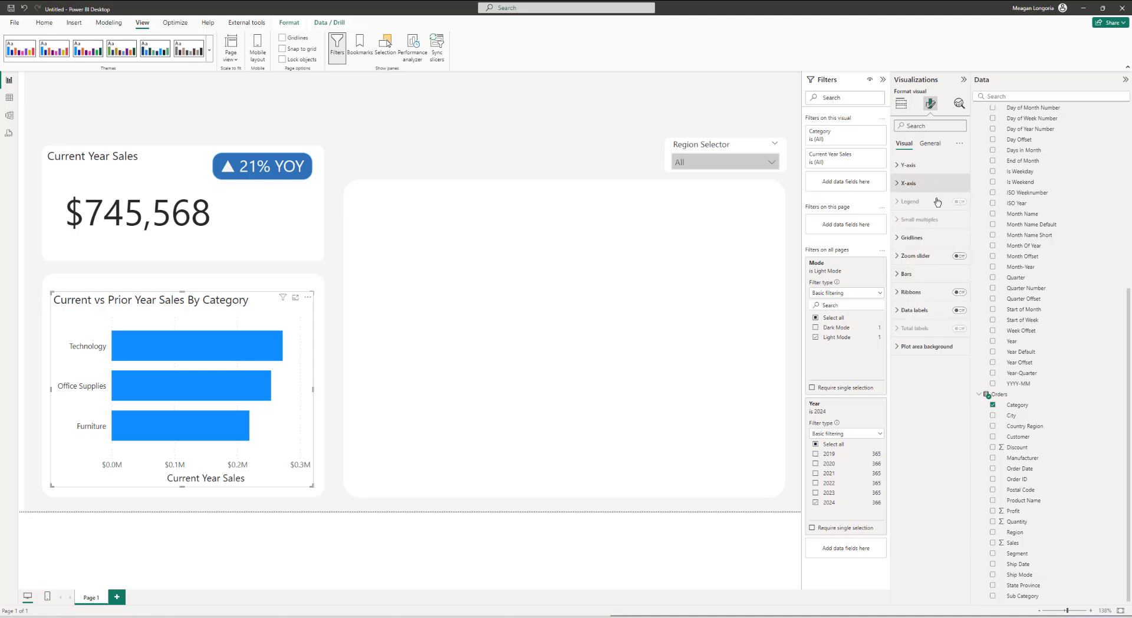
{"action": "left_click", "coordinate": [927, 183]}
{"action": "left_click", "coordinate": [952, 319]}
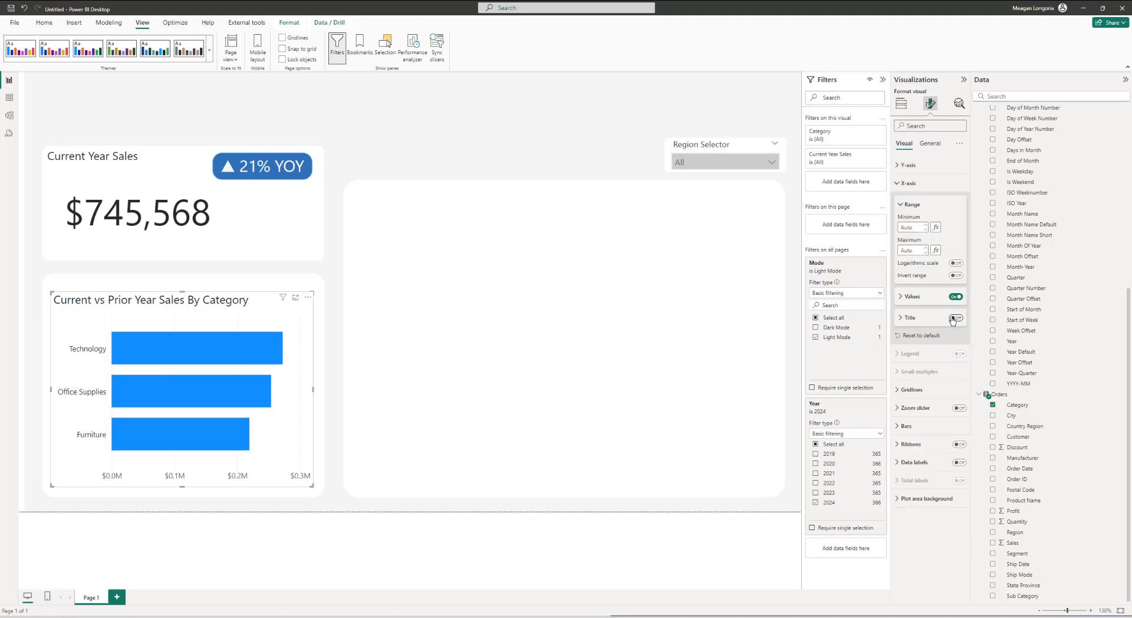
Step: Conditionally format the bar chart's X-axis label color by field value using the Color - Regular Text measure
{"action": "left_click", "coordinate": [918, 301]}
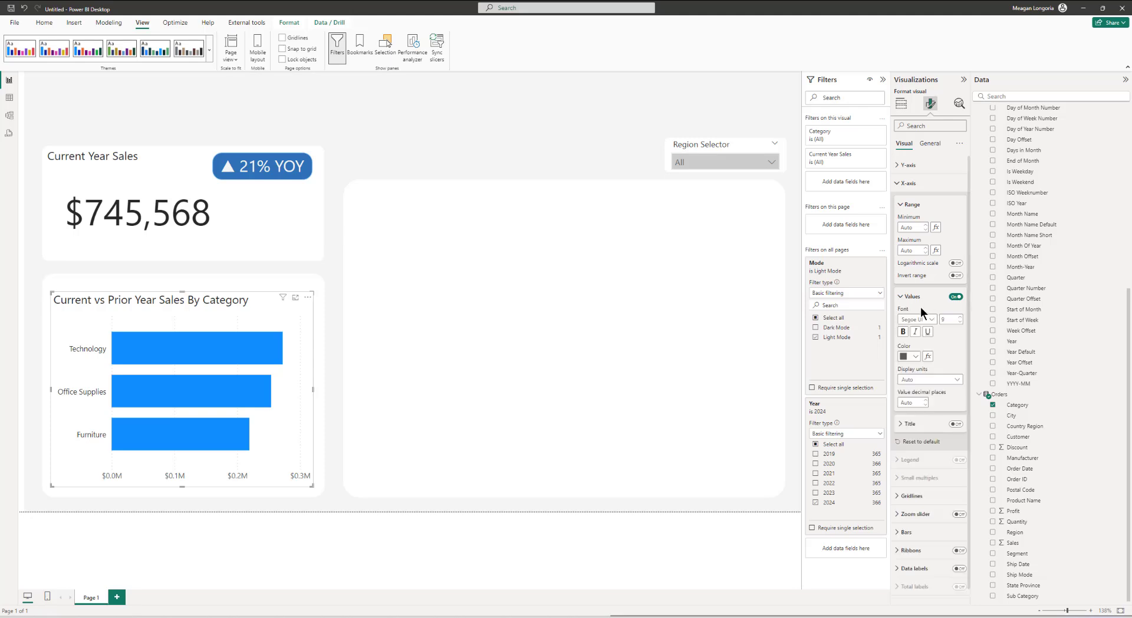
{"action": "left_click", "coordinate": [928, 357]}
{"action": "left_click", "coordinate": [406, 255]}
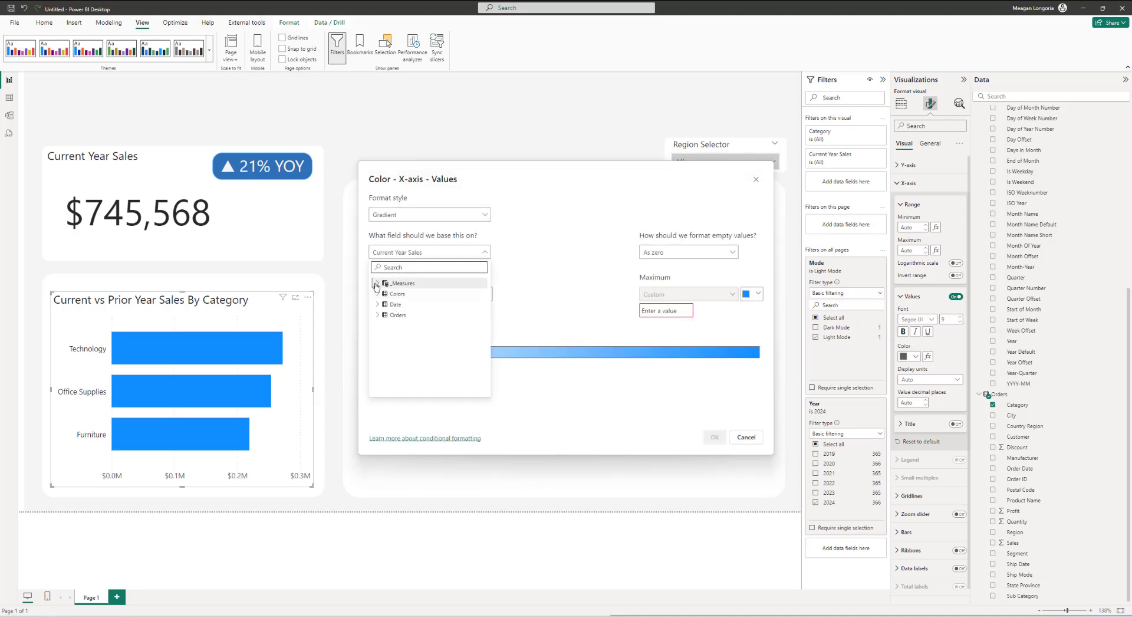
{"action": "left_click", "coordinate": [403, 282]}
{"action": "scroll", "coordinate": [402, 352], "scroll_direction": "down", "scroll_amount": 2}
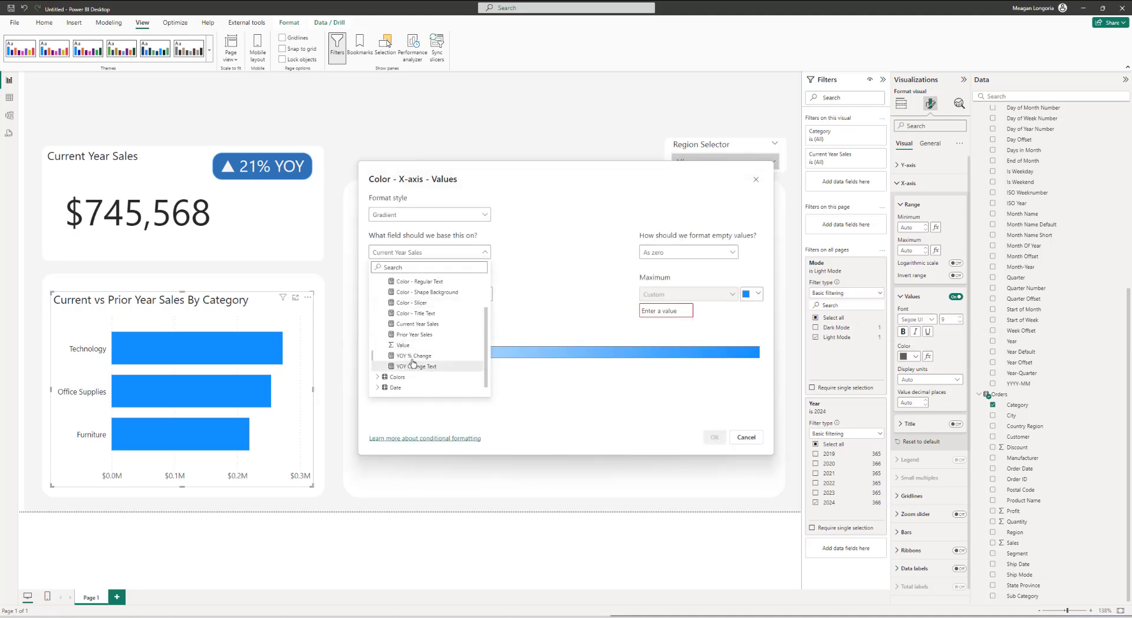
{"action": "left_click", "coordinate": [423, 292]}
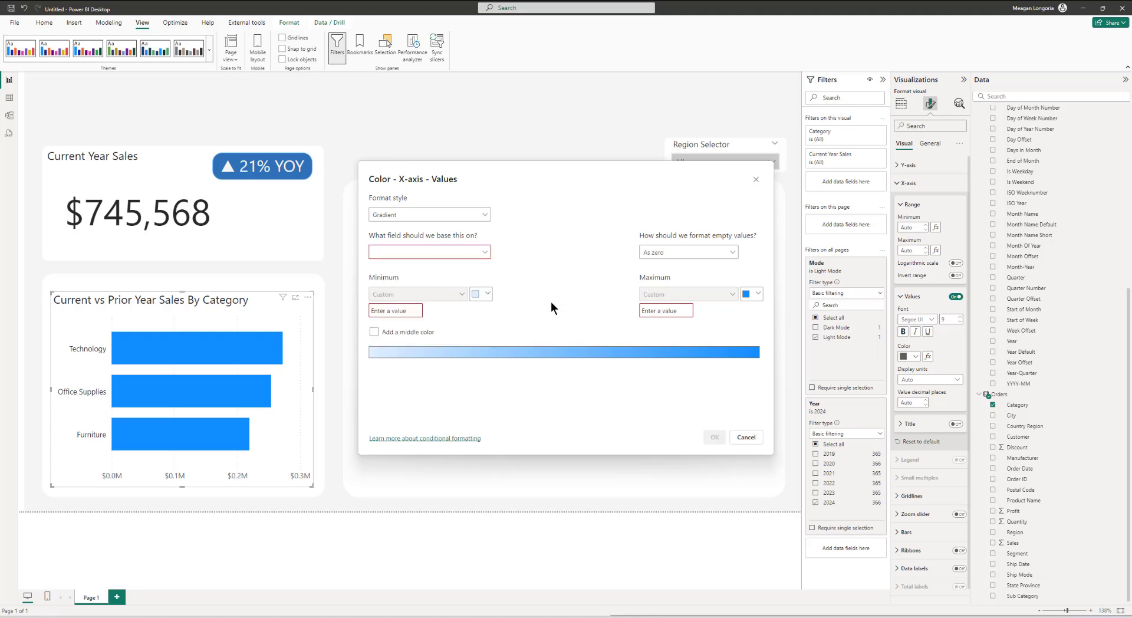
{"action": "left_click", "coordinate": [422, 255]}
{"action": "left_click", "coordinate": [405, 213]}
{"action": "left_click", "coordinate": [392, 254]}
{"action": "left_click", "coordinate": [413, 252]}
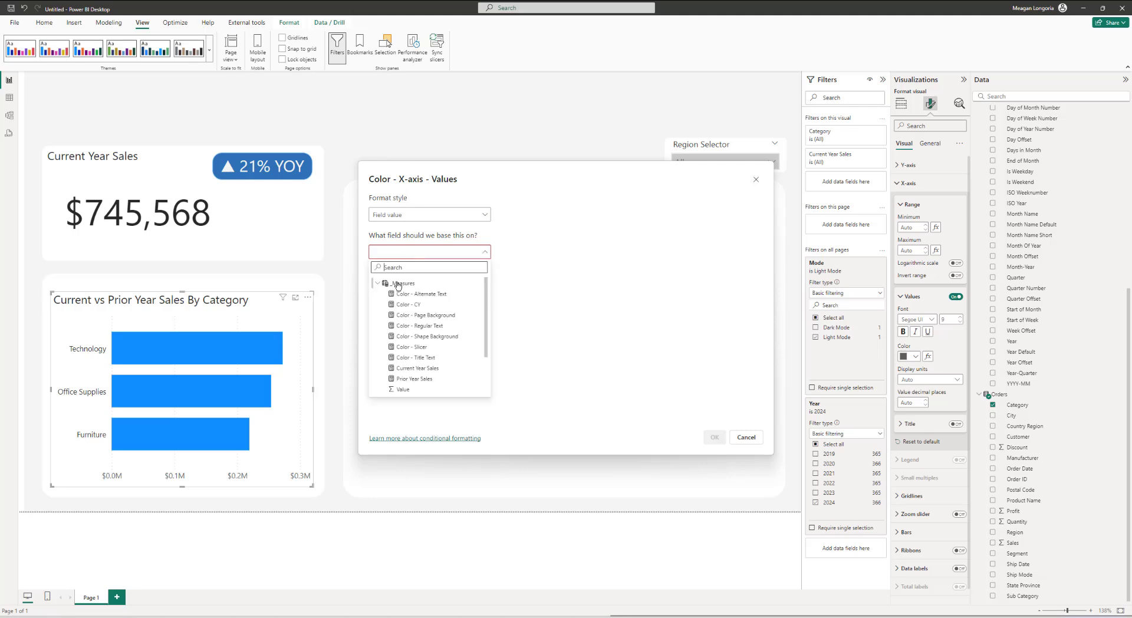
{"action": "left_click", "coordinate": [421, 325]}
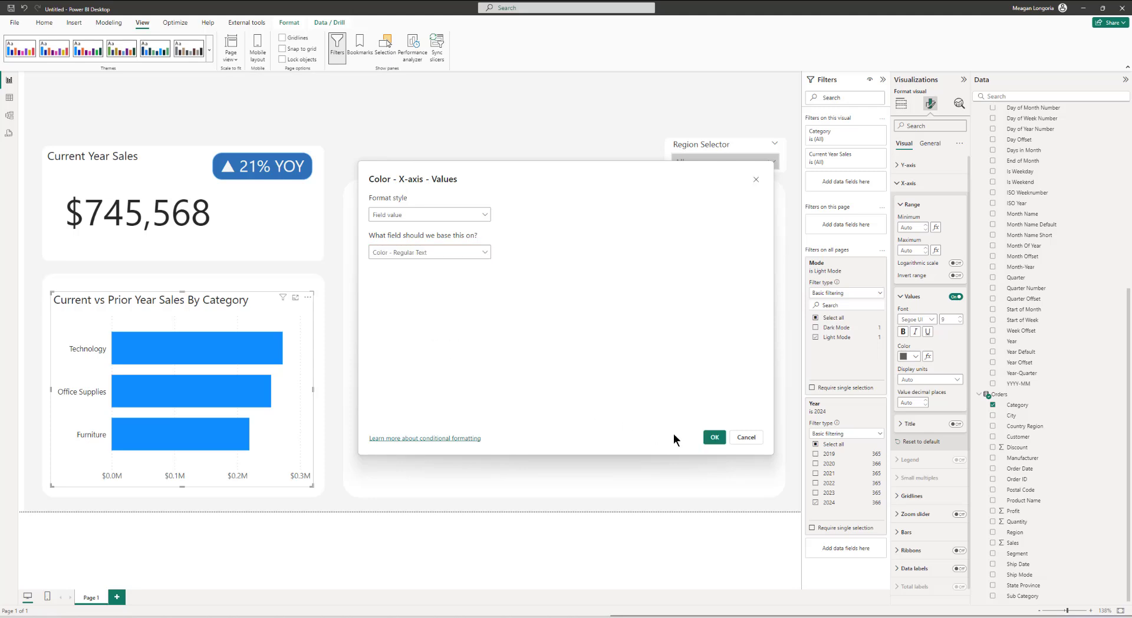
{"action": "left_click", "coordinate": [712, 438]}
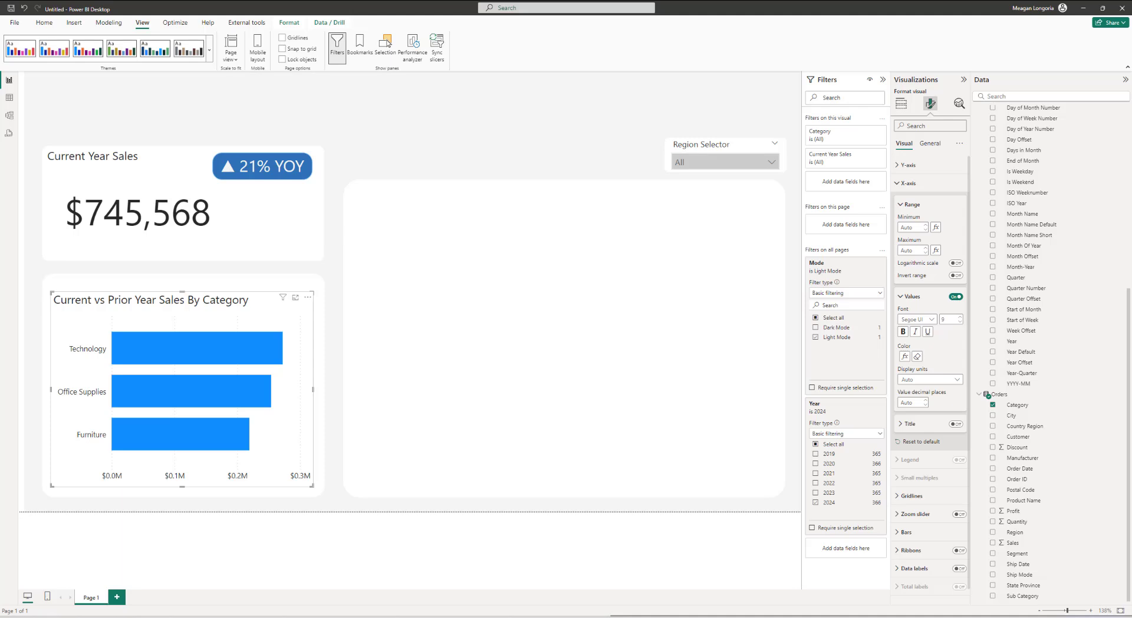
Step: Conditionally format the bar chart's bar color by field value using the Color - CY measure
{"action": "scroll", "coordinate": [941, 339], "scroll_direction": "down", "scroll_amount": 1}
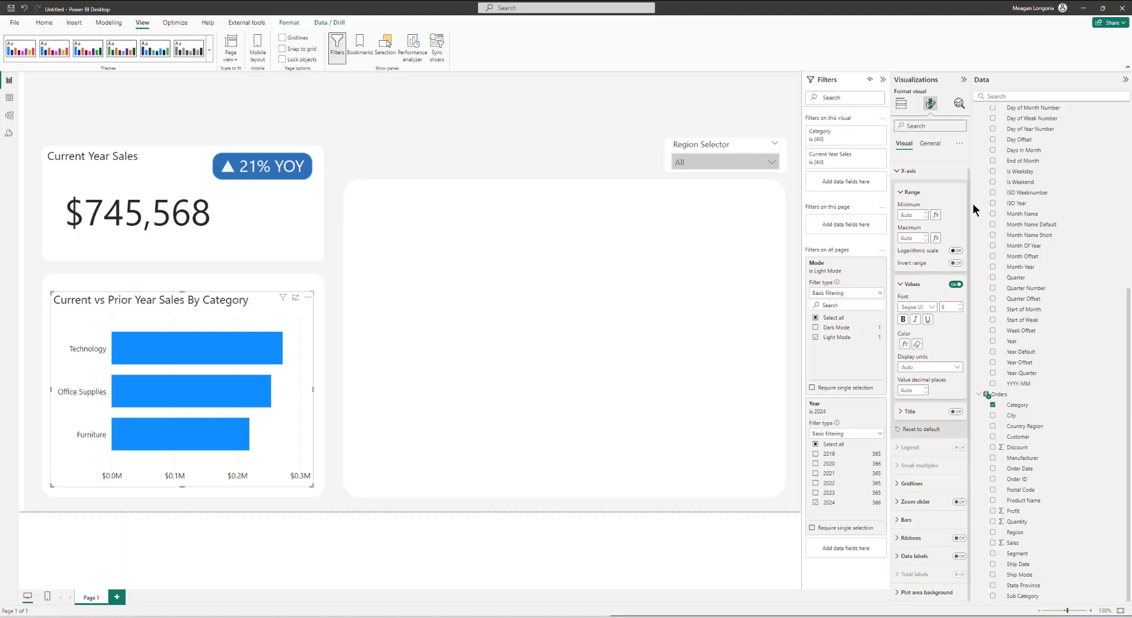
{"action": "left_click", "coordinate": [908, 170]}
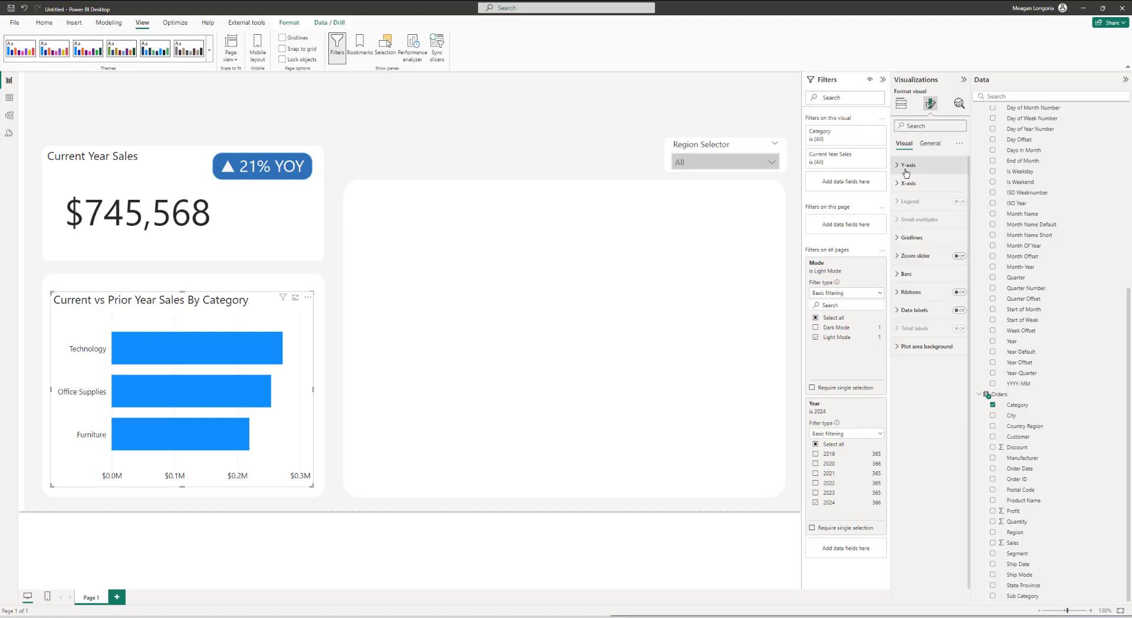
{"action": "left_click", "coordinate": [908, 273]}
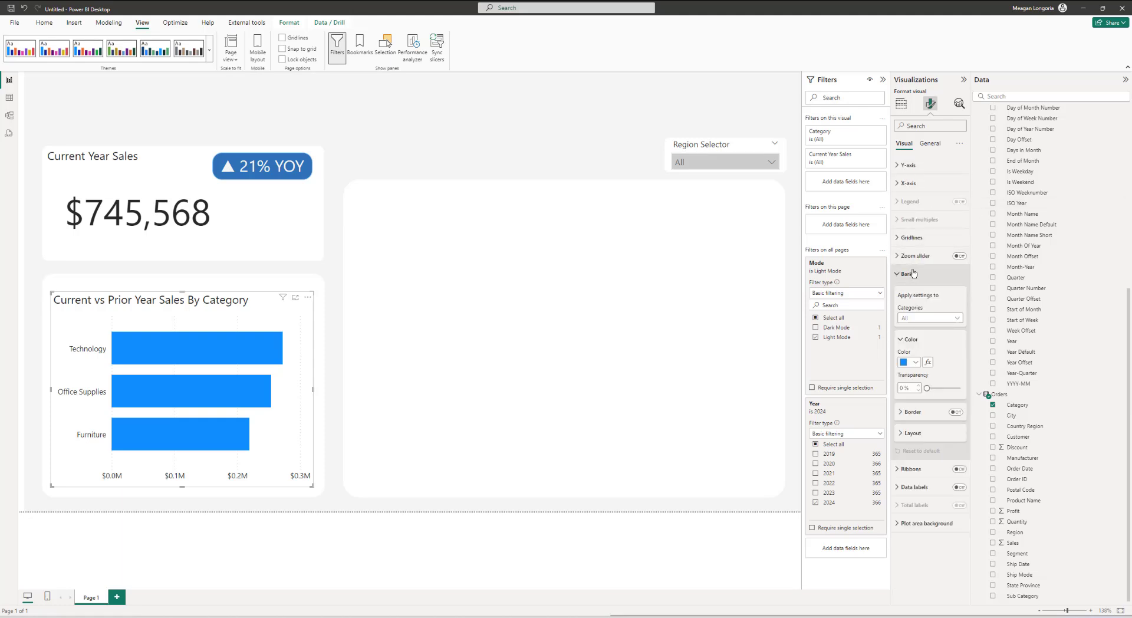
{"action": "left_click", "coordinate": [928, 362]}
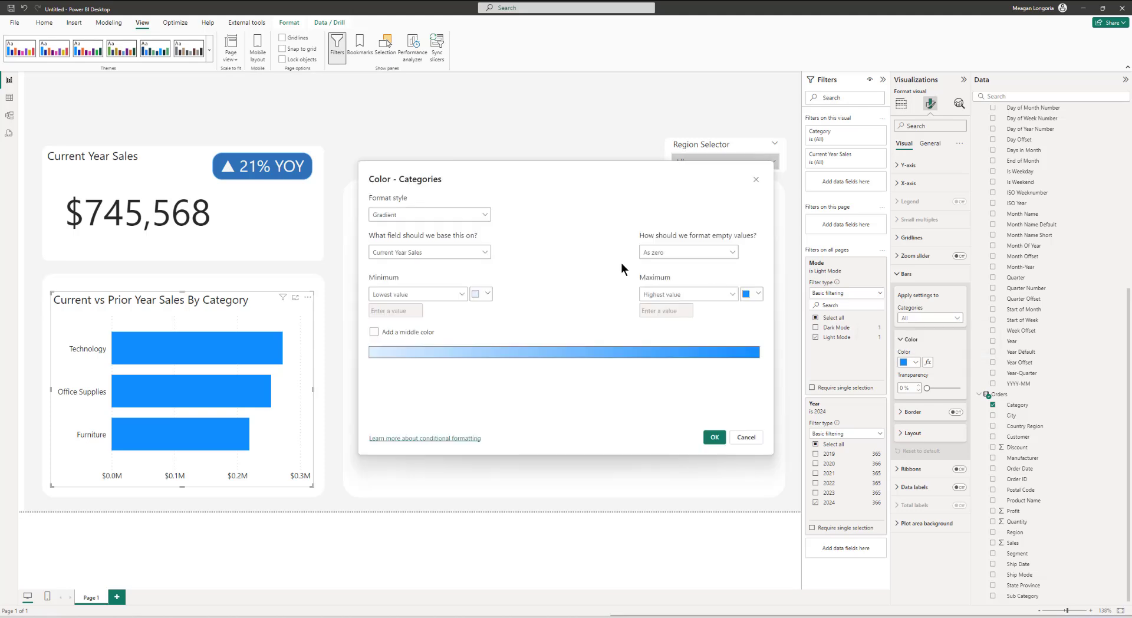
{"action": "left_click", "coordinate": [450, 220]}
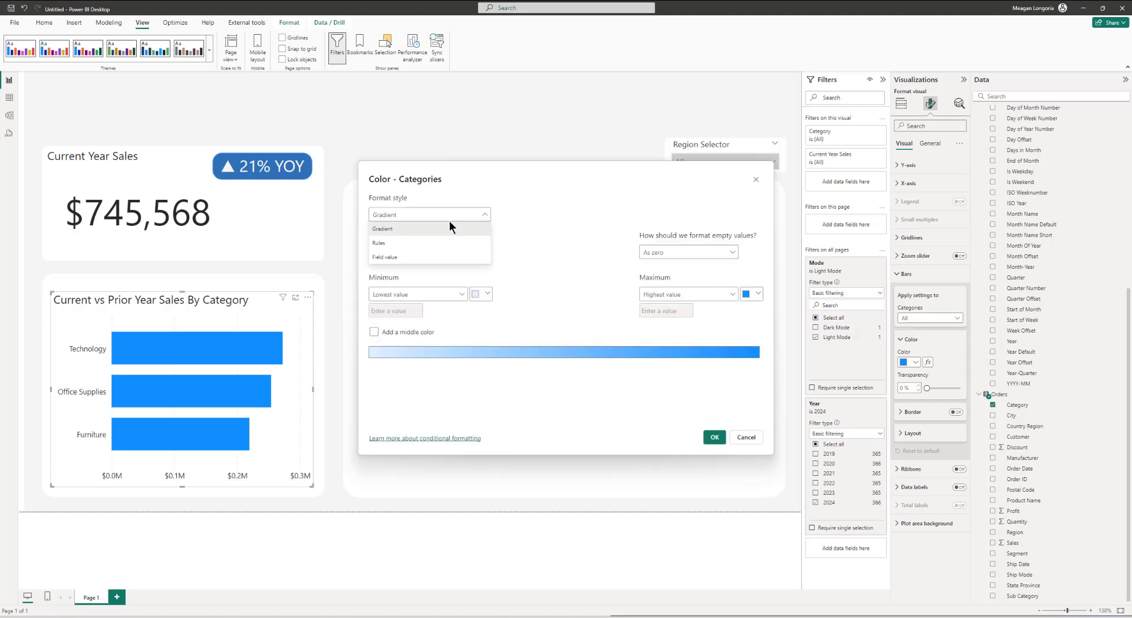
{"action": "left_click", "coordinate": [423, 257]}
{"action": "left_click", "coordinate": [408, 258]}
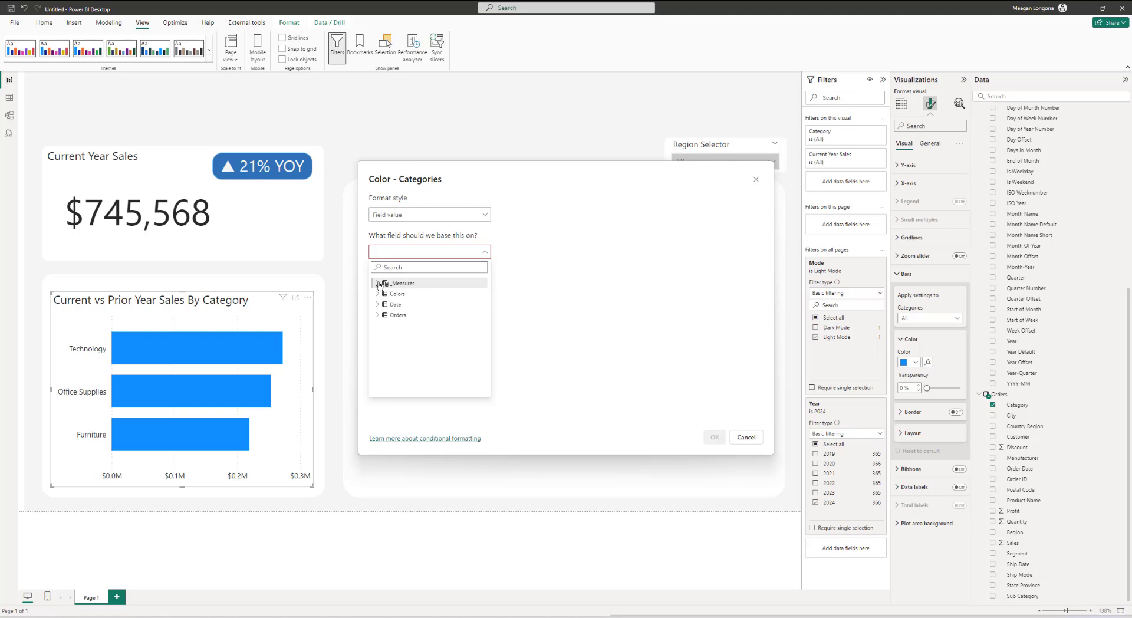
{"action": "left_click", "coordinate": [380, 283]}
{"action": "left_click", "coordinate": [410, 304]}
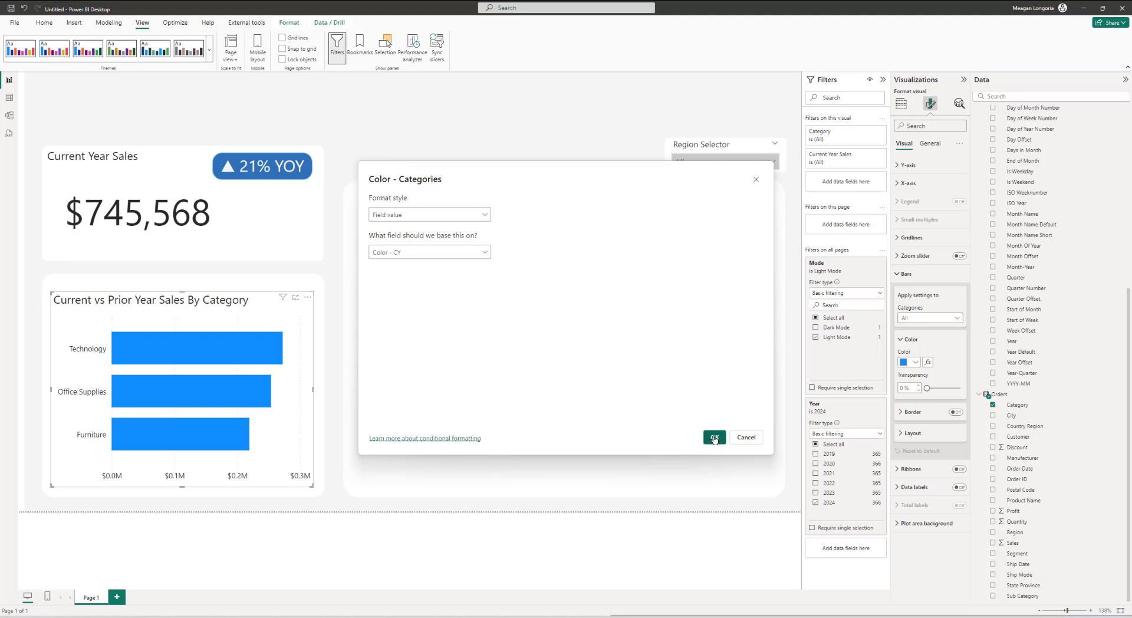
{"action": "left_click", "coordinate": [714, 438]}
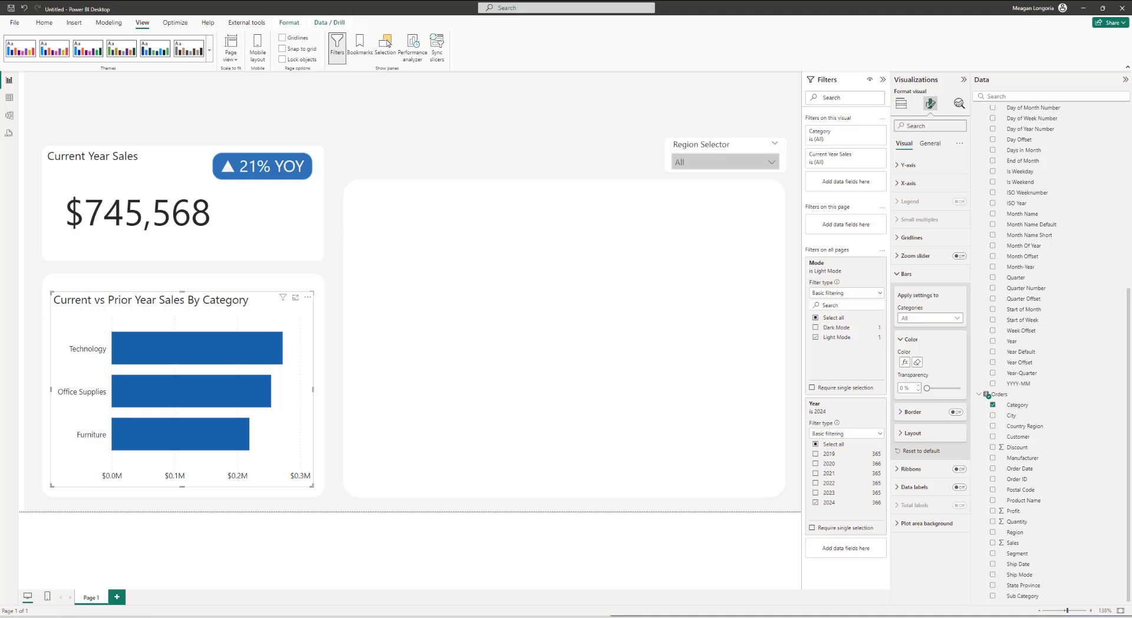
Step: Enable error bars on Current Year Sales, using Prior Year Sales as both the upper and lower bound
{"action": "left_click", "coordinate": [914, 434]}
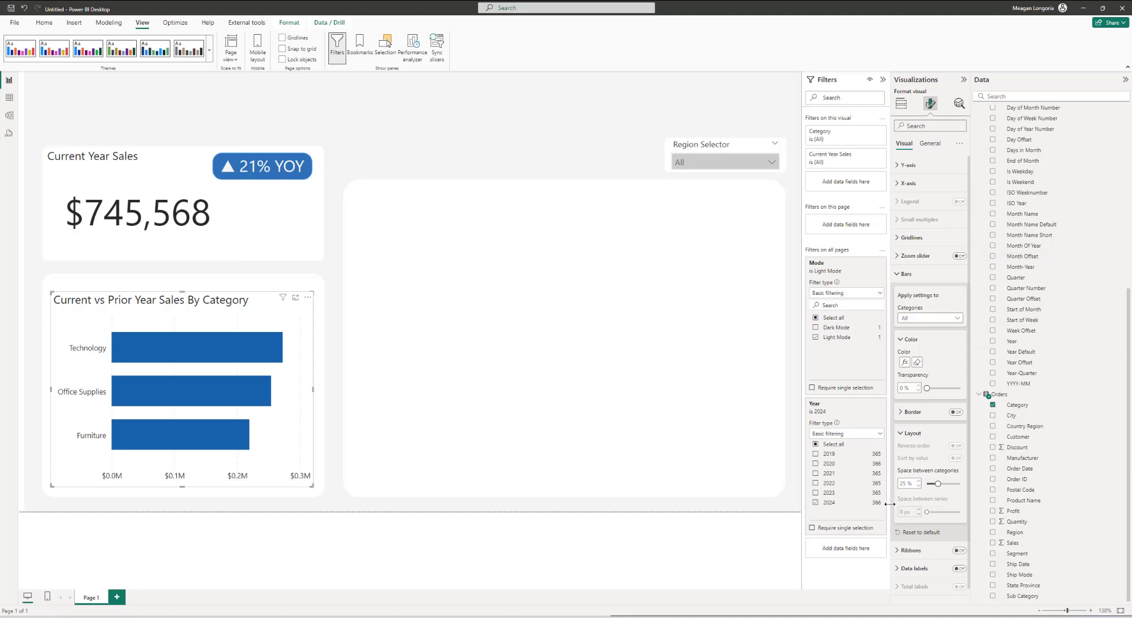
{"action": "left_click", "coordinate": [959, 104]}
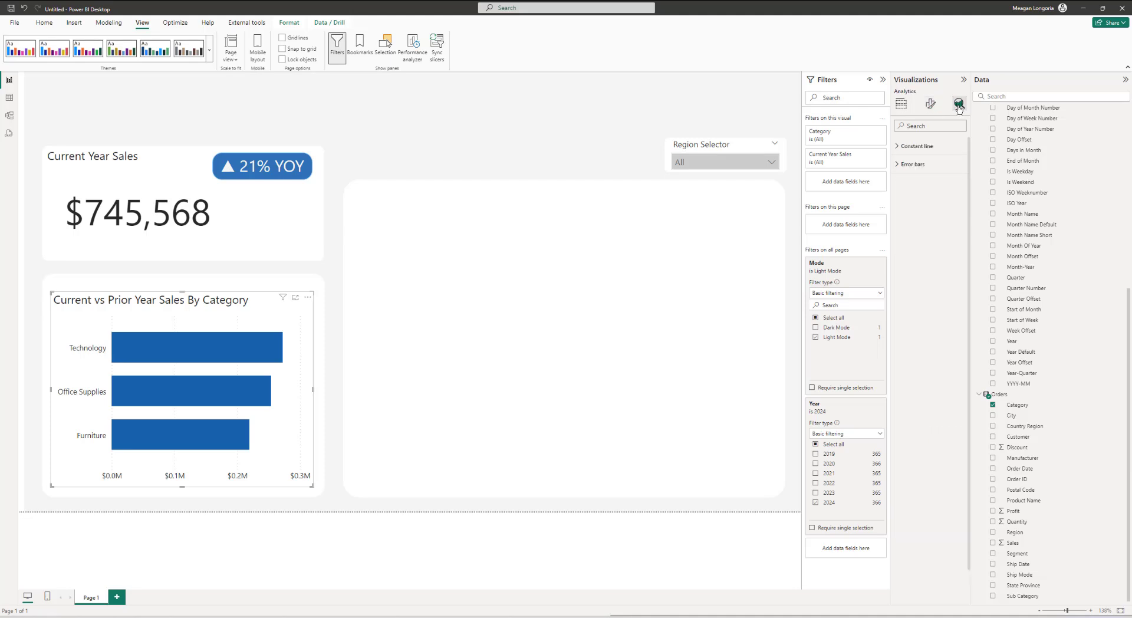
{"action": "left_click", "coordinate": [917, 164]}
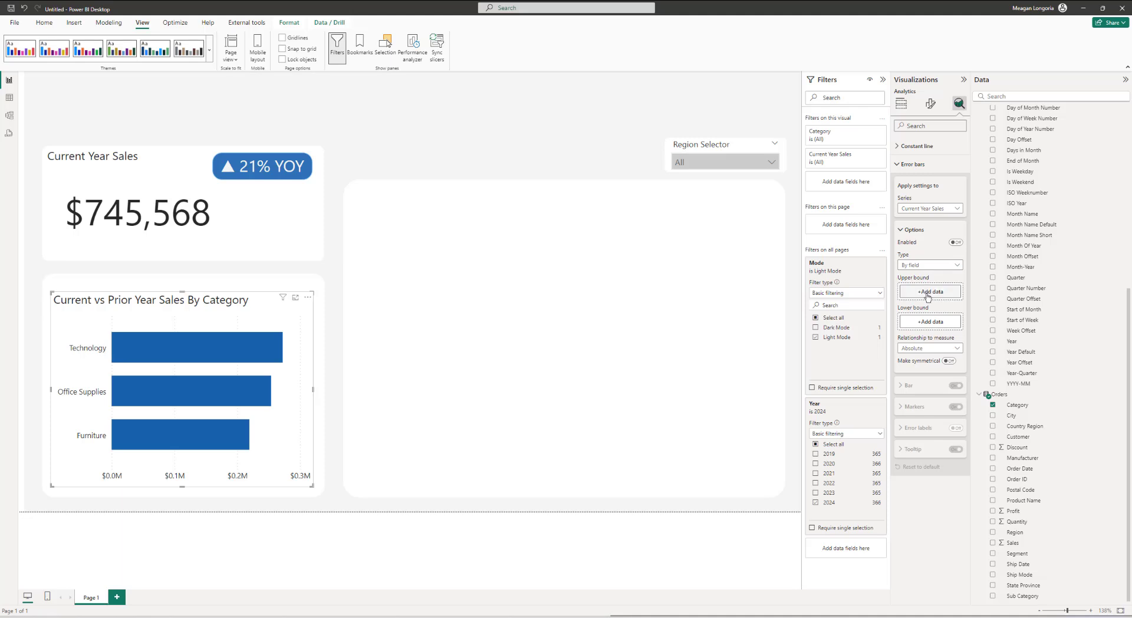
{"action": "left_click", "coordinate": [956, 242]}
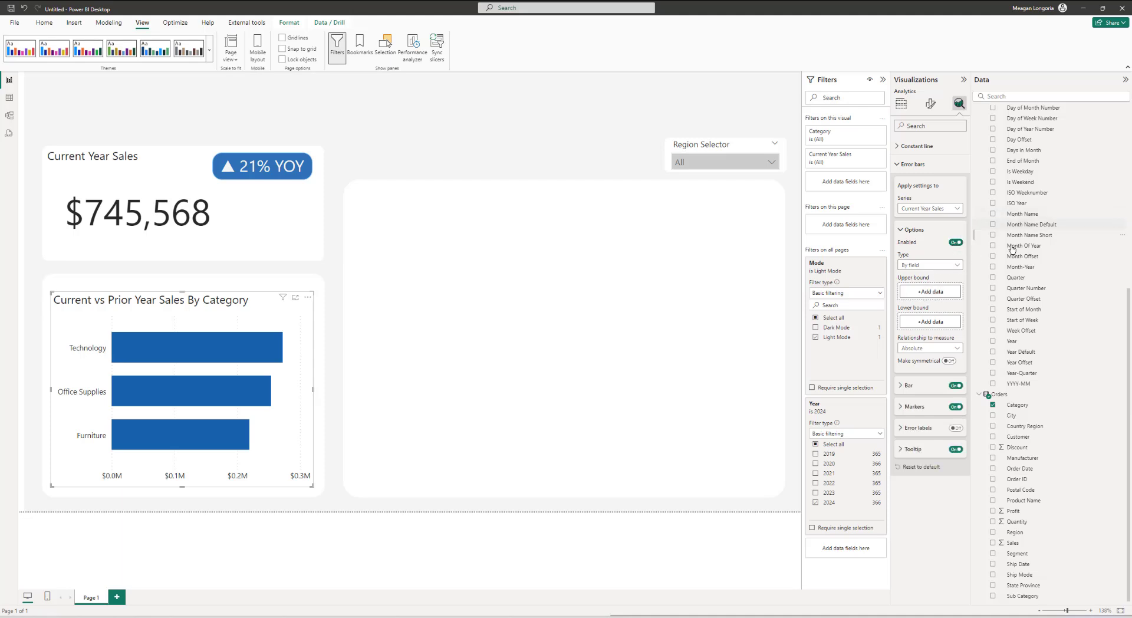
{"action": "scroll", "coordinate": [1012, 249], "scroll_direction": "up", "scroll_amount": 3}
{"action": "scroll", "coordinate": [1012, 248], "scroll_direction": "up", "scroll_amount": 3}
{"action": "left_click_drag", "start_coordinate": [1017, 208], "coordinate": [933, 297]}
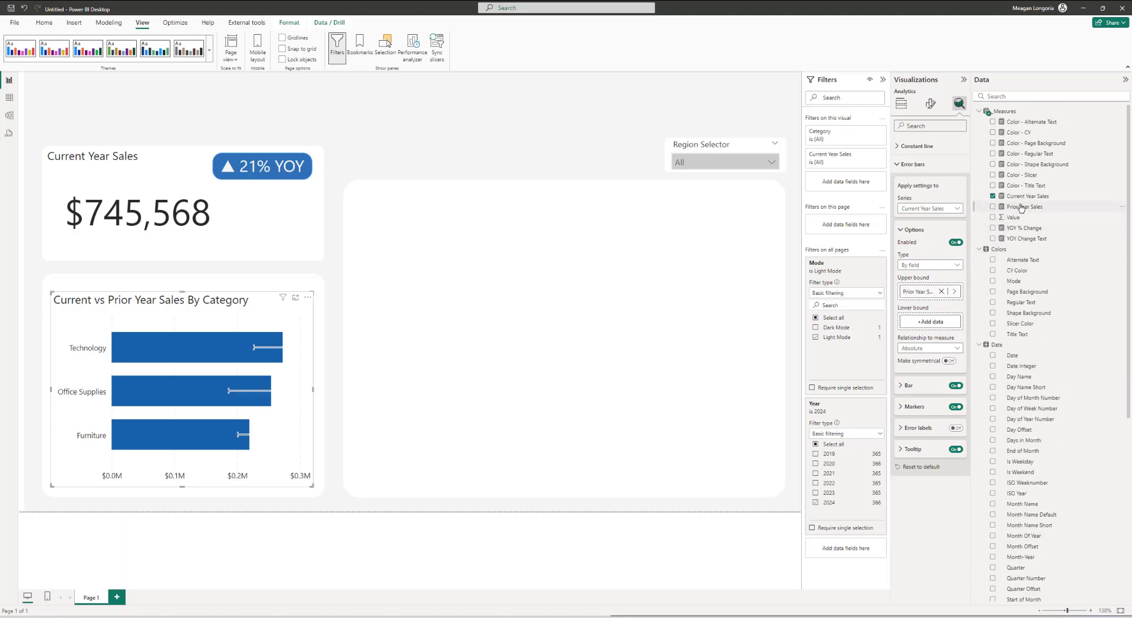
{"action": "left_click_drag", "start_coordinate": [1021, 208], "coordinate": [938, 323]}
Step: Set the error bar's bar color to a custom grey (RGB 96, 94, 92)
{"action": "left_click", "coordinate": [919, 386]}
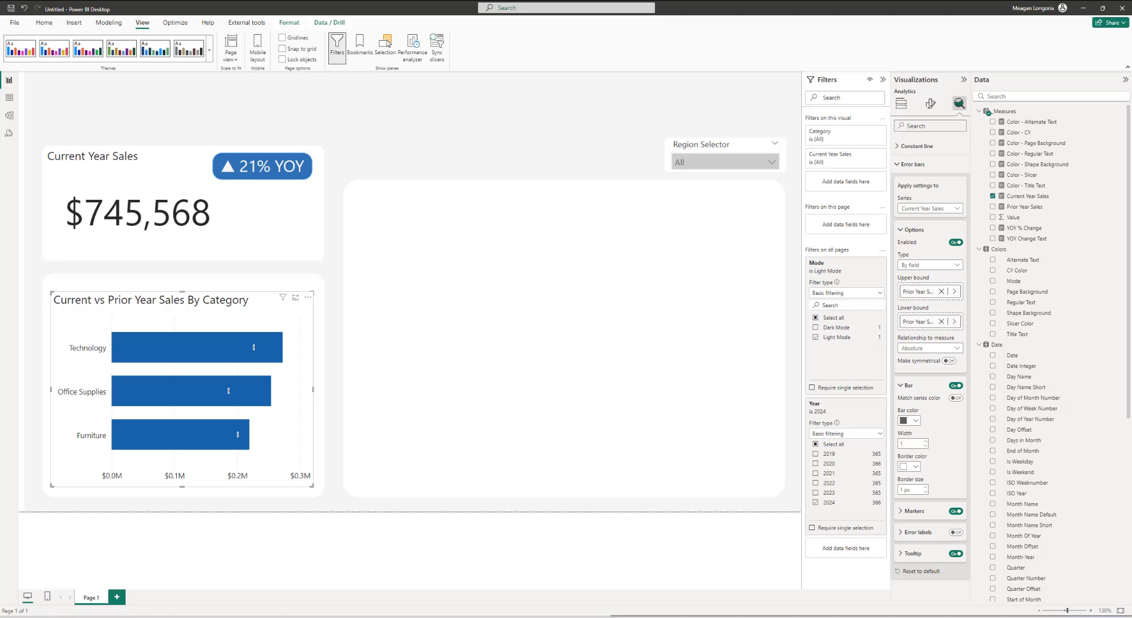
{"action": "left_click", "coordinate": [911, 420]}
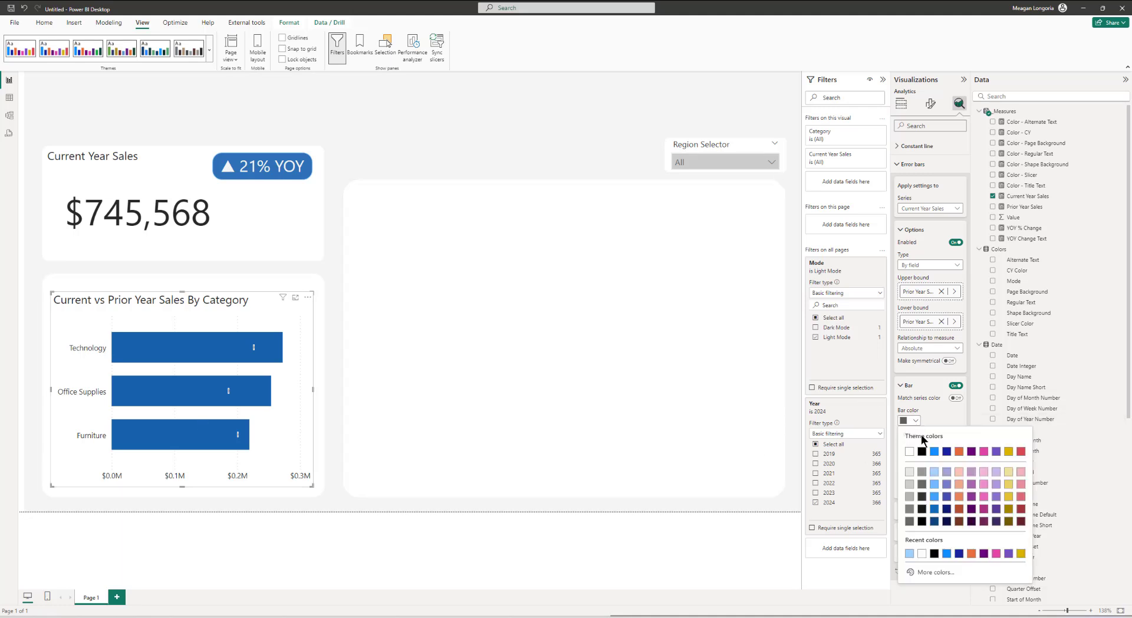
{"action": "left_click", "coordinate": [931, 572]}
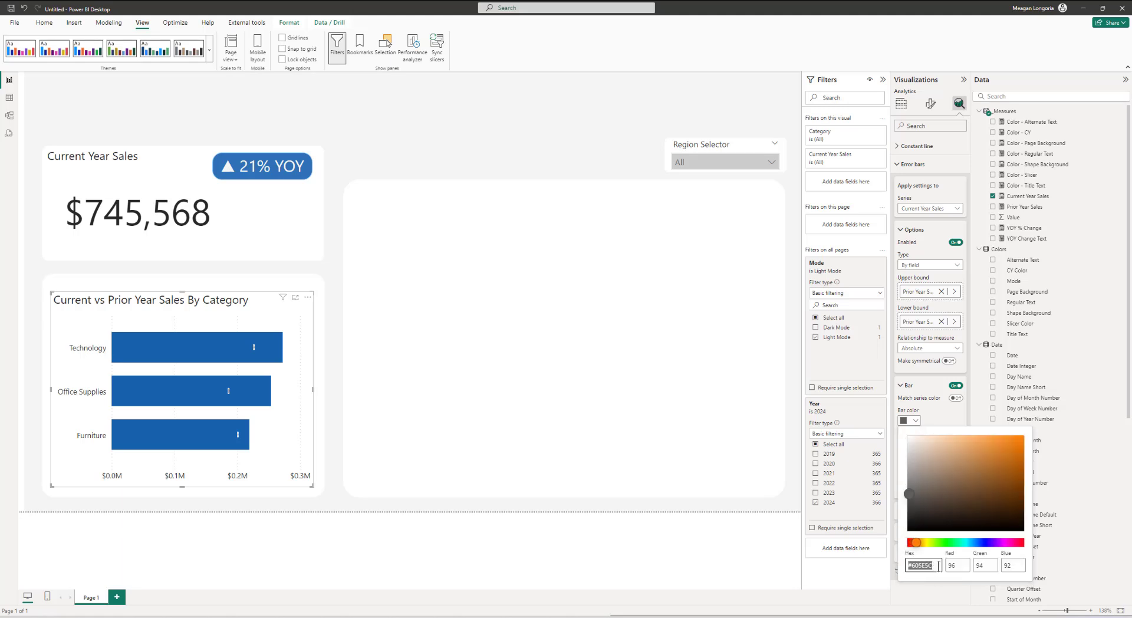
{"action": "left_click", "coordinate": [932, 420]}
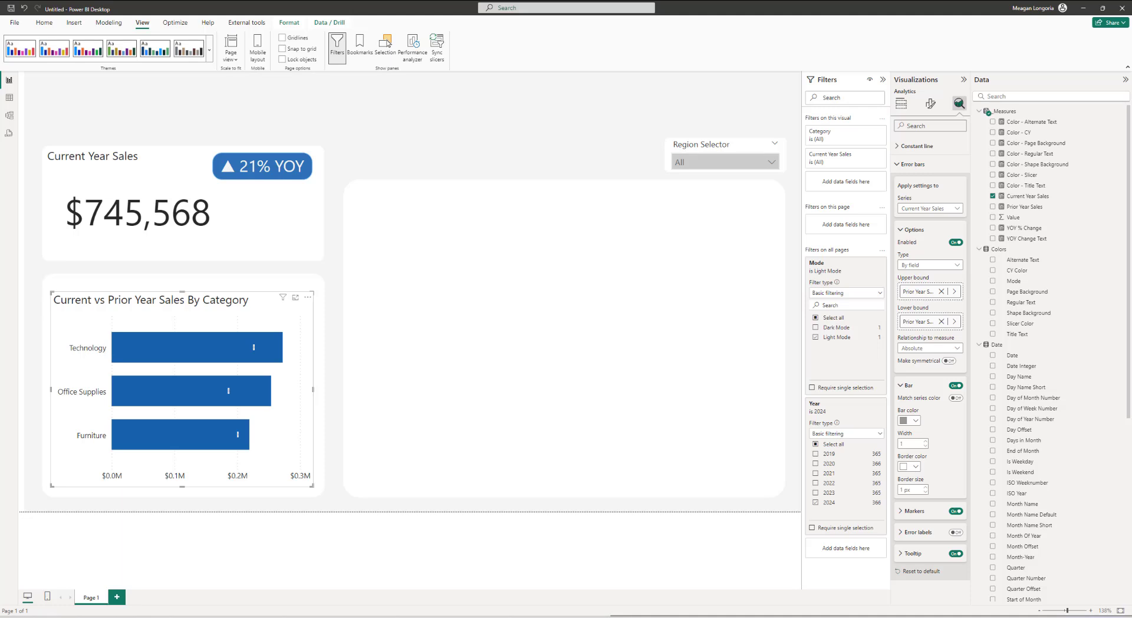
Step: Set the error bar's border color to black and its marker shape to a circle
{"action": "left_click", "coordinate": [913, 467]}
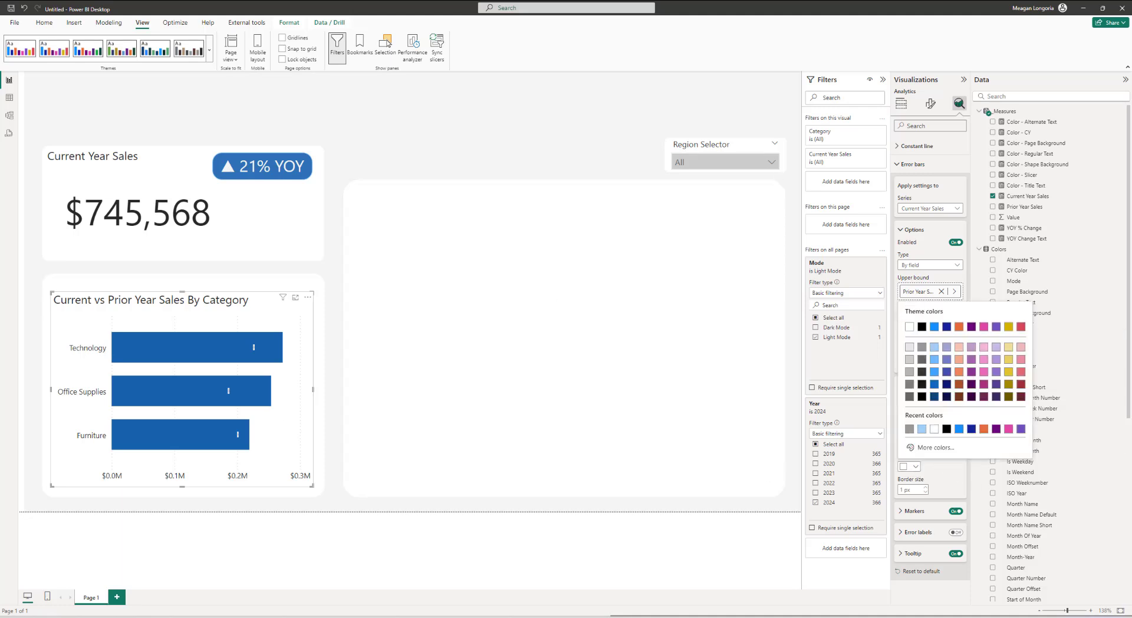
{"action": "left_click", "coordinate": [923, 329]}
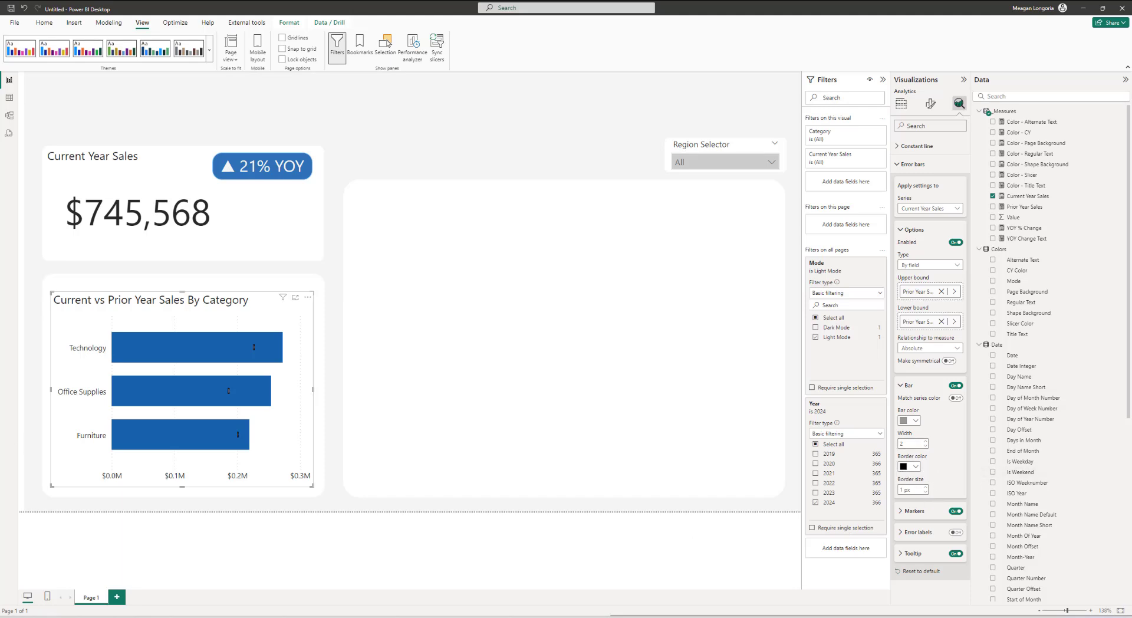
{"action": "left_click", "coordinate": [931, 511]}
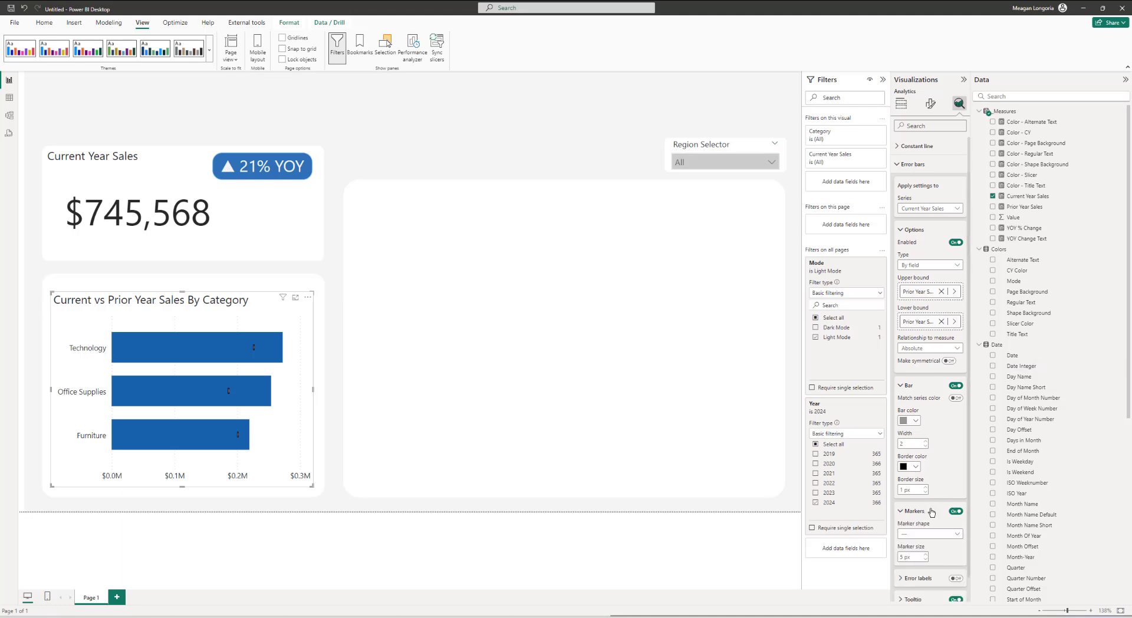
{"action": "scroll", "coordinate": [932, 513], "scroll_direction": "down", "scroll_amount": 1}
{"action": "left_click", "coordinate": [920, 508]}
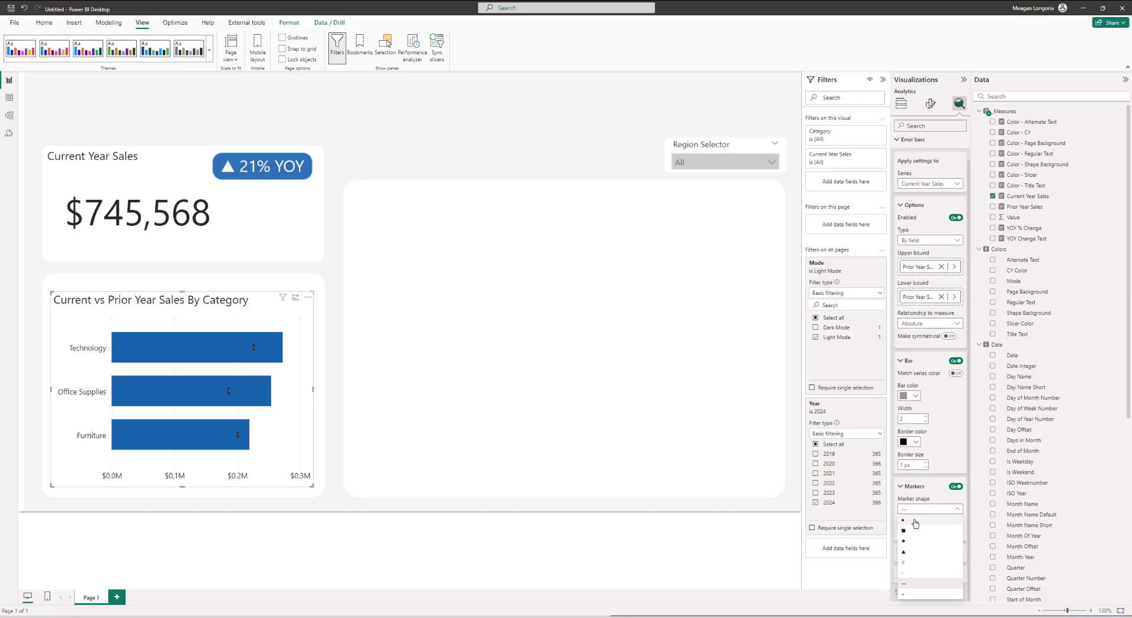
{"action": "left_click", "coordinate": [914, 521]}
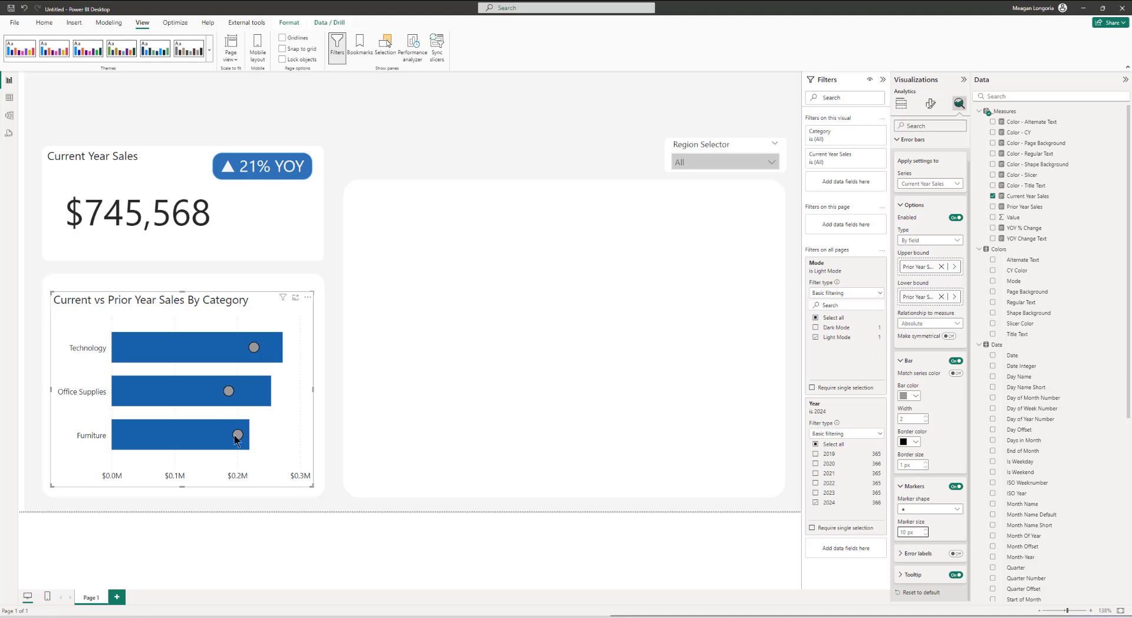
Step: Insert a new column chart and resize it to fill the large empty card on the right
{"action": "mouse_move", "coordinate": [238, 441]}
{"action": "left_click", "coordinate": [712, 271]}
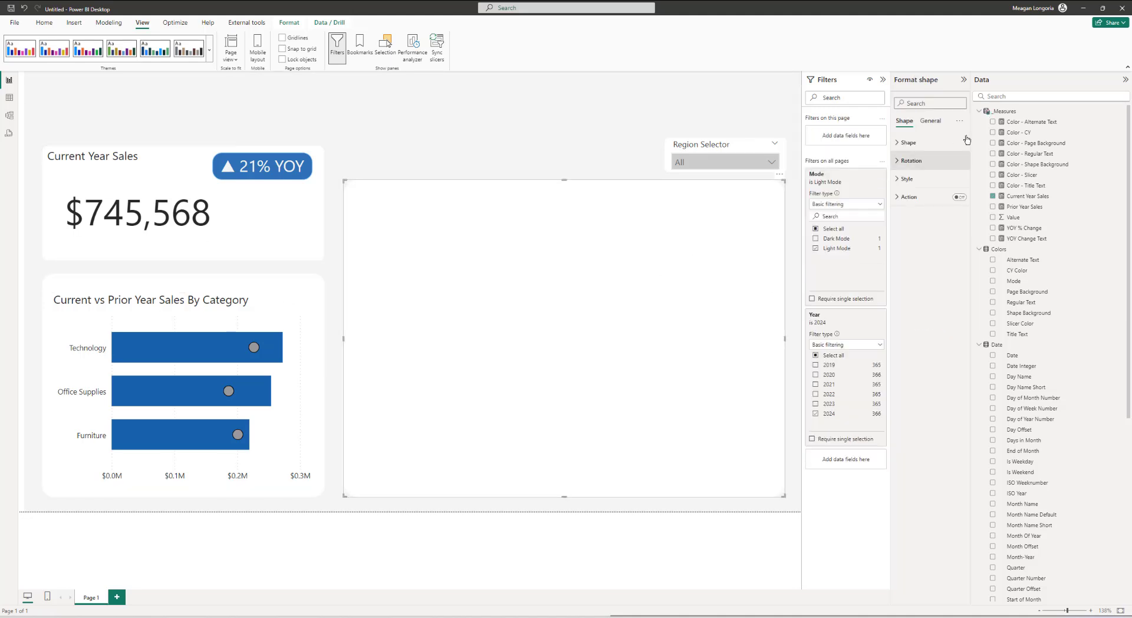
{"action": "left_click", "coordinate": [591, 166]}
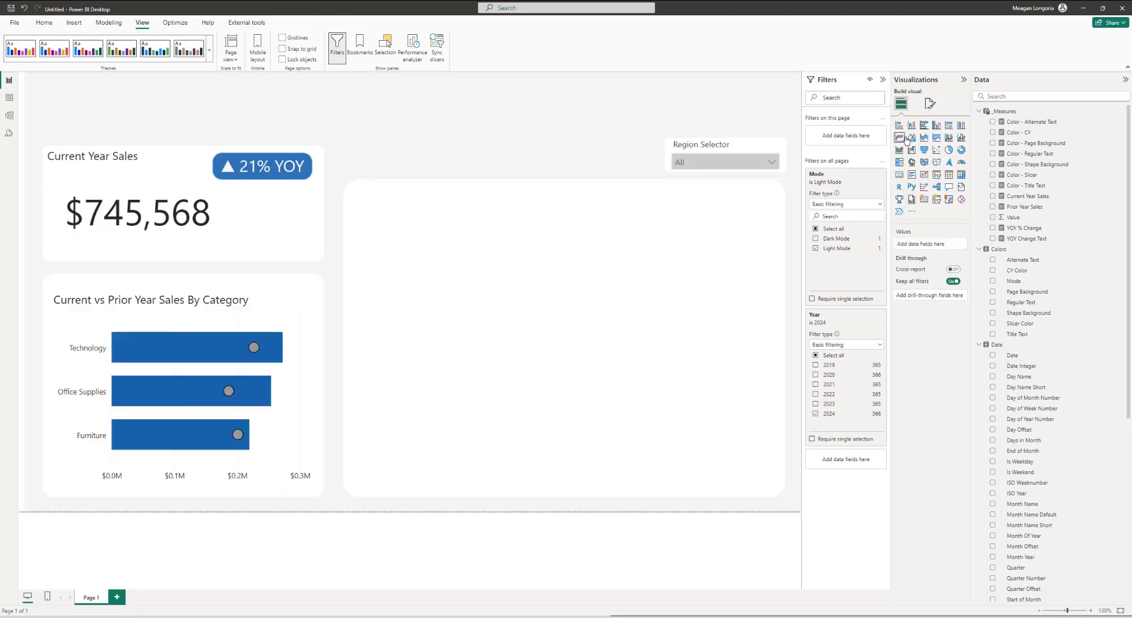
{"action": "left_click", "coordinate": [961, 125]}
{"action": "left_click_drag", "start_coordinate": [187, 155], "coordinate": [475, 212]}
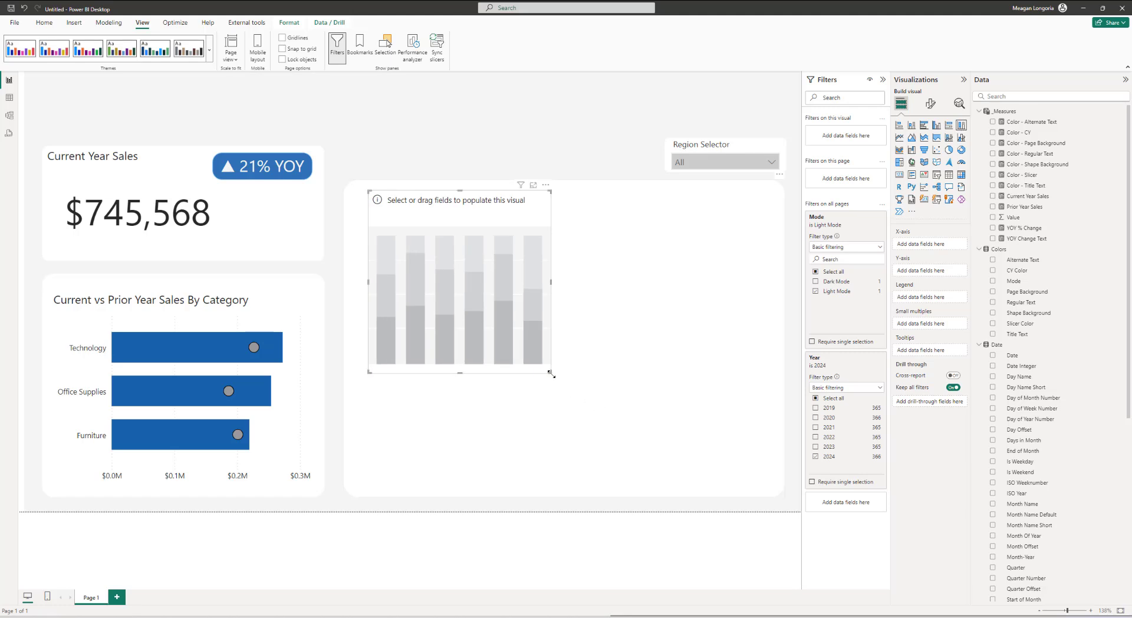
{"action": "left_click_drag", "start_coordinate": [551, 374], "coordinate": [774, 491]}
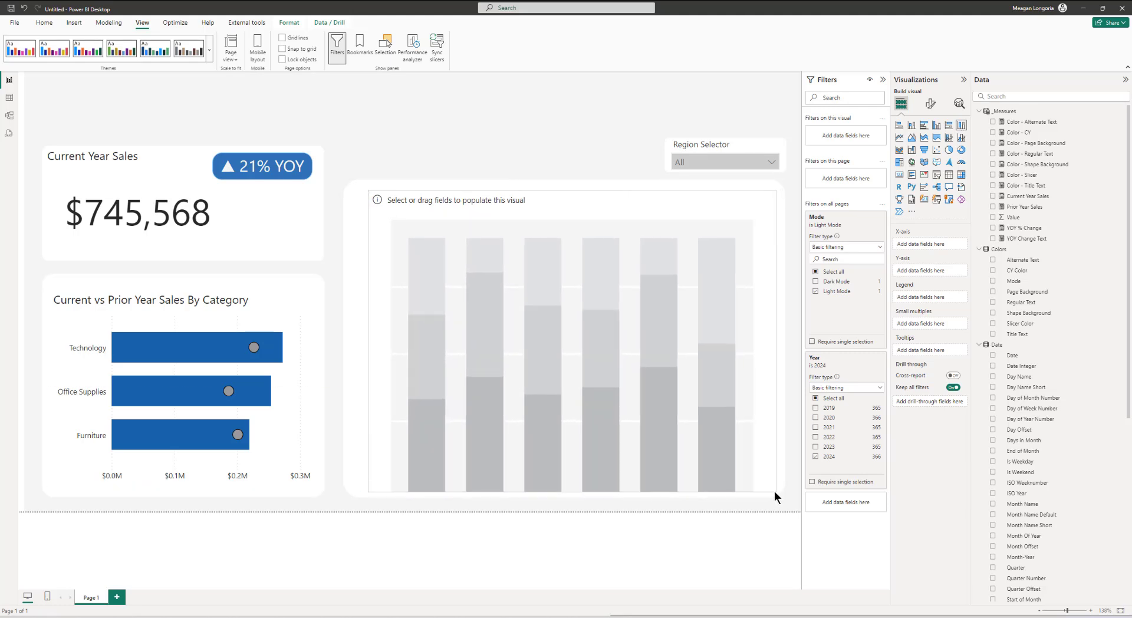
Step: Sort the Month Name Short column by Month Of Year
{"action": "scroll", "coordinate": [1032, 400], "scroll_direction": "down", "scroll_amount": 3}
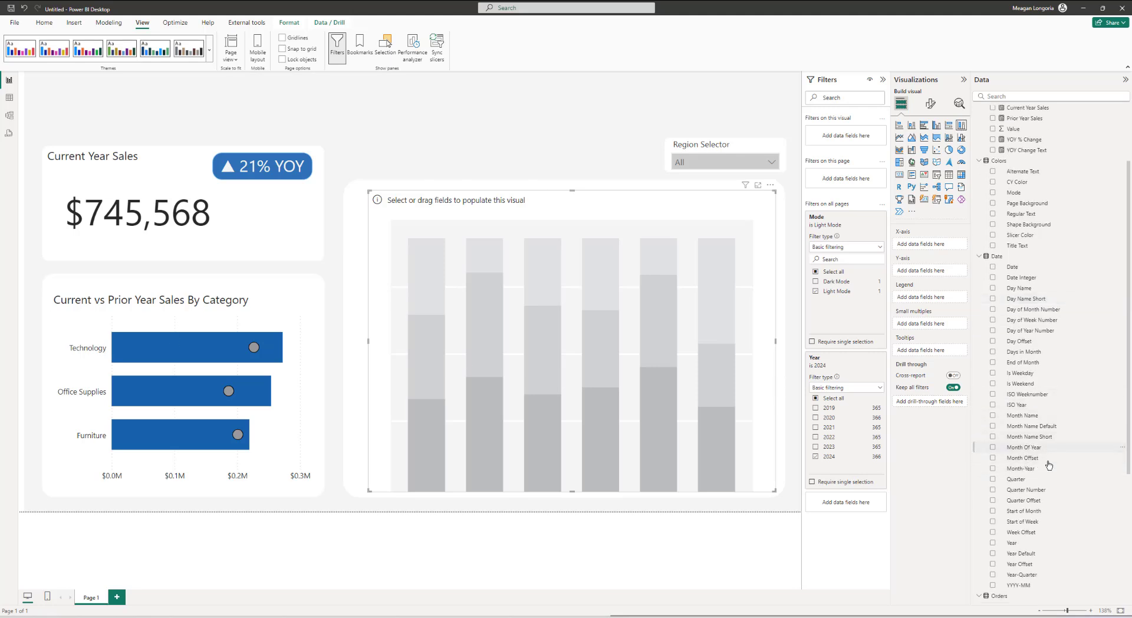
{"action": "left_click", "coordinate": [1042, 439]}
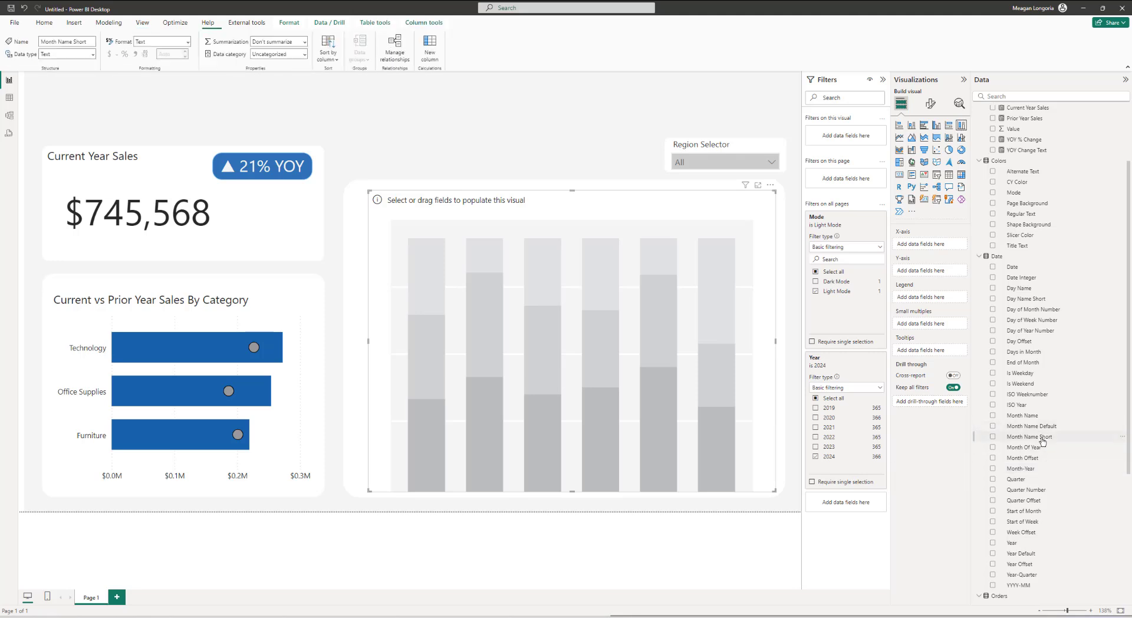
{"action": "left_click", "coordinate": [327, 56]}
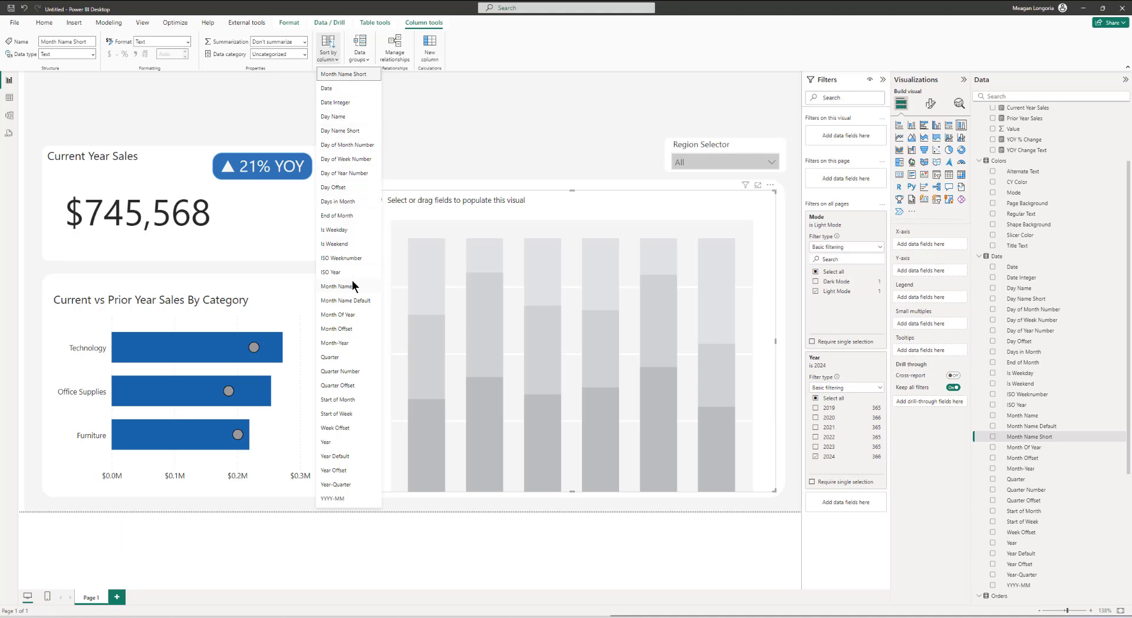
{"action": "left_click", "coordinate": [356, 316]}
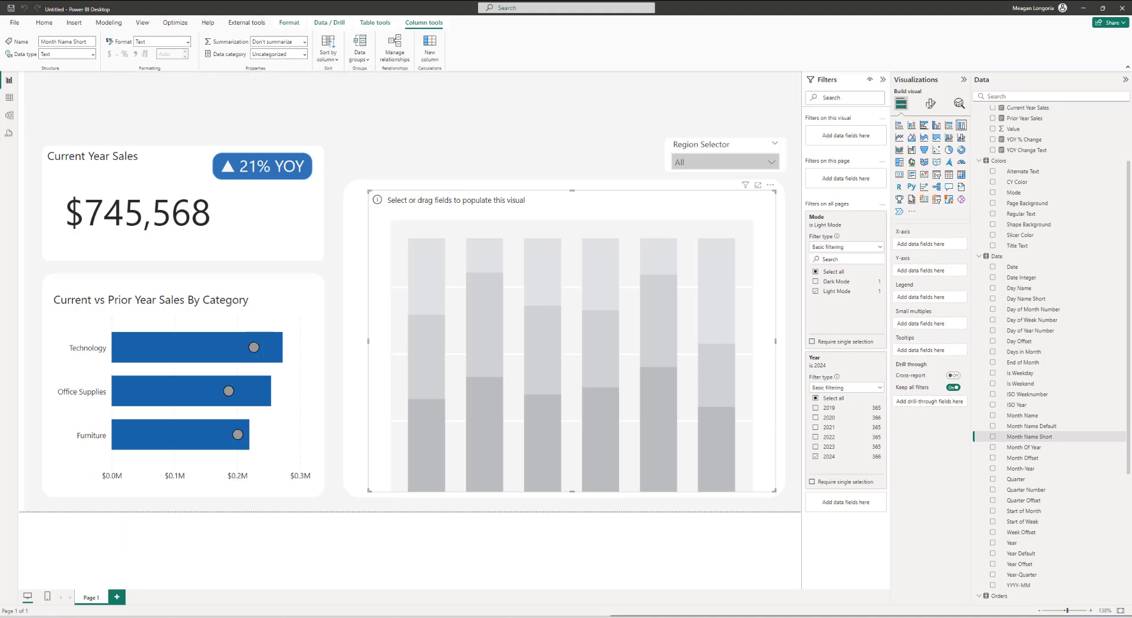
Step: Put Month Name Short on the X-axis and Current Year Sales on the Y-axis, switching to a clustered column chart
{"action": "left_click_drag", "start_coordinate": [1032, 436], "coordinate": [946, 253]}
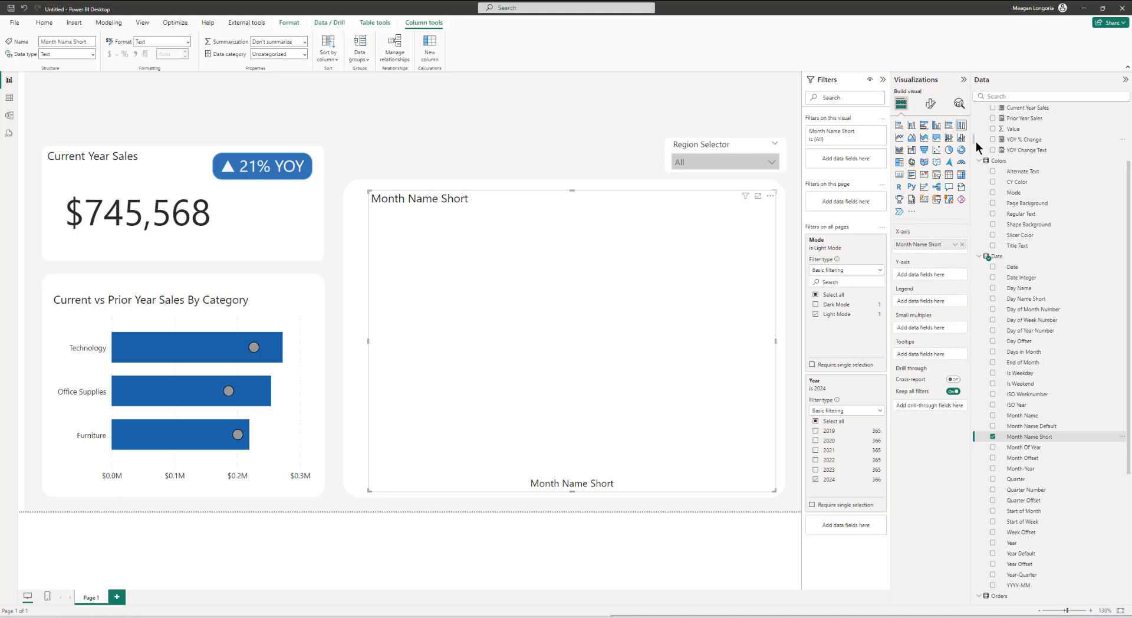
{"action": "scroll", "coordinate": [1012, 148], "scroll_direction": "up", "scroll_amount": 3}
{"action": "left_click_drag", "start_coordinate": [1024, 197], "coordinate": [945, 279]}
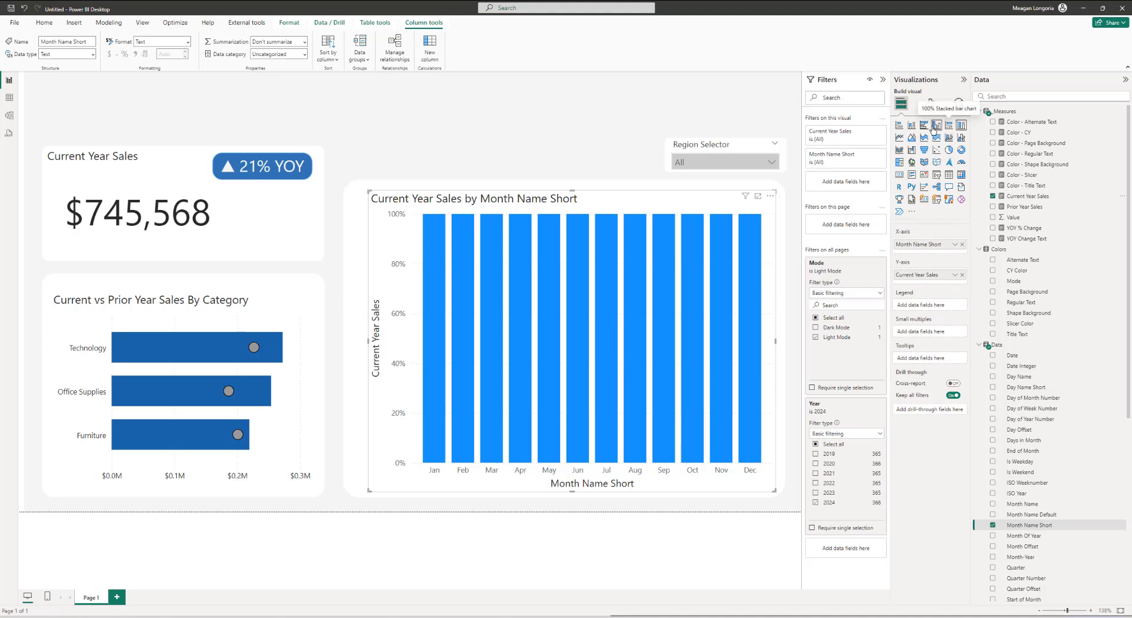
{"action": "left_click", "coordinate": [911, 126]}
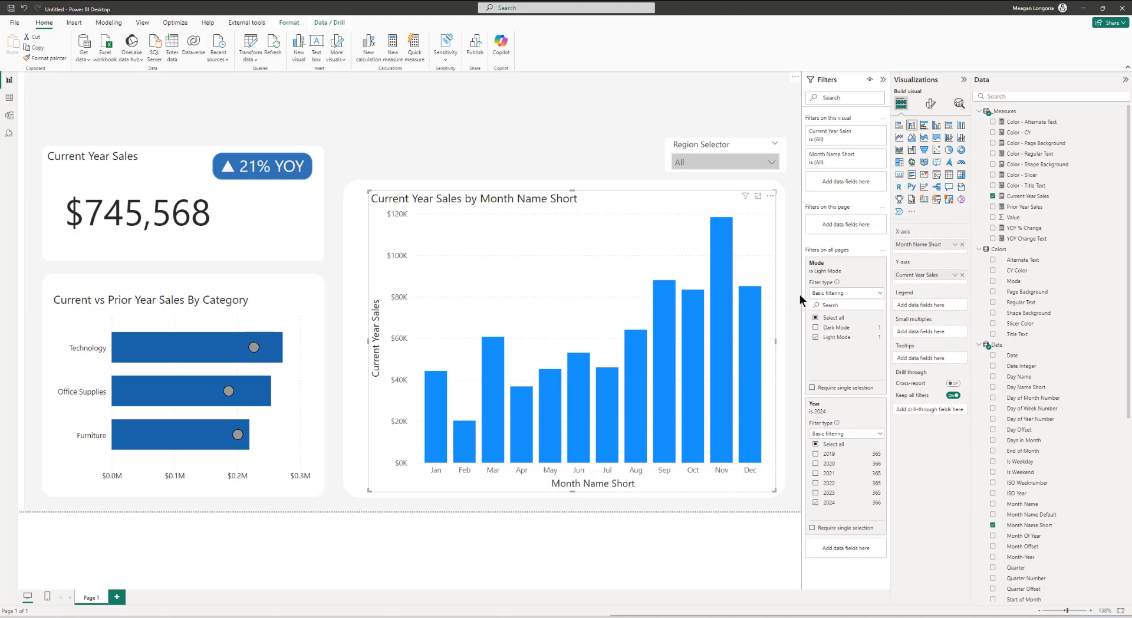
Step: Conditionally format the column chart's X-axis label color by field value using the Color - Regular Text measure
{"action": "left_click", "coordinate": [931, 105]}
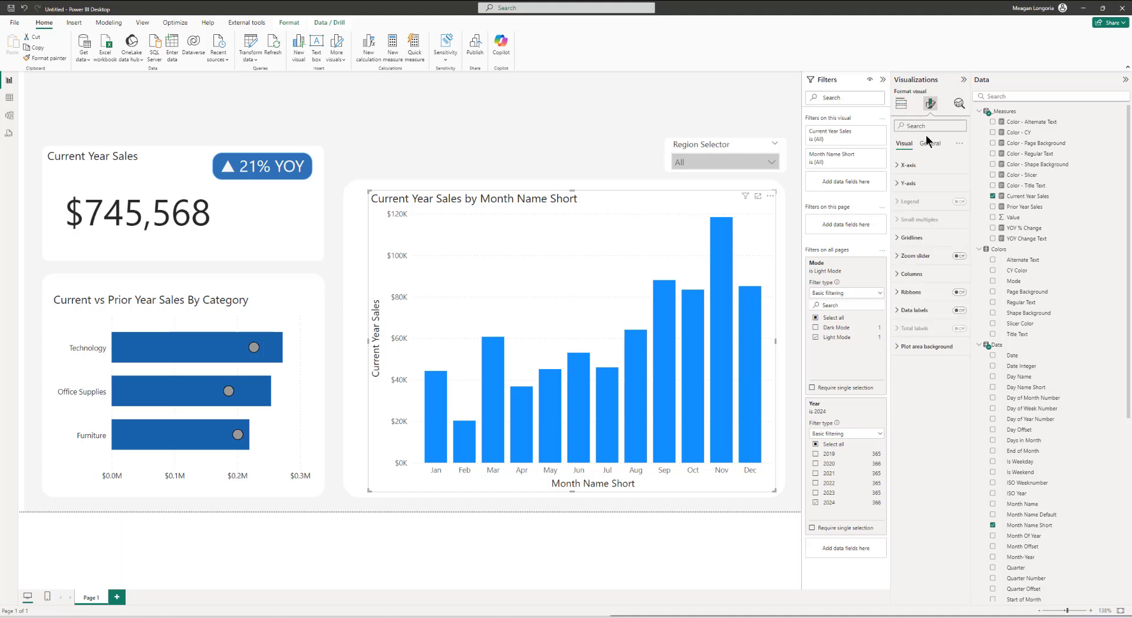
{"action": "left_click", "coordinate": [908, 165]}
{"action": "left_click", "coordinate": [955, 308]}
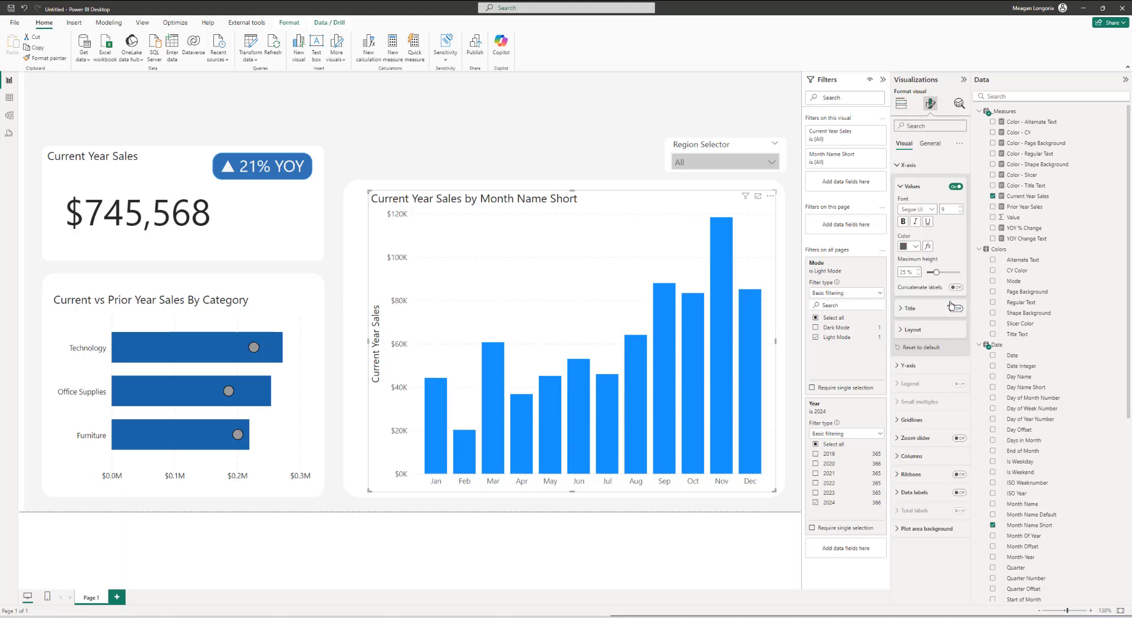
{"action": "left_click", "coordinate": [927, 246]}
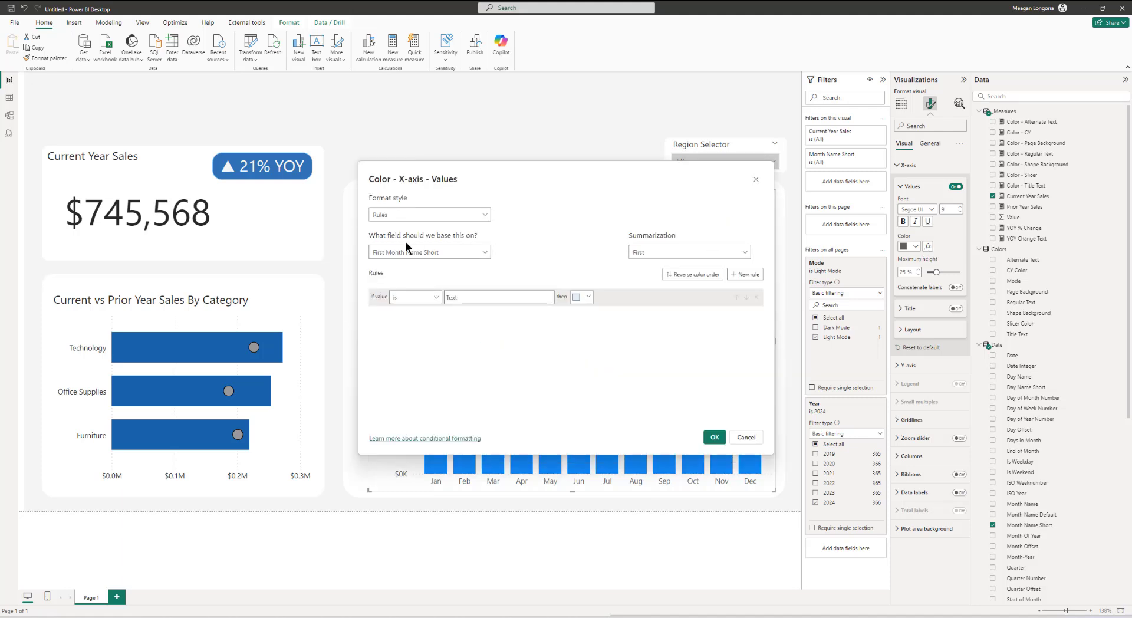
{"action": "left_click", "coordinate": [407, 215]}
{"action": "left_click", "coordinate": [391, 259]}
{"action": "left_click", "coordinate": [399, 253]}
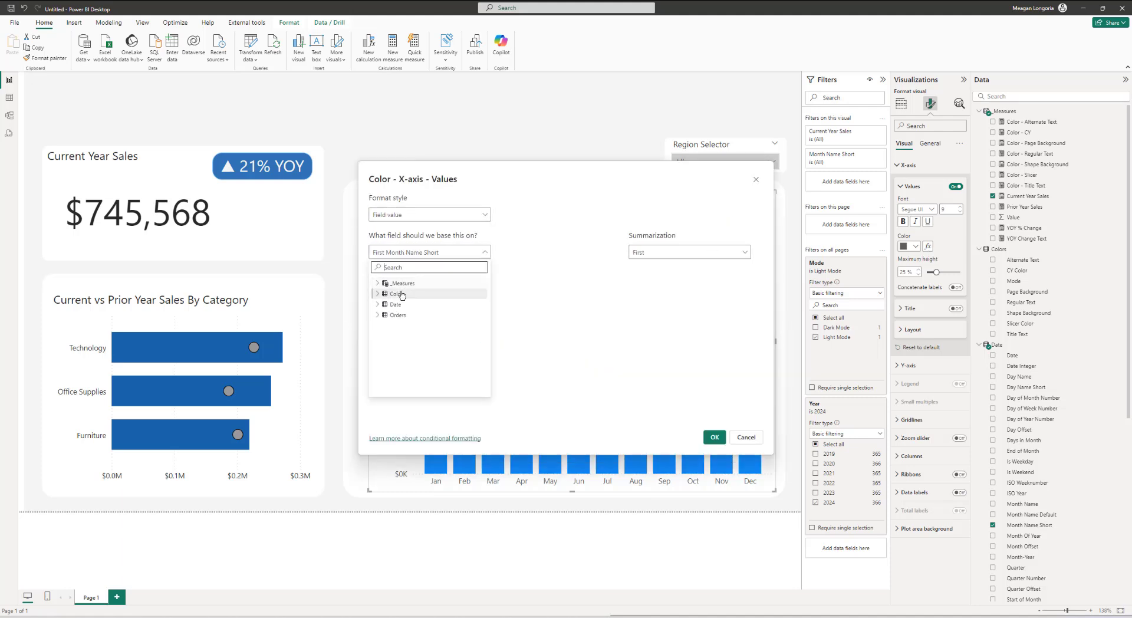
{"action": "left_click", "coordinate": [379, 284]}
{"action": "left_click", "coordinate": [416, 326]}
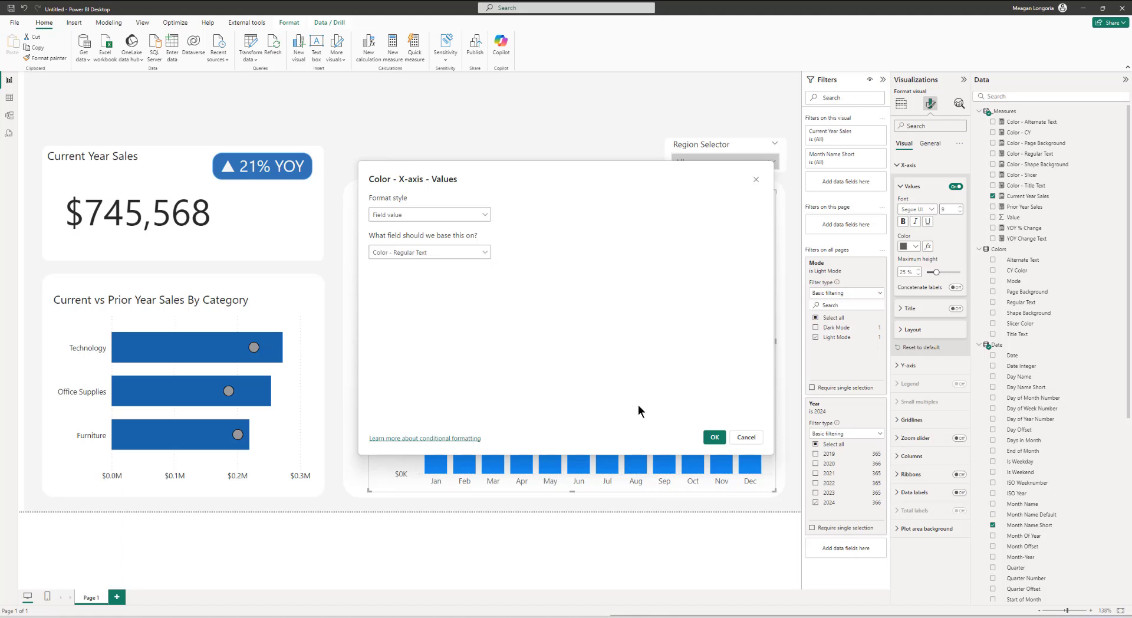
{"action": "left_click", "coordinate": [714, 438]}
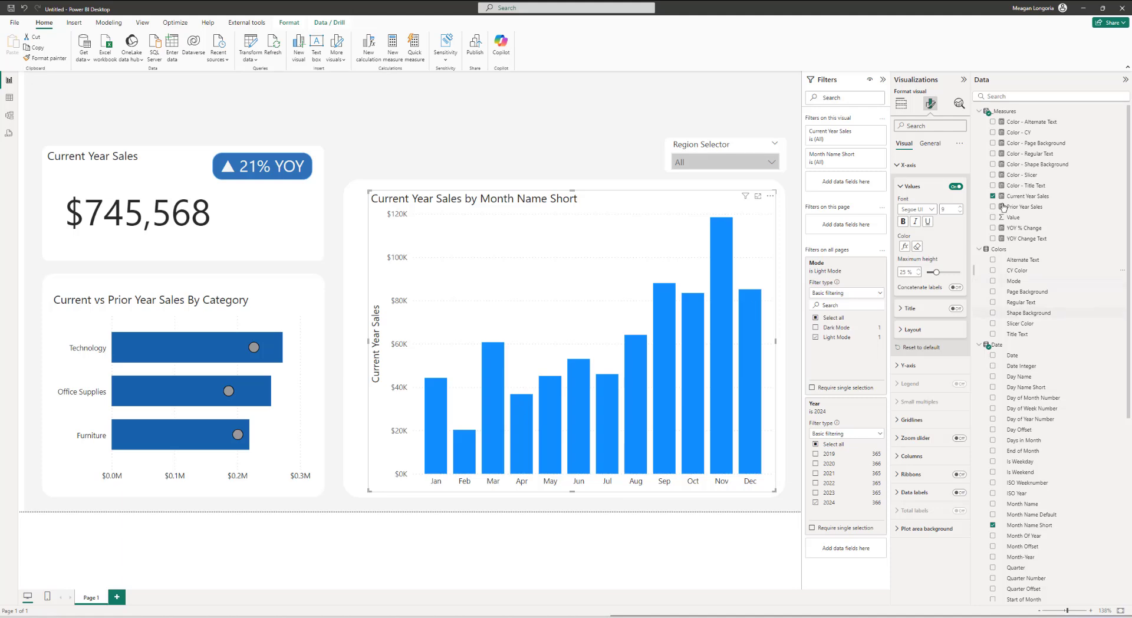
Step: Conditionally format the Y-axis label color by field value using Color - Regular Text, and turn off the Y-axis title
{"action": "left_click", "coordinate": [910, 170]}
{"action": "left_click", "coordinate": [909, 183]}
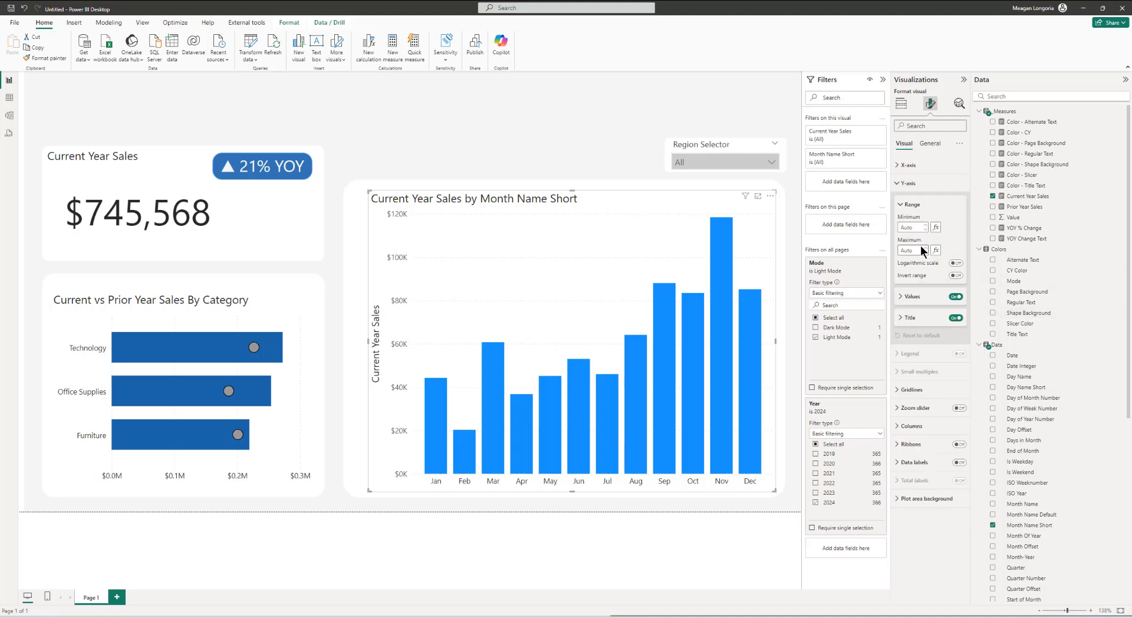
{"action": "left_click", "coordinate": [911, 296]}
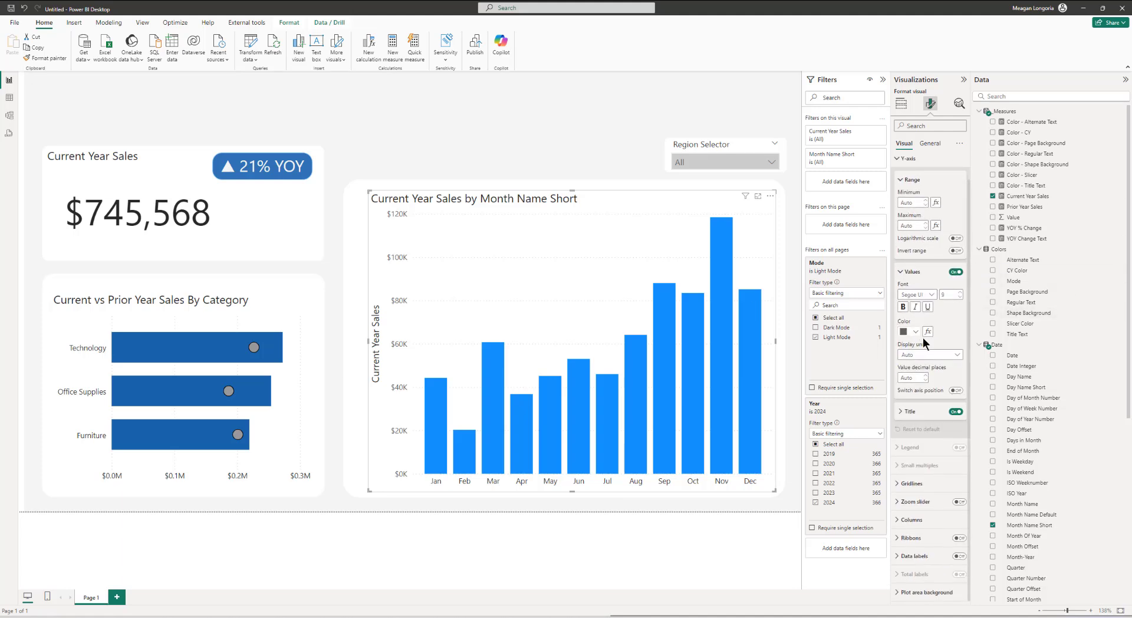
{"action": "scroll", "coordinate": [929, 330], "scroll_direction": "down", "scroll_amount": 1}
{"action": "left_click", "coordinate": [928, 331]}
{"action": "left_click", "coordinate": [436, 215]}
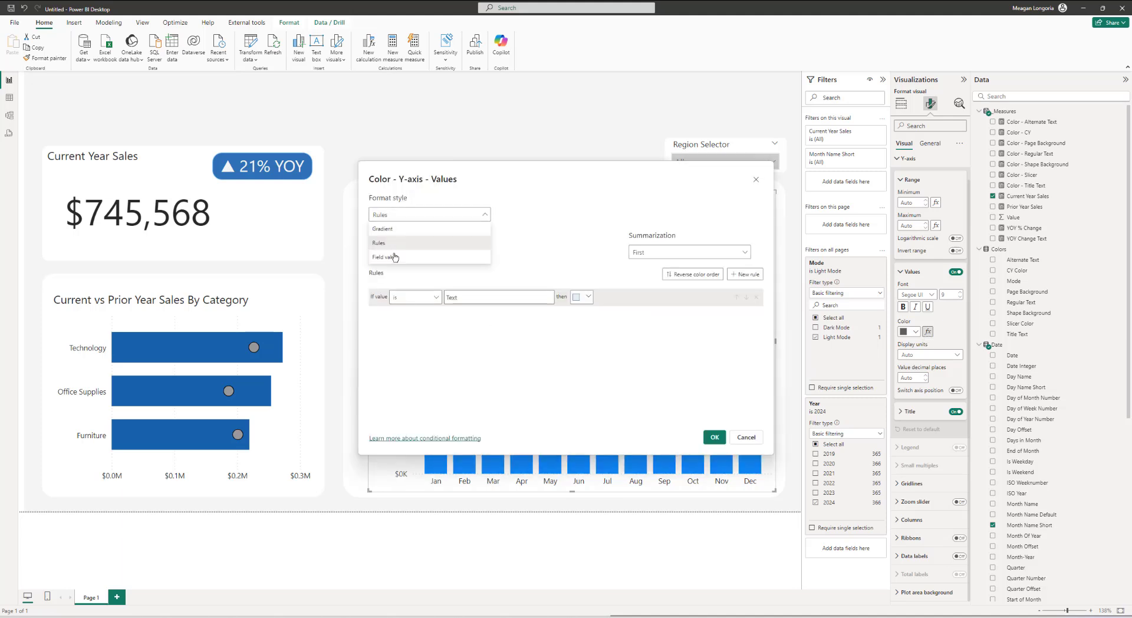
{"action": "left_click", "coordinate": [395, 256]}
{"action": "left_click", "coordinate": [403, 254]}
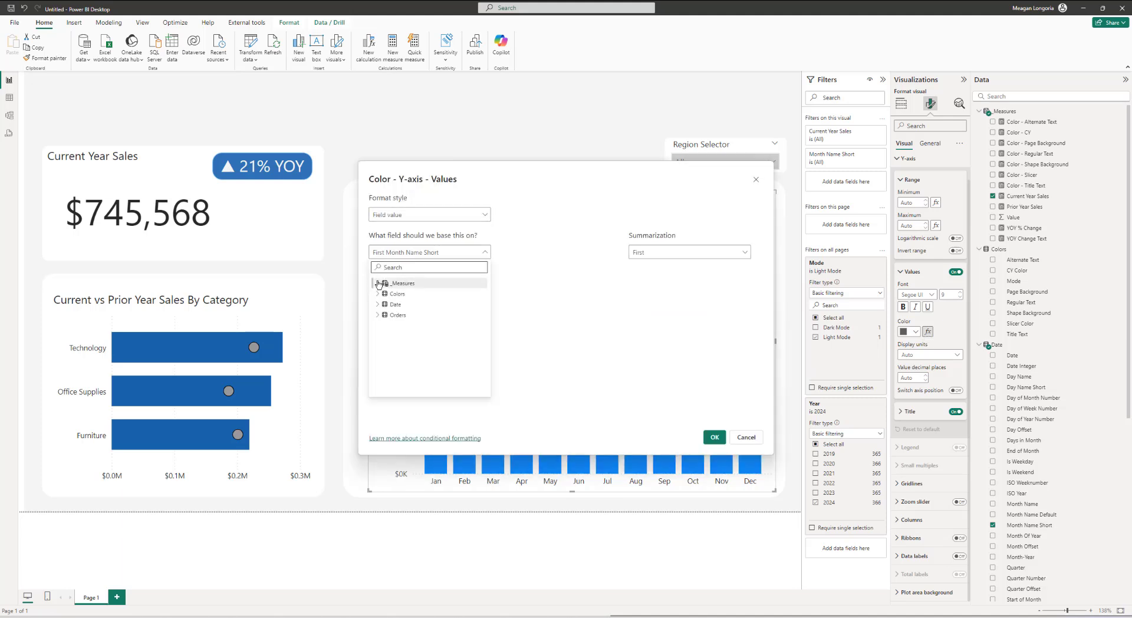
{"action": "left_click", "coordinate": [377, 283]}
{"action": "left_click", "coordinate": [413, 325]}
{"action": "left_click", "coordinate": [713, 438]}
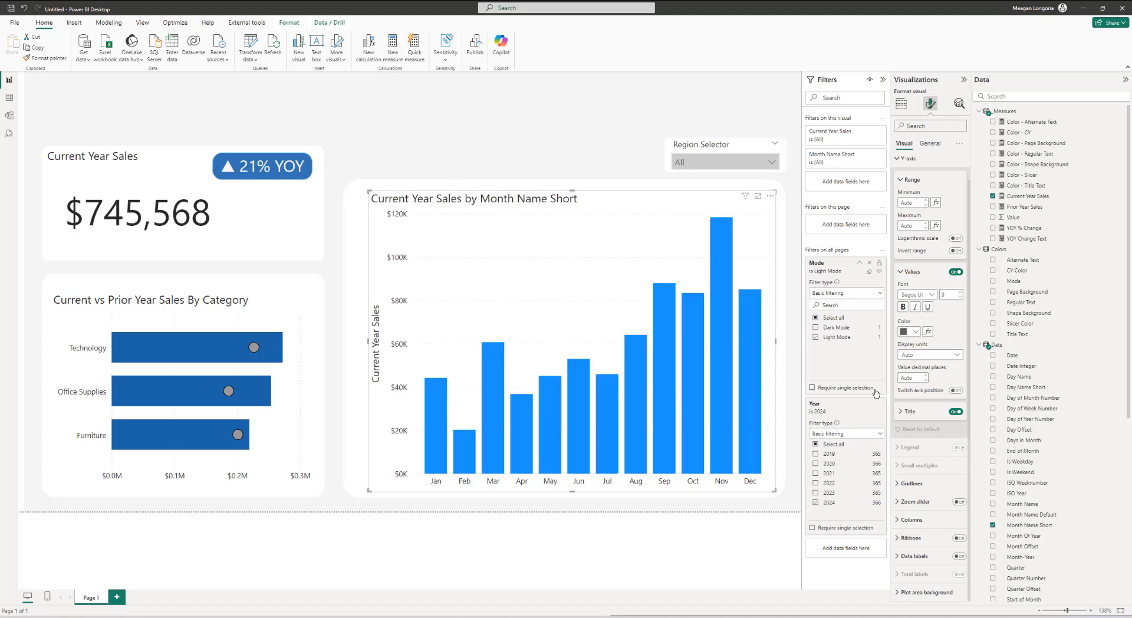
{"action": "left_click", "coordinate": [953, 411]}
Step: Conditionally format the column color by field value using the Color - CY measure
{"action": "left_click", "coordinate": [912, 520]}
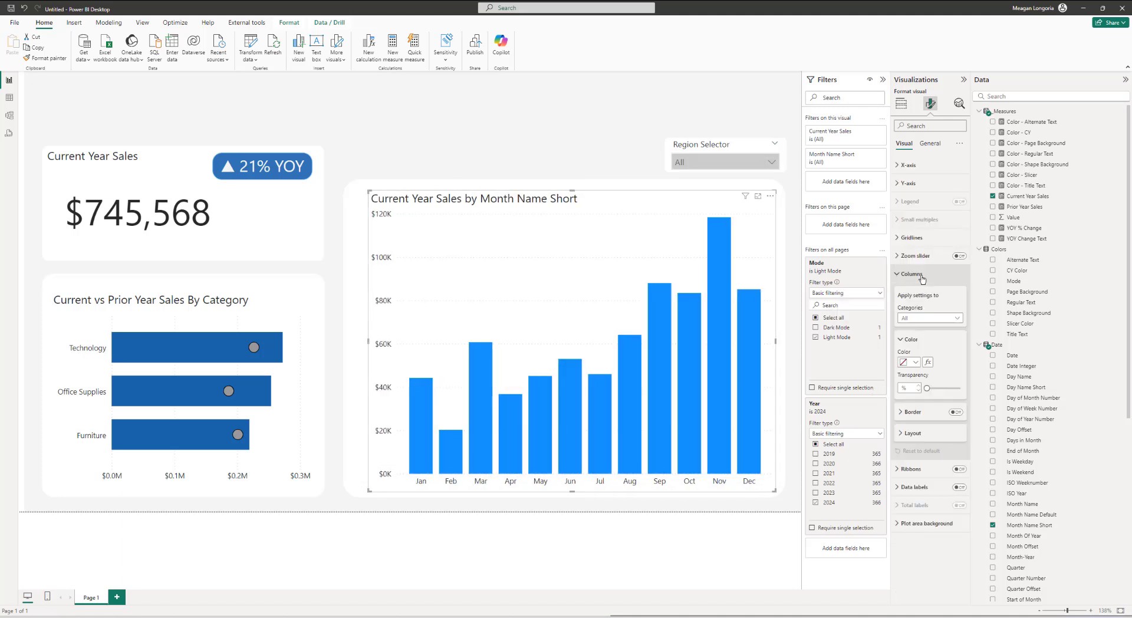
{"action": "left_click", "coordinate": [928, 362]}
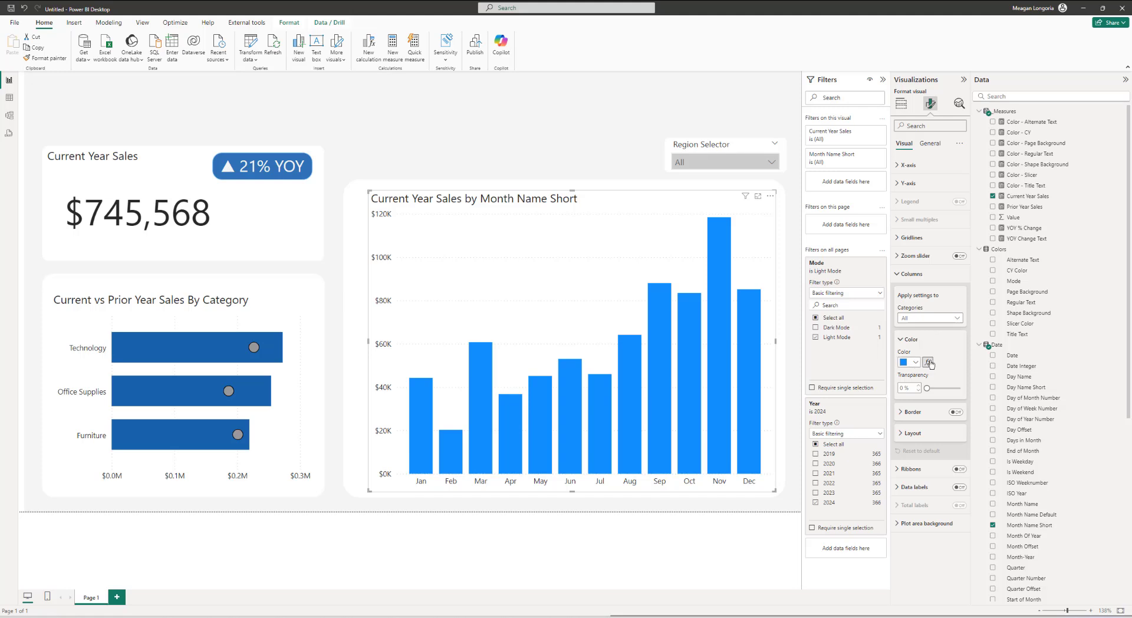
{"action": "left_click", "coordinate": [442, 215]}
{"action": "left_click", "coordinate": [397, 256]}
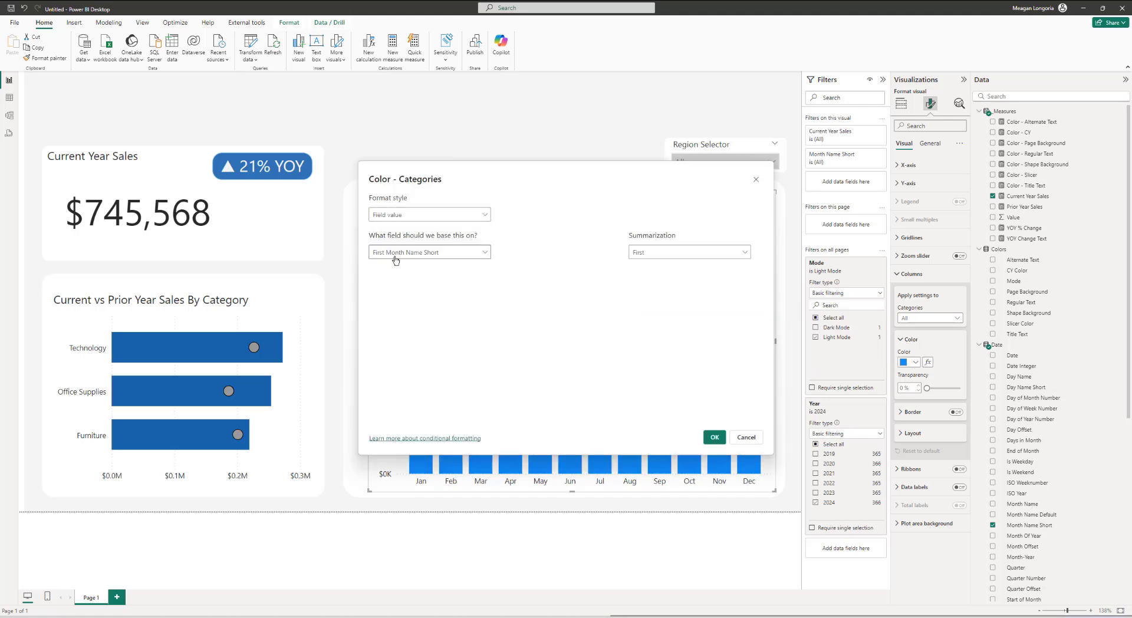
{"action": "left_click", "coordinate": [396, 253]}
{"action": "left_click", "coordinate": [381, 285]}
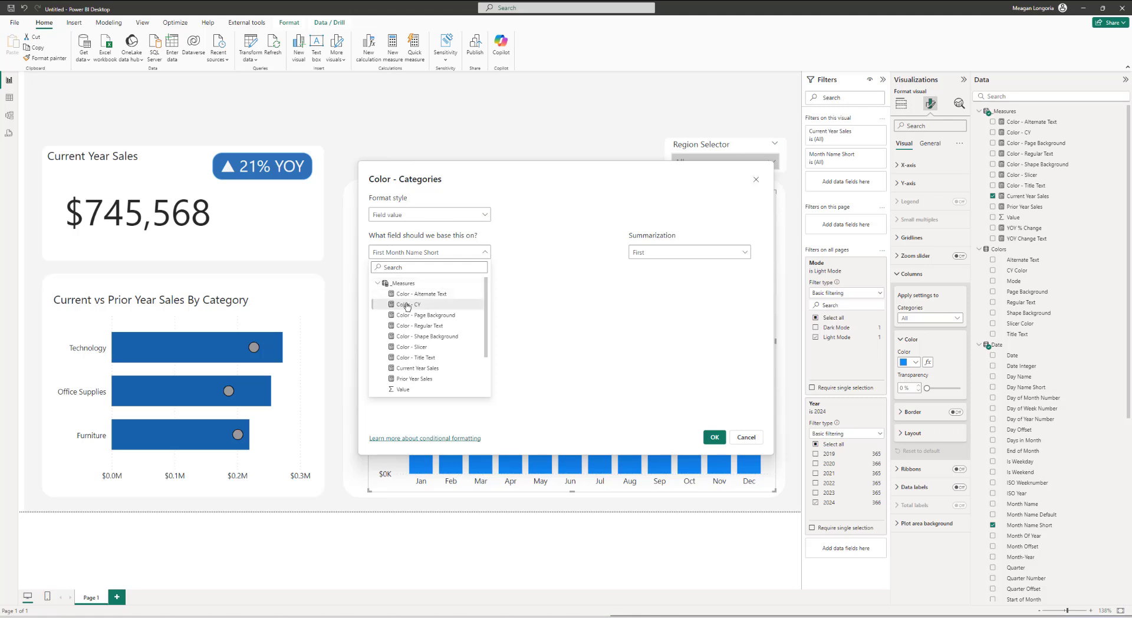
{"action": "left_click", "coordinate": [407, 304]}
{"action": "left_click", "coordinate": [714, 437]}
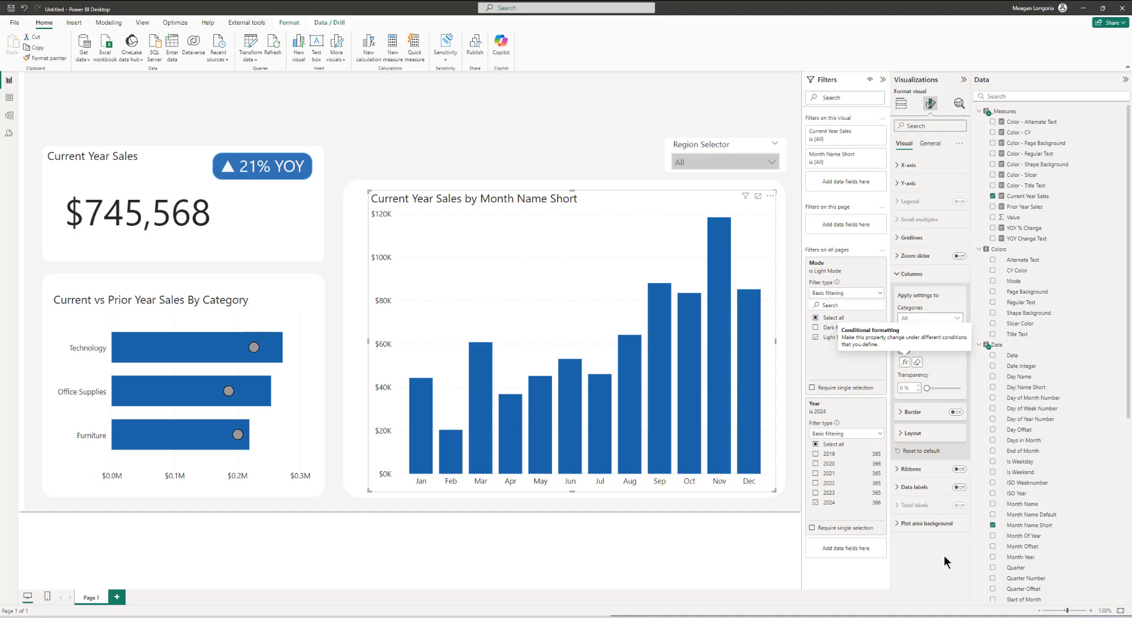
Step: Change the column chart's title text to "Current vs Prior Year Sales by MOnth"
{"action": "left_click", "coordinate": [930, 143]}
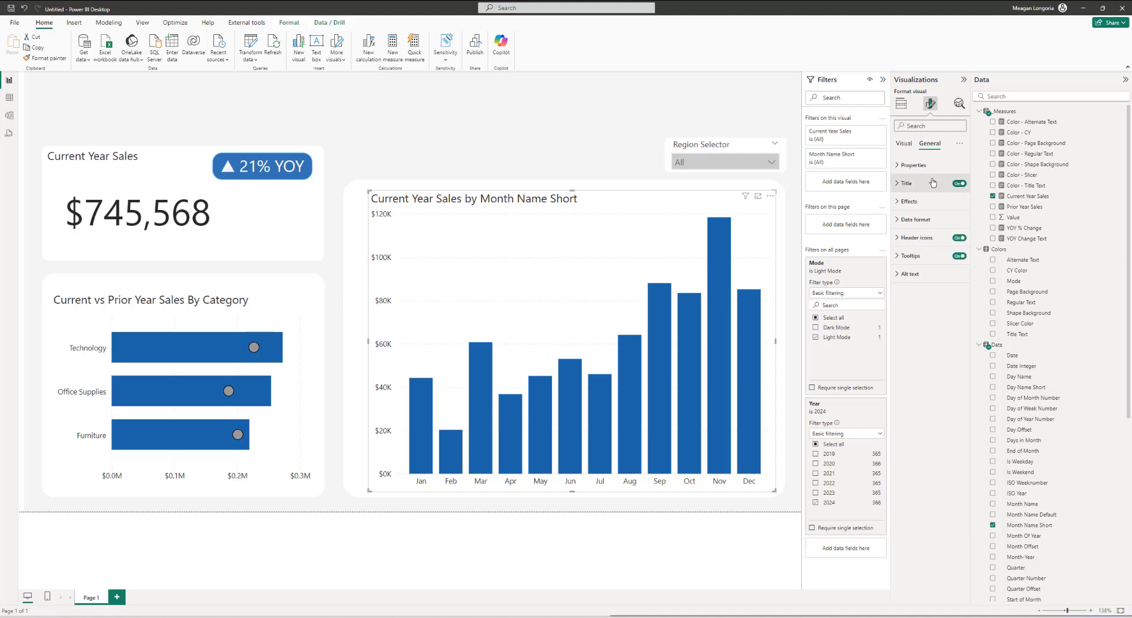
{"action": "left_click", "coordinate": [907, 182]}
{"action": "left_click", "coordinate": [921, 228]}
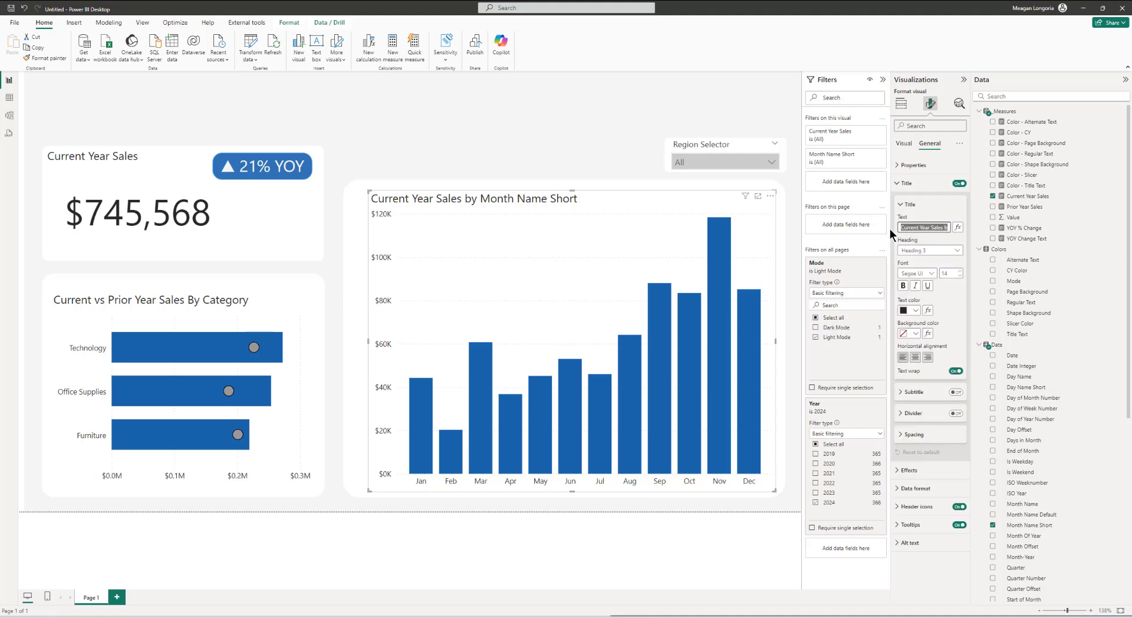
{"action": "type", "text": "Current vs Prior Year Sales by MOnth"}
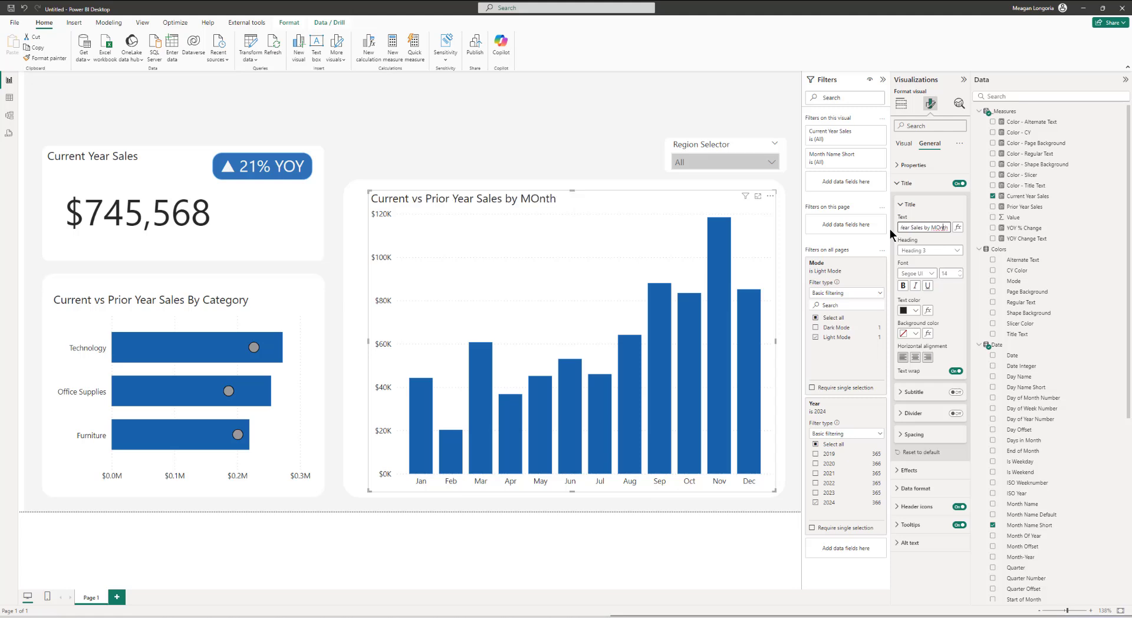
{"action": "type", "text": "o"}
Step: Correct the column chart title to "Current vs Prior Year Sales by Month" and conditionally color it by field value using Color - Regular Text
{"action": "left_click", "coordinate": [927, 310]}
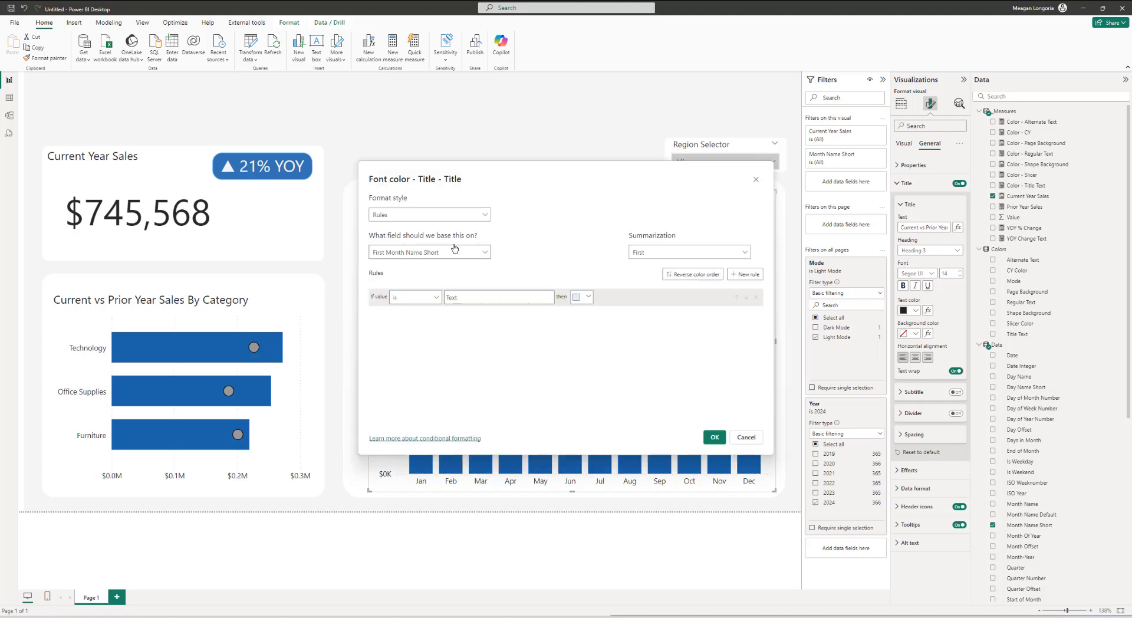
{"action": "left_click", "coordinate": [417, 214]}
{"action": "left_click", "coordinate": [385, 257]}
{"action": "left_click", "coordinate": [394, 254]}
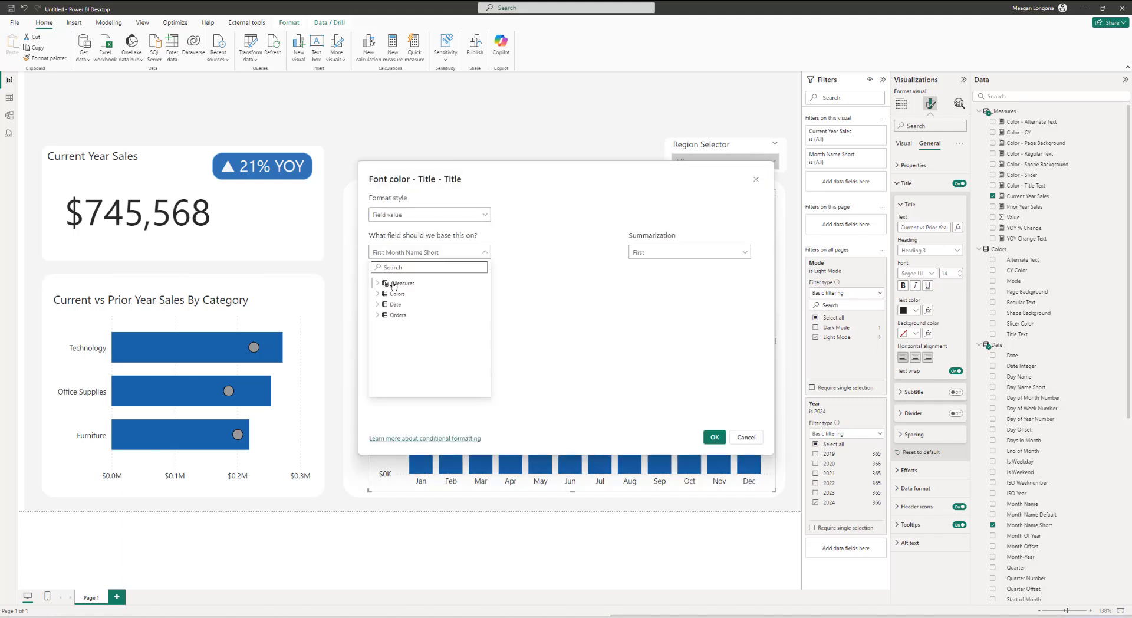
{"action": "left_click", "coordinate": [378, 283]}
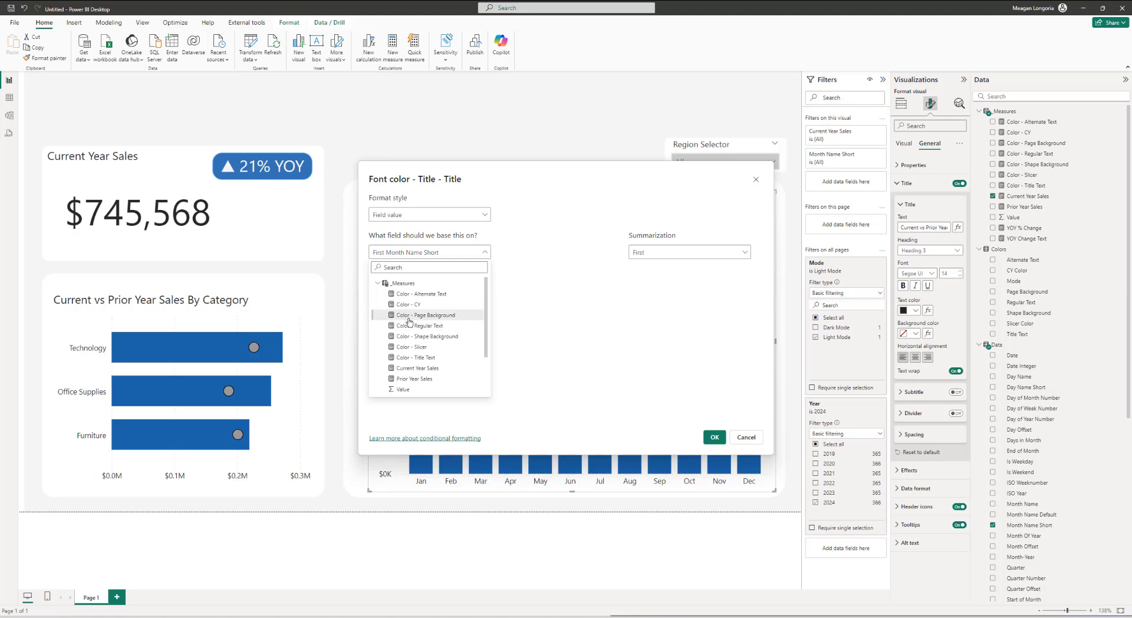
{"action": "left_click", "coordinate": [417, 326]}
{"action": "left_click", "coordinate": [705, 437]}
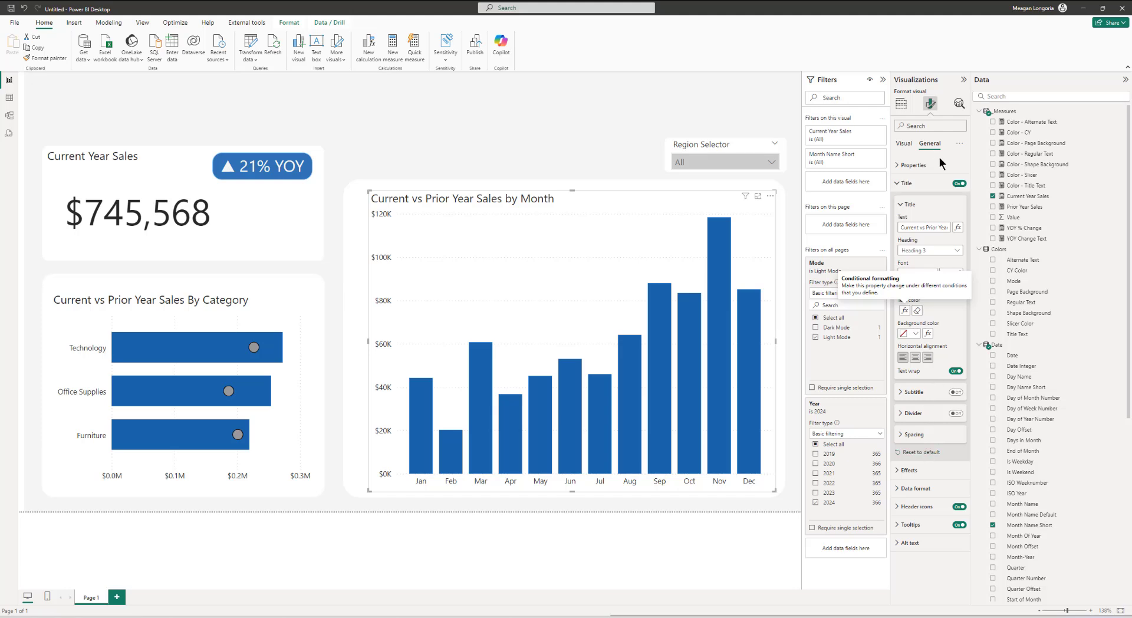
Step: Add error bars to the Current Year Sales series using Prior Year Sales as the bound
{"action": "left_click", "coordinate": [959, 103]}
{"action": "left_click", "coordinate": [913, 164]}
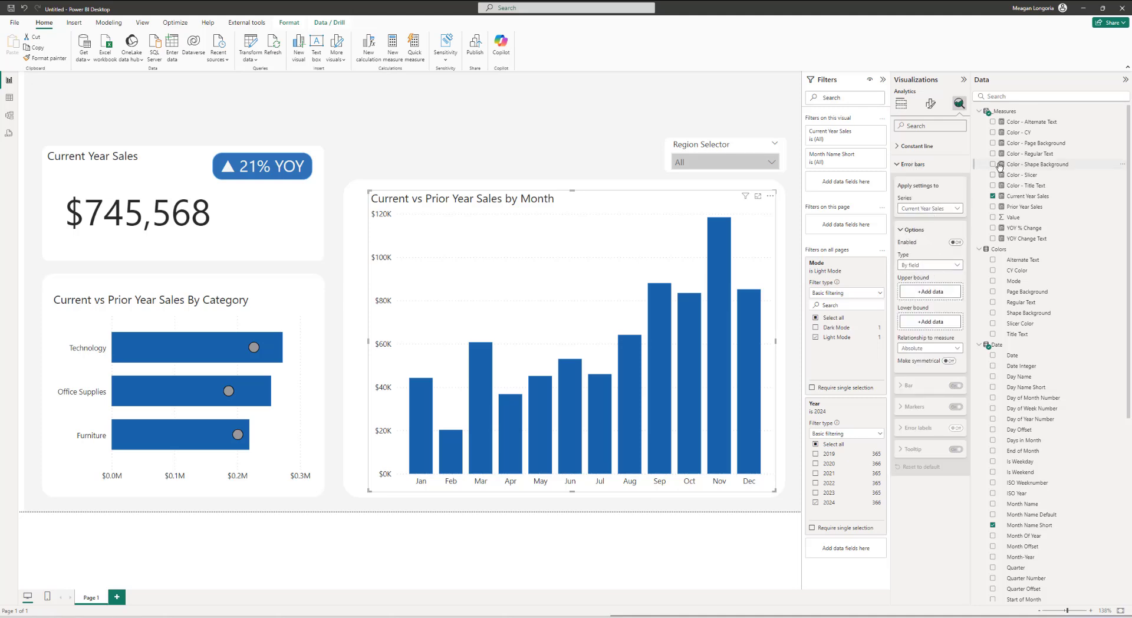
{"action": "mouse_move", "coordinate": [1016, 209]}
{"action": "left_mouse_down"}
{"action": "mouse_move", "coordinate": [934, 297]}
{"action": "mouse_move", "coordinate": [931, 322]}
{"action": "left_mouse_up"}
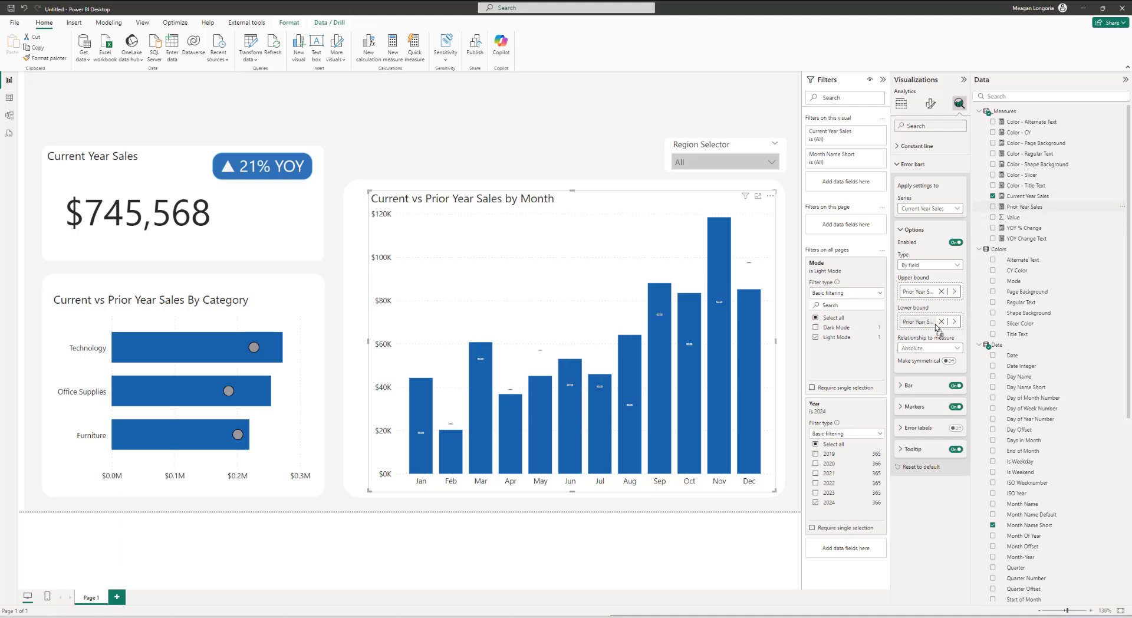
Step: Style the error bar with a gray bar color and a black border color
{"action": "left_click", "coordinate": [924, 387]}
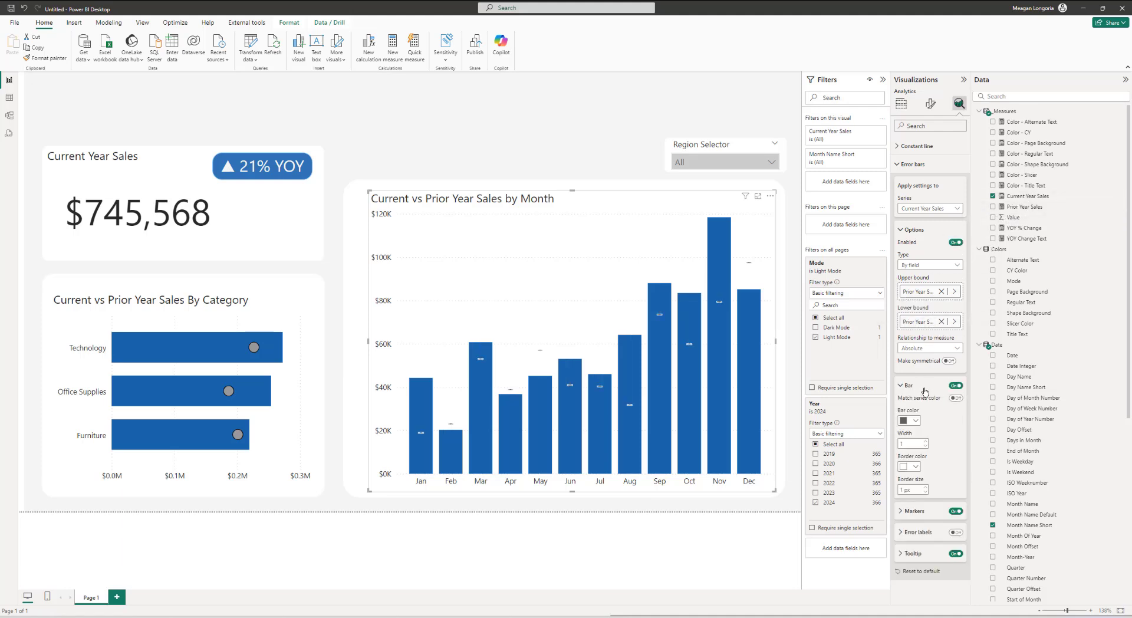
{"action": "left_click", "coordinate": [913, 423]}
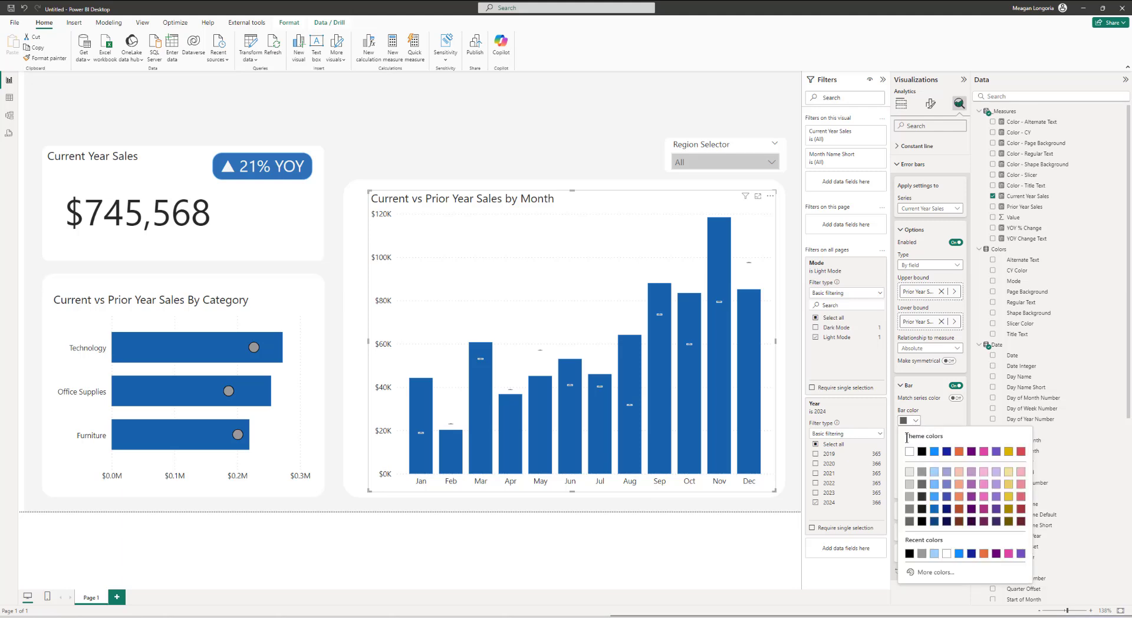
{"action": "left_click", "coordinate": [921, 555]}
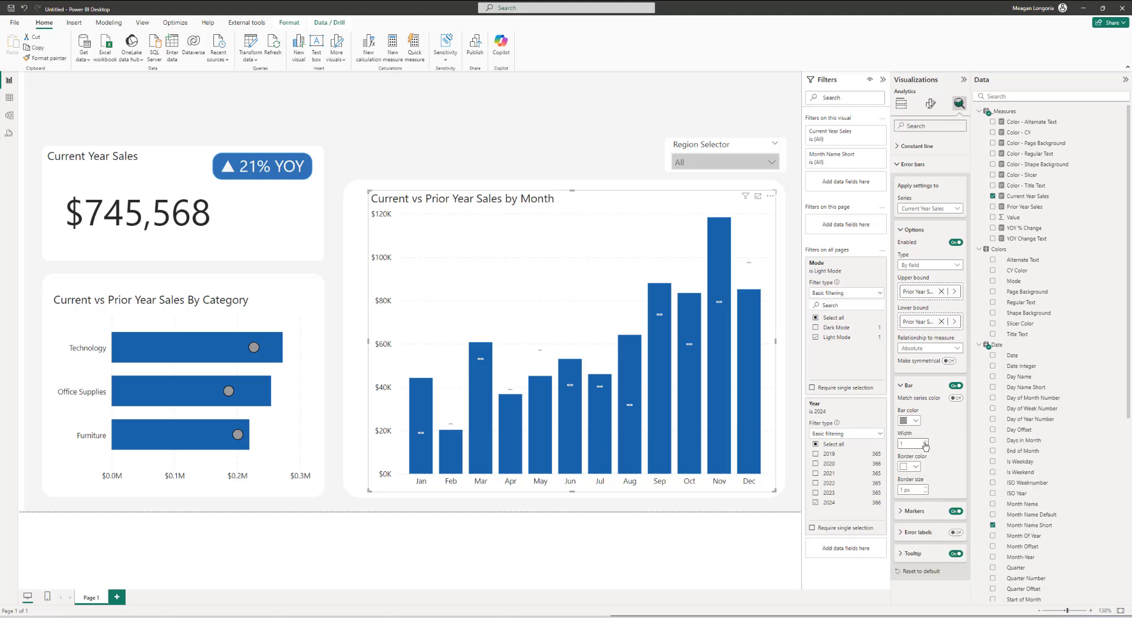
{"action": "left_click", "coordinate": [915, 466]}
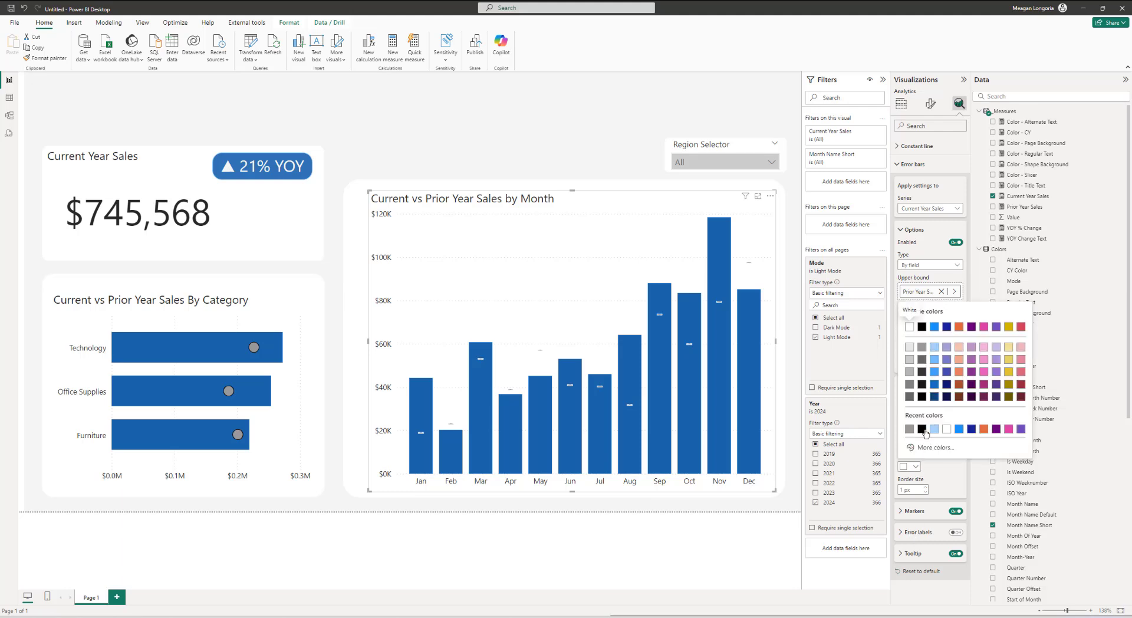
{"action": "left_click", "coordinate": [924, 431]}
Step: Set the error bar markers to a circle shape with a marker size of 10 px
{"action": "left_click", "coordinate": [925, 511]}
{"action": "scroll", "coordinate": [926, 511], "scroll_direction": "down", "scroll_amount": 1}
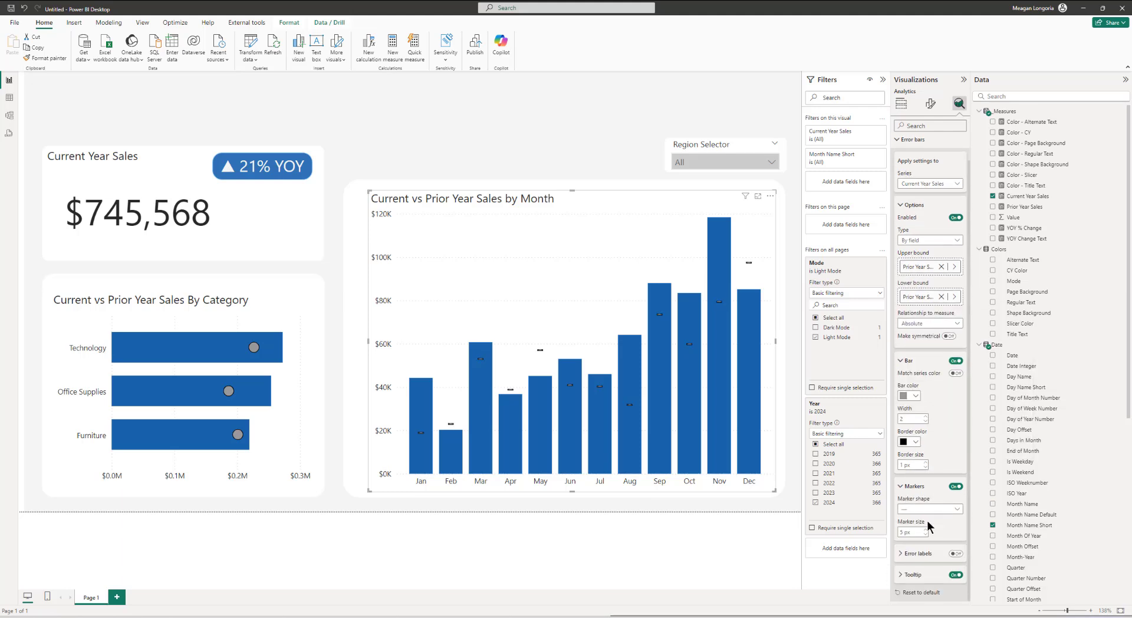
{"action": "left_click", "coordinate": [927, 509]}
{"action": "left_click", "coordinate": [928, 519]}
{"action": "left_click", "coordinate": [925, 530]}
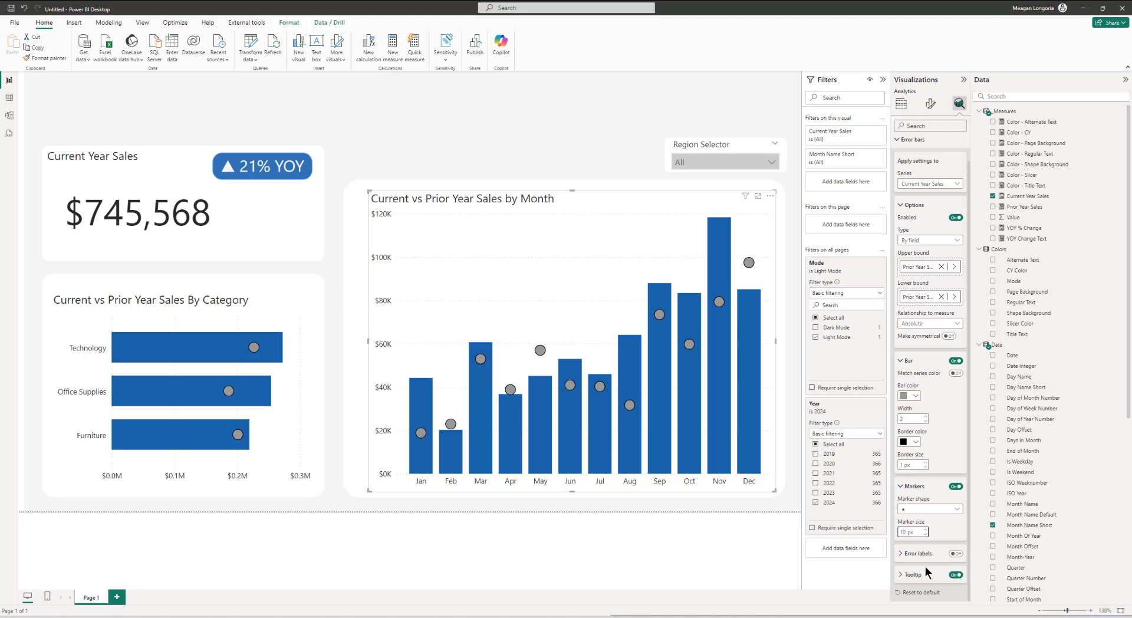
Step: Preview the report in Dark Mode using the Mode filter, then switch back to Light Mode
{"action": "left_click", "coordinate": [817, 328]}
{"action": "left_click", "coordinate": [816, 337]}
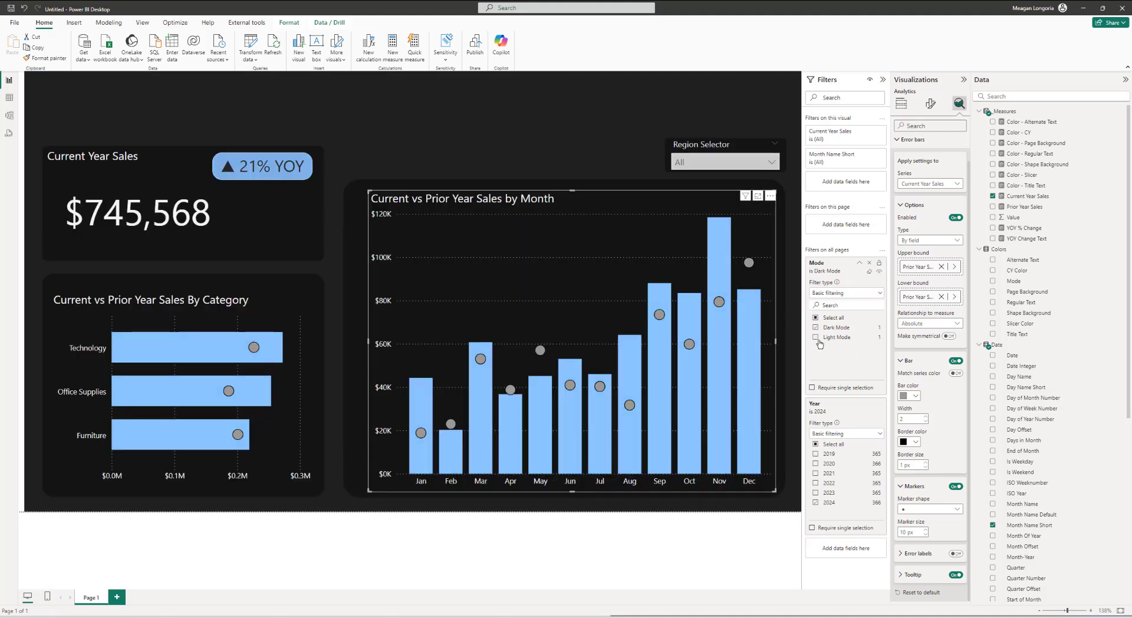
{"action": "left_click", "coordinate": [817, 338]}
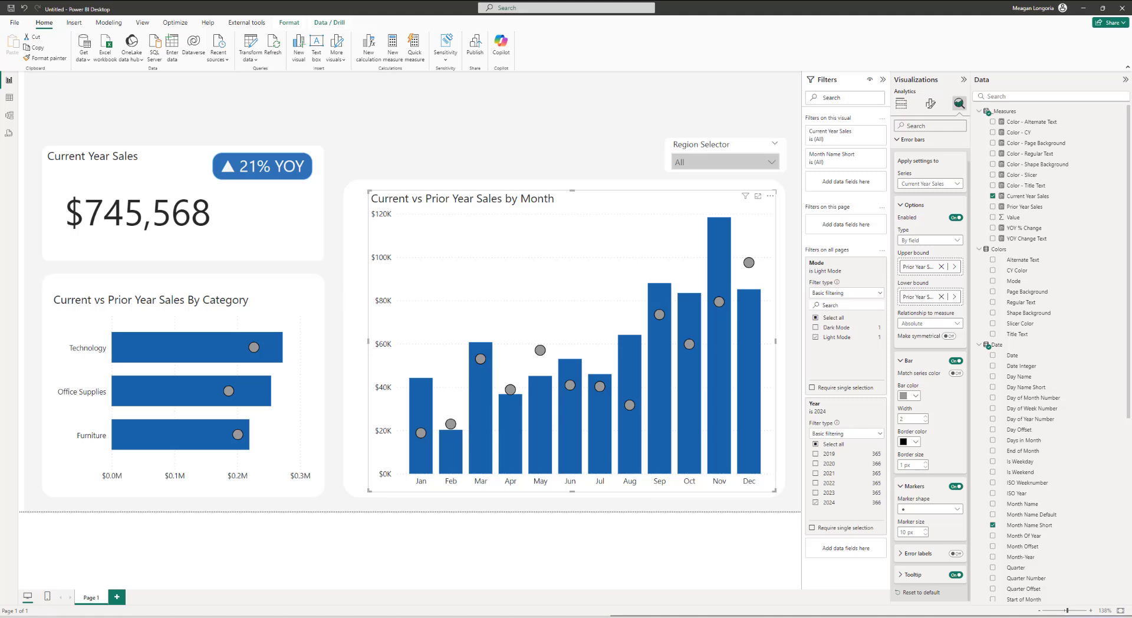
Step: Search AppSource for html and add the HTML Content (lite) custom visual
{"action": "left_click", "coordinate": [433, 101]}
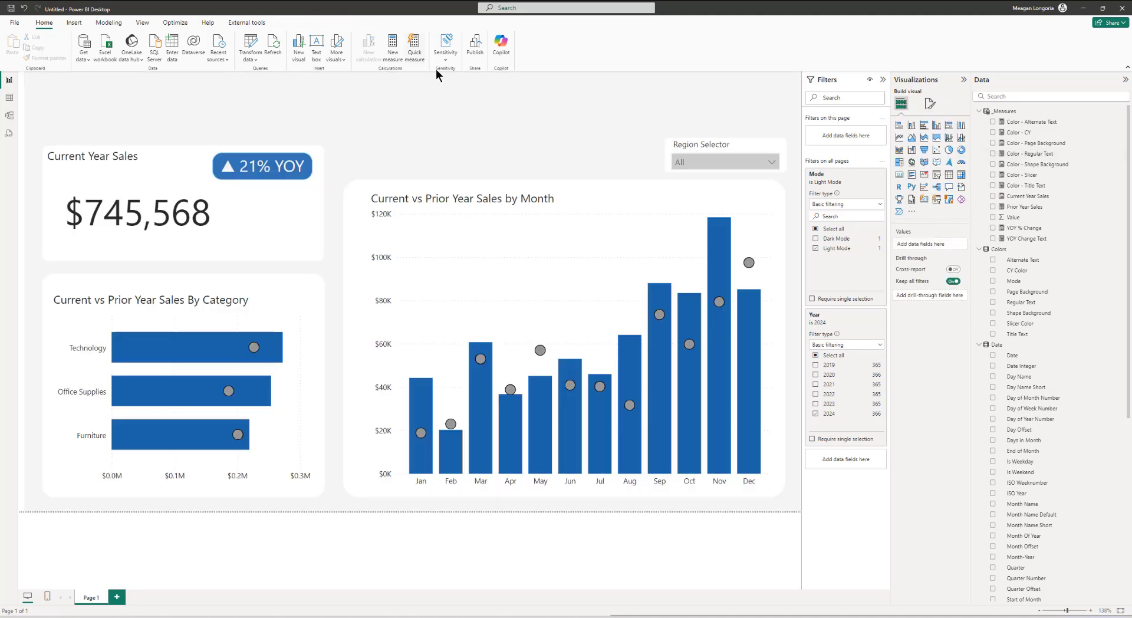
{"action": "left_click", "coordinate": [914, 213]}
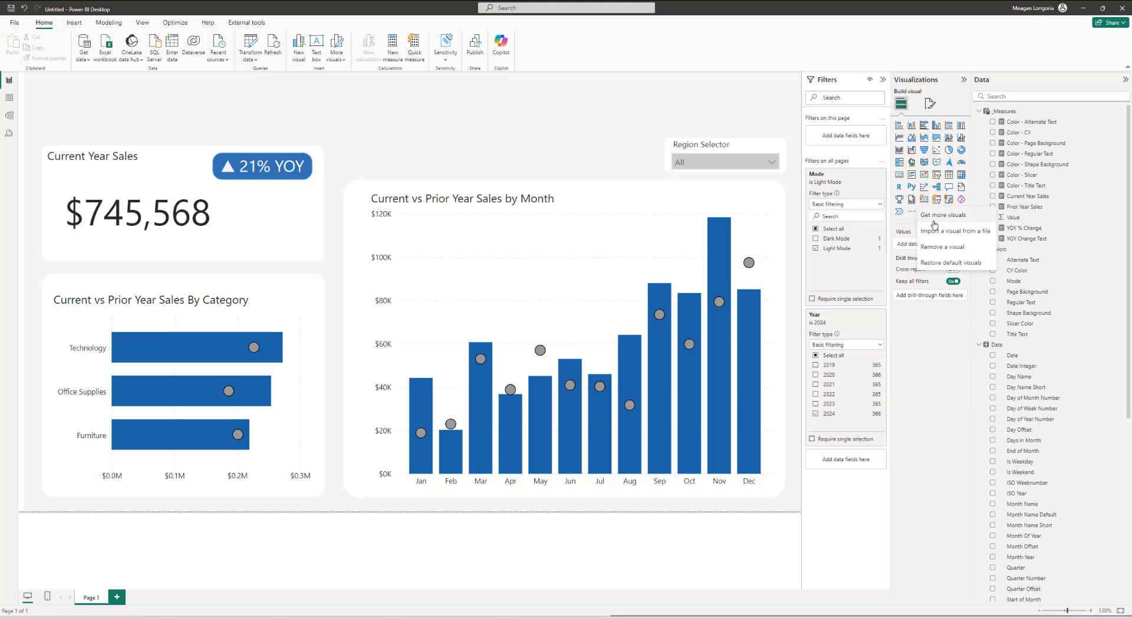
{"action": "left_click", "coordinate": [944, 218]}
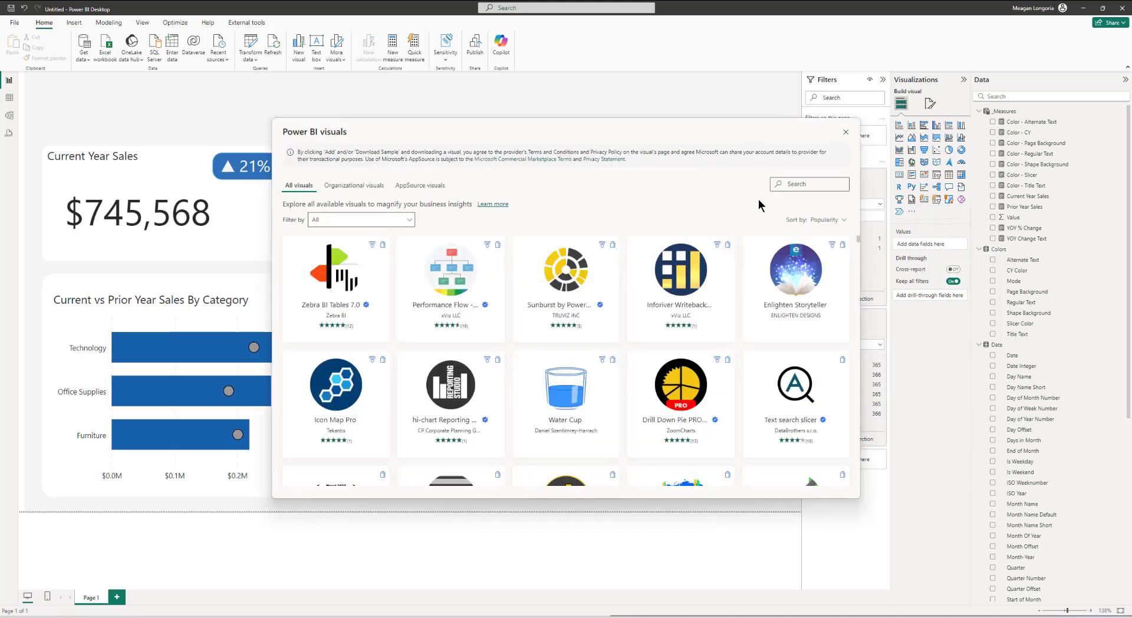
{"action": "left_click", "coordinate": [789, 185]}
{"action": "type", "text": "html"}
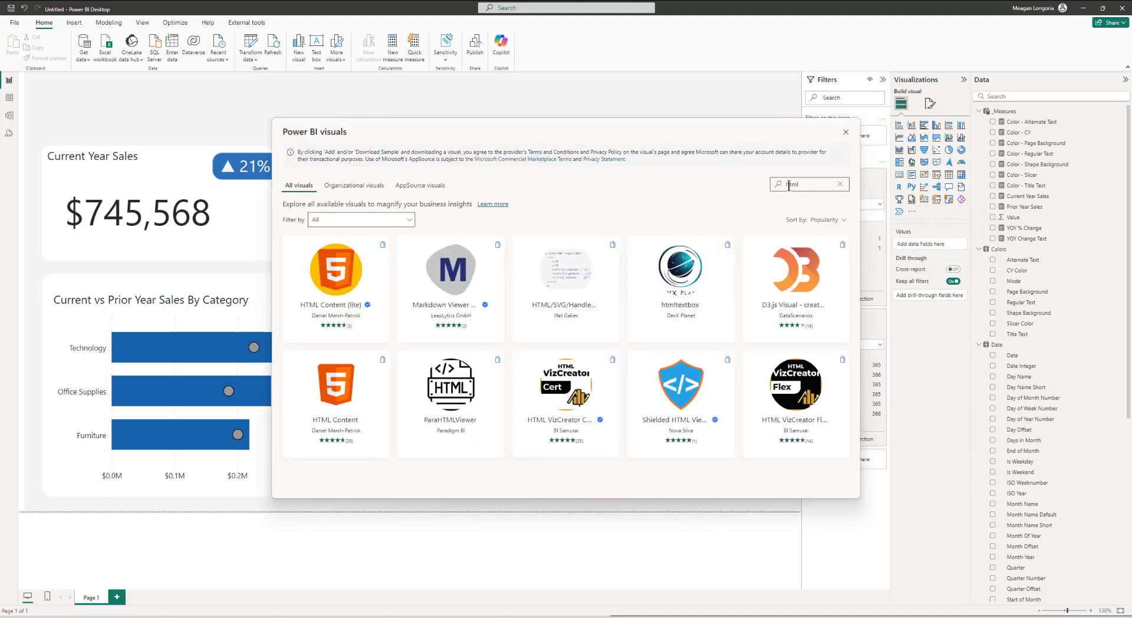
{"action": "left_click", "coordinate": [335, 282]}
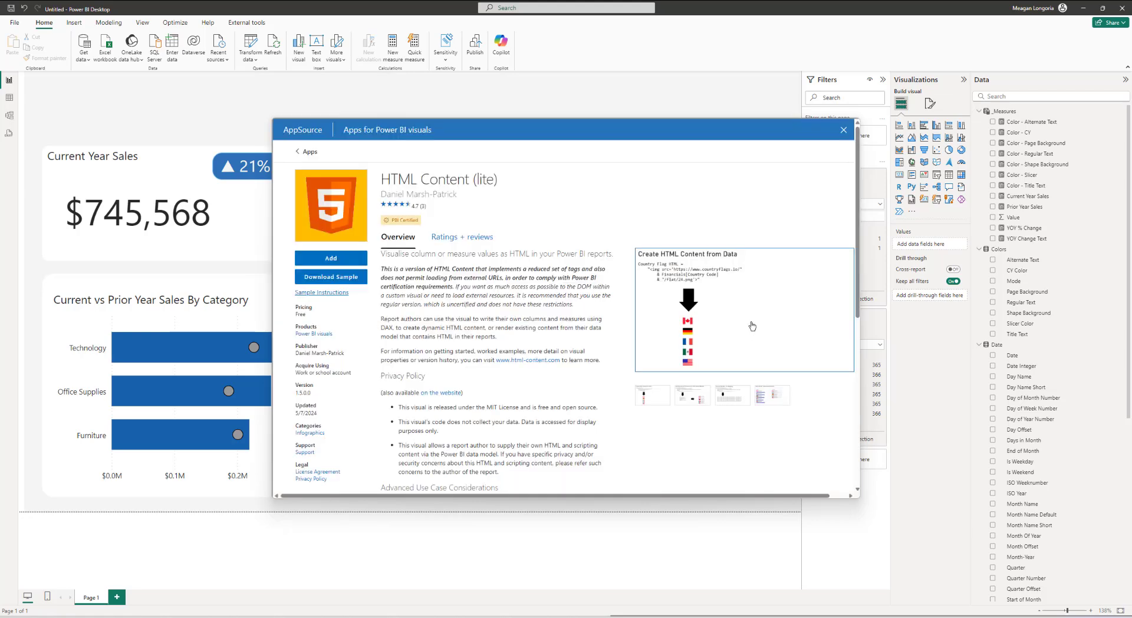
{"action": "left_click", "coordinate": [329, 265]}
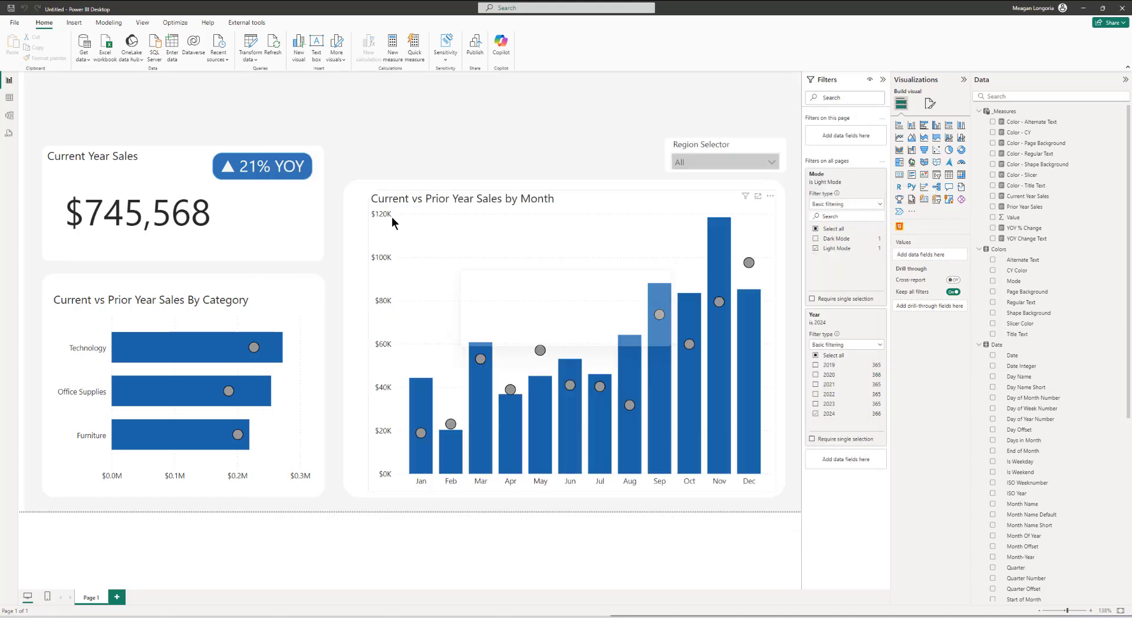
Step: Insert an HTML Content (lite) visual and move it to the report's top-left corner
{"action": "left_click", "coordinate": [630, 328]}
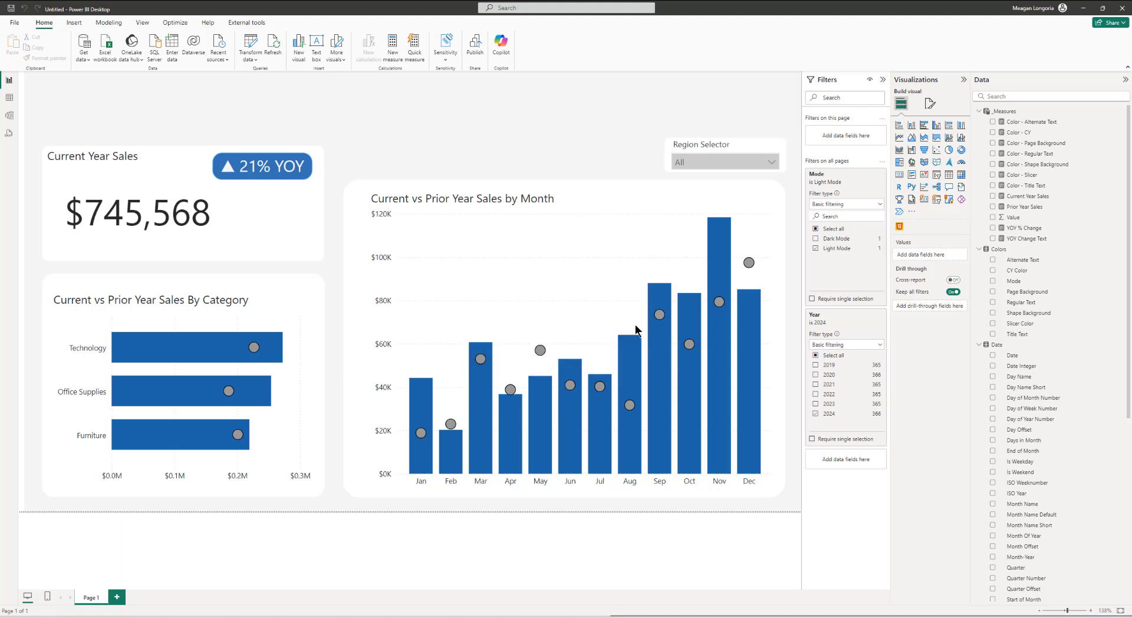
{"action": "left_click", "coordinate": [900, 228]}
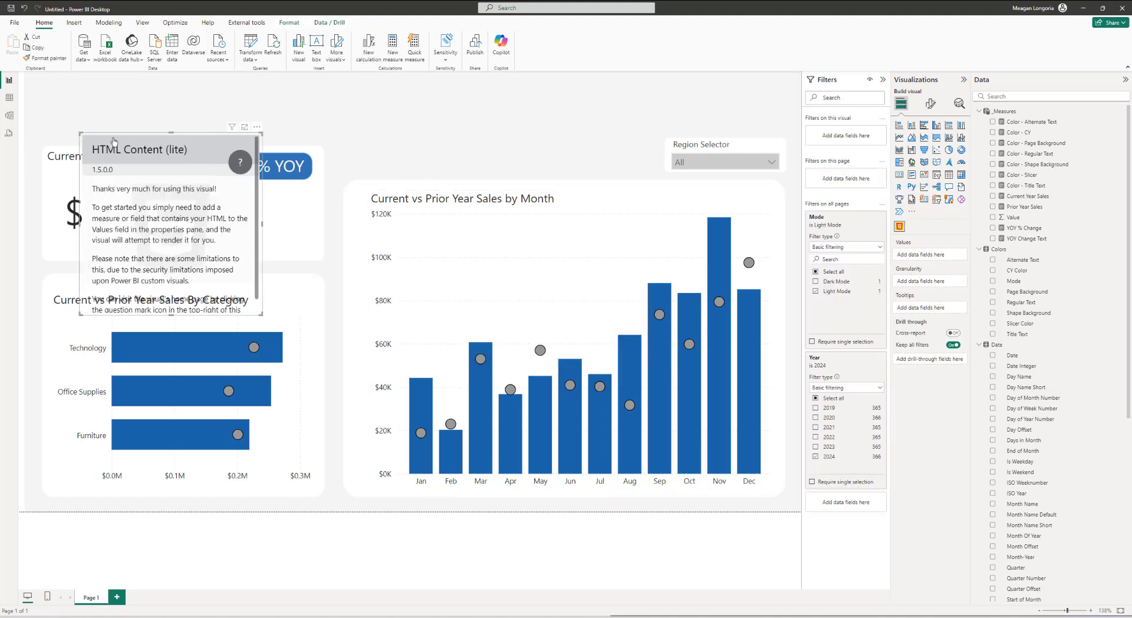
{"action": "left_click_drag", "start_coordinate": [92, 133], "coordinate": [40, 72]}
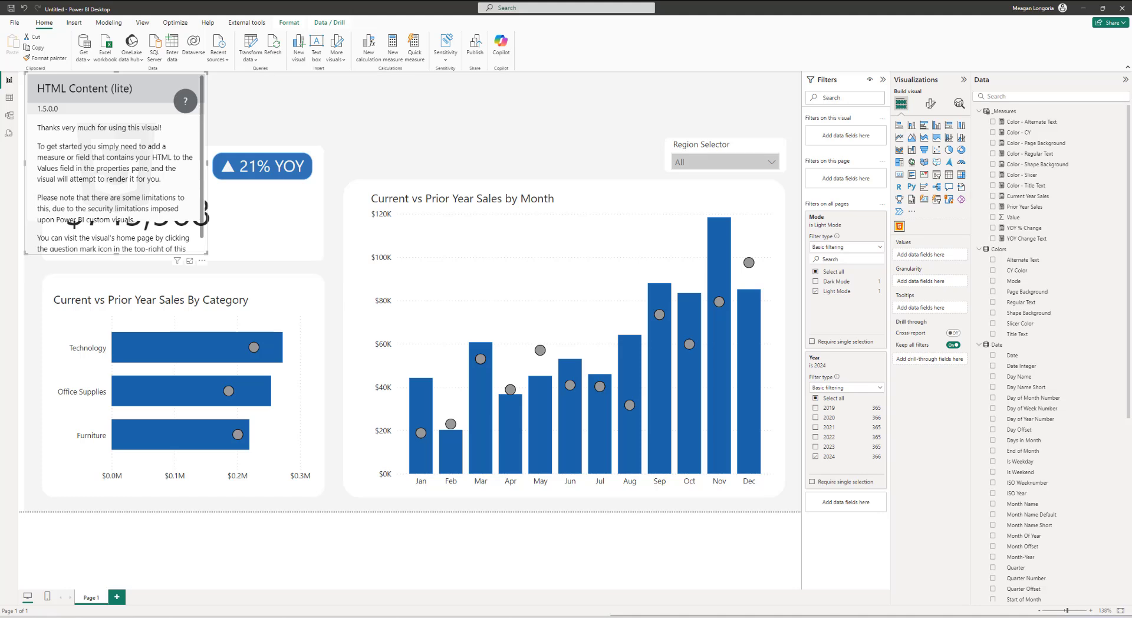
Step: Set the HTML visual's size to height 61 and width 573
{"action": "left_click", "coordinate": [931, 104]}
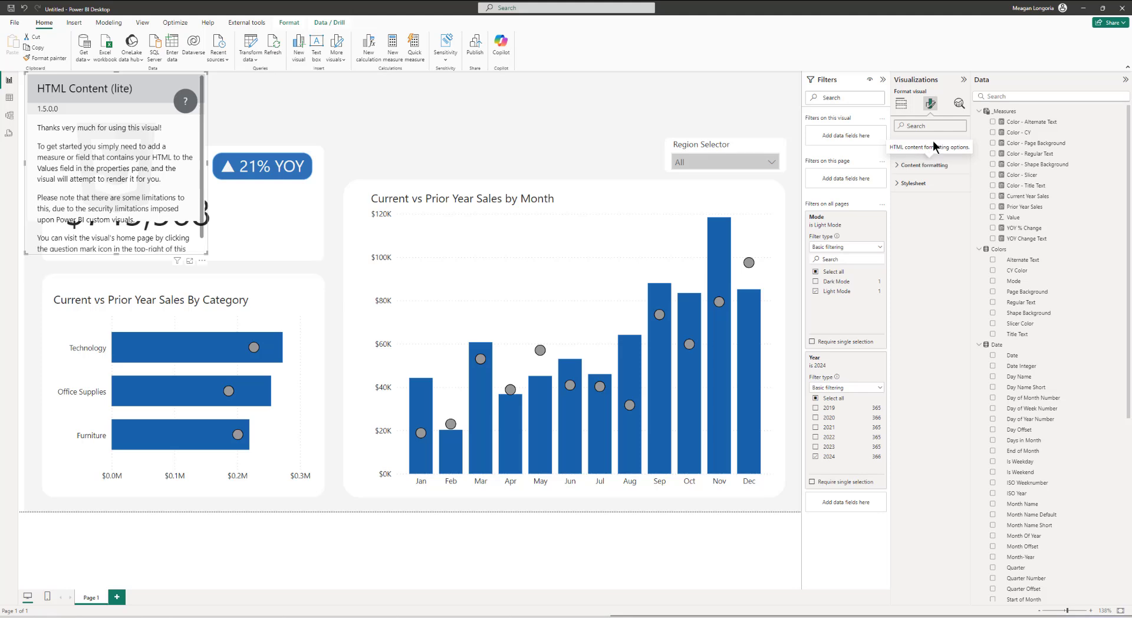
{"action": "left_click", "coordinate": [930, 144]}
{"action": "left_click", "coordinate": [914, 165]}
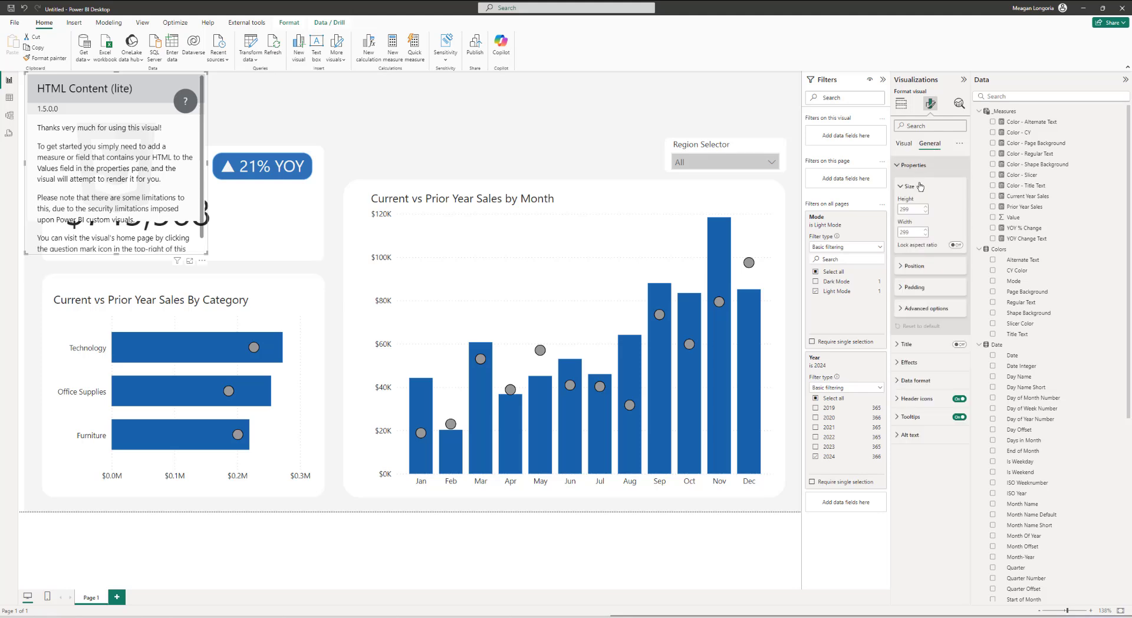
{"action": "left_click", "coordinate": [915, 209]}
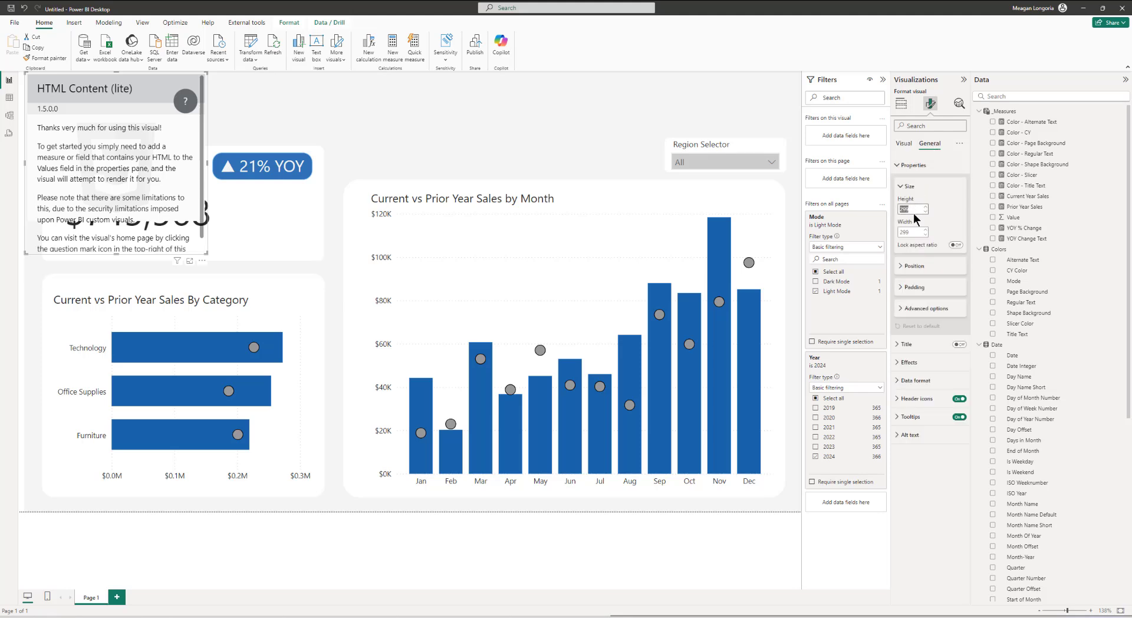
{"action": "type", "text": "61"}
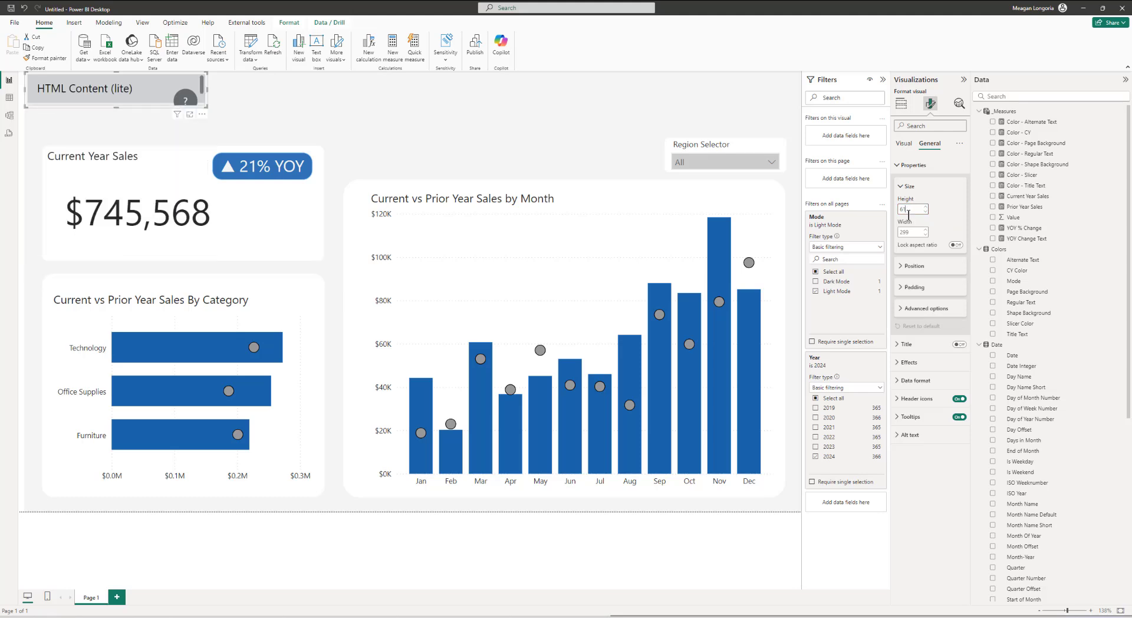
{"action": "left_click", "coordinate": [908, 231]}
{"action": "type", "text": "57"}
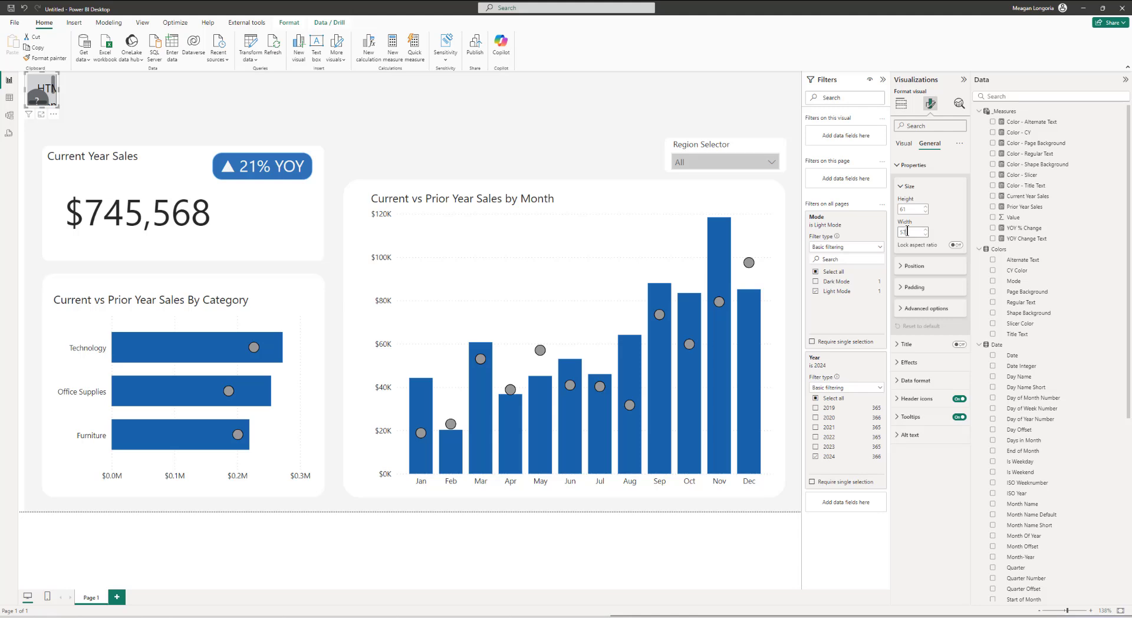
{"action": "type", "text": "3"}
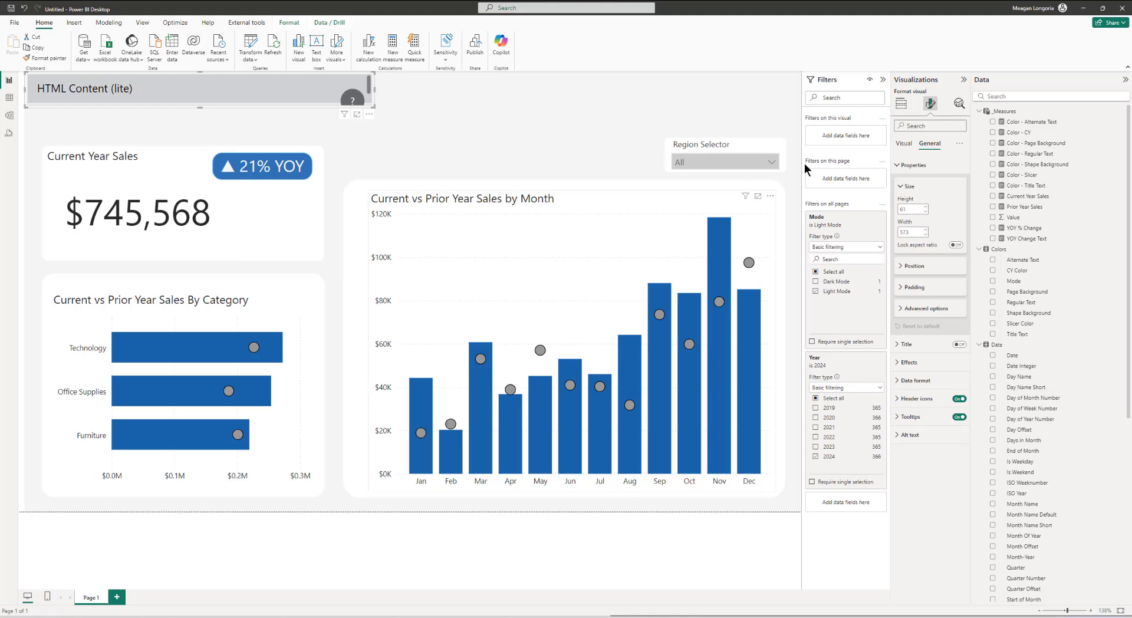
Step: Create a Report Title HTML measure returning an h3 "2024 Sales Report" heading colored by Color - Title Text
{"action": "right_click", "coordinate": [1005, 112]}
{"action": "left_click", "coordinate": [1018, 129]}
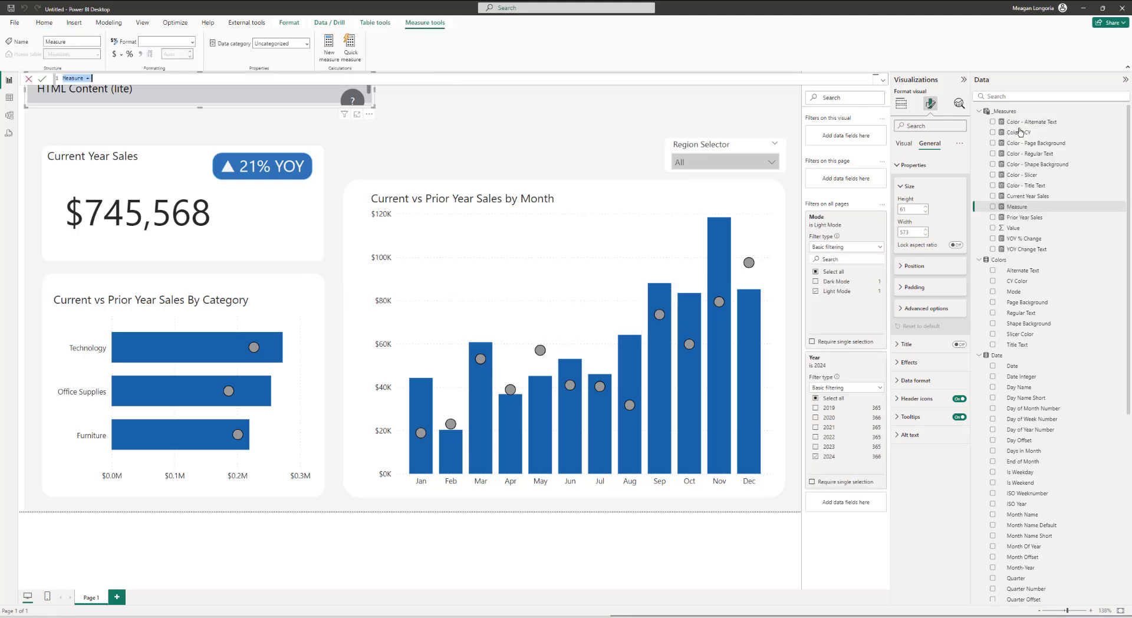
{"action": "type", "text": "Report Title HTML = var _col = [Color - Title Text] var _html = \"<h1 style='color:\" & [Color - Title Text] & \";font-weight:bold'> 2024 Sales Report</h1>\" RETURN _html"}
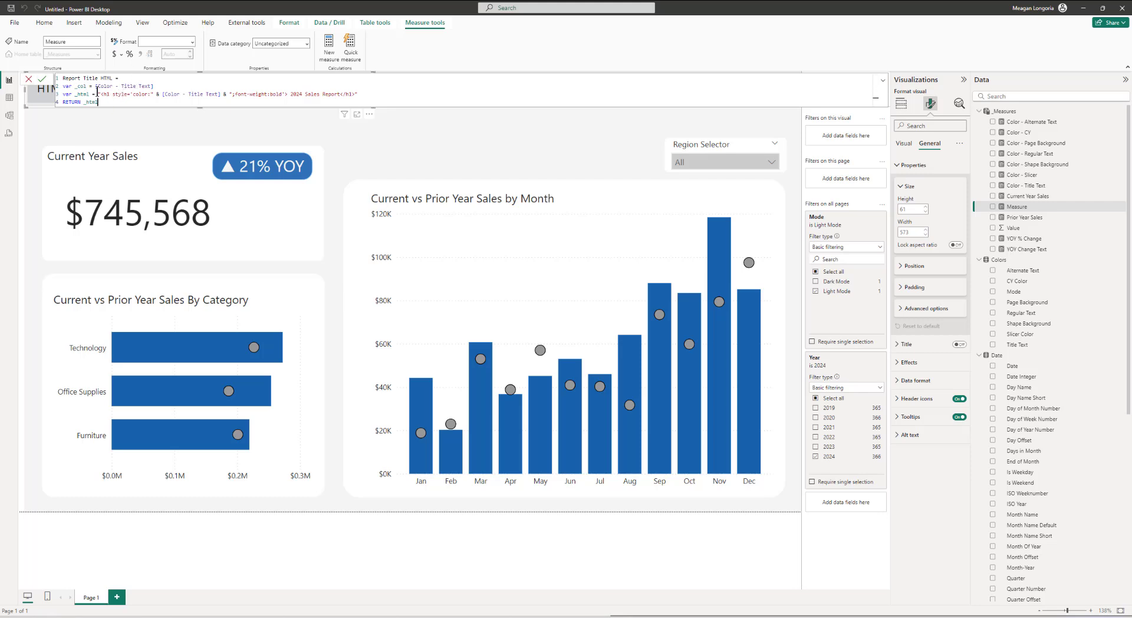
{"action": "left_click", "coordinate": [96, 93]}
{"action": "left_click_drag", "start_coordinate": [101, 95], "coordinate": [115, 95]}
{"action": "double_click", "coordinate": [119, 94]}
{"action": "left_click_drag", "start_coordinate": [162, 95], "coordinate": [220, 96]}
{"action": "left_click", "coordinate": [289, 95]}
{"action": "left_click_drag", "start_coordinate": [302, 95], "coordinate": [343, 94]}
{"action": "left_click", "coordinate": [375, 95]}
{"action": "key", "text": "Return"}
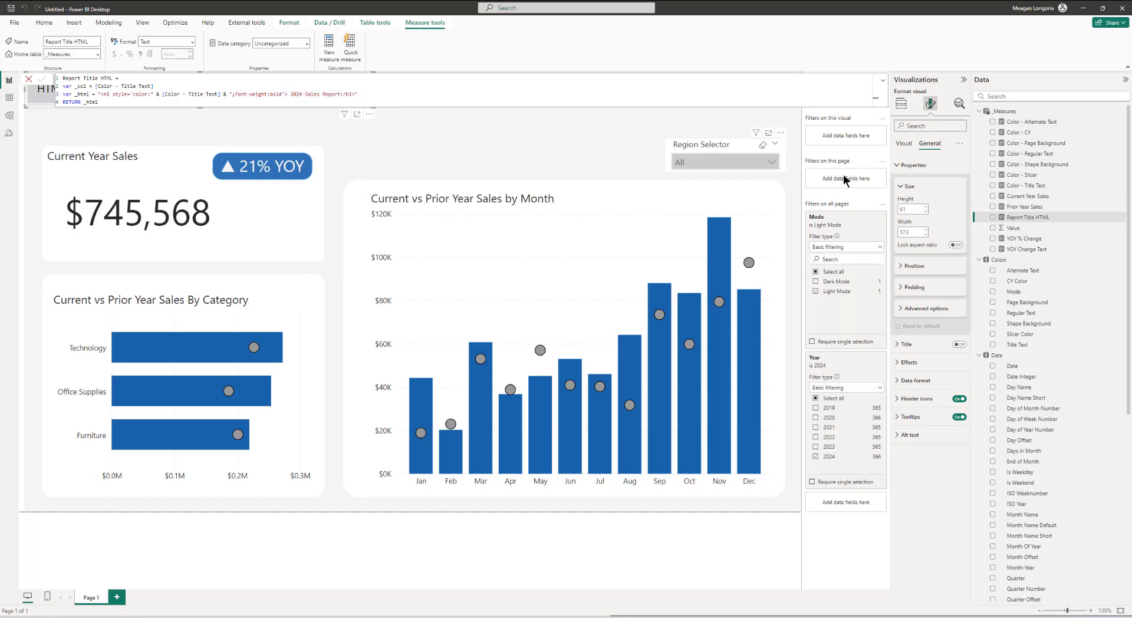
Step: Add the Report Title HTML measure to the HTML visual's values, then remove it
{"action": "left_click", "coordinate": [901, 103]}
{"action": "left_click_drag", "start_coordinate": [1037, 217], "coordinate": [918, 251]}
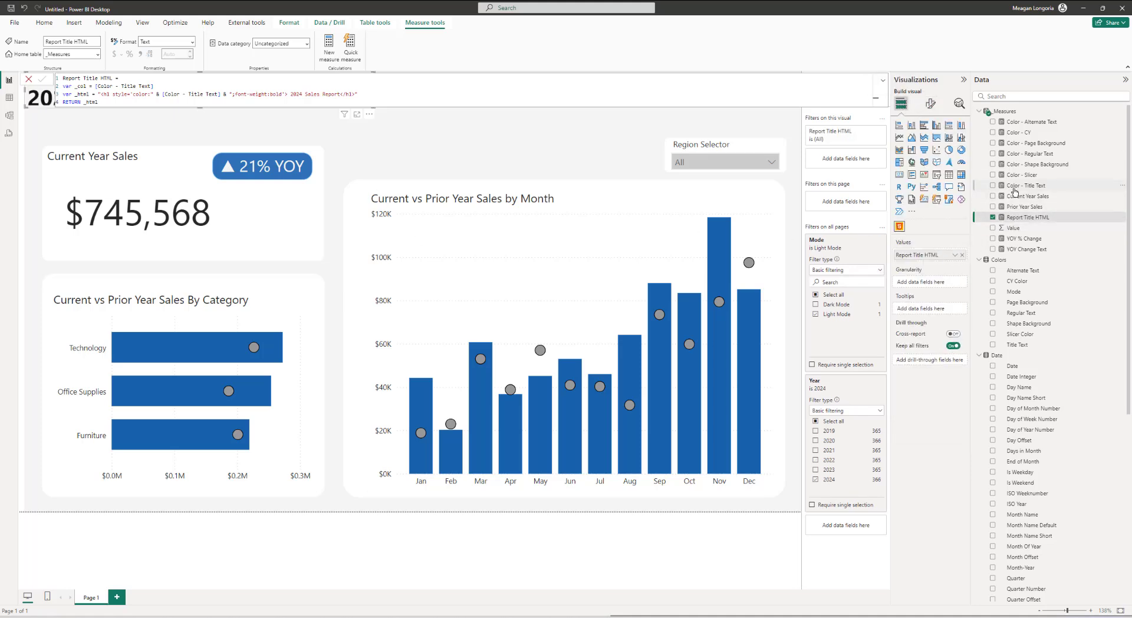
{"action": "left_click", "coordinate": [963, 256]}
Step: Create a WOW Title HTML measure returning an h3 "Workout Wednesday for Power BI 2024 Week 37" heading colored by Color - Title Text
{"action": "right_click", "coordinate": [1015, 112]}
{"action": "key", "text": "Escape"}
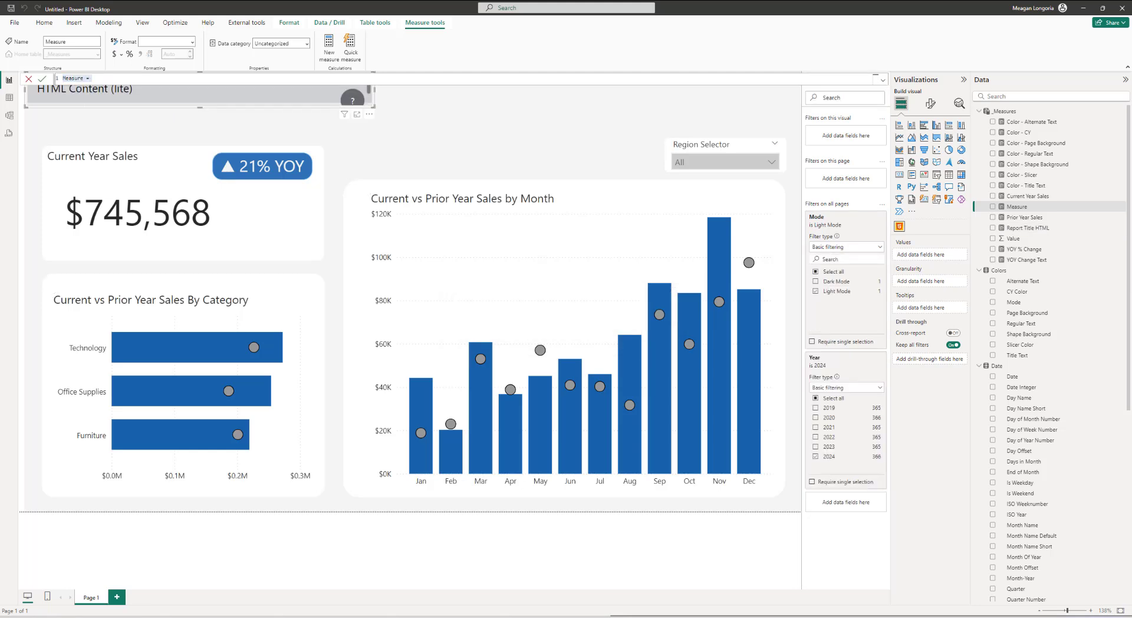
{"action": "left_click", "coordinate": [225, 82]}
{"action": "key", "text": "ctrl+a"}
{"action": "type", "text": "WOW Title HTML = var _col = [Color - Title Text] var _html = \"<h3 style='color:\" & [Color - Title Text] & \";'>Workout Wednesday for Power BI 2024 Week 37</h3>\" RETURN _html"}
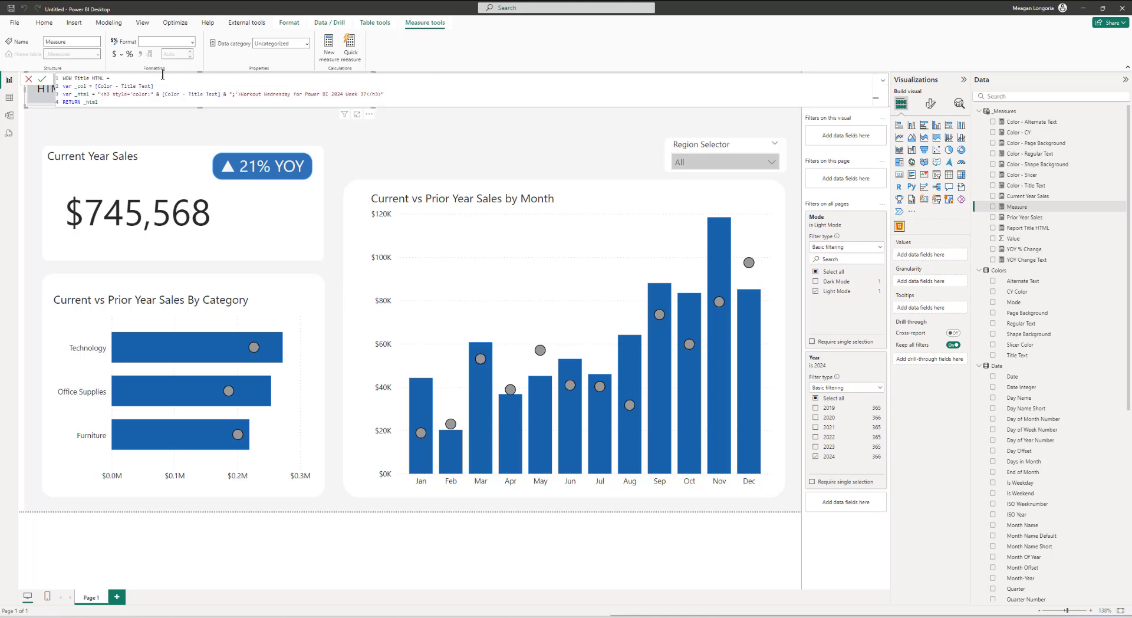
{"action": "left_click", "coordinate": [106, 94]}
{"action": "left_click_drag", "start_coordinate": [106, 95], "coordinate": [238, 94]}
{"action": "left_click", "coordinate": [238, 94]}
{"action": "left_click", "coordinate": [395, 94]}
{"action": "key", "text": "Return"}
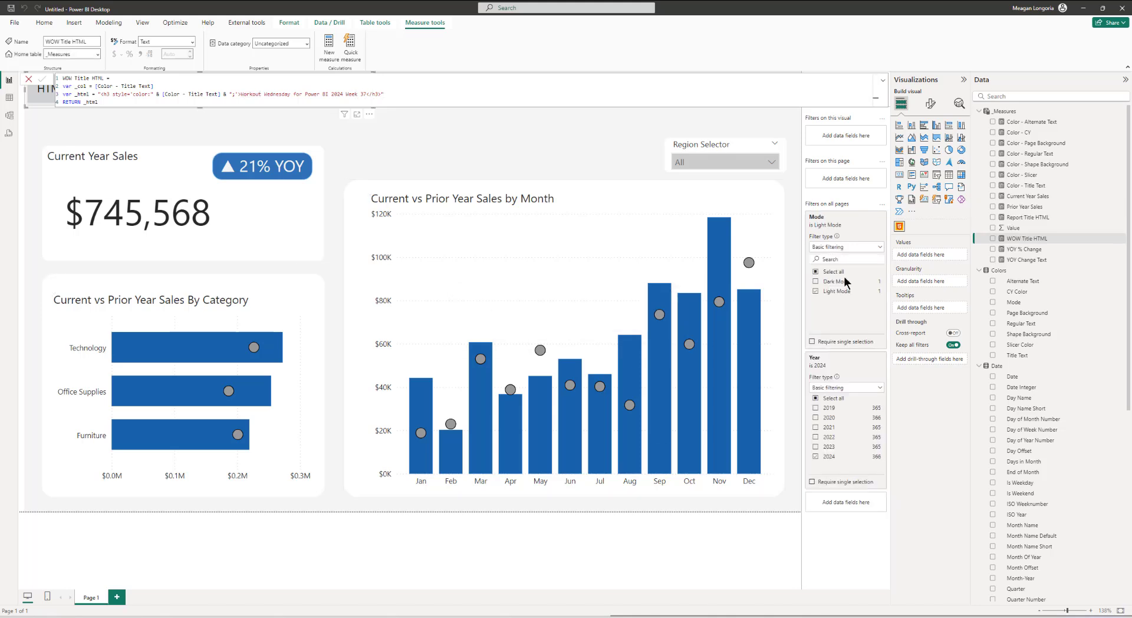
Step: Add the WOW Title HTML measure to the top-left HTML visual's values
{"action": "left_click", "coordinate": [129, 128]}
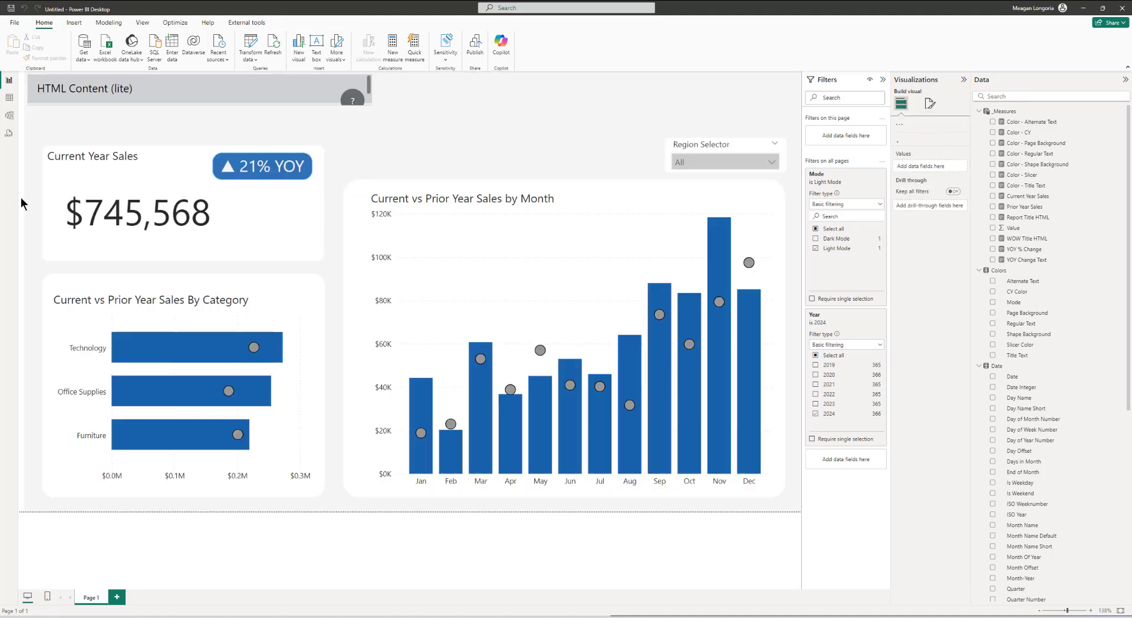
{"action": "left_click", "coordinate": [91, 89]}
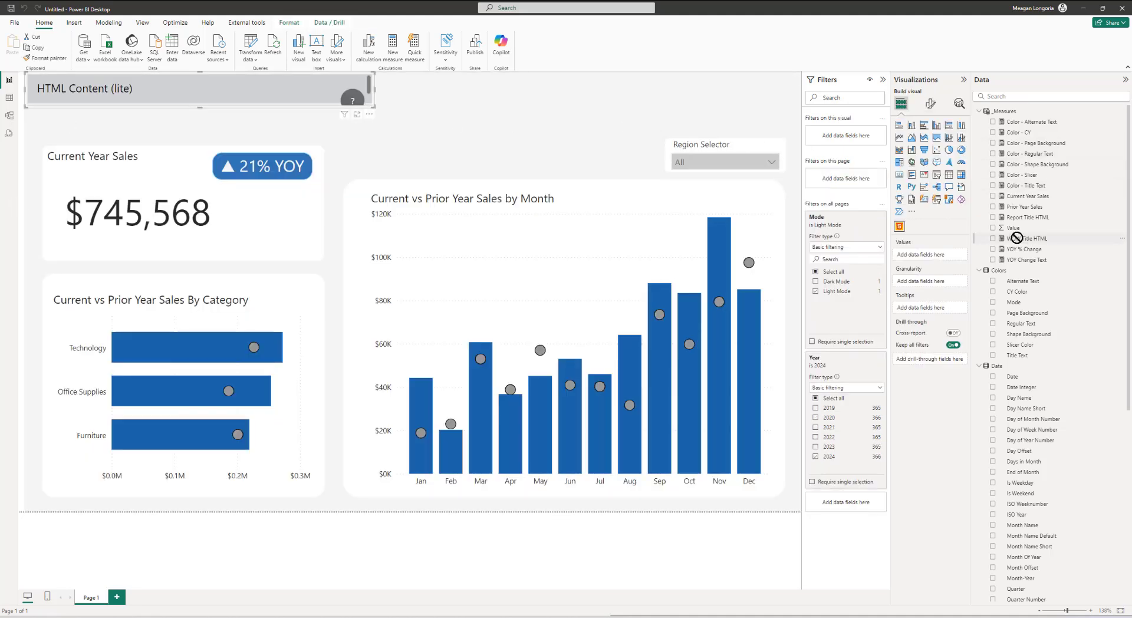
{"action": "left_click_drag", "start_coordinate": [1014, 239], "coordinate": [943, 256]}
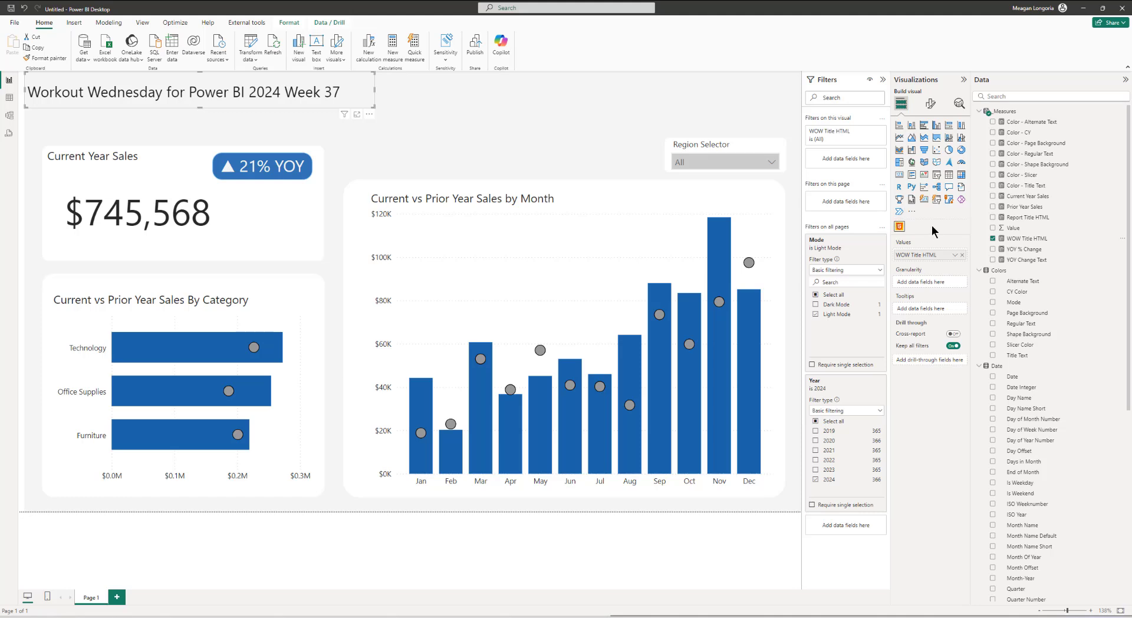
Step: Insert another HTML Content (lite) visual and move it below the report title
{"action": "left_click", "coordinate": [550, 137]}
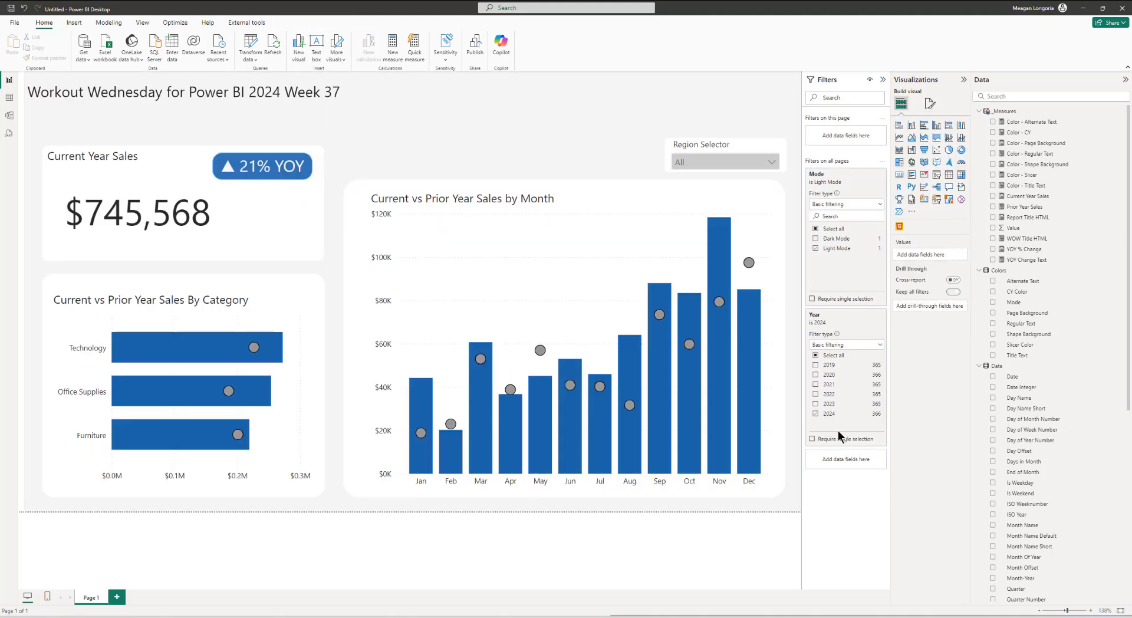
{"action": "left_click", "coordinate": [899, 226]}
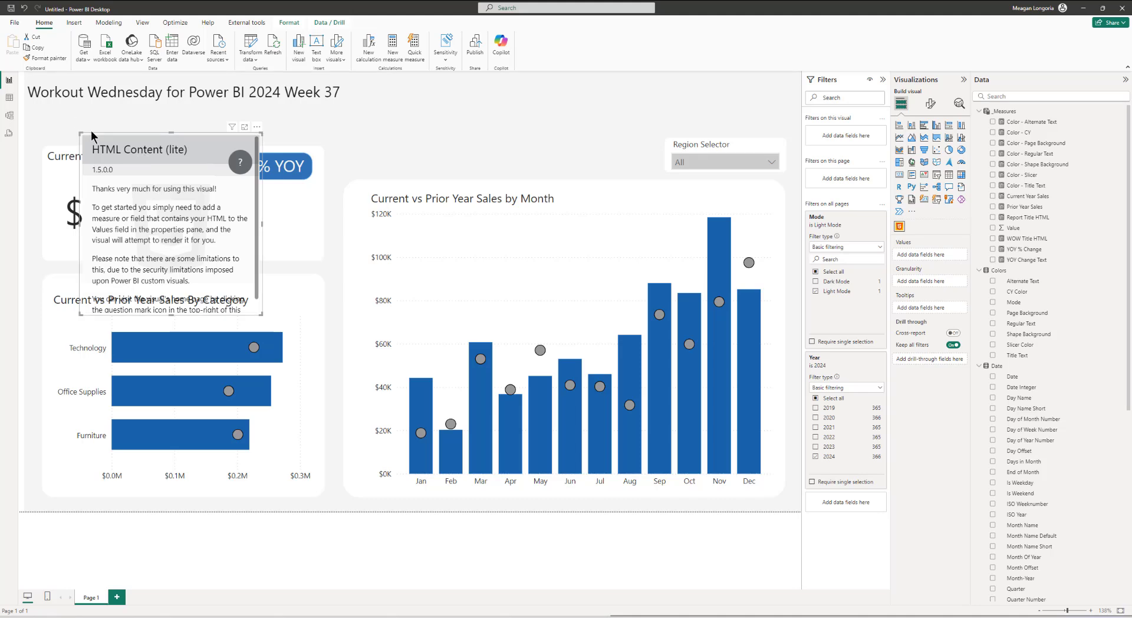
{"action": "left_click_drag", "start_coordinate": [91, 139], "coordinate": [45, 114]}
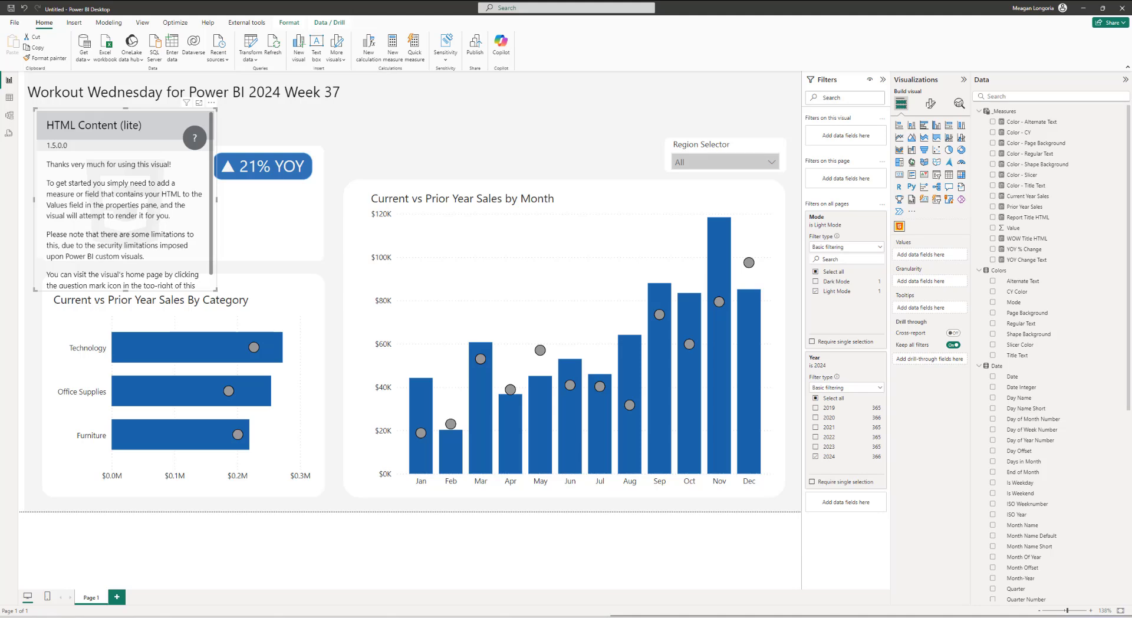
Step: Set the new HTML visual's size to height 74 and width 388
{"action": "left_click", "coordinate": [931, 103]}
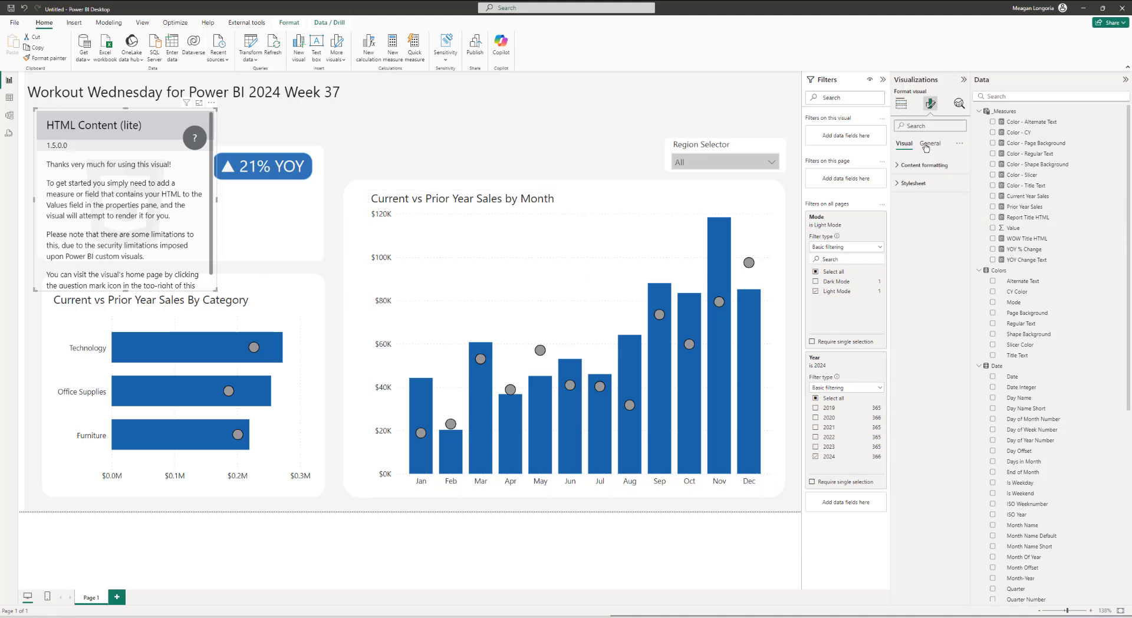
{"action": "left_click", "coordinate": [929, 143]}
{"action": "left_click", "coordinate": [913, 165]}
{"action": "left_click", "coordinate": [914, 210]}
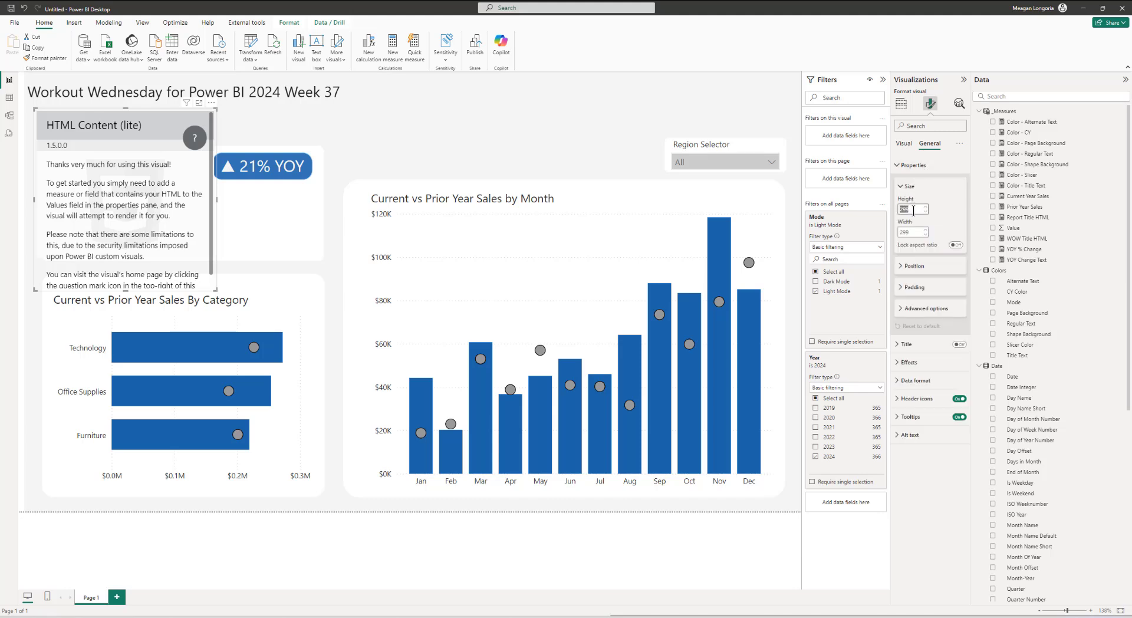
{"action": "type", "text": "74"}
{"action": "left_click", "coordinate": [910, 231]}
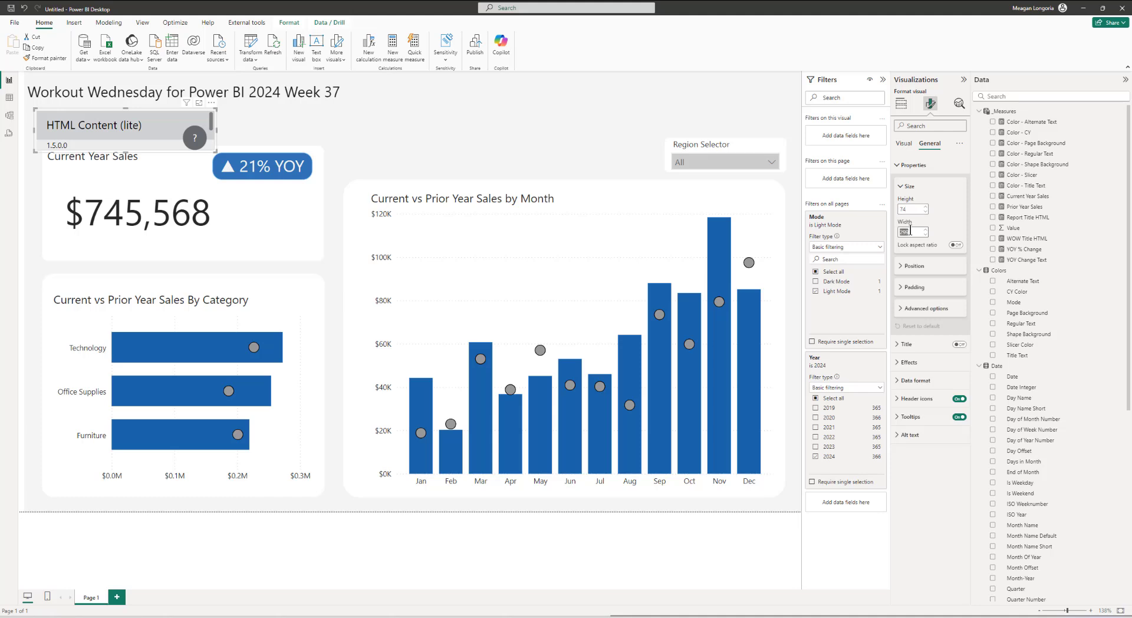
{"action": "type", "text": "388"}
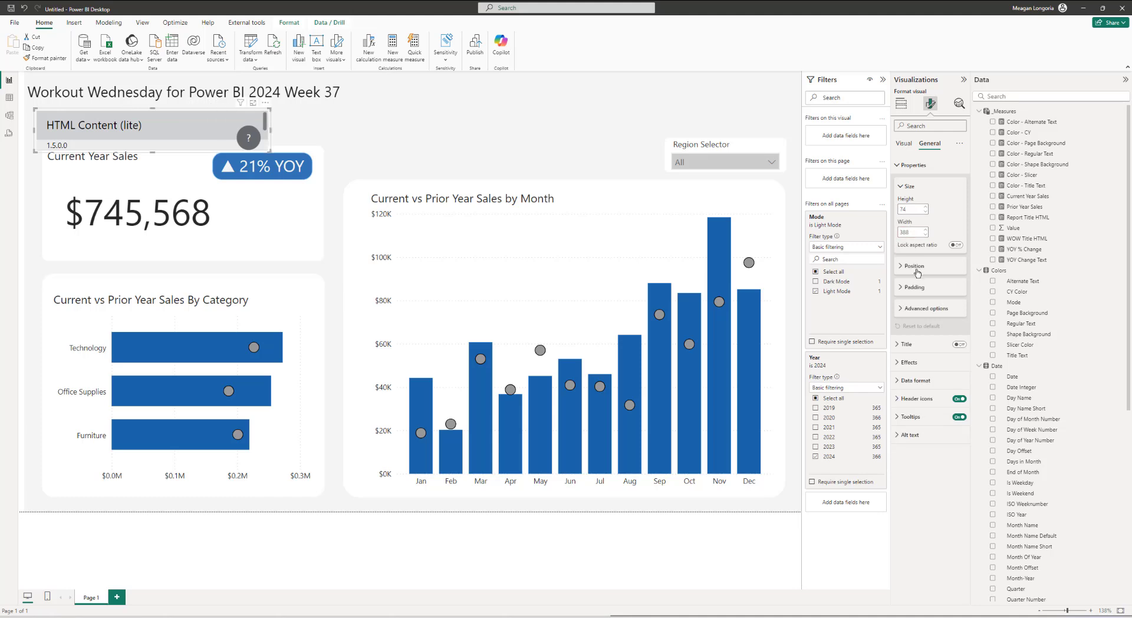
Step: Position the HTML visual at horizontal 39 and vertical 40
{"action": "left_click", "coordinate": [914, 266]}
{"action": "left_click", "coordinate": [911, 288]}
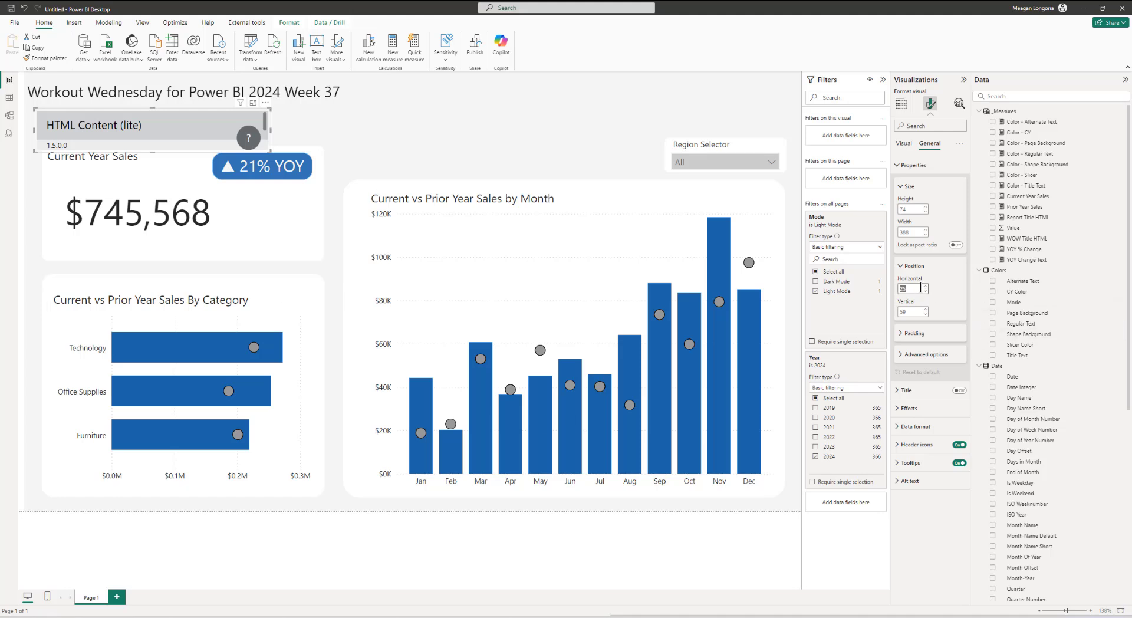
{"action": "type", "text": "39"}
{"action": "double_click", "coordinate": [906, 311]}
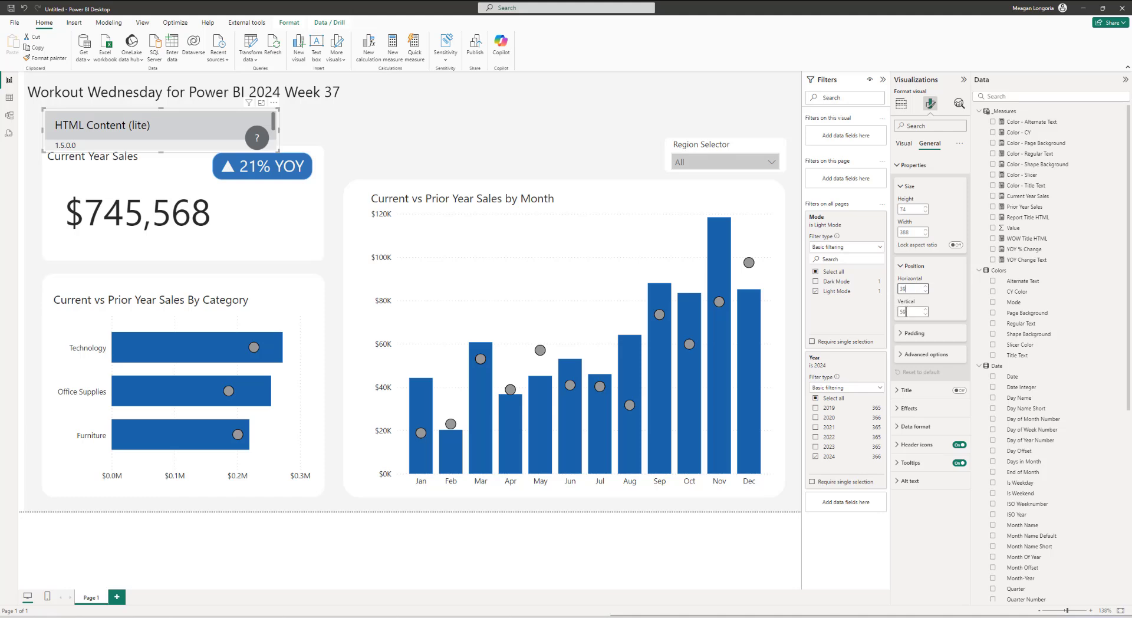
{"action": "type", "text": "40"}
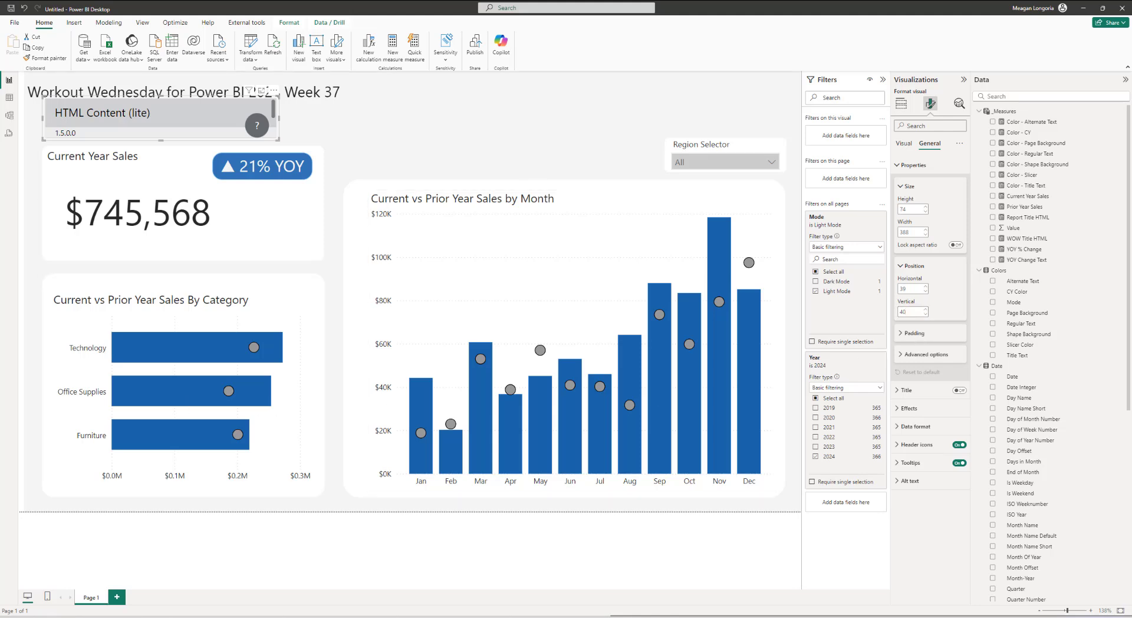
Step: Add the Report Title HTML measure to this HTML visual's values
{"action": "left_click", "coordinate": [901, 103]}
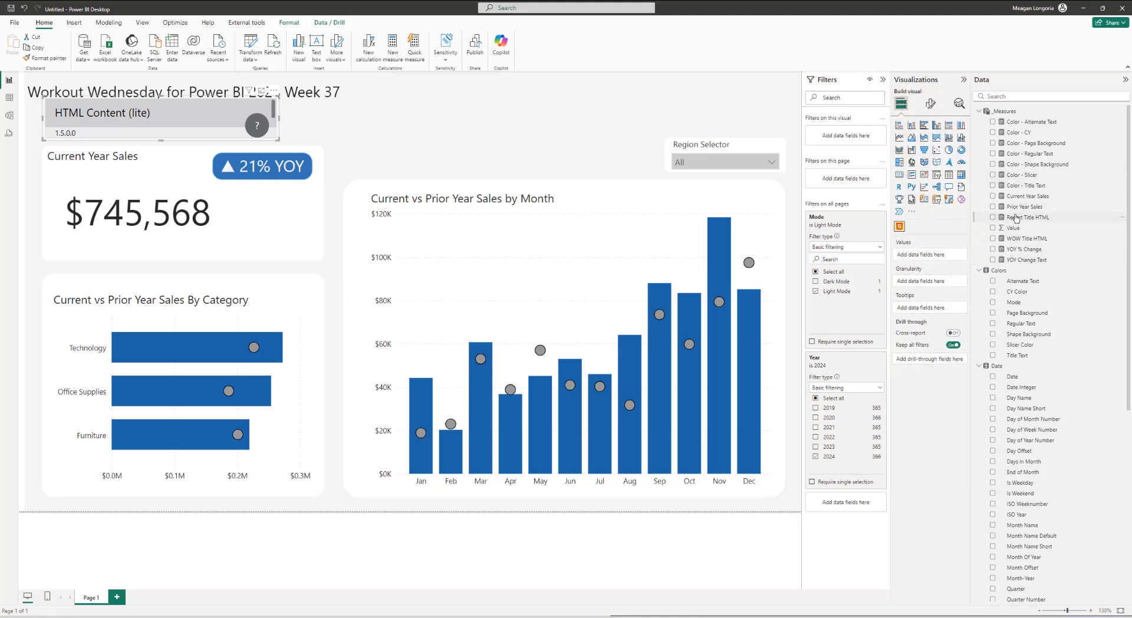
{"action": "left_click_drag", "start_coordinate": [1016, 218], "coordinate": [914, 255]}
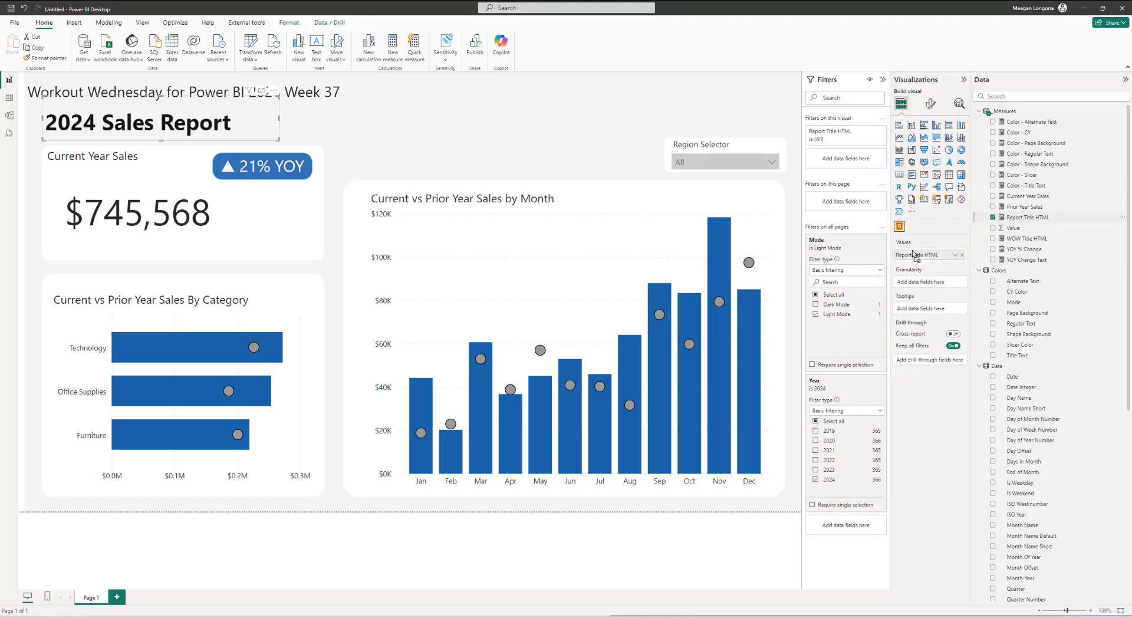
Step: Preview the report by switching the Mode filter to Dark Mode and back to Light Mode
{"action": "left_click", "coordinate": [776, 564]}
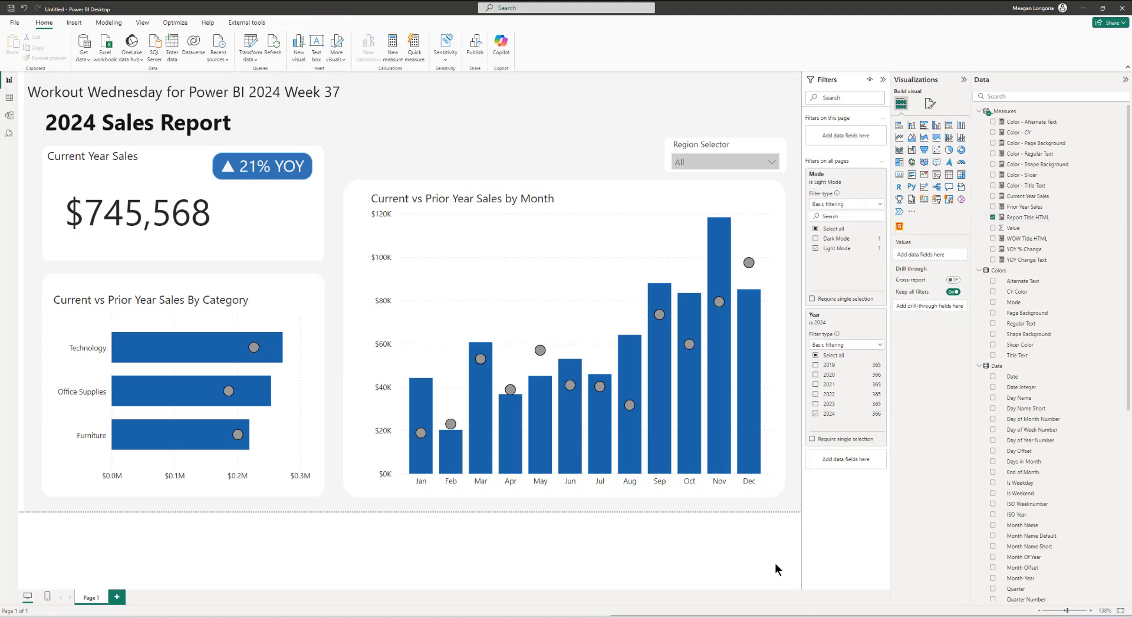
{"action": "left_click", "coordinate": [815, 239]}
{"action": "left_click", "coordinate": [816, 250]}
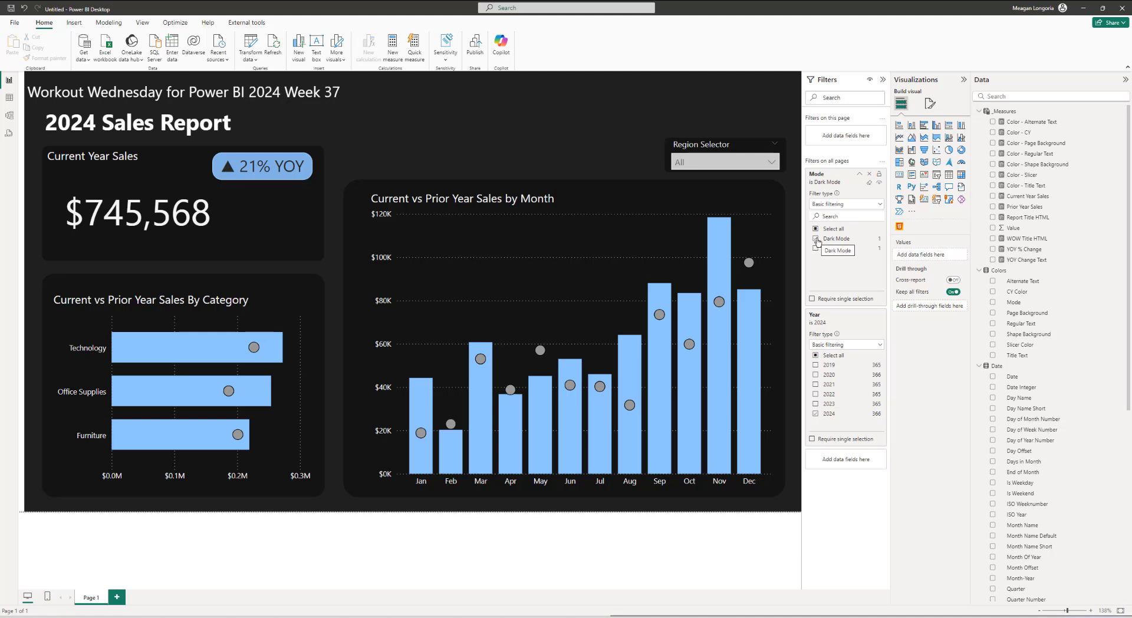
{"action": "left_click", "coordinate": [816, 239]}
{"action": "left_click", "coordinate": [816, 248]}
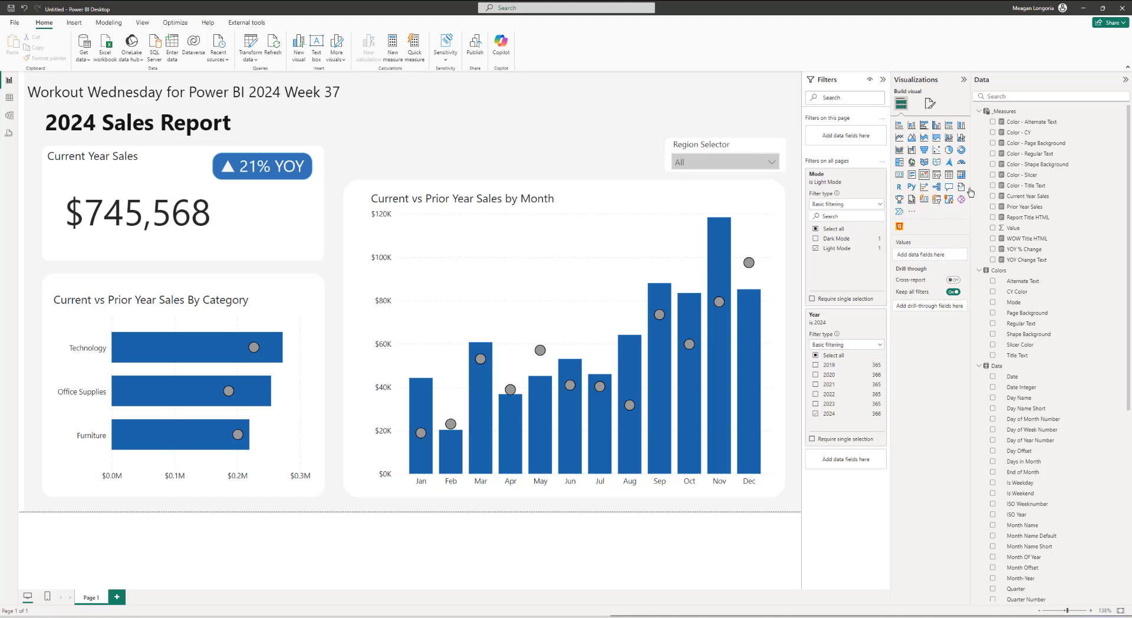
Step: Insert a third HTML Content (lite) visual and move it to the top middle of the report
{"action": "left_click", "coordinate": [899, 226]}
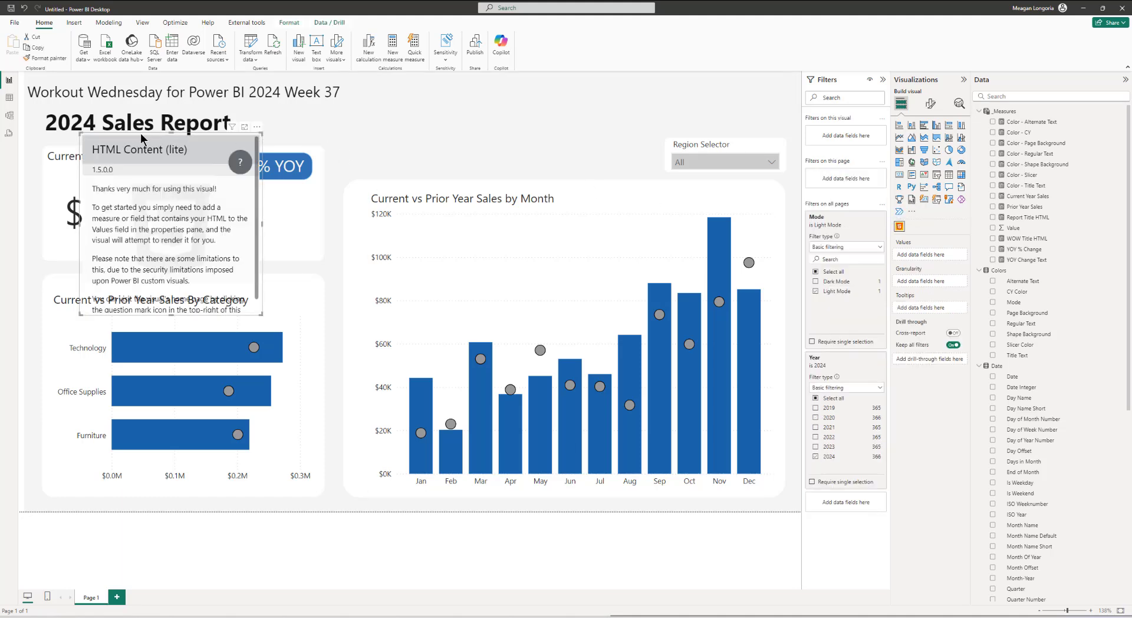
{"action": "left_click_drag", "start_coordinate": [143, 135], "coordinate": [406, 144]}
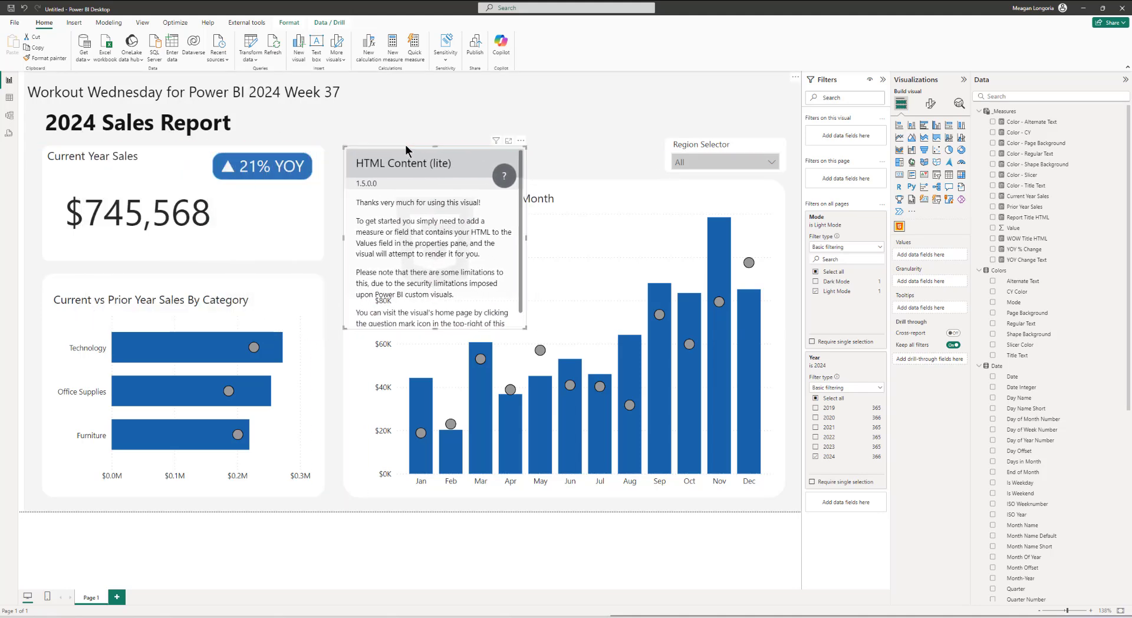
Step: Set the third HTML visual's size to height 42 and width 411
{"action": "mouse_move", "coordinate": [254, 349]}
{"action": "left_click", "coordinate": [930, 103]}
{"action": "left_click", "coordinate": [917, 165]}
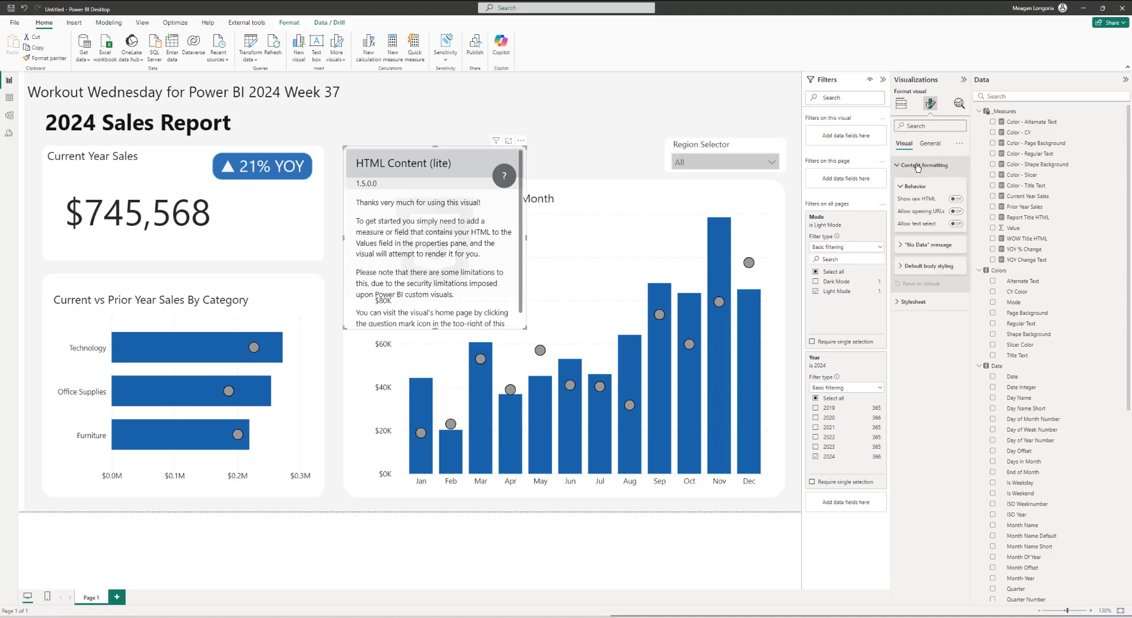
{"action": "left_click", "coordinate": [930, 144]}
{"action": "left_click", "coordinate": [915, 167]}
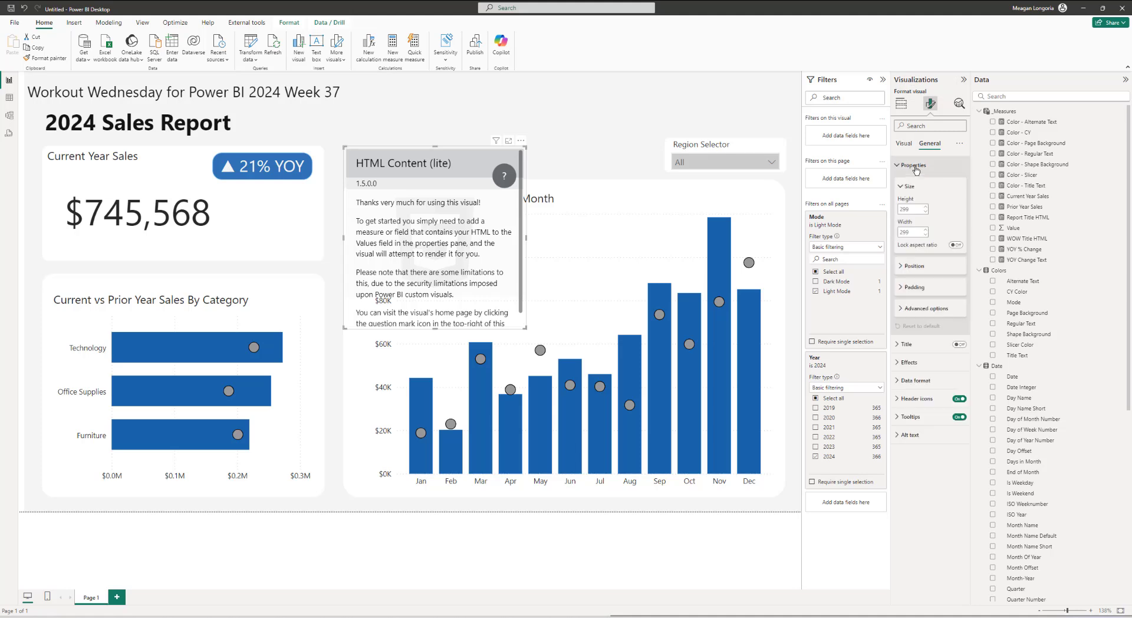
{"action": "left_click", "coordinate": [911, 207]}
{"action": "type", "text": "42"}
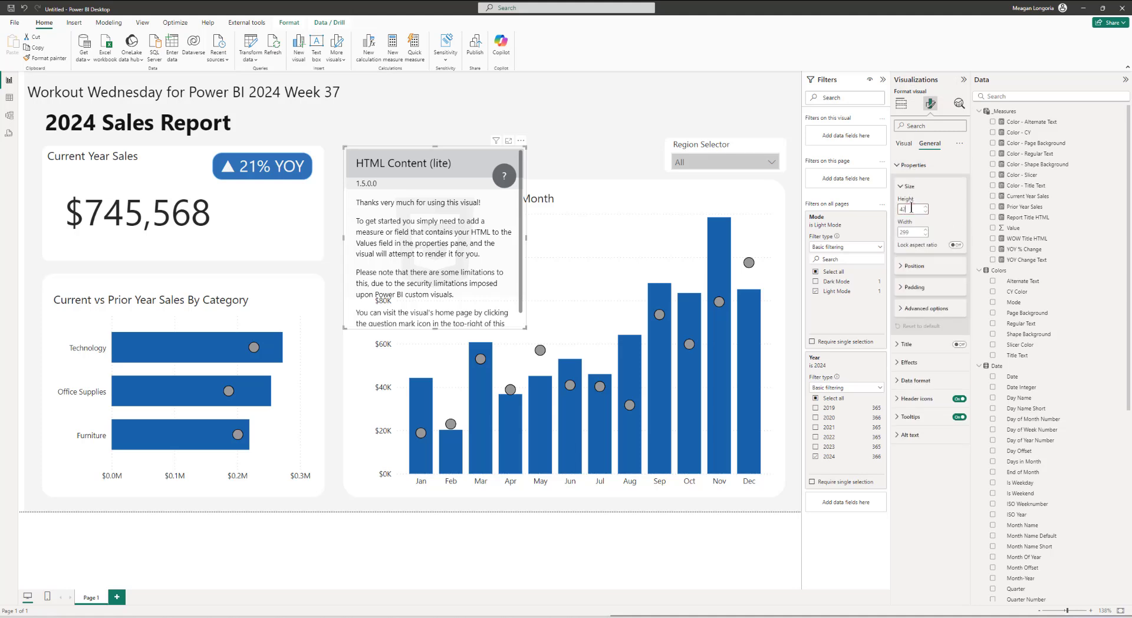
{"action": "left_click", "coordinate": [907, 232]}
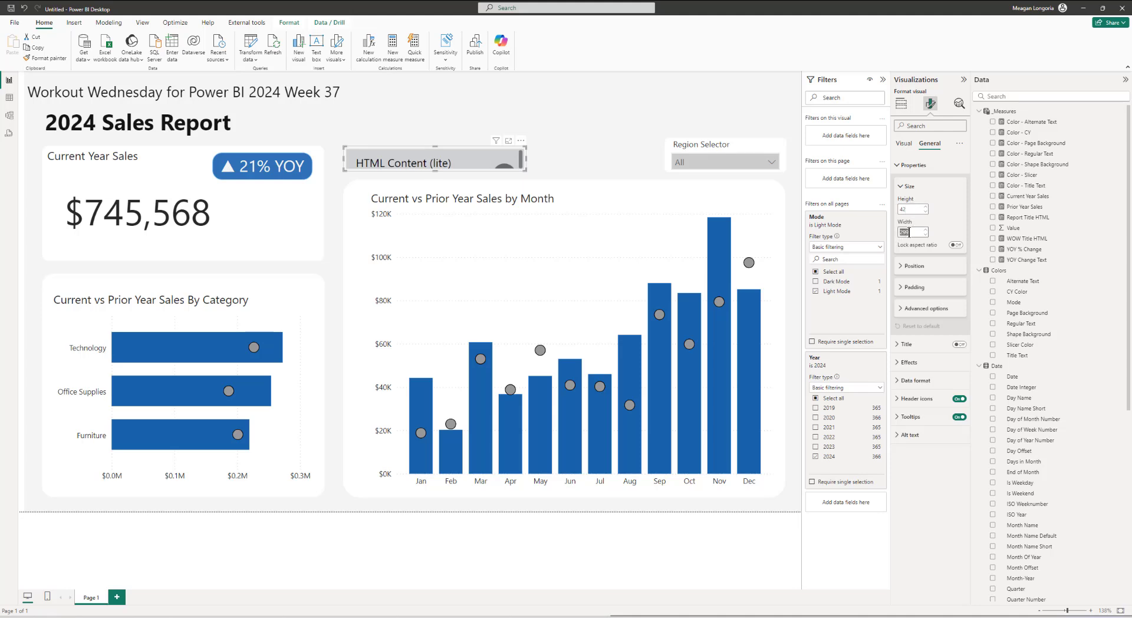
{"action": "type", "text": "4"}
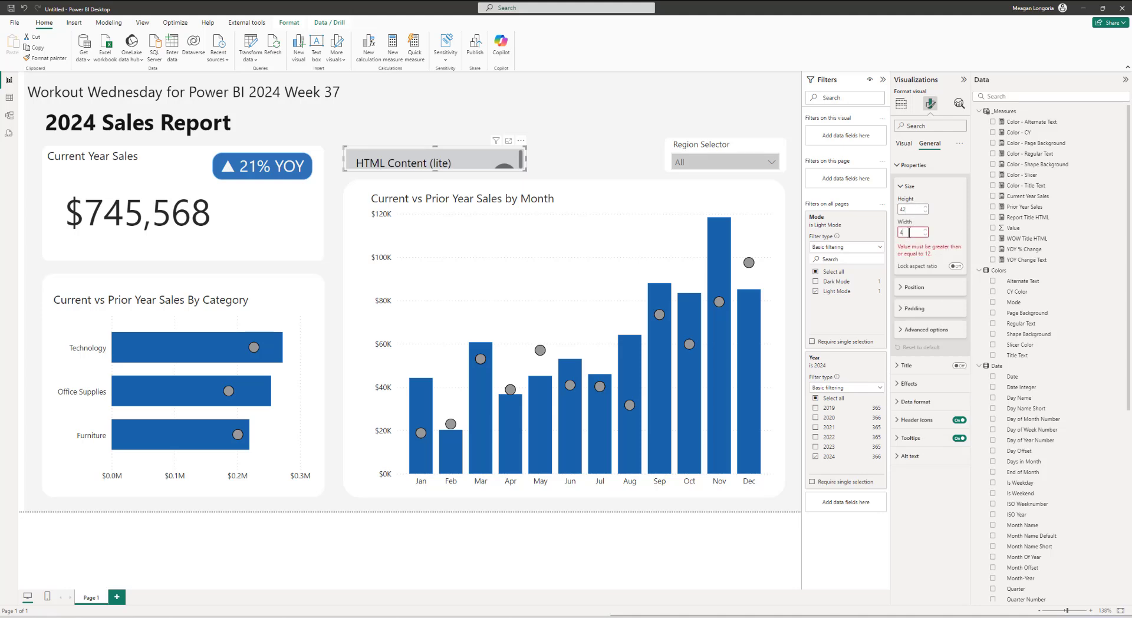
{"action": "type", "text": "11"}
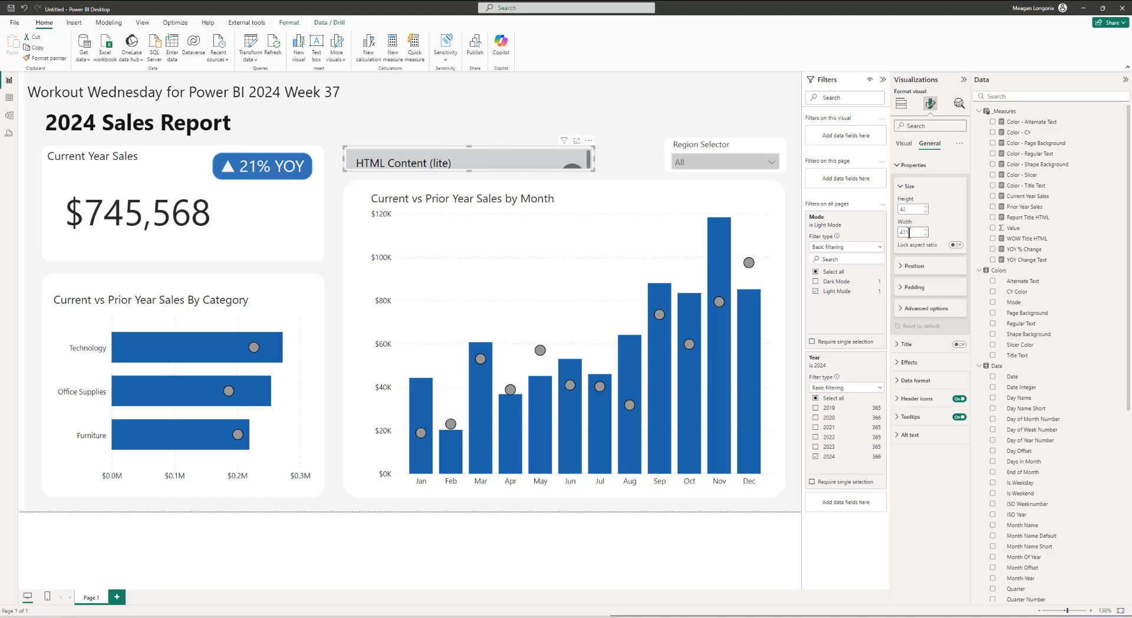
Step: Adjust the third HTML visual's padding, setting the top to 3 px and the left to 7 px
{"action": "left_click", "coordinate": [927, 266]}
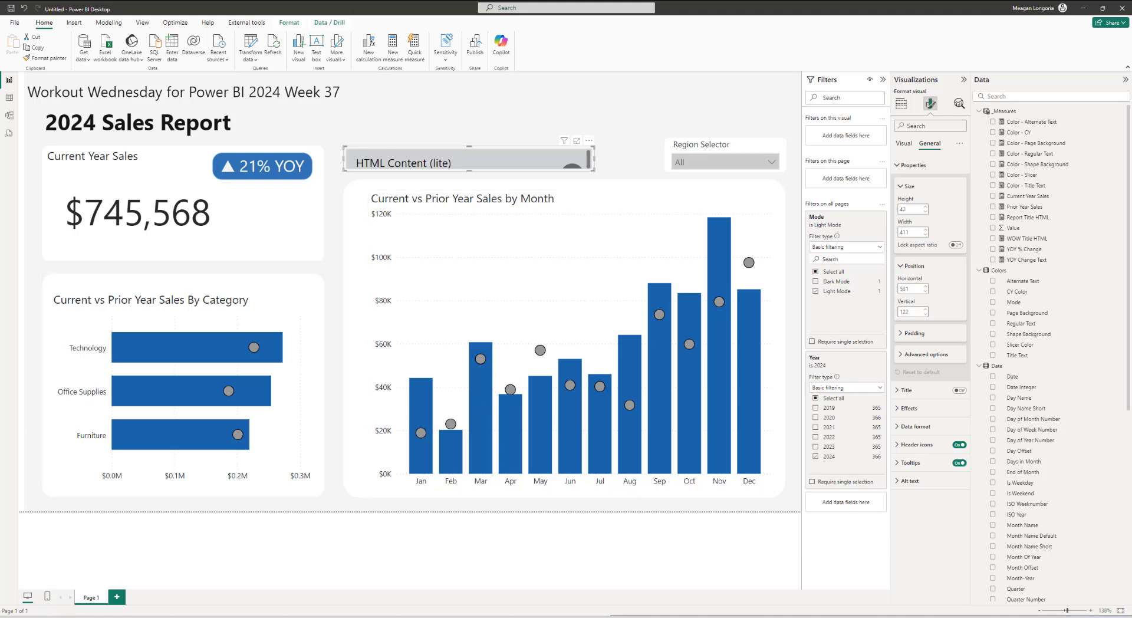
{"action": "left_click", "coordinate": [914, 333]}
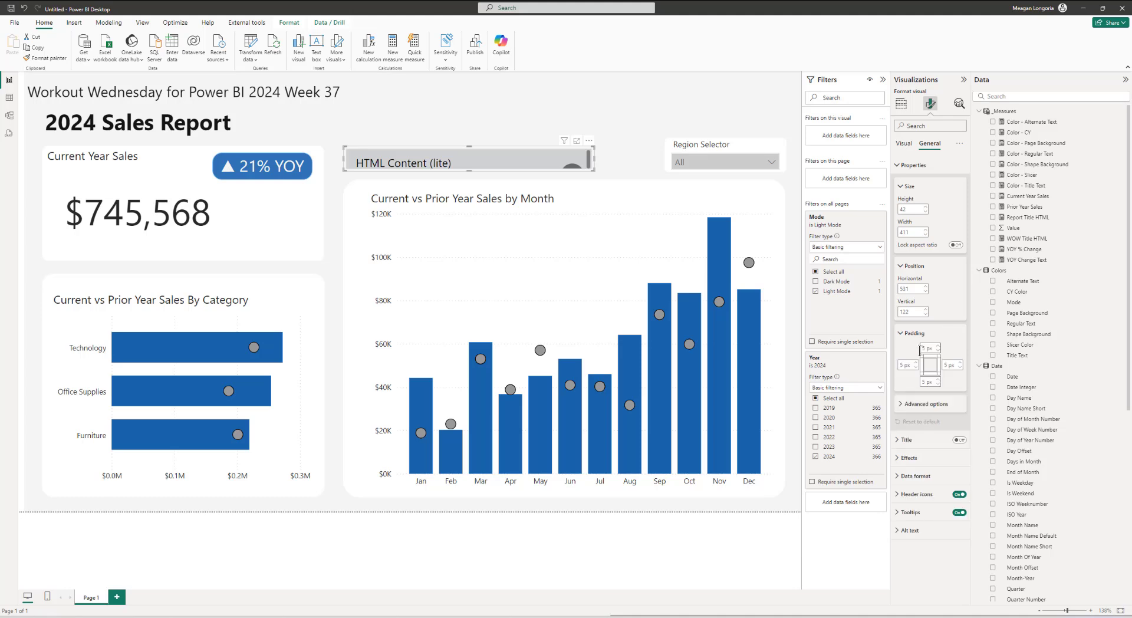
{"action": "left_click", "coordinate": [938, 350]}
{"action": "left_click", "coordinate": [938, 350]}
{"action": "left_click", "coordinate": [915, 367]}
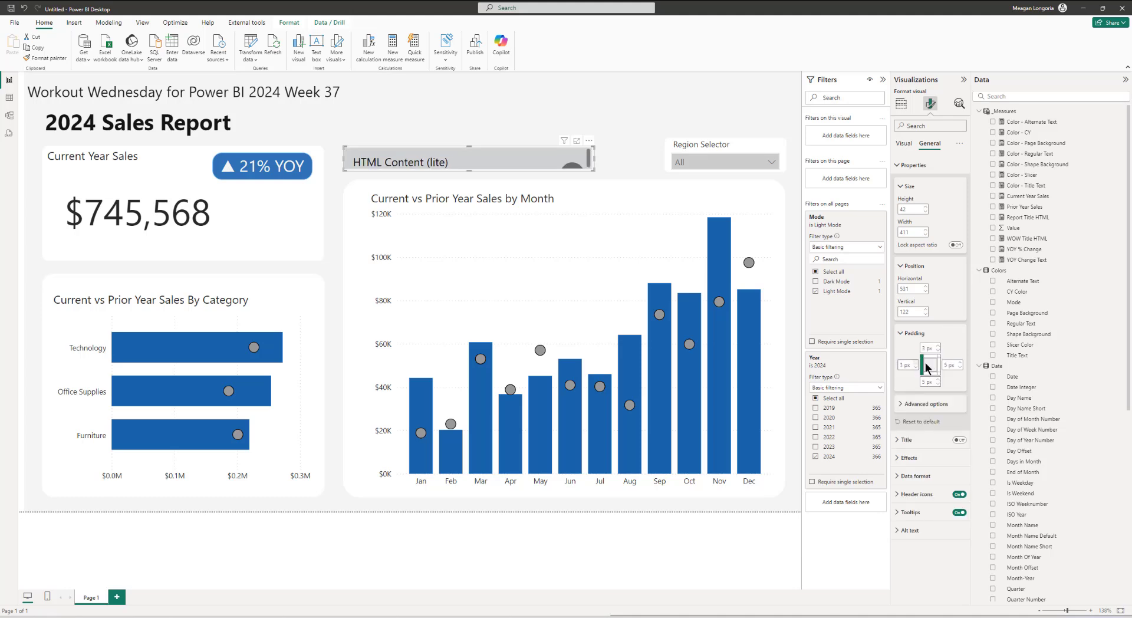
{"action": "left_click", "coordinate": [962, 363]}
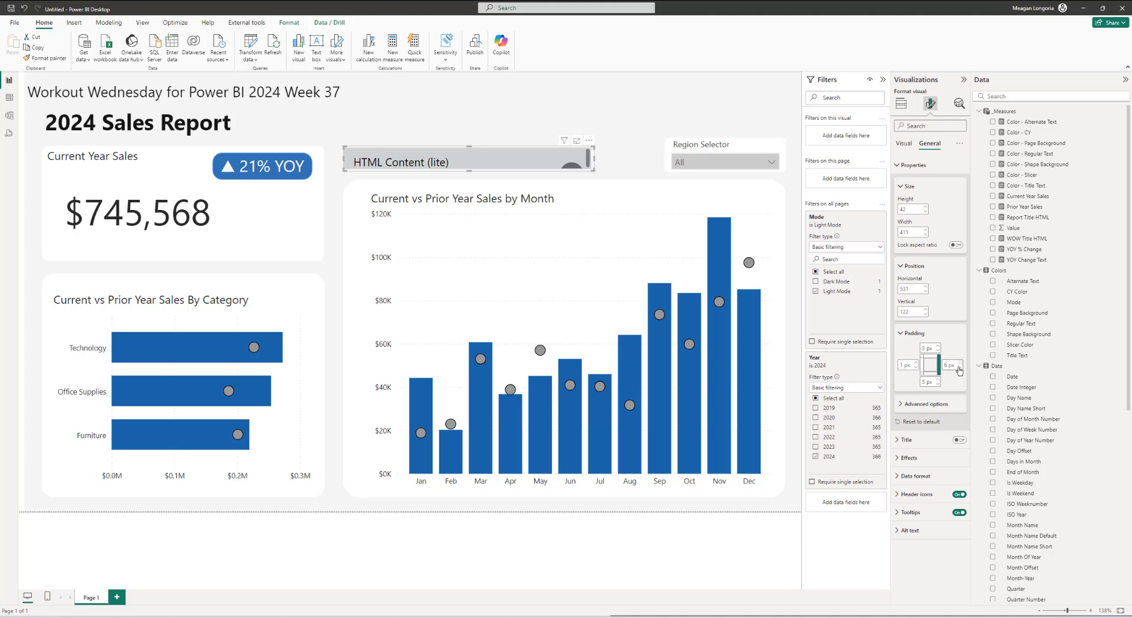
{"action": "left_click", "coordinate": [916, 363]}
{"action": "left_click", "coordinate": [916, 364]}
{"action": "left_click", "coordinate": [916, 363]}
{"action": "left_click", "coordinate": [916, 363]}
{"action": "left_click", "coordinate": [939, 385]}
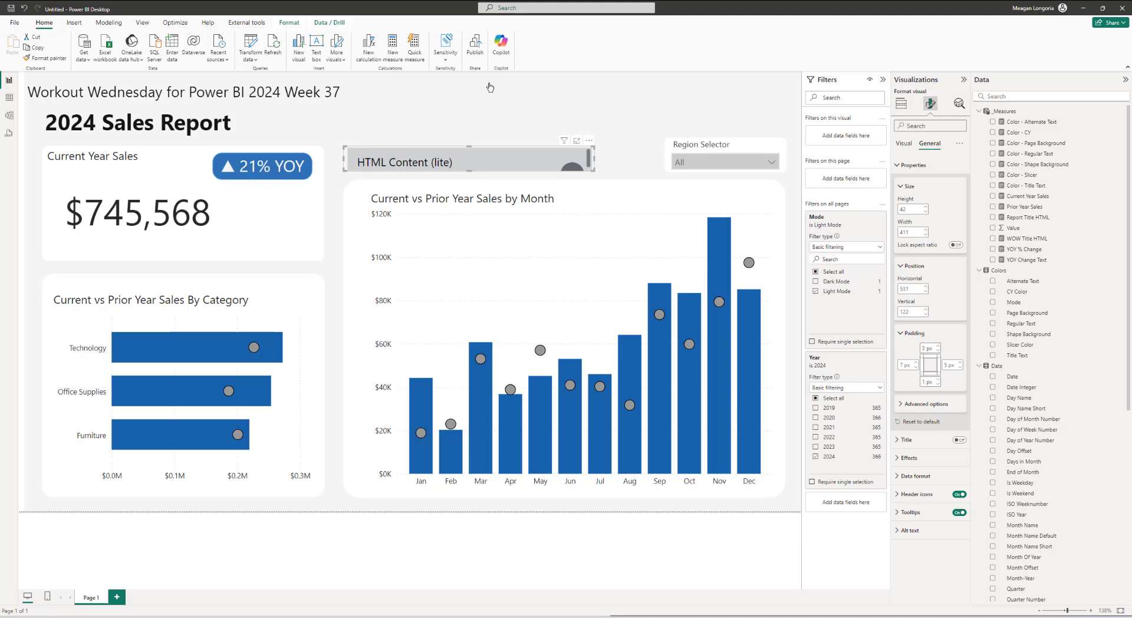
Step: Create a Legend HTML measure building legend markup with rect, dot and text spans for Current Year Sales and Prior Year Sales
{"action": "right_click", "coordinate": [1003, 113]}
{"action": "left_click", "coordinate": [1014, 127]}
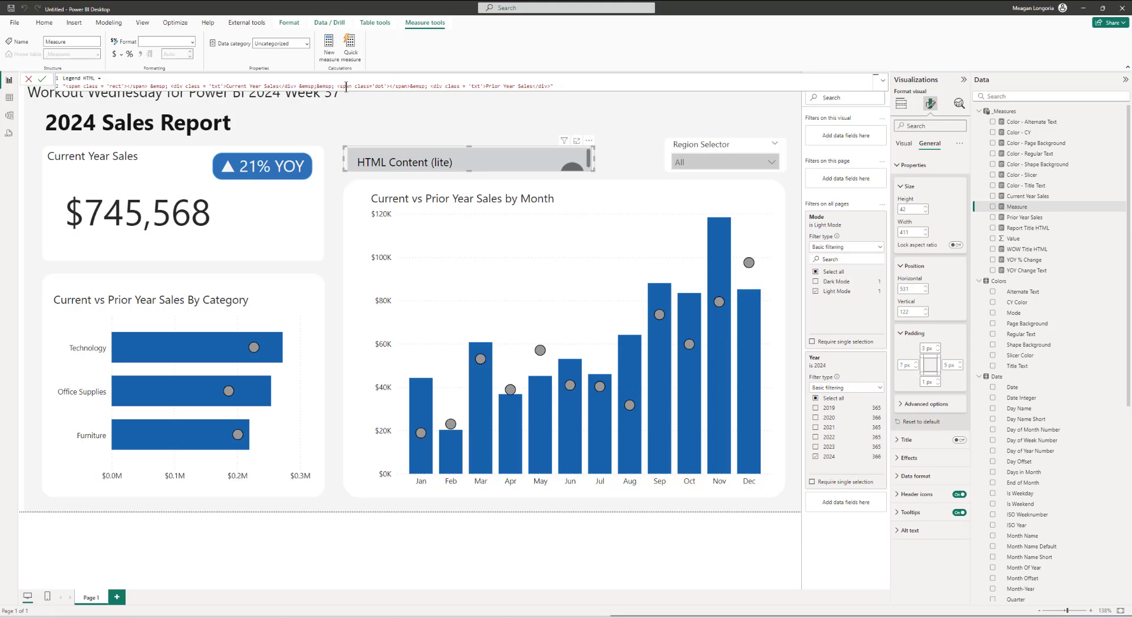
{"action": "double_click", "coordinate": [381, 86]}
{"action": "left_click", "coordinate": [613, 84]}
{"action": "key", "text": "Return"}
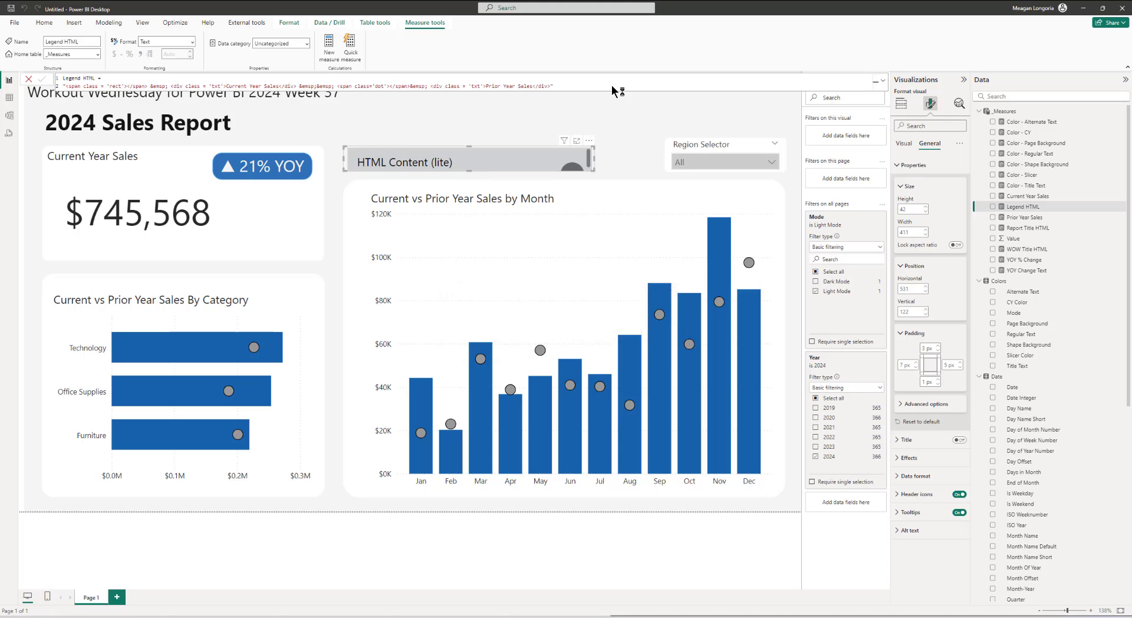
Step: Add the Legend HTML measure to the third HTML visual's values
{"action": "left_click", "coordinate": [903, 143]}
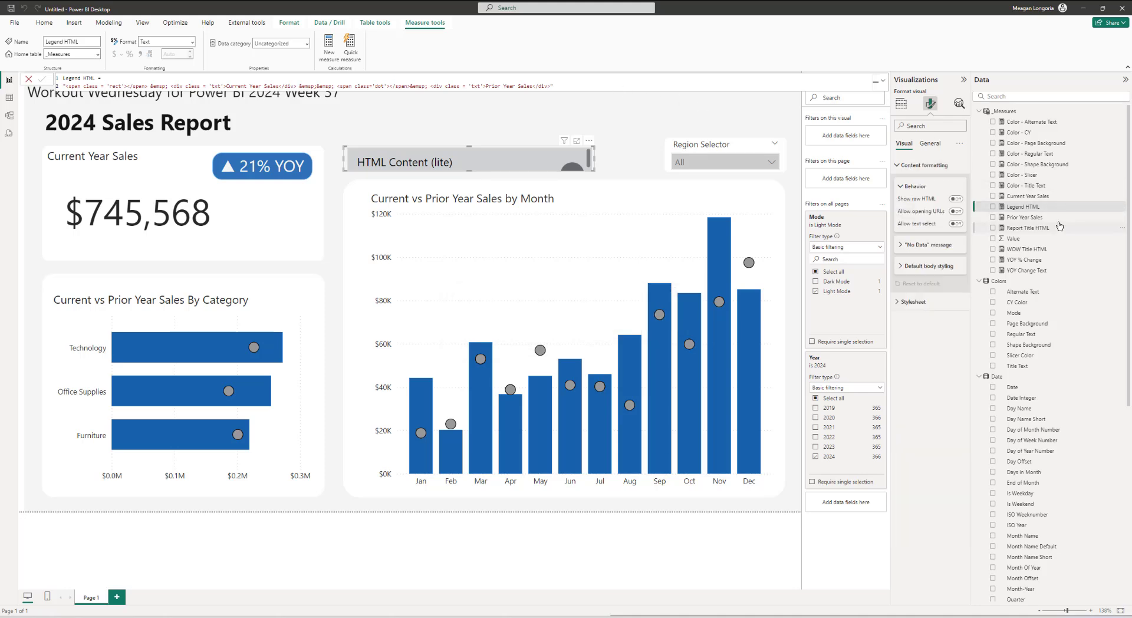
{"action": "left_click", "coordinate": [901, 104]}
{"action": "left_click_drag", "start_coordinate": [1023, 206], "coordinate": [930, 261]}
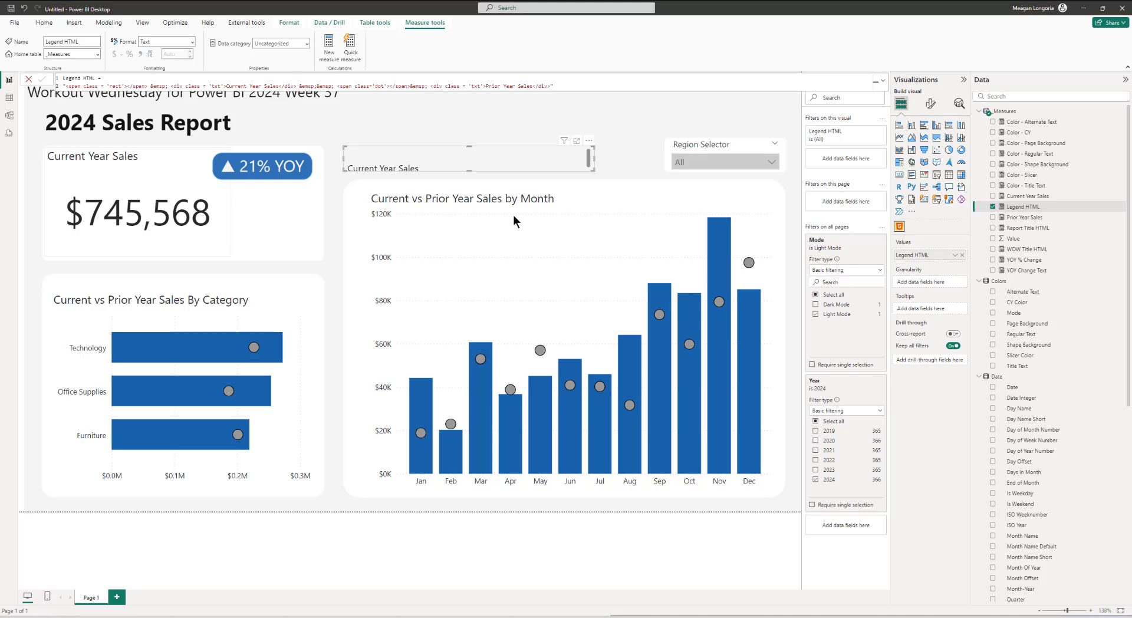
Step: Create a Legend CSS measure defining .dot, .rect and .txt styles that use the CY and Regular Text color measures
{"action": "right_click", "coordinate": [1013, 111]}
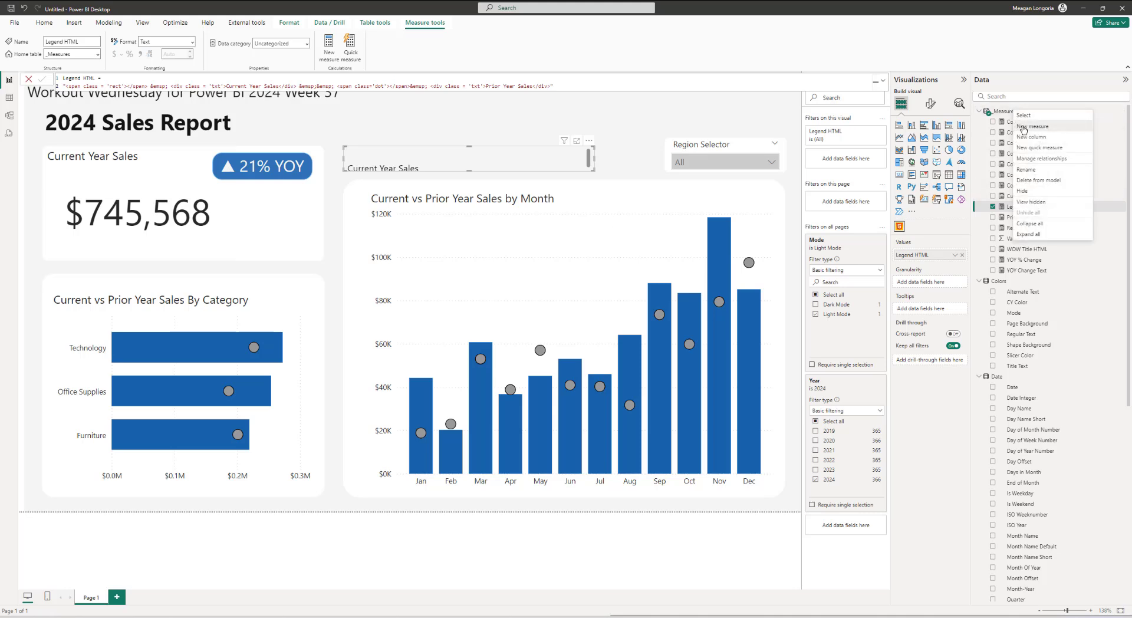
{"action": "left_click", "coordinate": [1023, 126]}
{"action": "type", "text": "Legend CSS = \".dot {   height: 25px;   width: 25px;   background-color: #999999;   border: 1px solid #000;   border-radius: 50%;   display: inline-block; } .rect {   height: 20px;   width: 40px;   background-color: \" & [Color - CY] & \";   display: inline-block; } .txt {   display:inline;   color: \" & [Color - Regular Text] & \"; }\""}
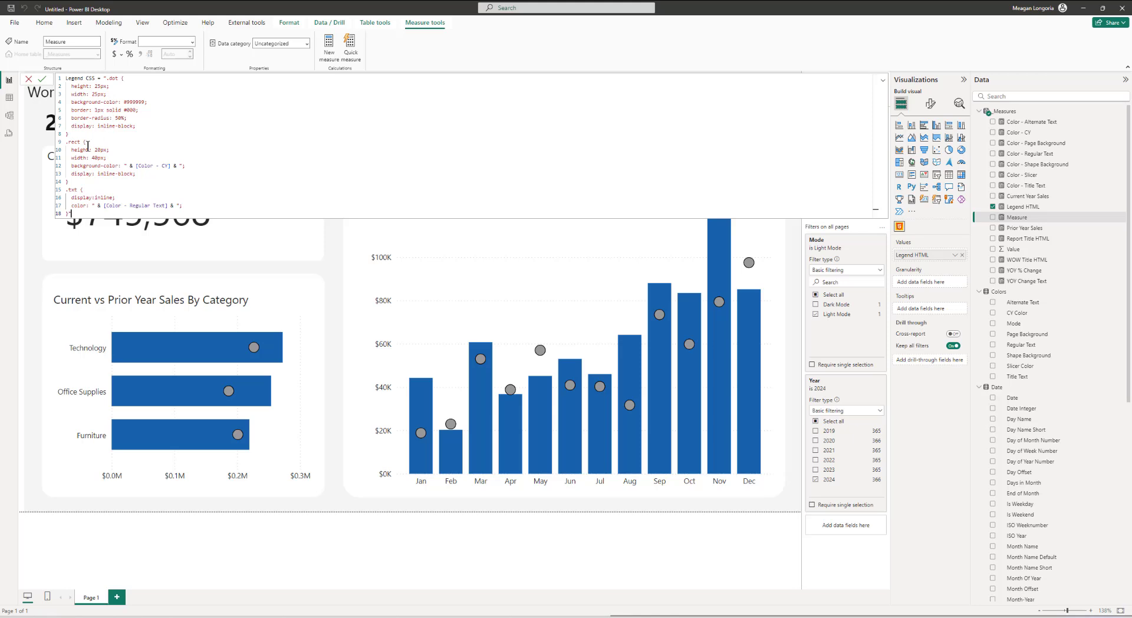
{"action": "left_click_drag", "start_coordinate": [136, 166], "coordinate": [172, 166]}
{"action": "left_click", "coordinate": [119, 174]}
{"action": "left_click", "coordinate": [127, 205]}
{"action": "left_click", "coordinate": [112, 204]}
{"action": "key", "text": "Return"}
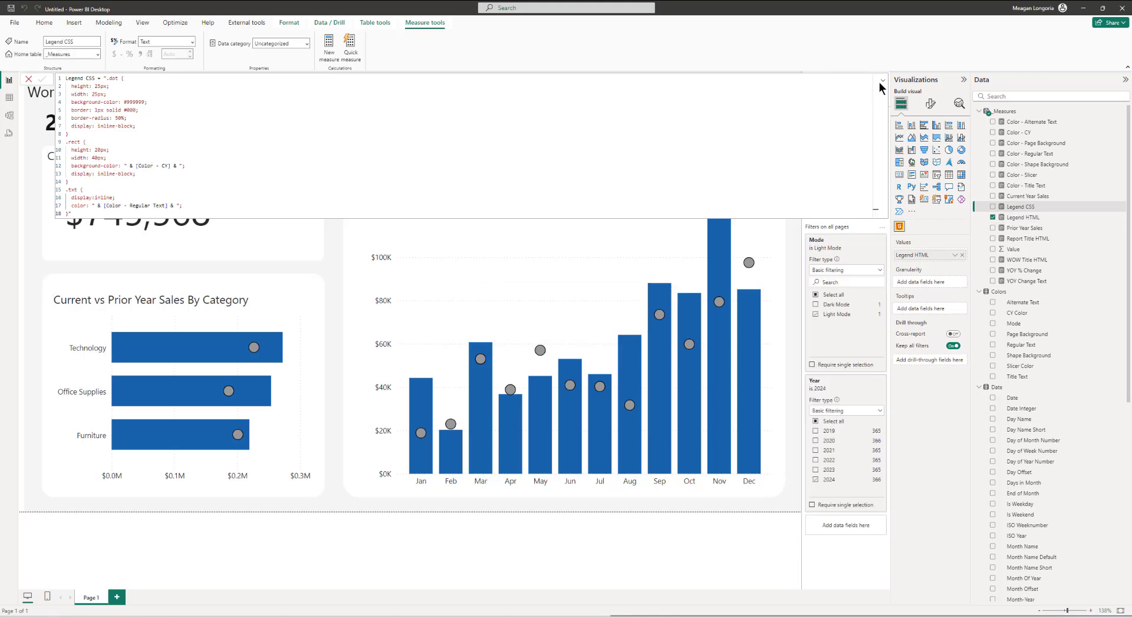
Step: Set the third HTML visual's stylesheet conditionally from the Legend CSS field value
{"action": "left_click", "coordinate": [883, 83]}
{"action": "left_click", "coordinate": [931, 105]}
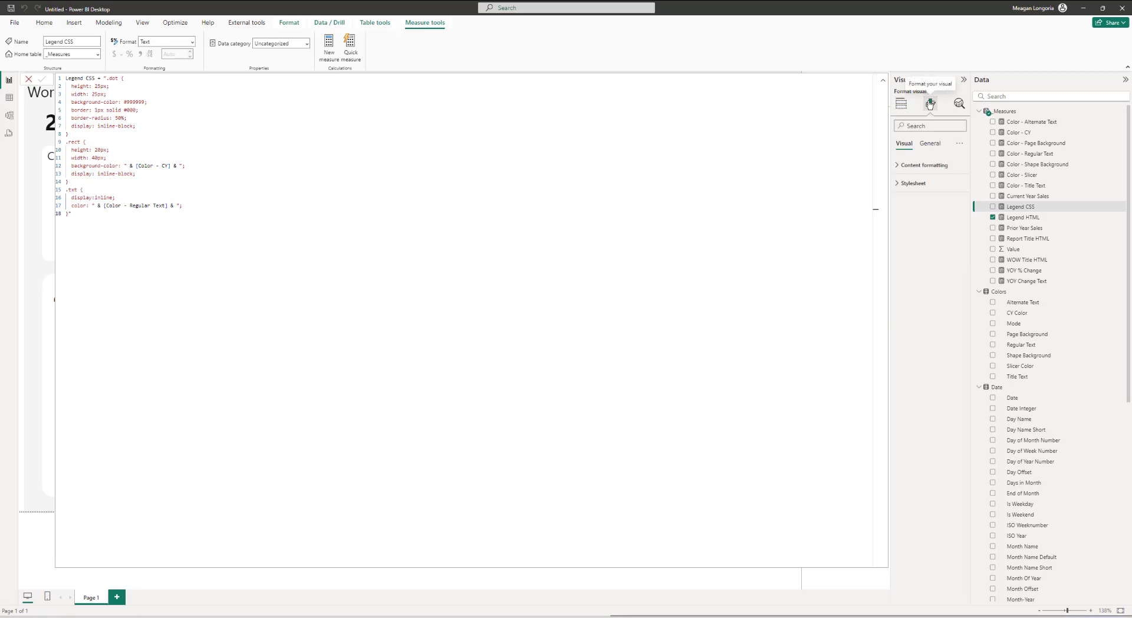
{"action": "left_click", "coordinate": [883, 81]}
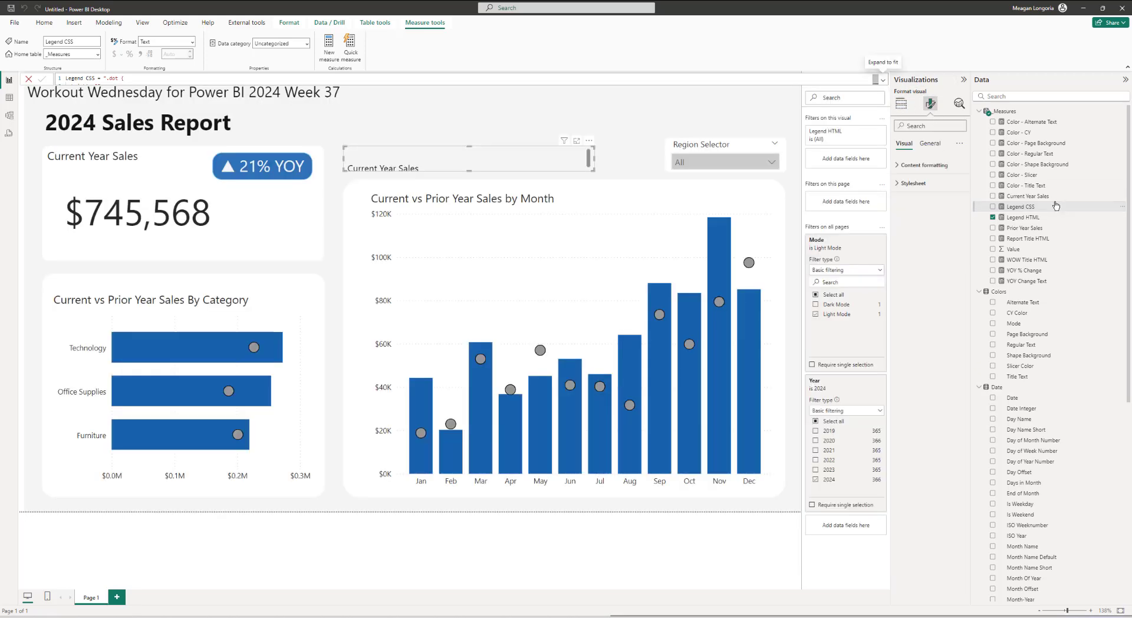
{"action": "left_click", "coordinate": [912, 184]}
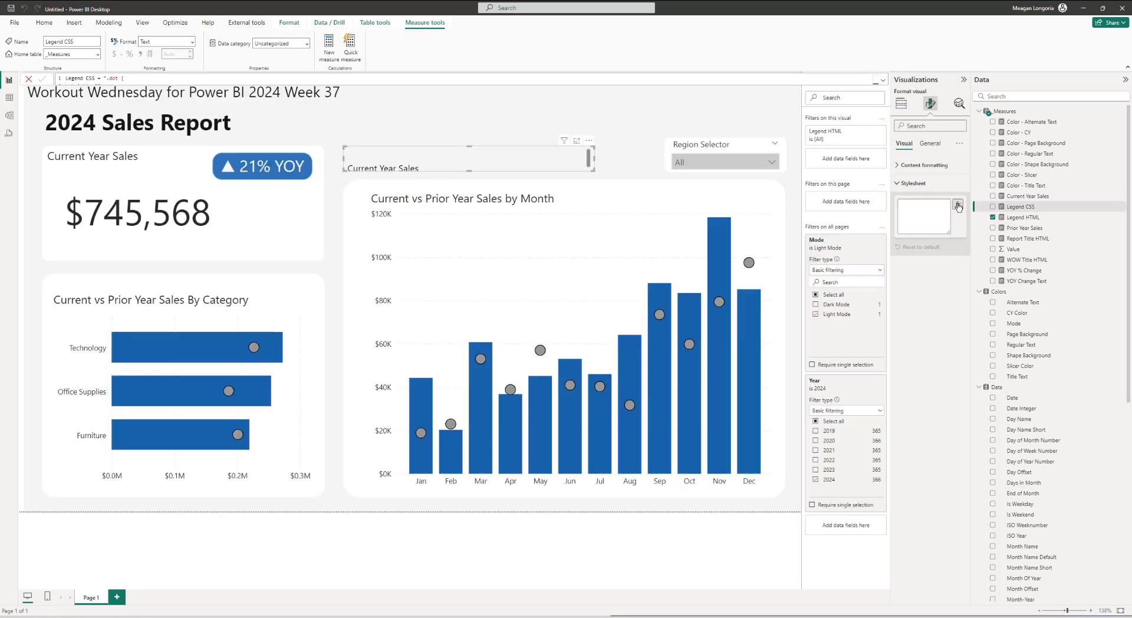
{"action": "left_click", "coordinate": [958, 205]}
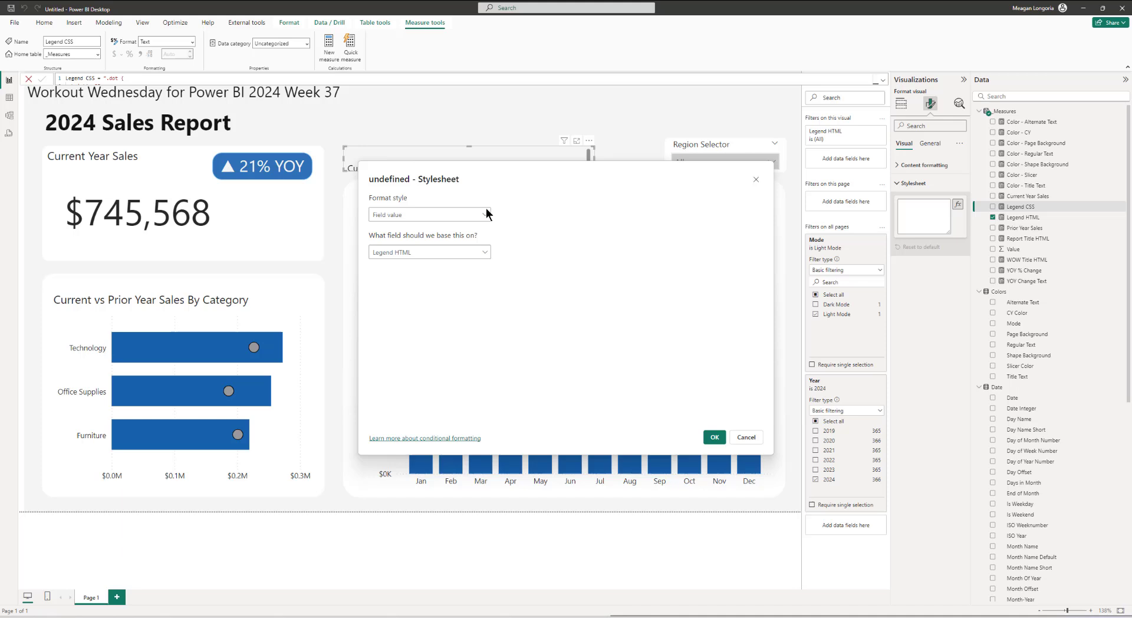
{"action": "left_click", "coordinate": [401, 251]}
{"action": "left_click", "coordinate": [377, 283]}
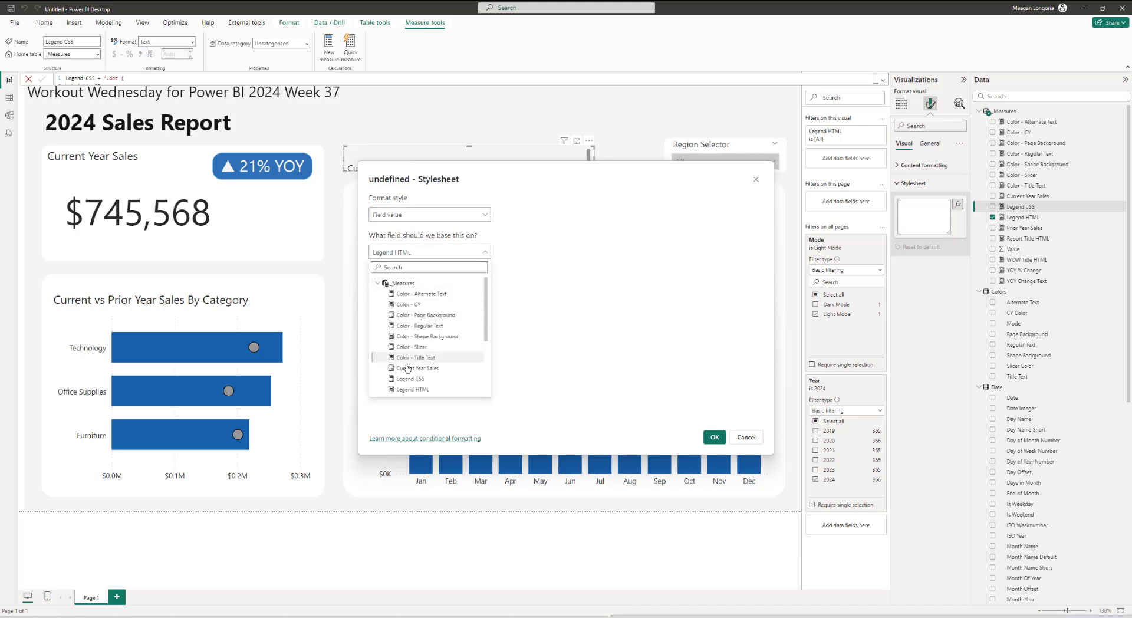
{"action": "left_click", "coordinate": [407, 378]}
{"action": "left_click", "coordinate": [714, 437]}
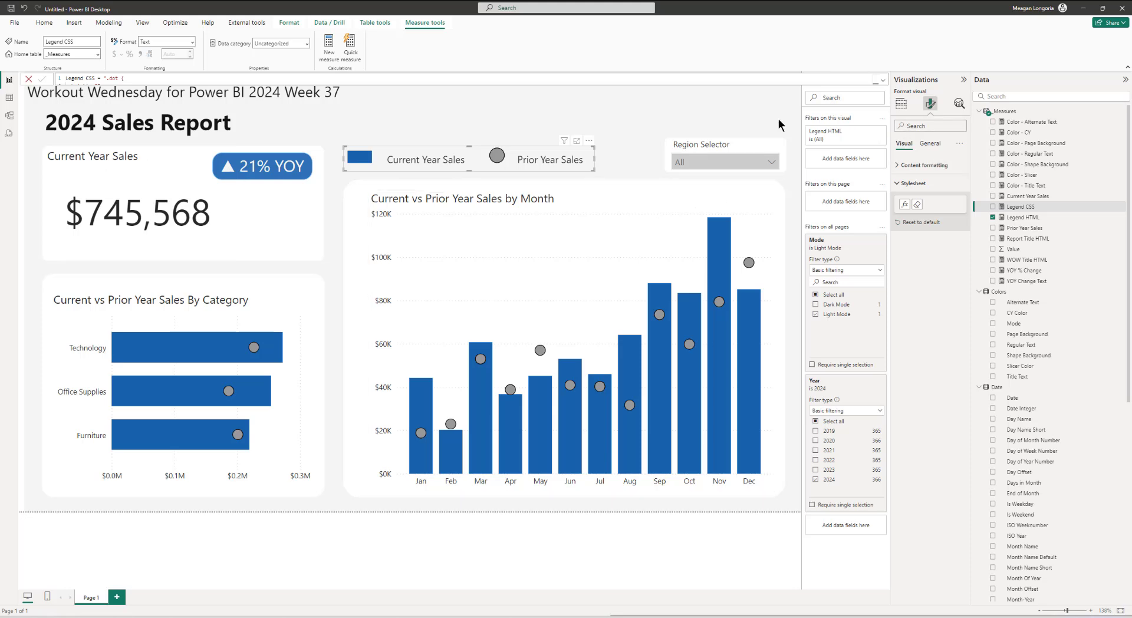
Step: Open the Bookmarks pane, add a bookmark of the current light state, and name it Light Mode
{"action": "left_click", "coordinate": [652, 535]}
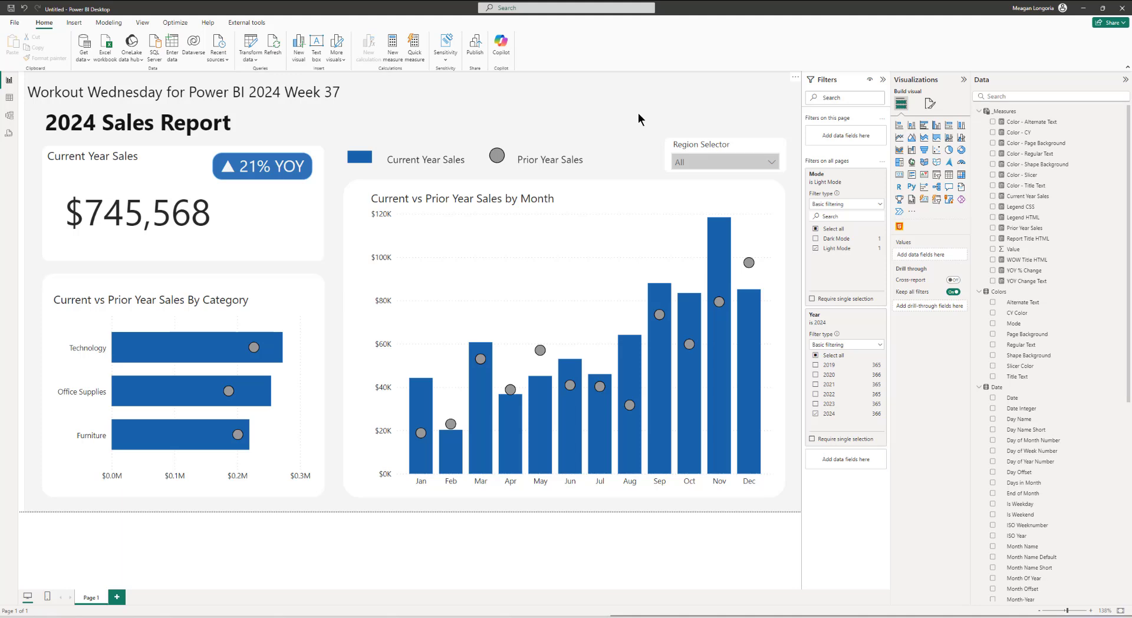
{"action": "left_click", "coordinate": [142, 23]}
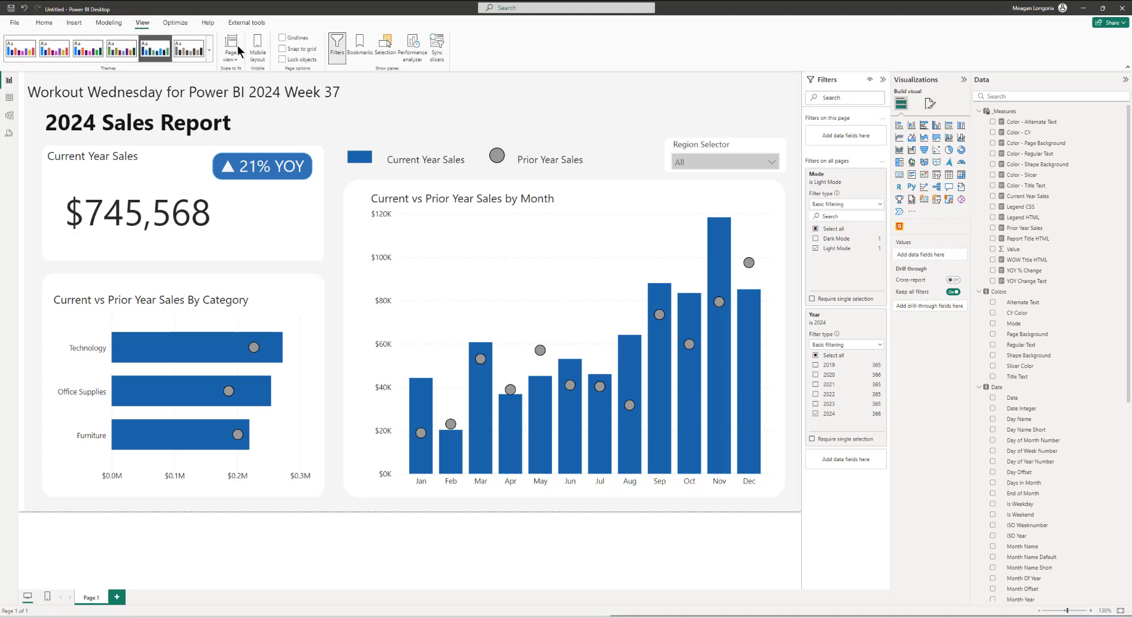
{"action": "left_click", "coordinate": [360, 45]}
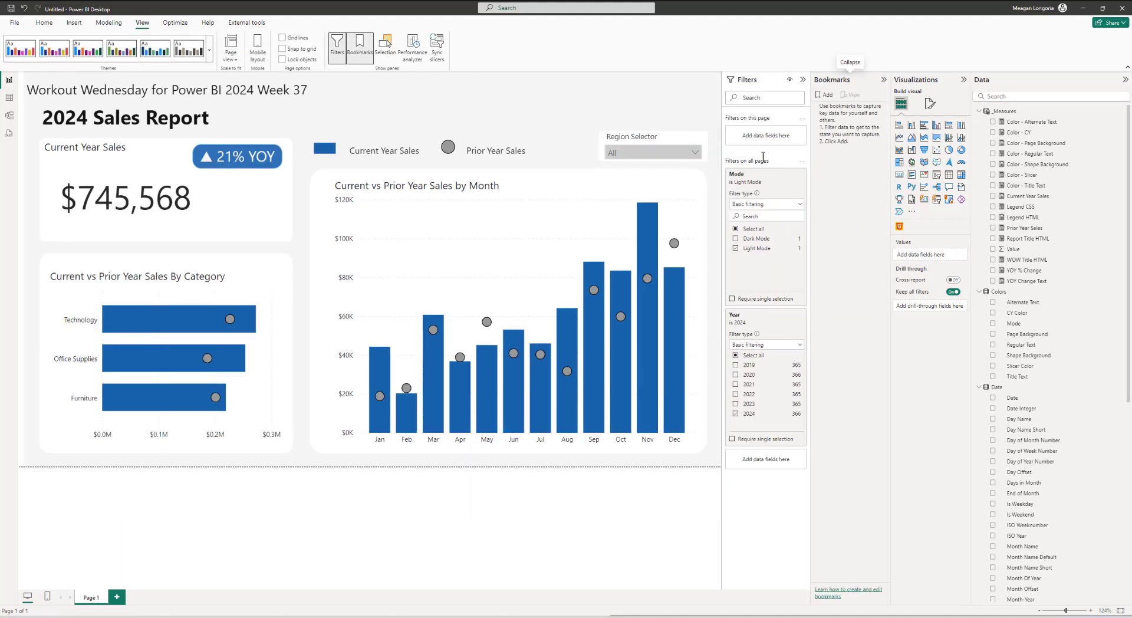
{"action": "left_click", "coordinate": [825, 95]}
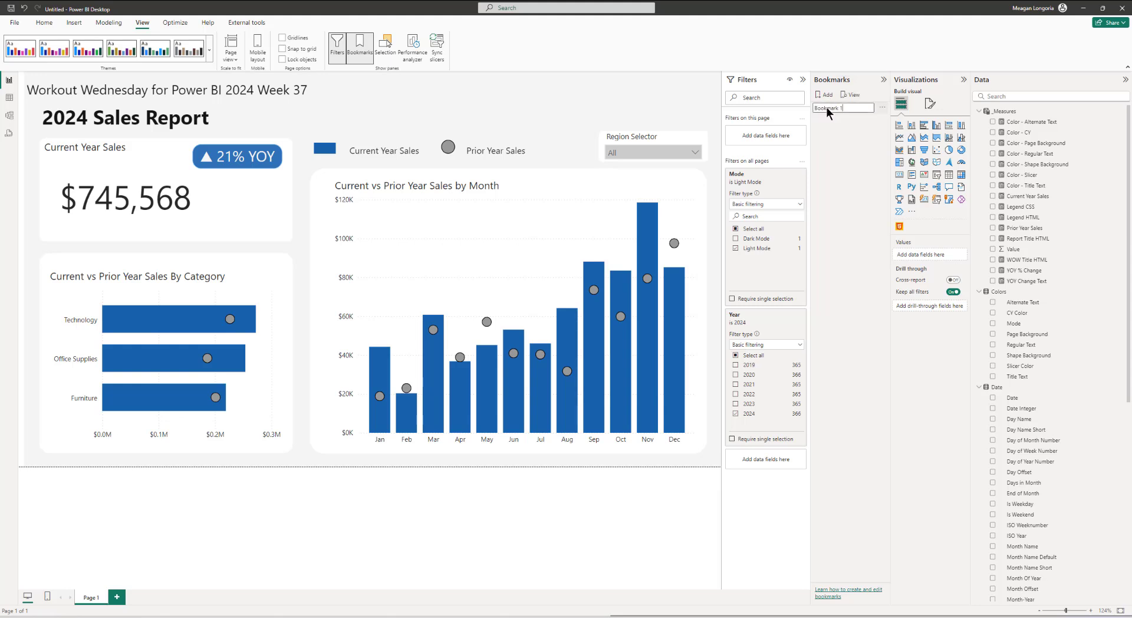
{"action": "double_click", "coordinate": [827, 108]}
{"action": "left_click", "coordinate": [803, 81]}
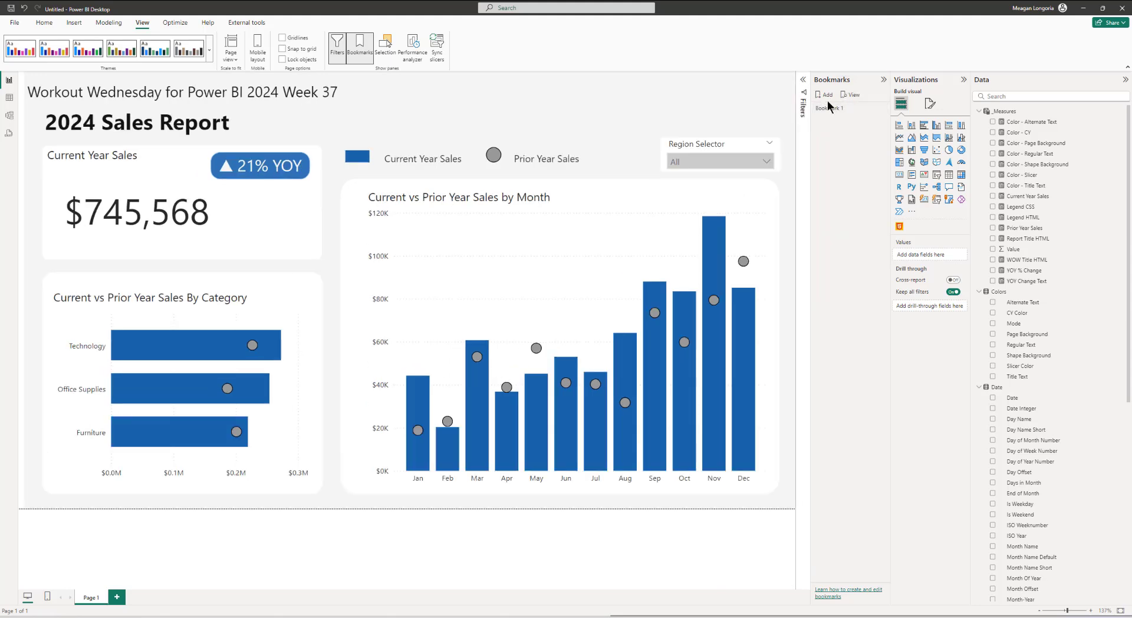
{"action": "triple_click", "coordinate": [839, 109]}
{"action": "key", "text": "BackSpace"}
{"action": "type", "text": "Light Mode"}
{"action": "key", "text": "Return"}
Step: Switch the Mode filter from Light Mode to Dark Mode
{"action": "left_click", "coordinate": [882, 108]}
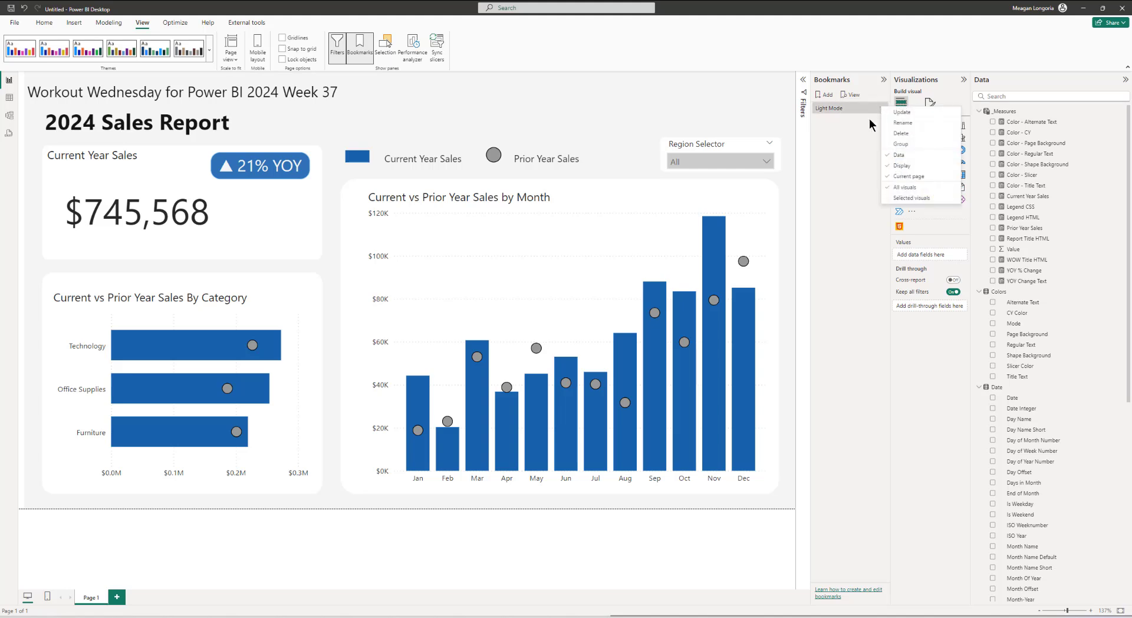
{"action": "left_click", "coordinate": [835, 109]}
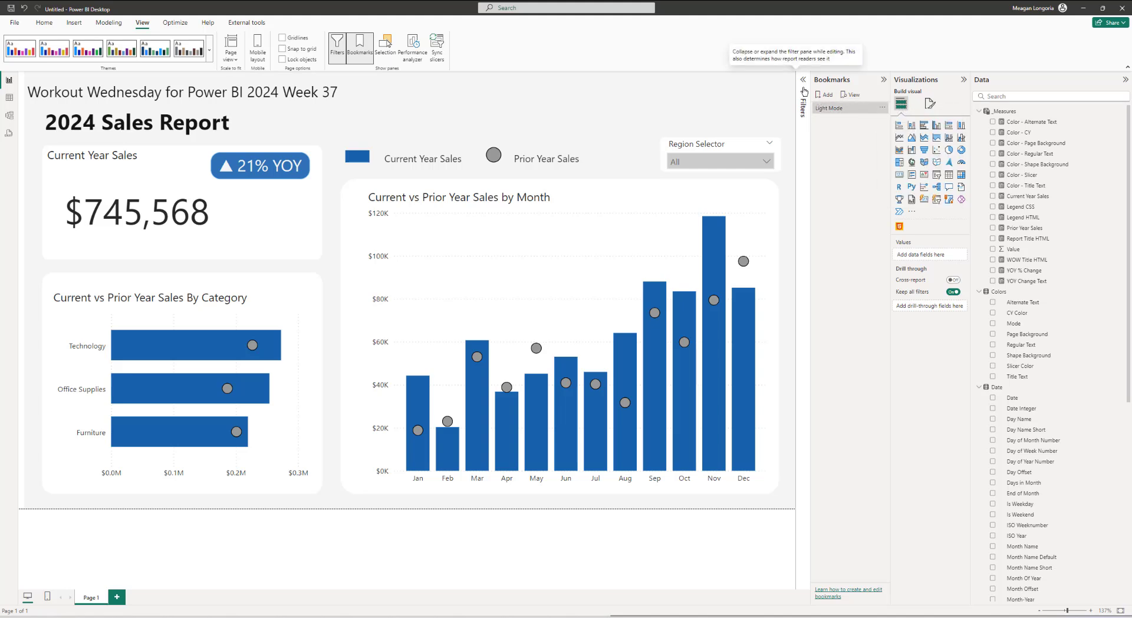
{"action": "left_click", "coordinate": [804, 88]}
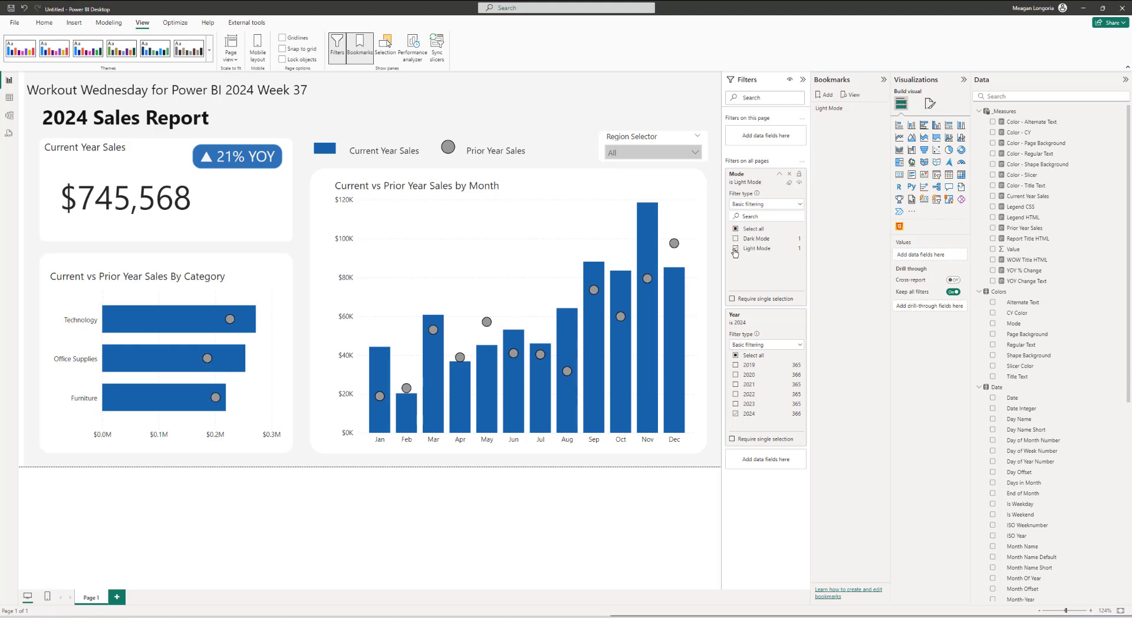
{"action": "left_click", "coordinate": [735, 249]}
{"action": "left_click", "coordinate": [736, 239]}
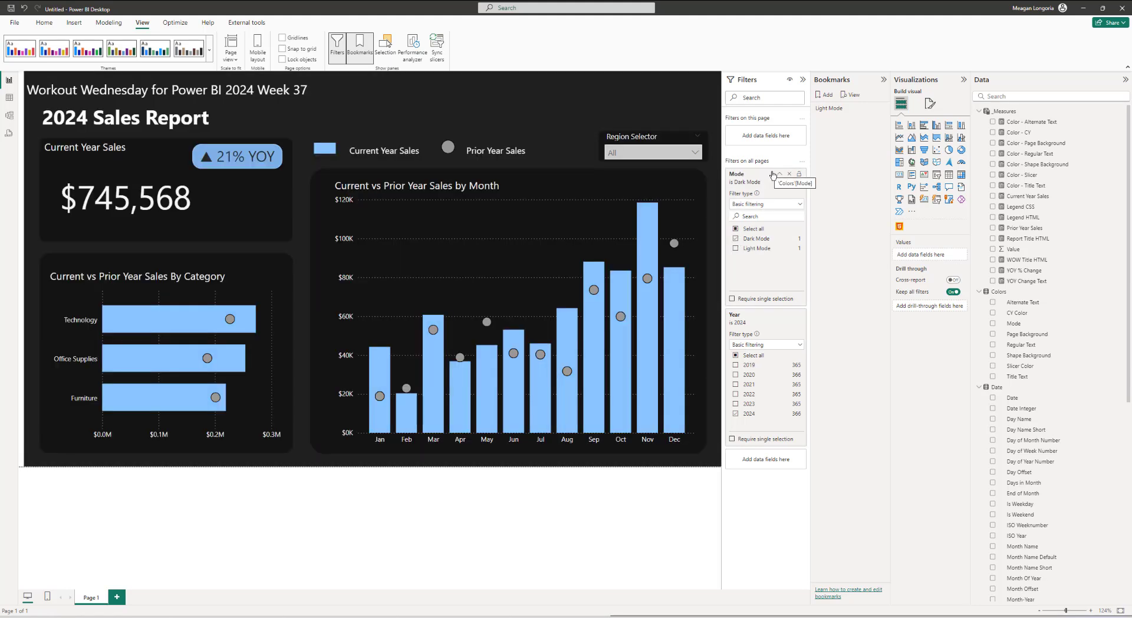
Step: Add a second bookmark of the dark state and name it Dark Mode
{"action": "left_click", "coordinate": [803, 80]}
{"action": "left_click", "coordinate": [824, 95]}
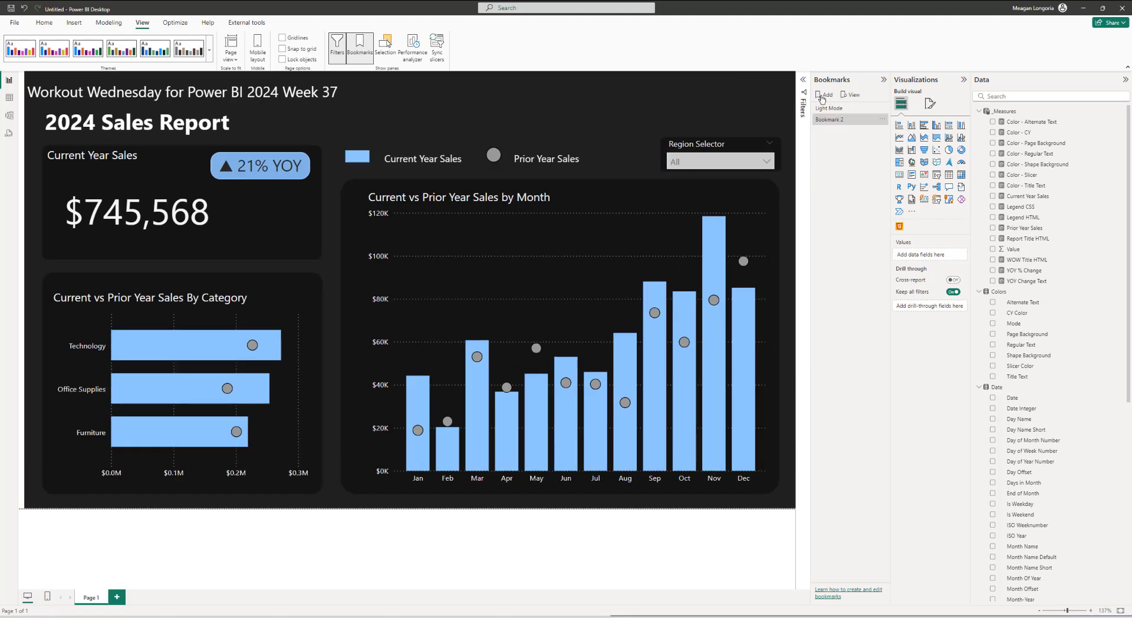
{"action": "double_click", "coordinate": [822, 119]}
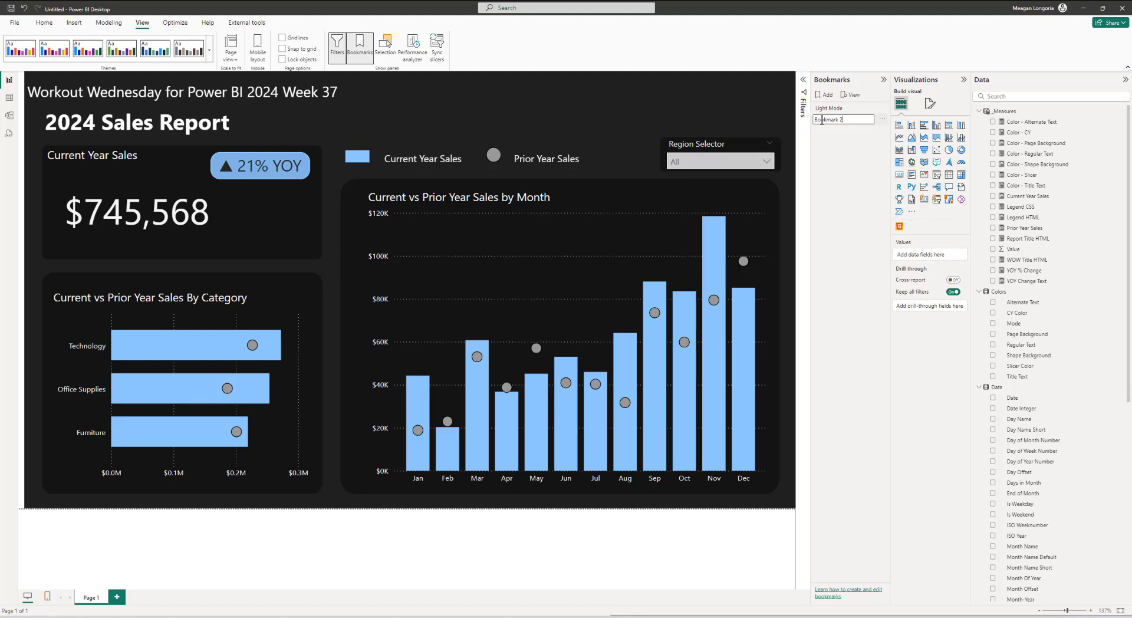
{"action": "type", "text": "Dark Mode"}
{"action": "key", "text": "Return"}
{"action": "left_click", "coordinate": [822, 120]}
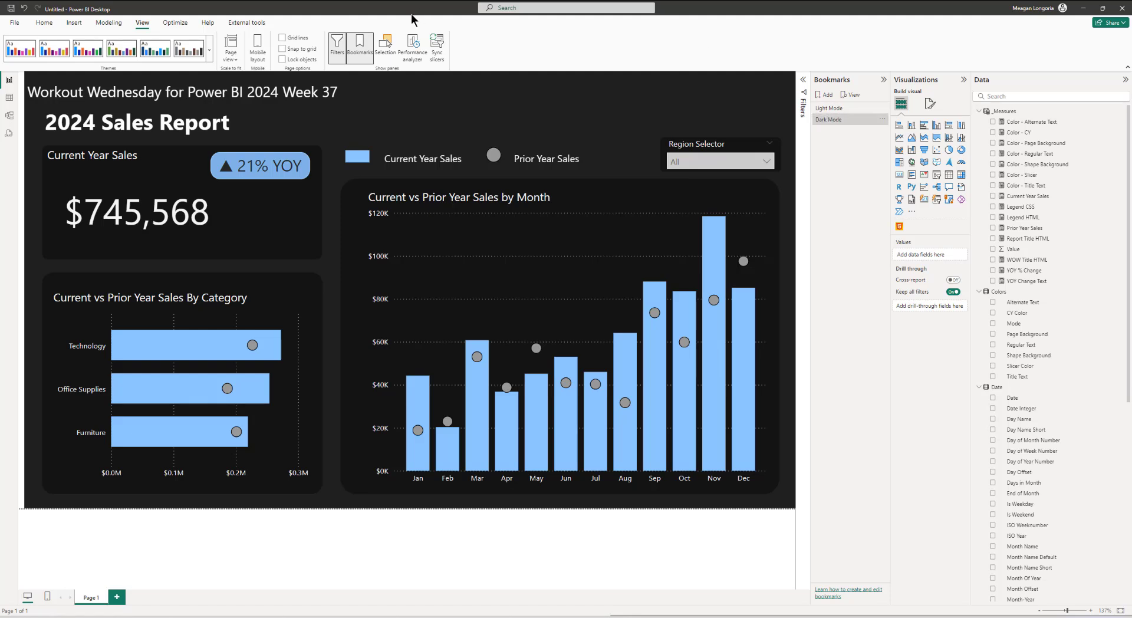
Step: Insert a bookmark navigator button and move it to the top of the report near the title
{"action": "left_click", "coordinate": [76, 25]}
{"action": "left_click", "coordinate": [293, 48]}
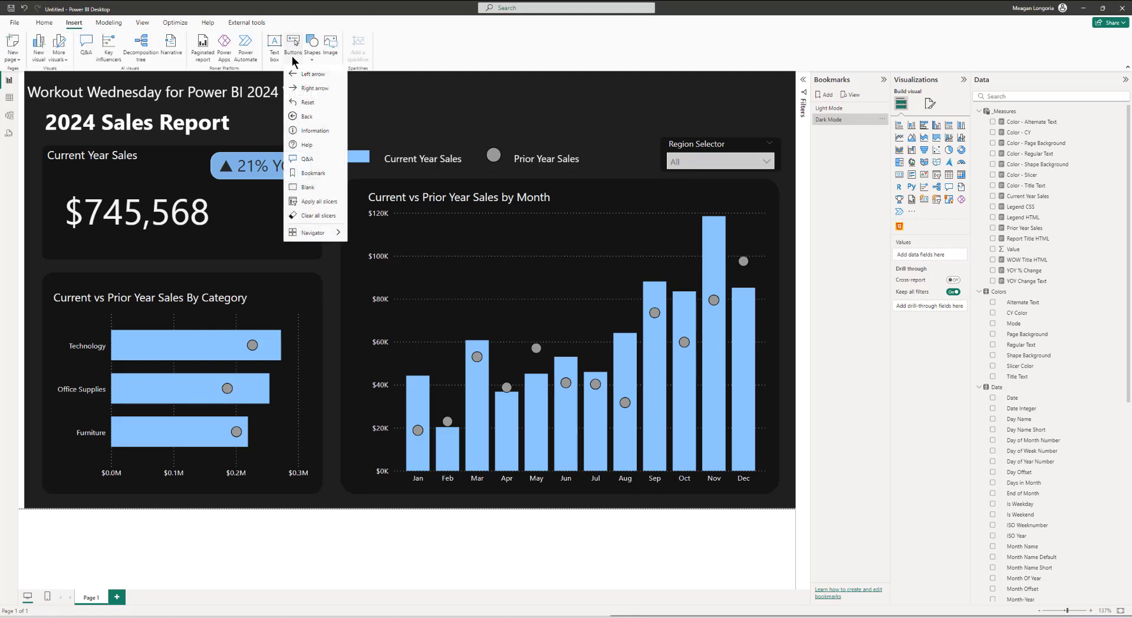
{"action": "mouse_move", "coordinate": [303, 232]}
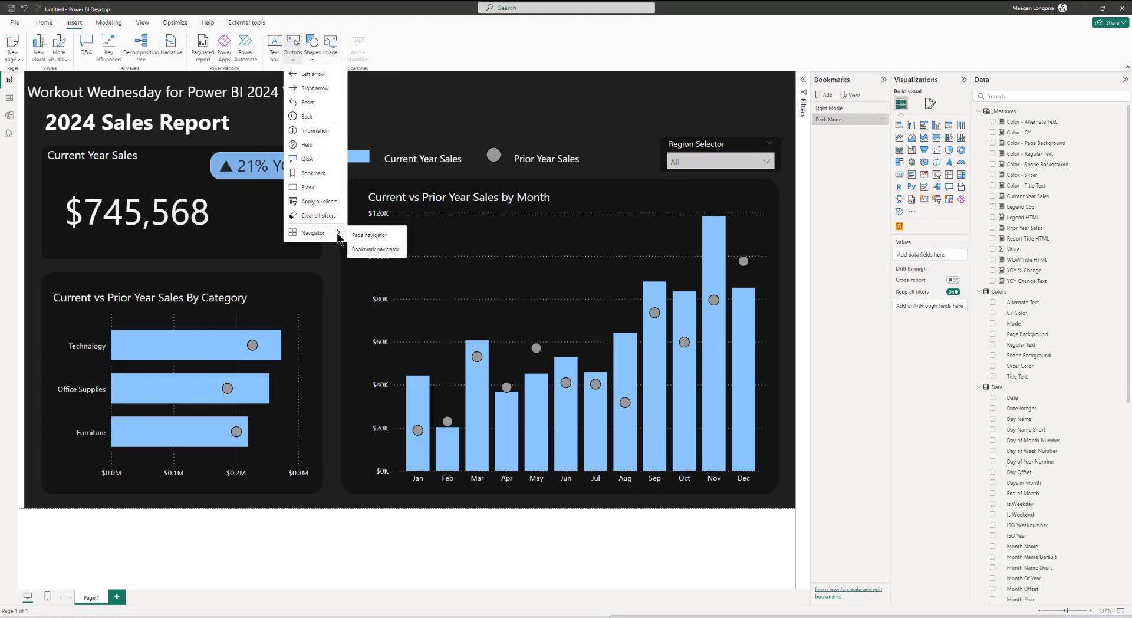
{"action": "left_click", "coordinate": [368, 249]}
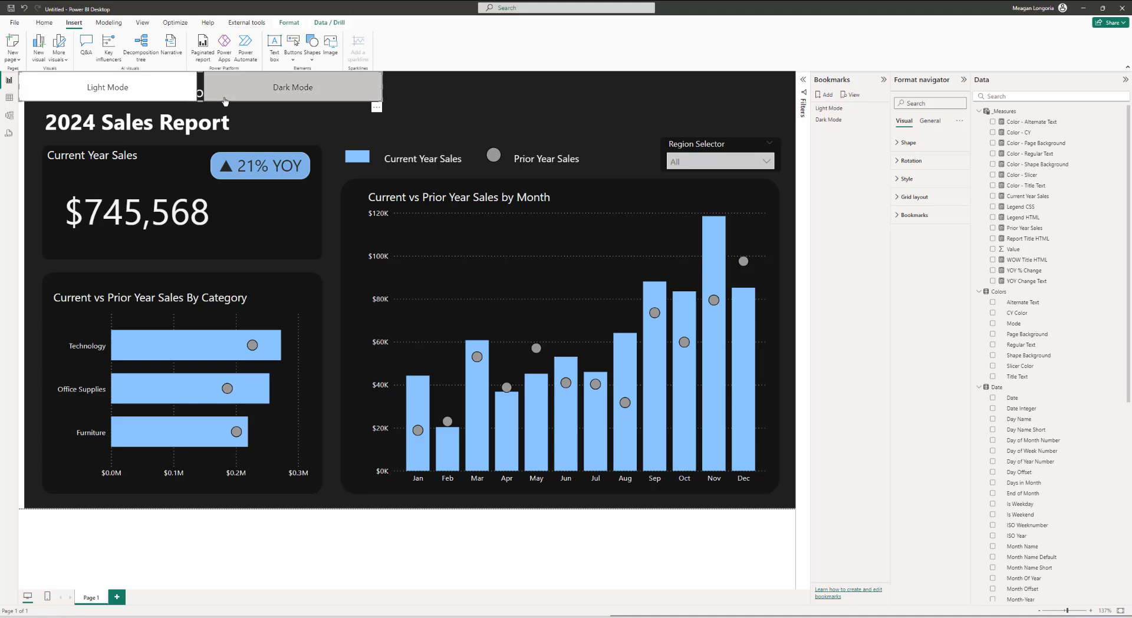
{"action": "left_click_drag", "start_coordinate": [368, 99], "coordinate": [652, 102]}
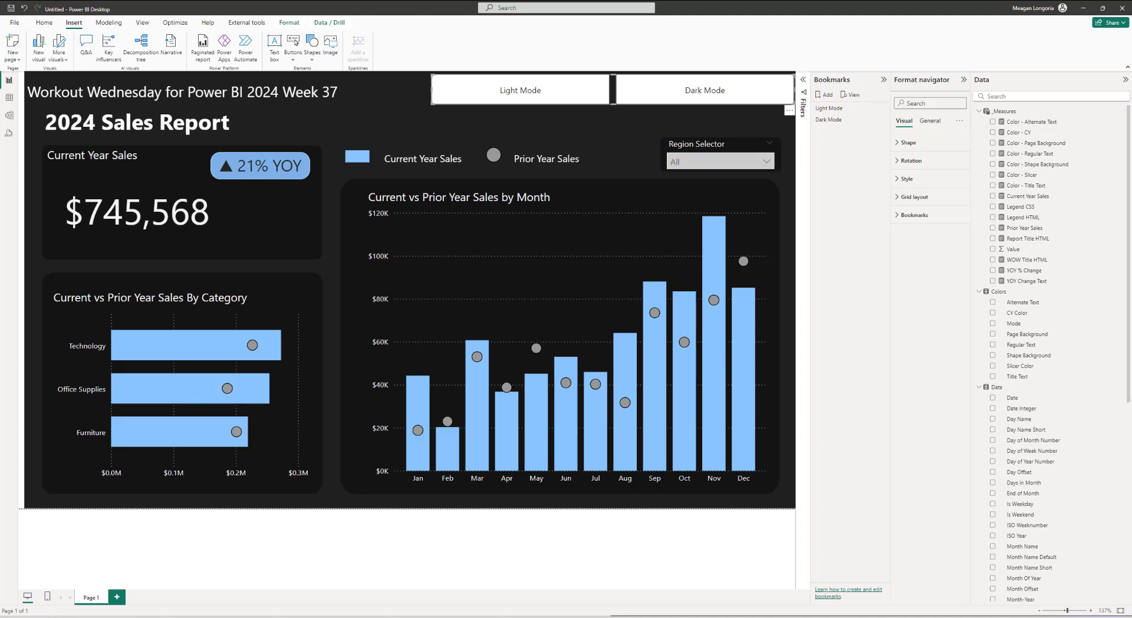
Step: Set the bookmark navigator's size to height 67 and width 329
{"action": "left_click", "coordinate": [930, 121]}
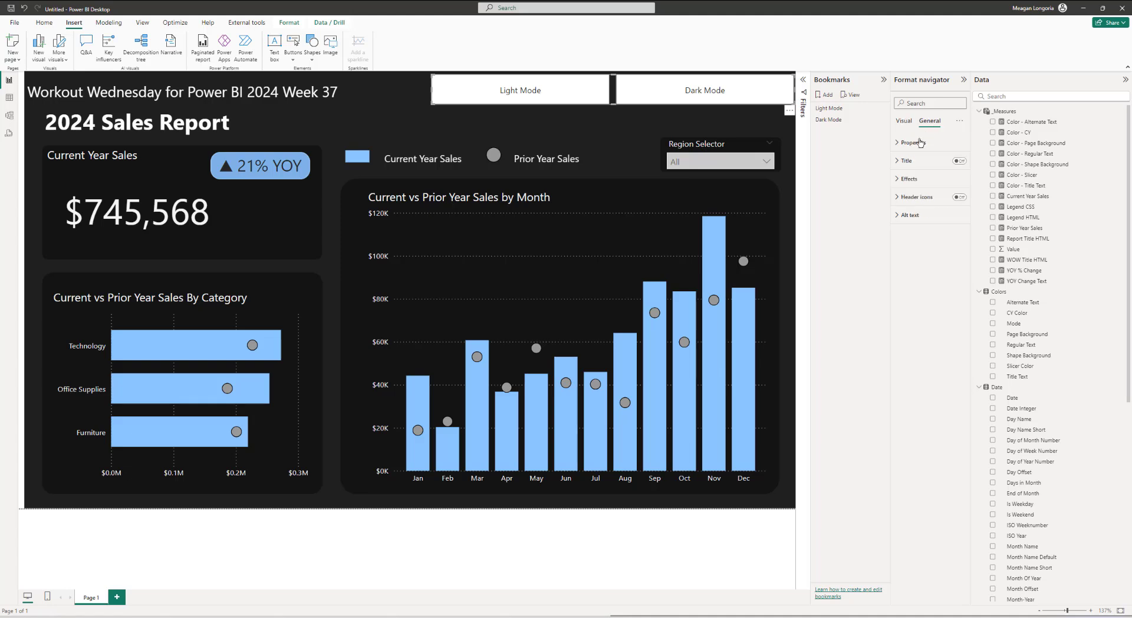
{"action": "left_click", "coordinate": [921, 143]}
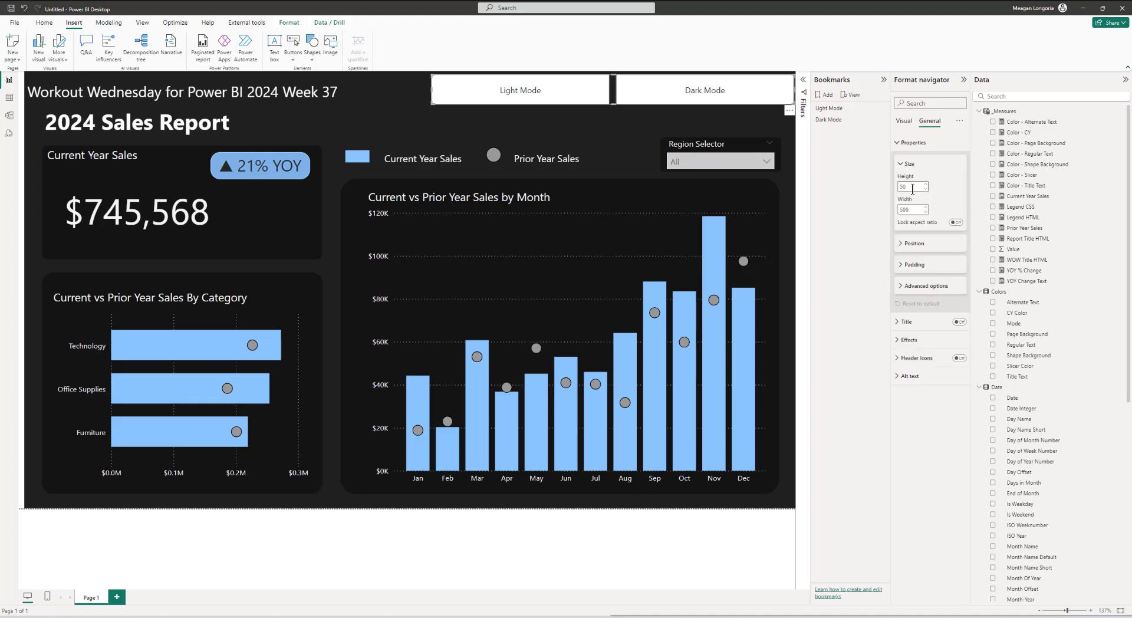
{"action": "left_click", "coordinate": [912, 188]}
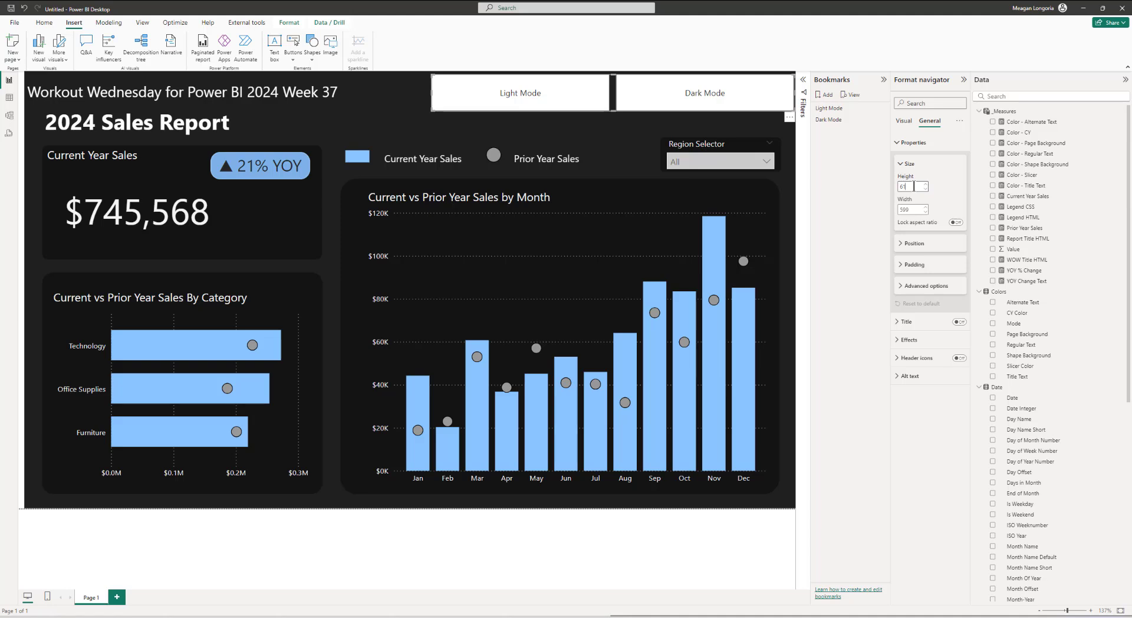
{"action": "type", "text": "61"}
{"action": "key", "text": "BackSpace"}
{"action": "type", "text": "7"}
{"action": "left_click", "coordinate": [915, 209]}
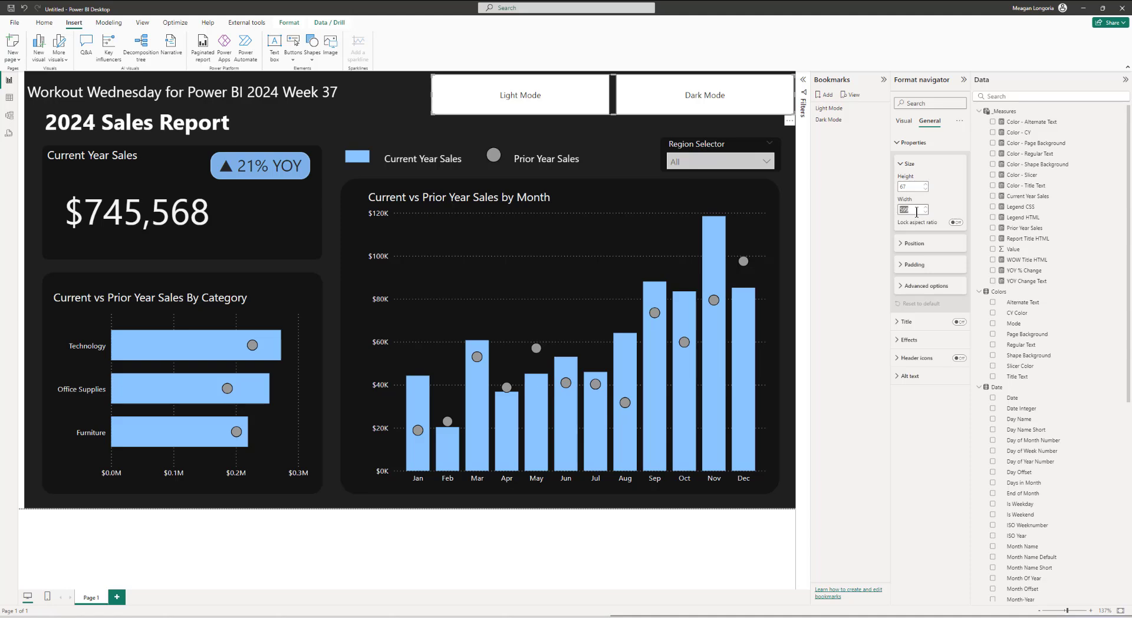
{"action": "type", "text": "329"}
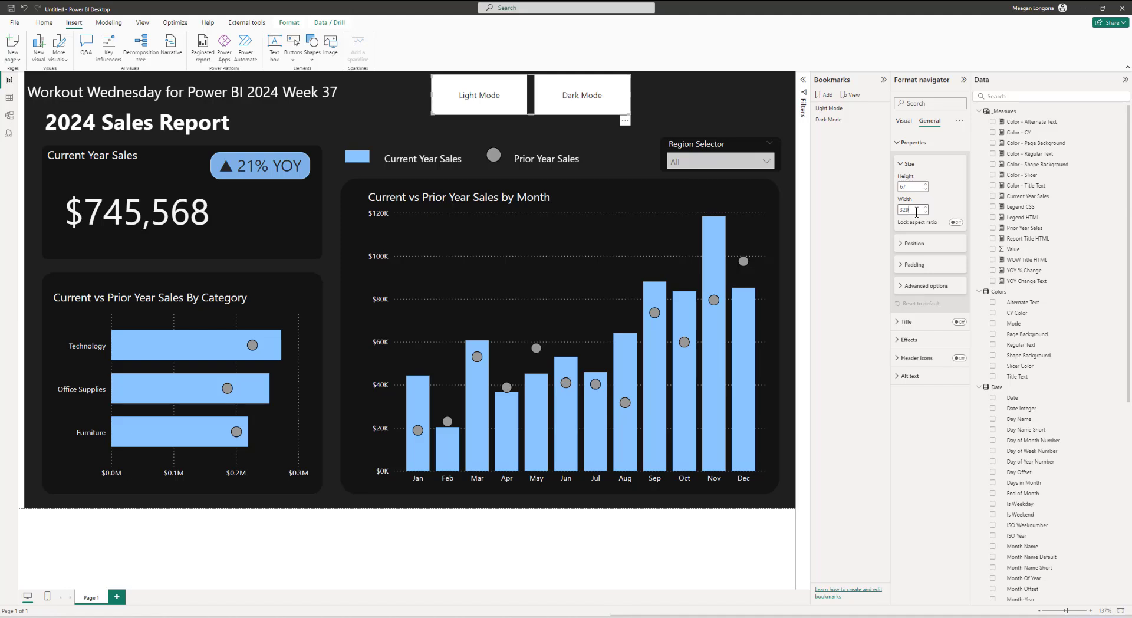
Step: Position the bookmark navigator at horizontal 944 and vertical 7
{"action": "left_click", "coordinate": [912, 243]}
{"action": "left_click", "coordinate": [914, 266]}
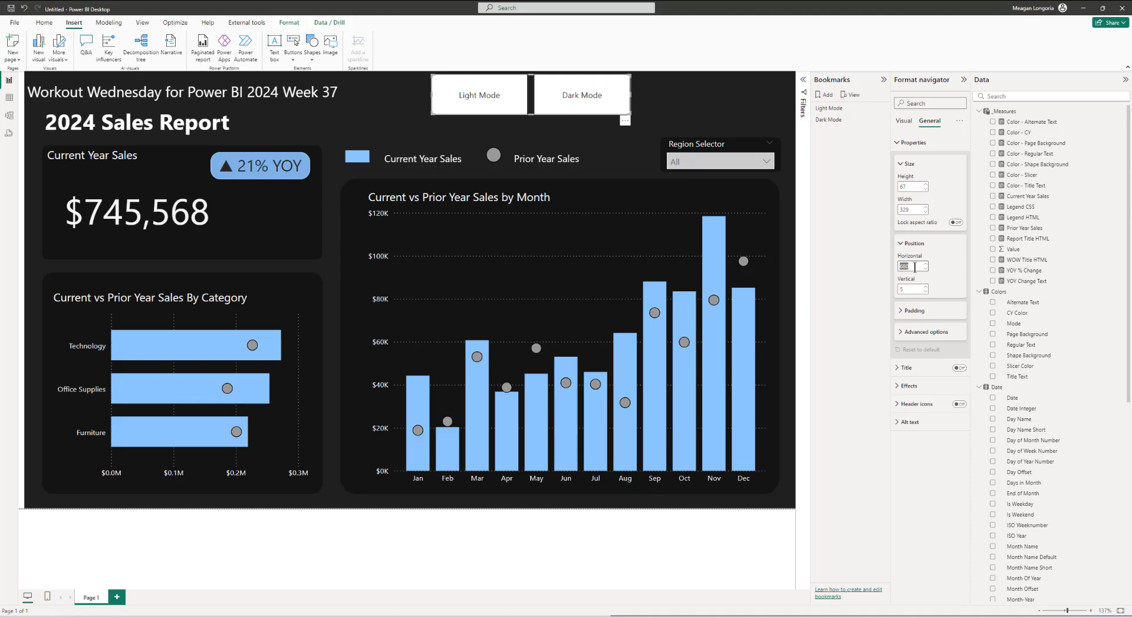
{"action": "type", "text": "944"}
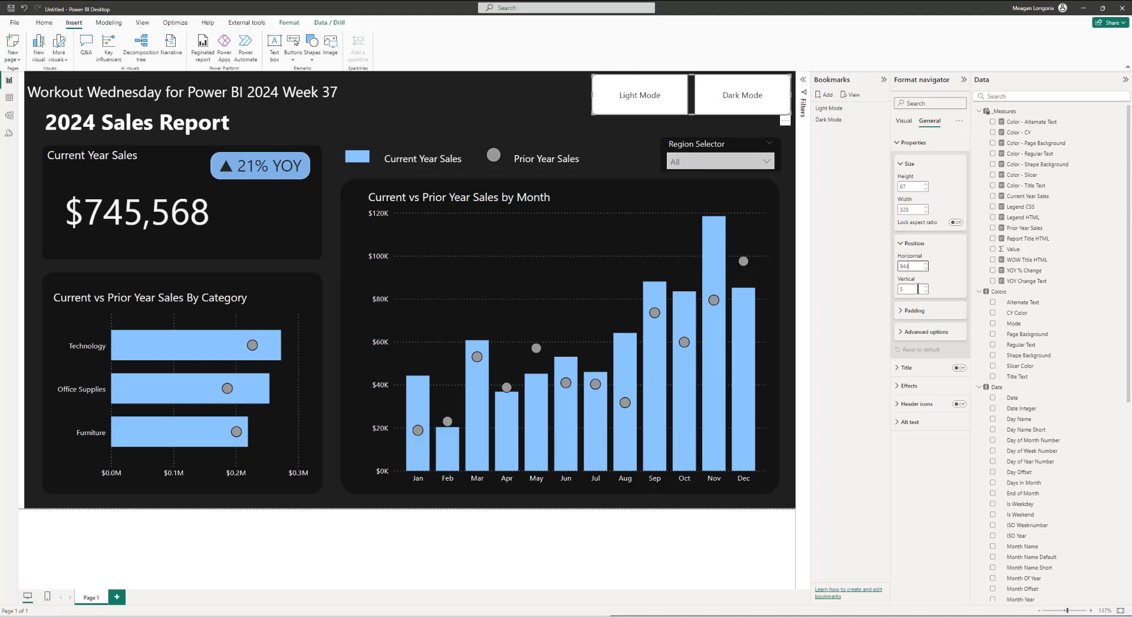
{"action": "left_click", "coordinate": [918, 288]}
{"action": "left_click", "coordinate": [926, 287]}
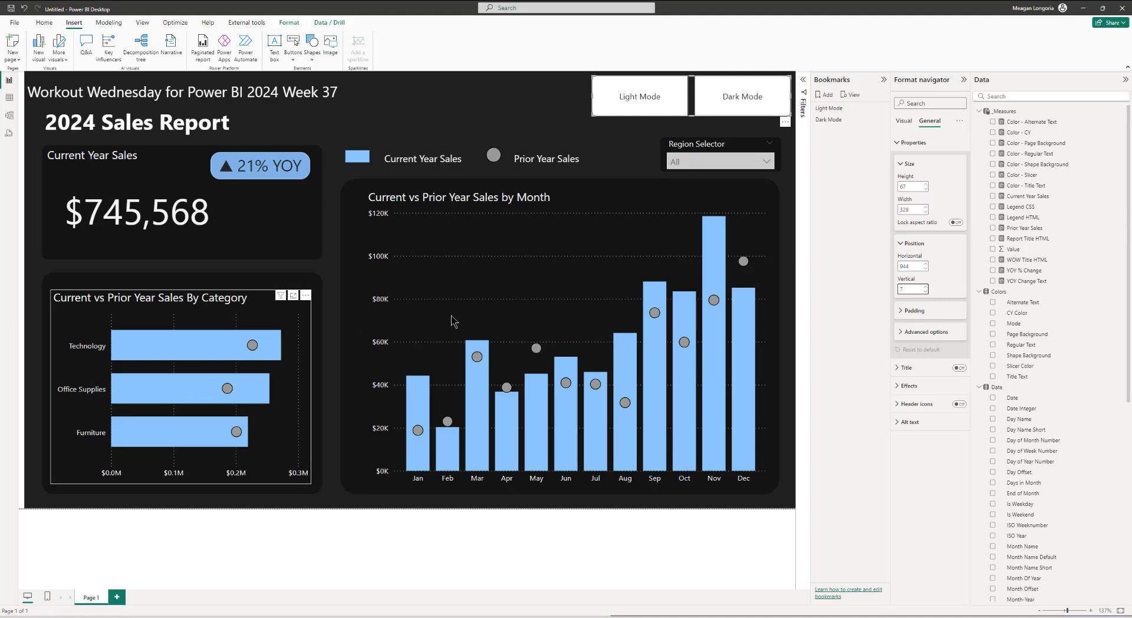
Step: Turn on the navigator's title and set its text to "Choose a viewing mode:"
{"action": "left_click", "coordinate": [934, 311]}
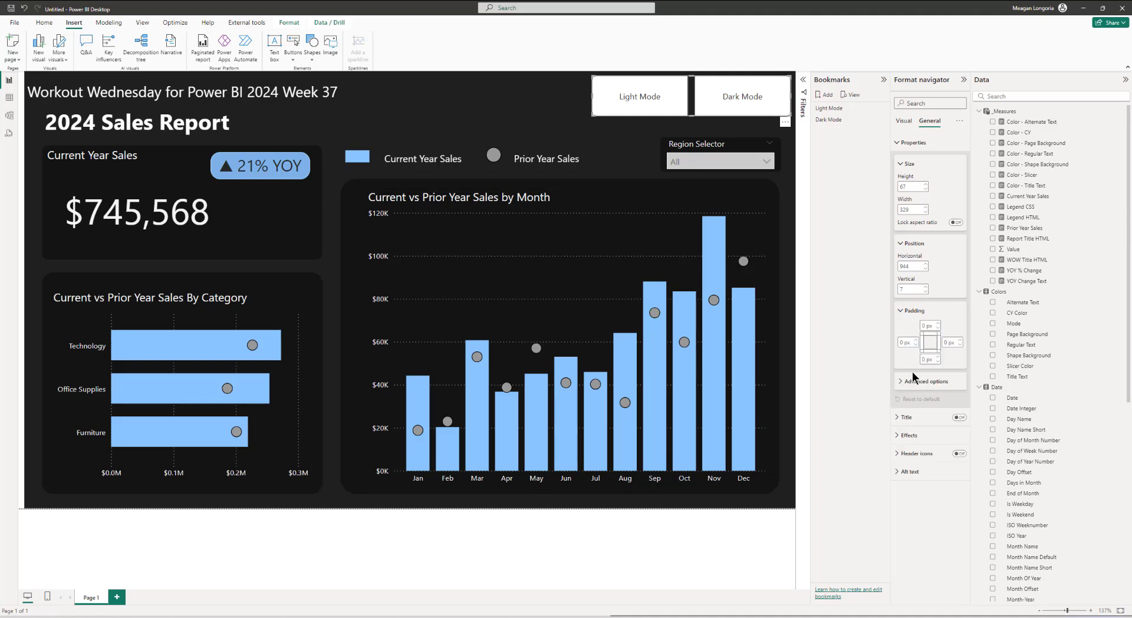
{"action": "left_click", "coordinate": [925, 422]}
{"action": "left_click", "coordinate": [958, 418]}
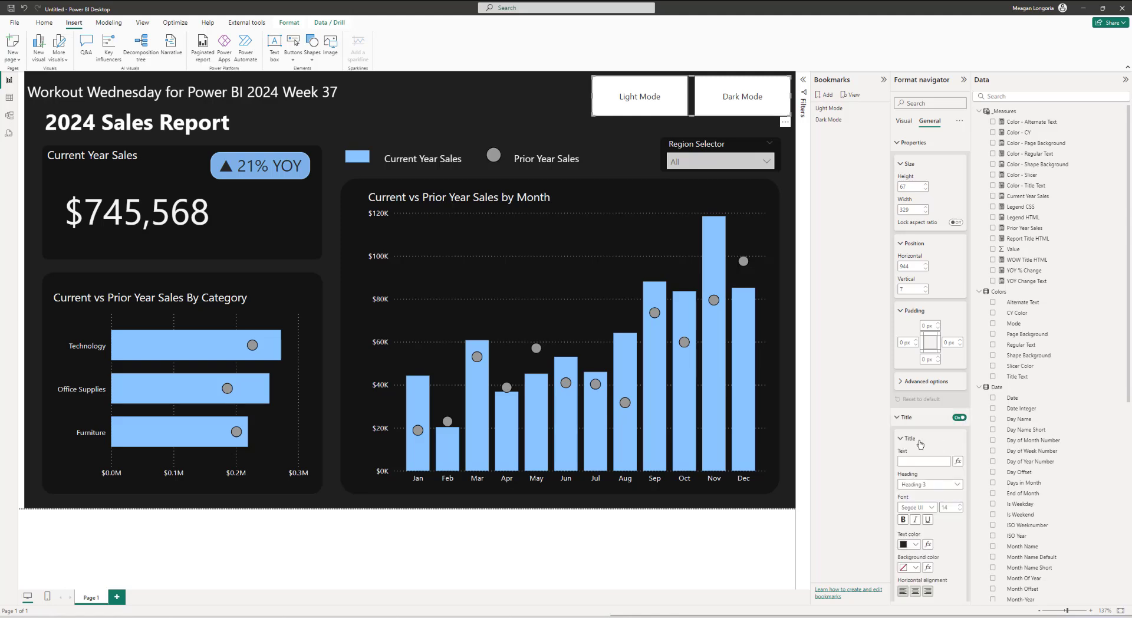
{"action": "left_click", "coordinate": [920, 461]}
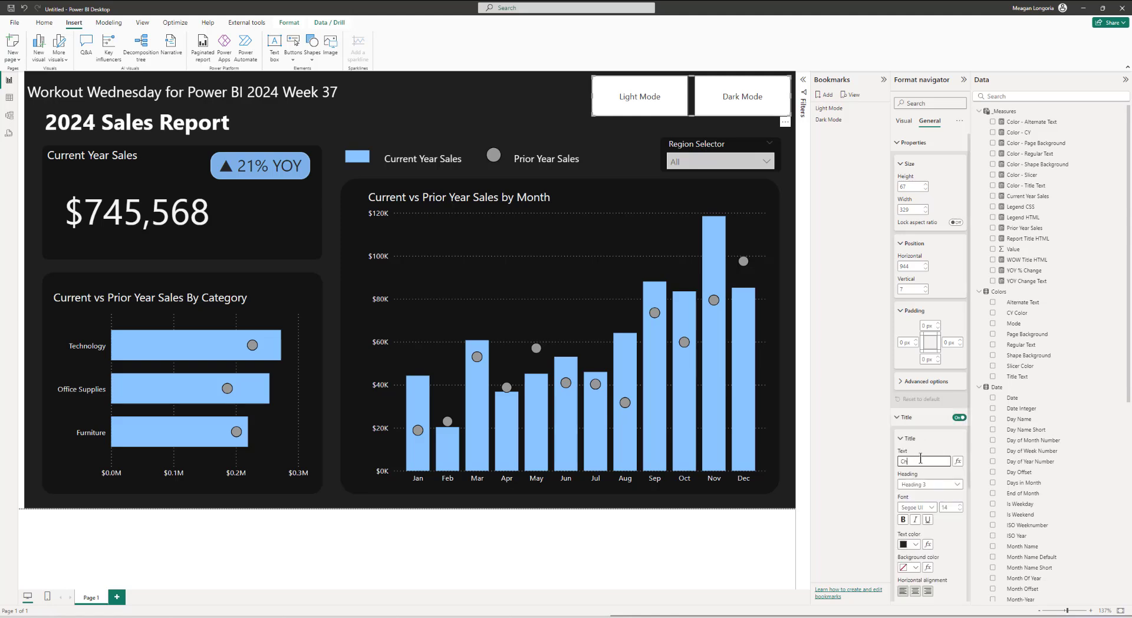
{"action": "type", "text": "Choose a viewing mo"}
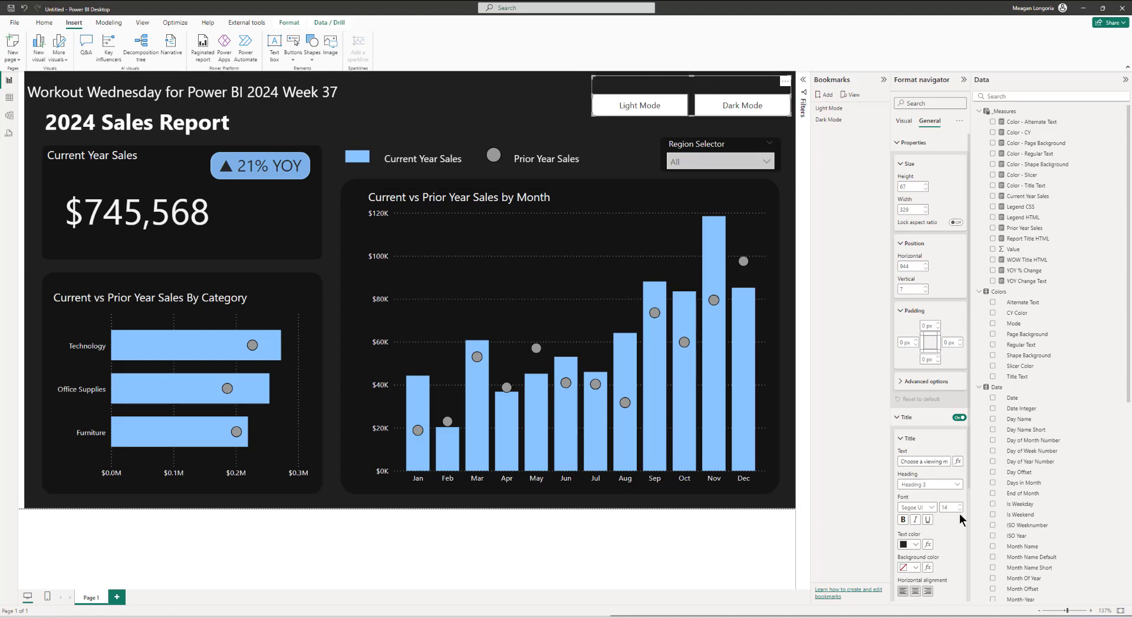
Step: Base the title's text color on the field value Color - Regular Text
{"action": "left_click", "coordinate": [927, 544]}
{"action": "left_click", "coordinate": [394, 213]}
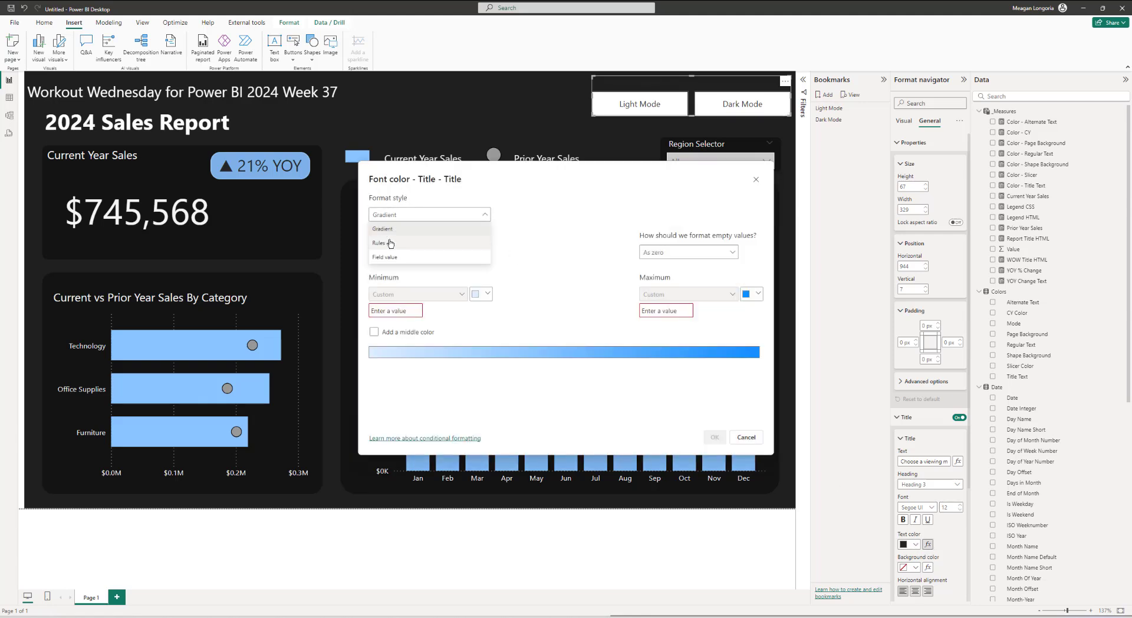
{"action": "left_click", "coordinate": [387, 254]}
{"action": "left_click", "coordinate": [387, 254]}
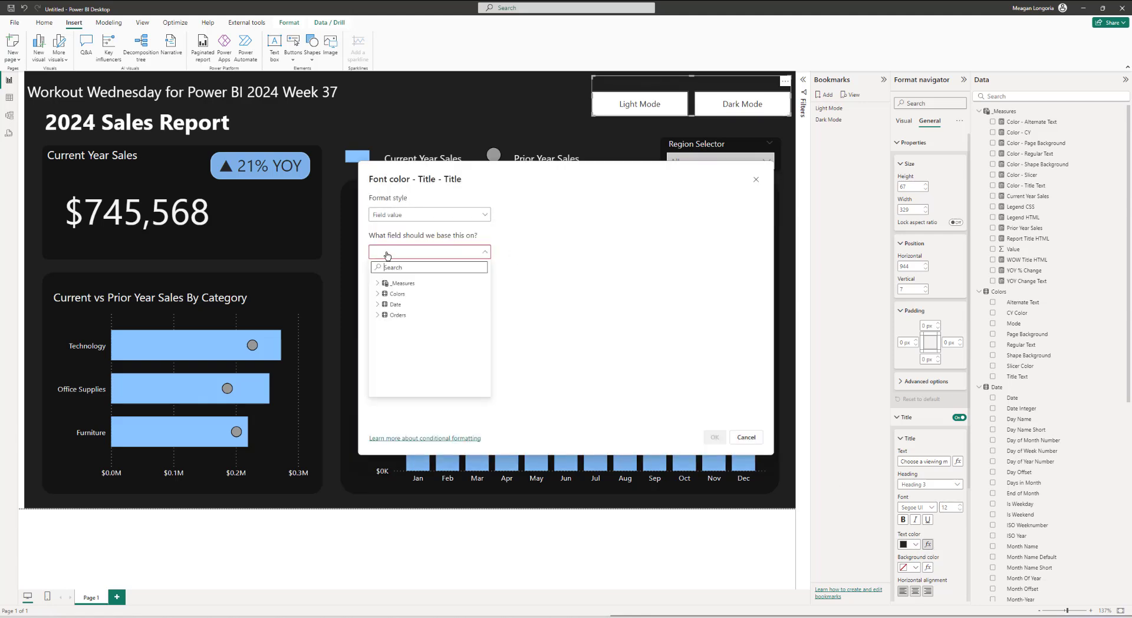
{"action": "left_click", "coordinate": [378, 283]}
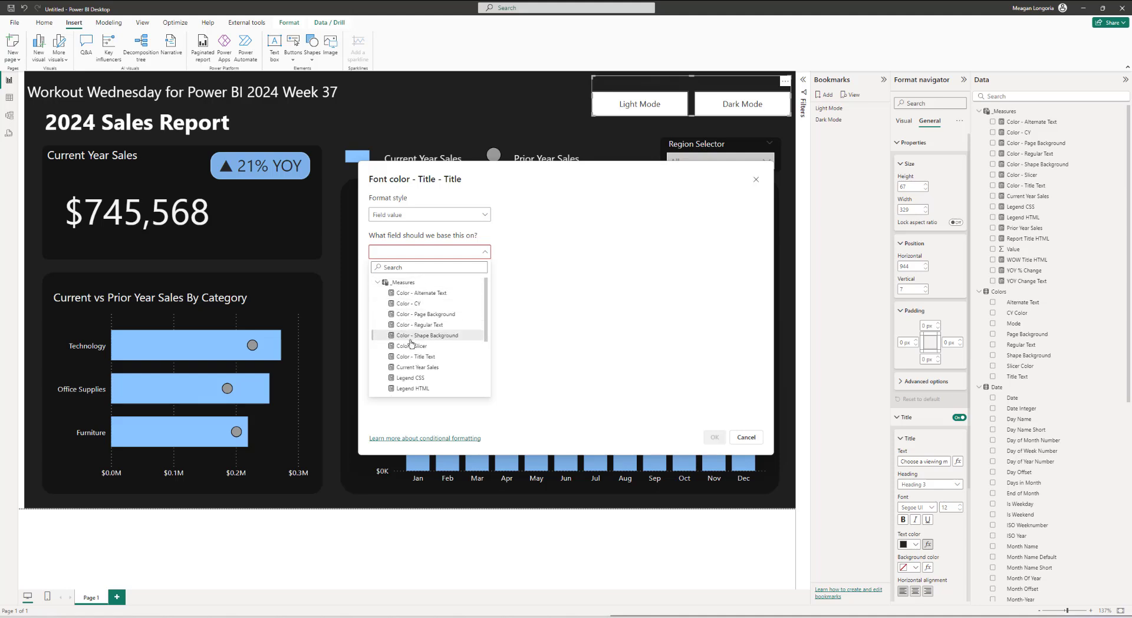
{"action": "scroll", "coordinate": [416, 333], "scroll_direction": "down", "scroll_amount": 2}
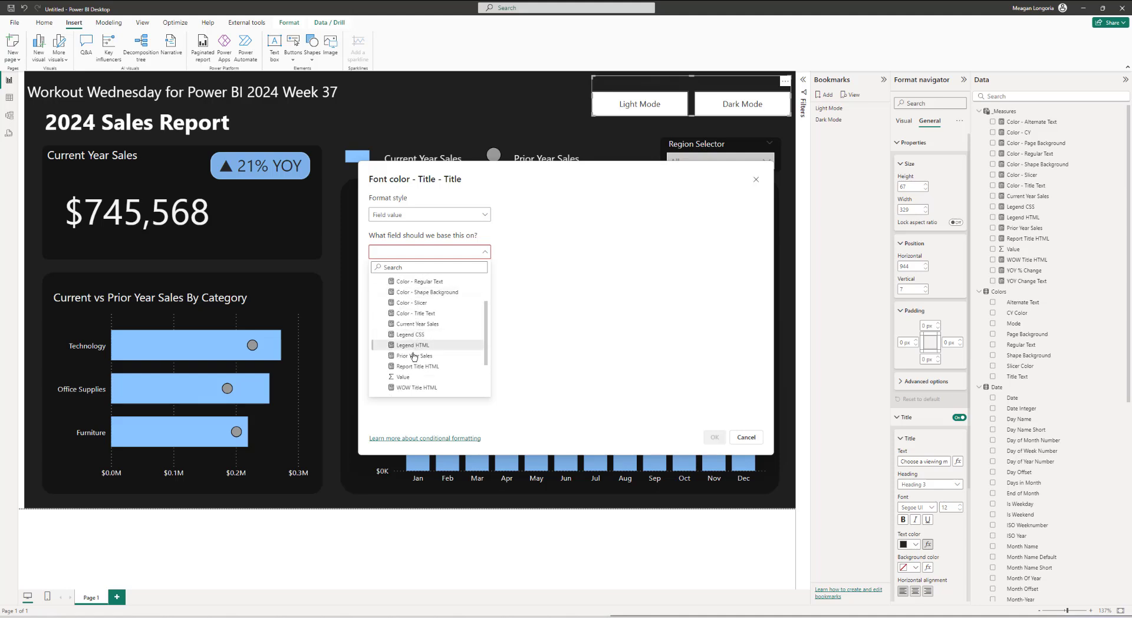
{"action": "left_click", "coordinate": [421, 290]}
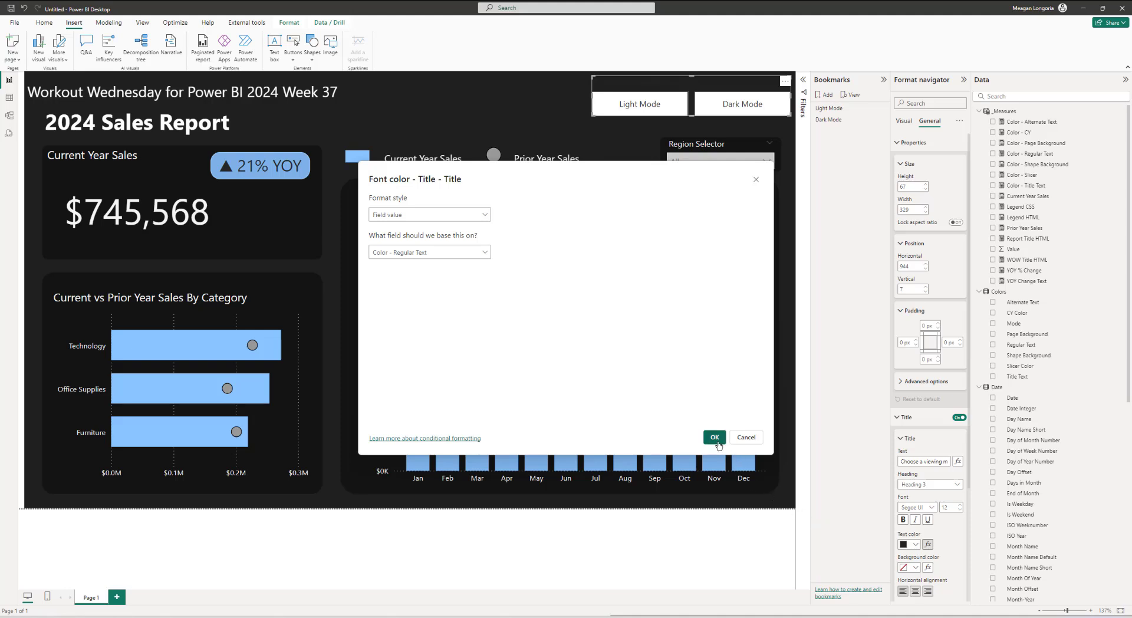
{"action": "left_click", "coordinate": [715, 437]}
Step: Set the navigator buttons' rounded corners to 8 px
{"action": "scroll", "coordinate": [930, 471], "scroll_direction": "down", "scroll_amount": 5}
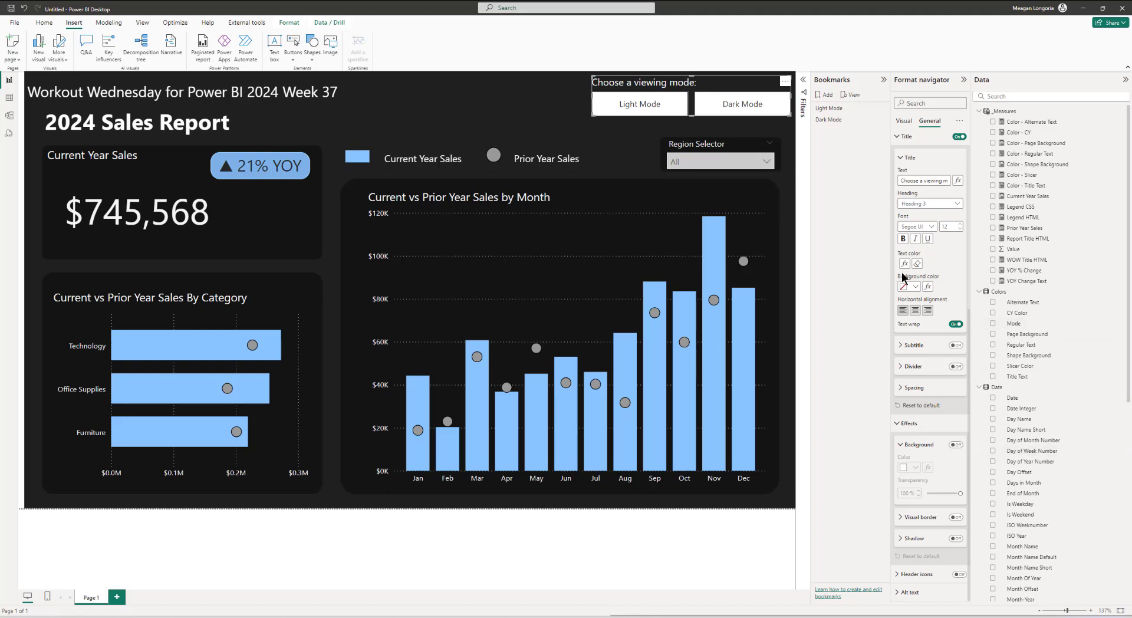
{"action": "scroll", "coordinate": [914, 171], "scroll_direction": "up", "scroll_amount": 1}
{"action": "left_click", "coordinate": [904, 142]}
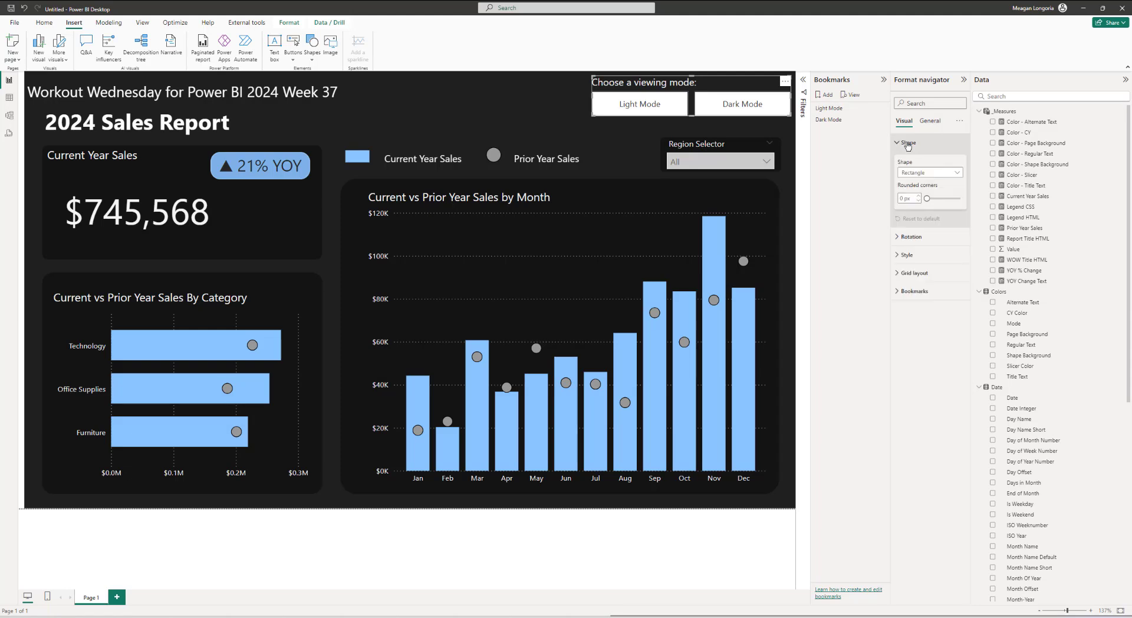
{"action": "left_click", "coordinate": [918, 195]}
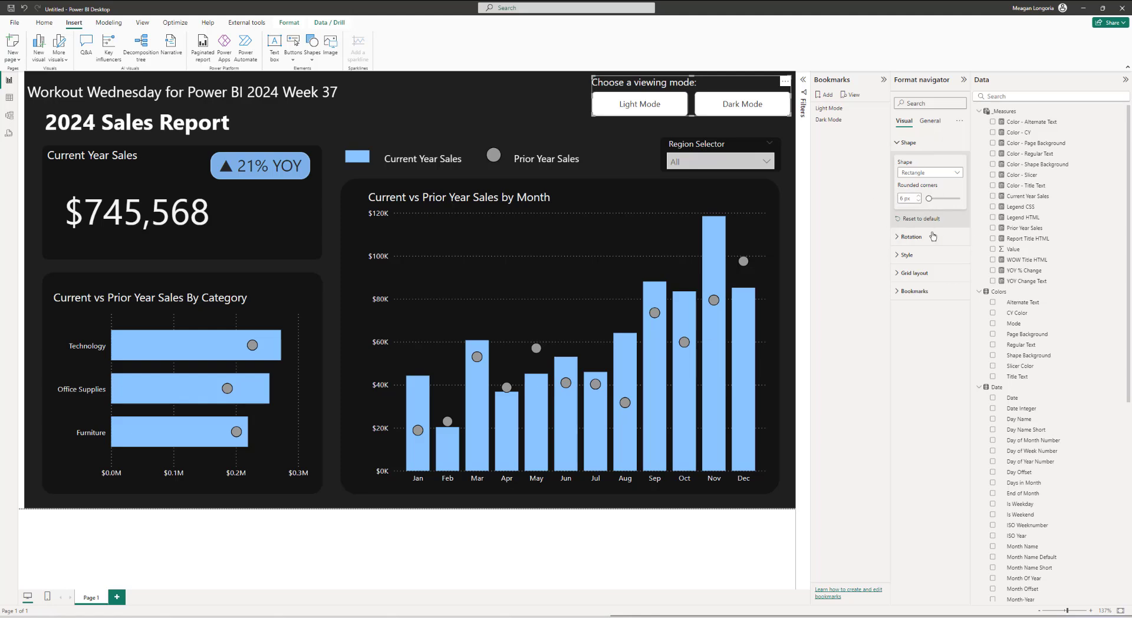
Step: Set the default-state button text size to 11
{"action": "left_click", "coordinate": [907, 255]}
{"action": "scroll", "coordinate": [943, 298], "scroll_direction": "down", "scroll_amount": 1}
{"action": "scroll", "coordinate": [945, 300], "scroll_direction": "down", "scroll_amount": 1}
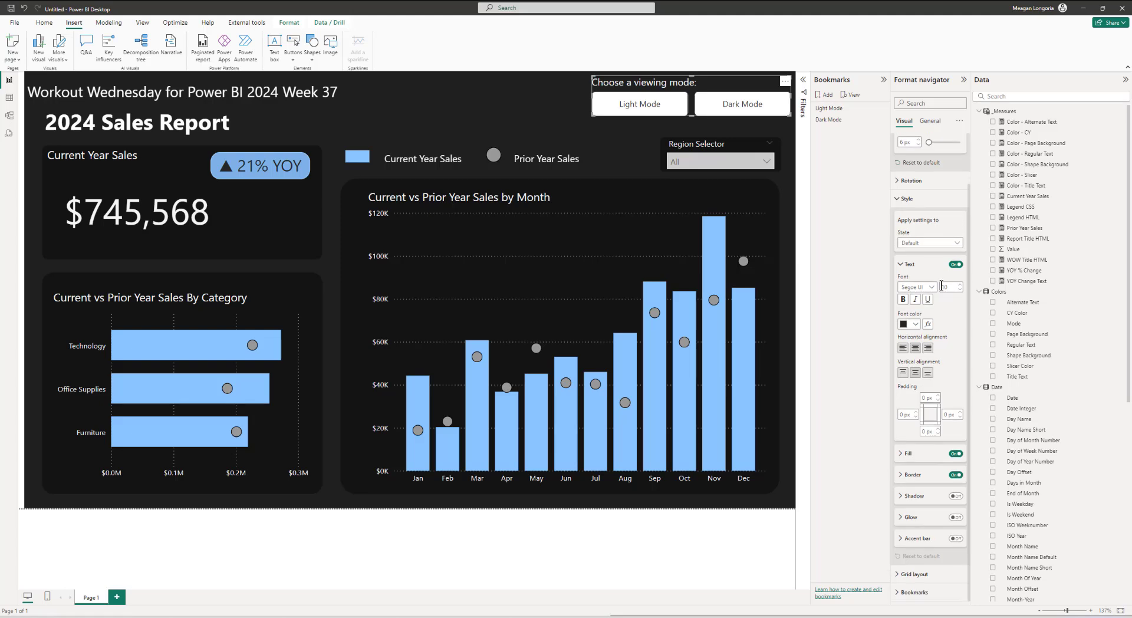
{"action": "left_click", "coordinate": [923, 249]}
{"action": "left_click", "coordinate": [924, 248]}
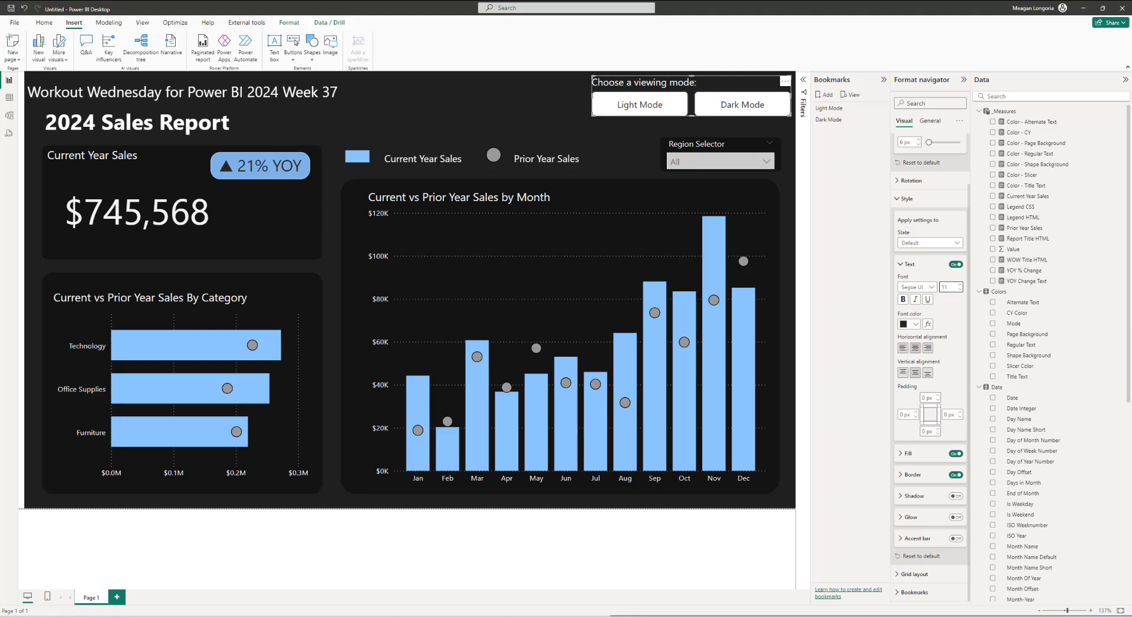
Step: Set the default-state button fill color to #CCCCCC
{"action": "left_click", "coordinate": [921, 455]}
{"action": "scroll", "coordinate": [921, 458], "scroll_direction": "down", "scroll_amount": 1}
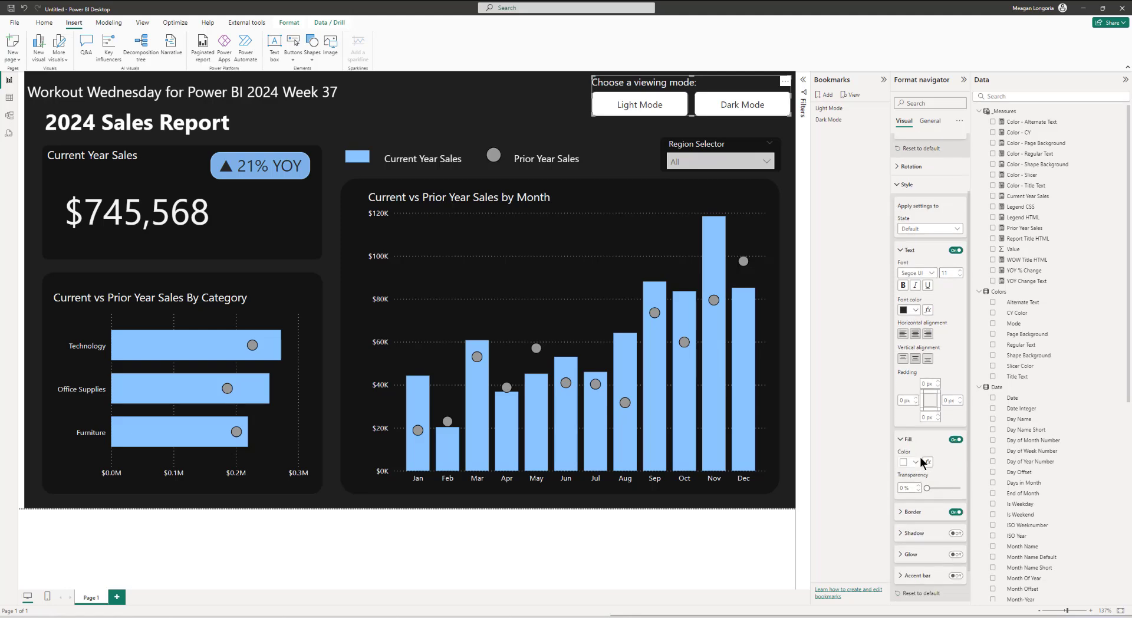
{"action": "left_click", "coordinate": [918, 427]}
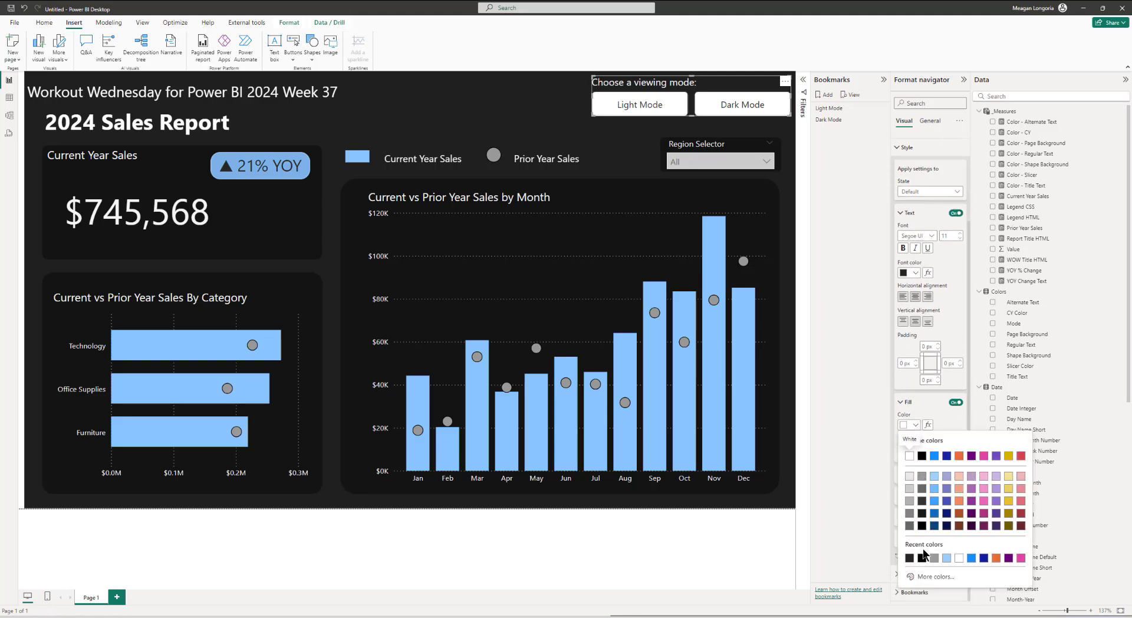
{"action": "left_click", "coordinate": [935, 577]}
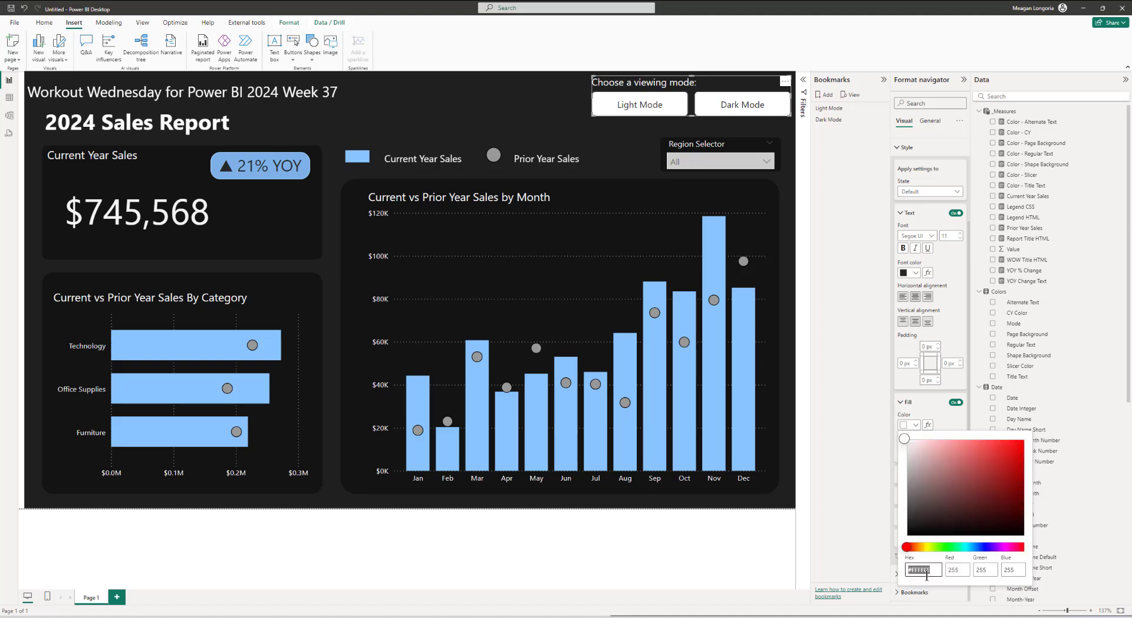
{"action": "triple_click", "coordinate": [926, 570]}
{"action": "type", "text": "#CCCCCC"}
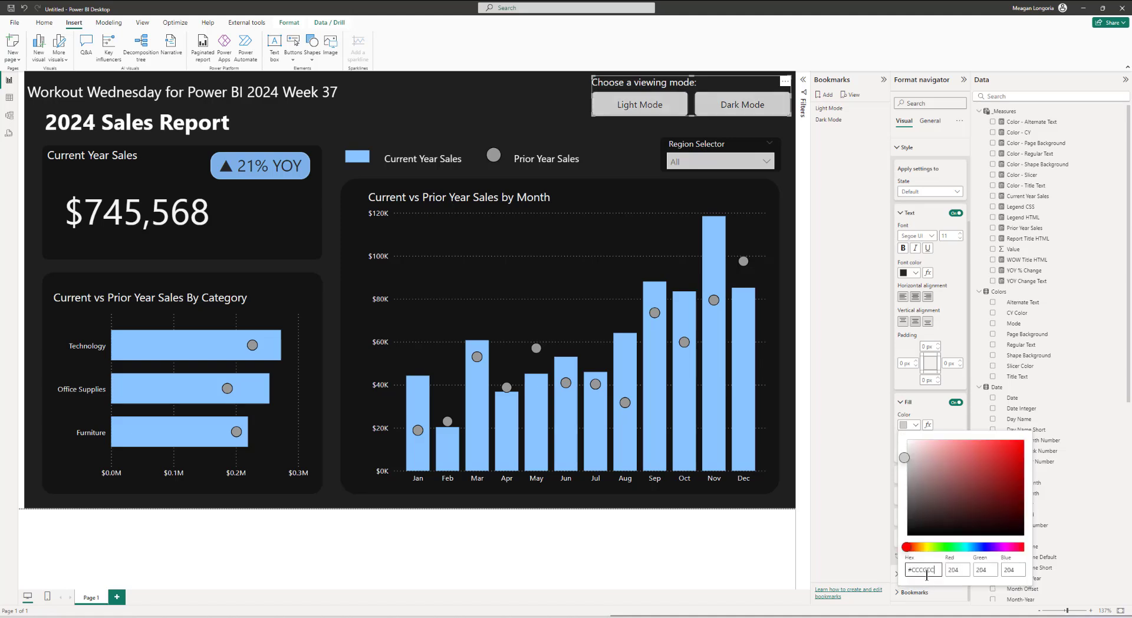
{"action": "left_click", "coordinate": [939, 415]}
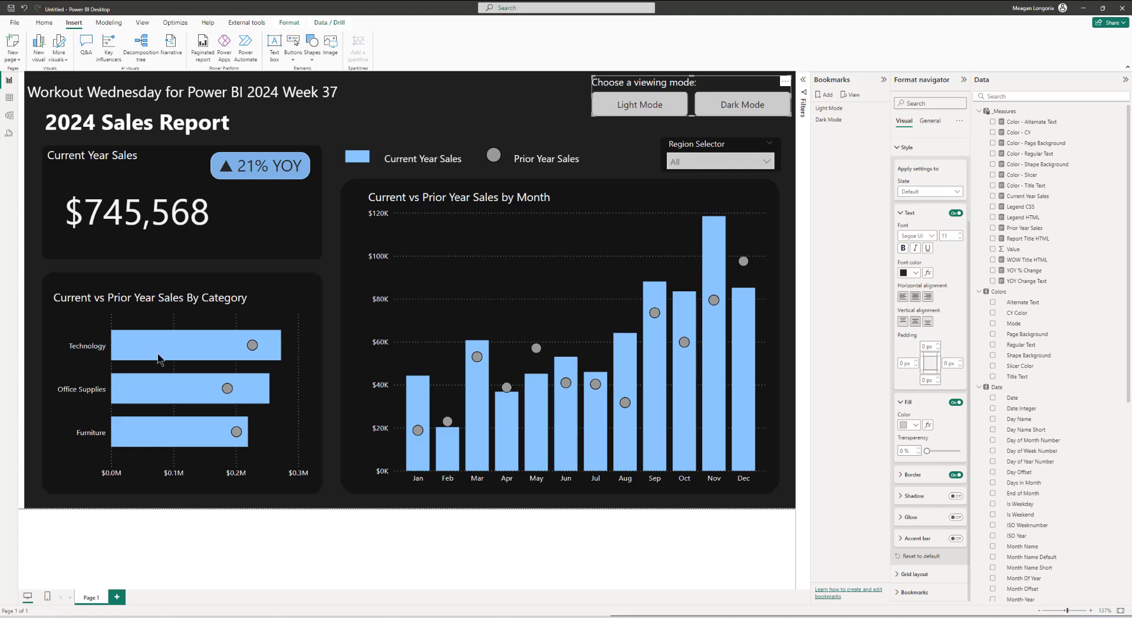
Step: Set the default-state button border color to #999999
{"action": "left_click", "coordinate": [923, 481]}
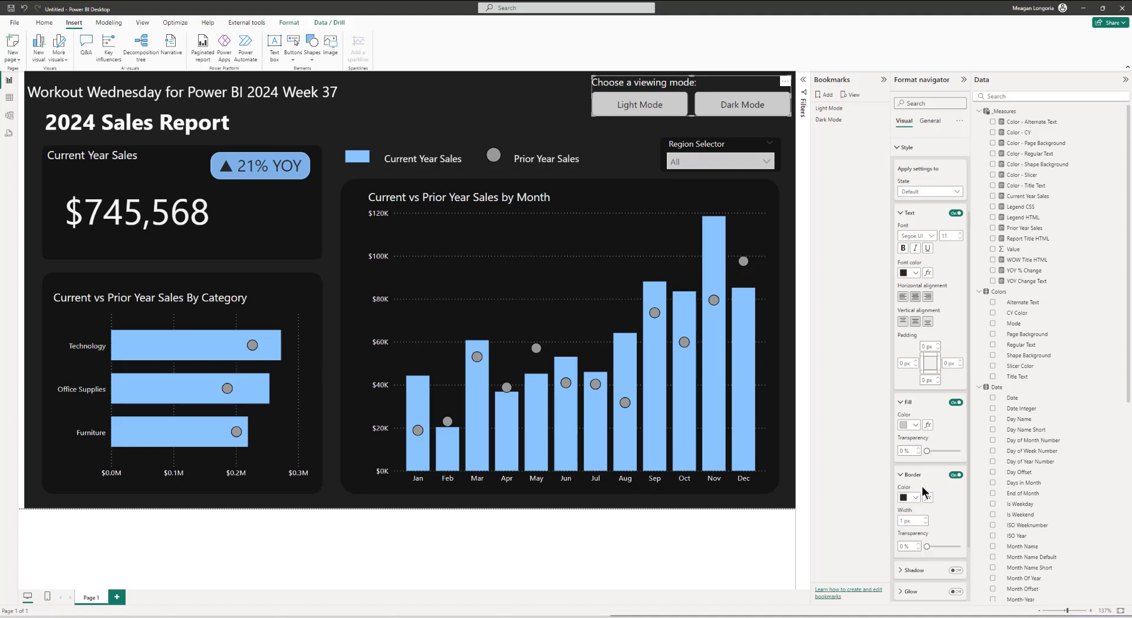
{"action": "left_click", "coordinate": [916, 497]}
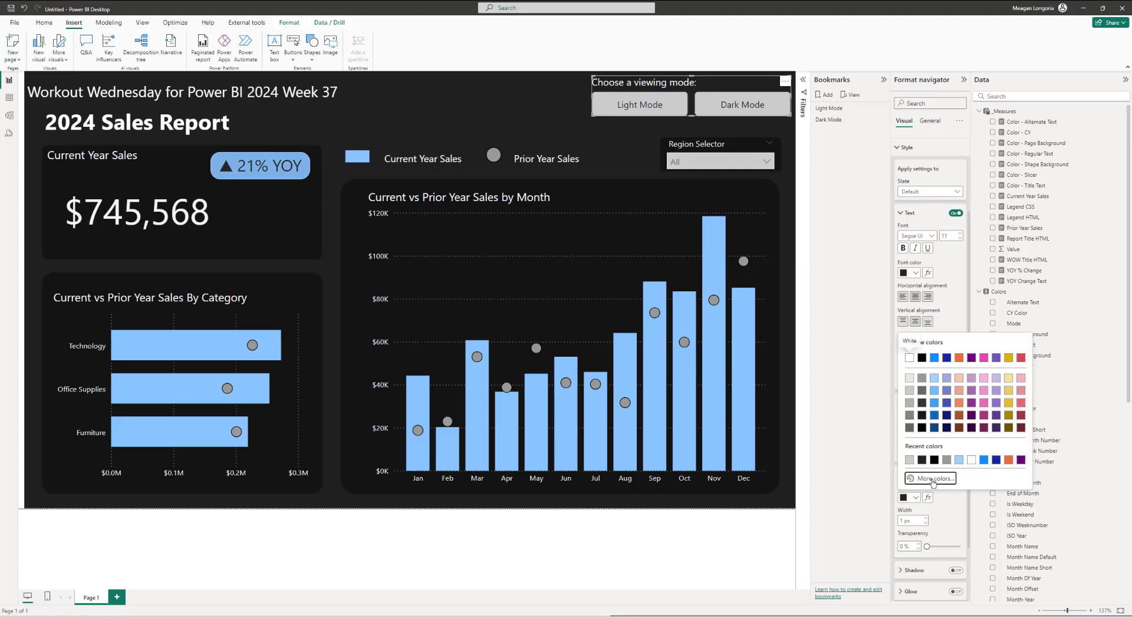
{"action": "left_click", "coordinate": [928, 479]}
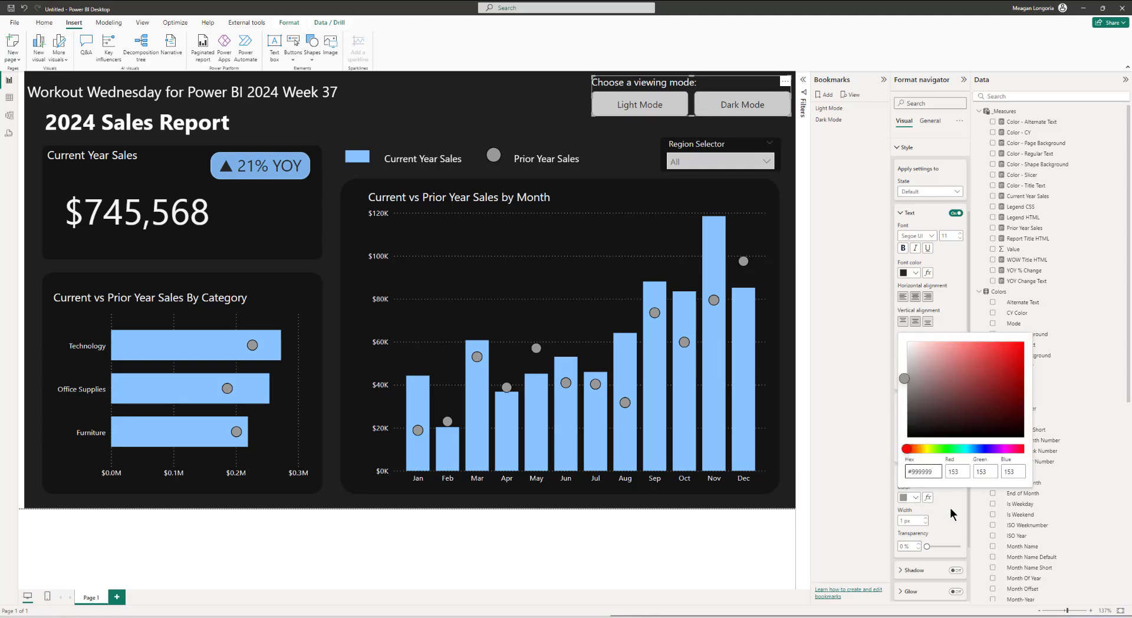
{"action": "left_click", "coordinate": [932, 504]}
Step: Review the navigator's Hover, Press and Selected state style settings
{"action": "left_click", "coordinate": [937, 191]}
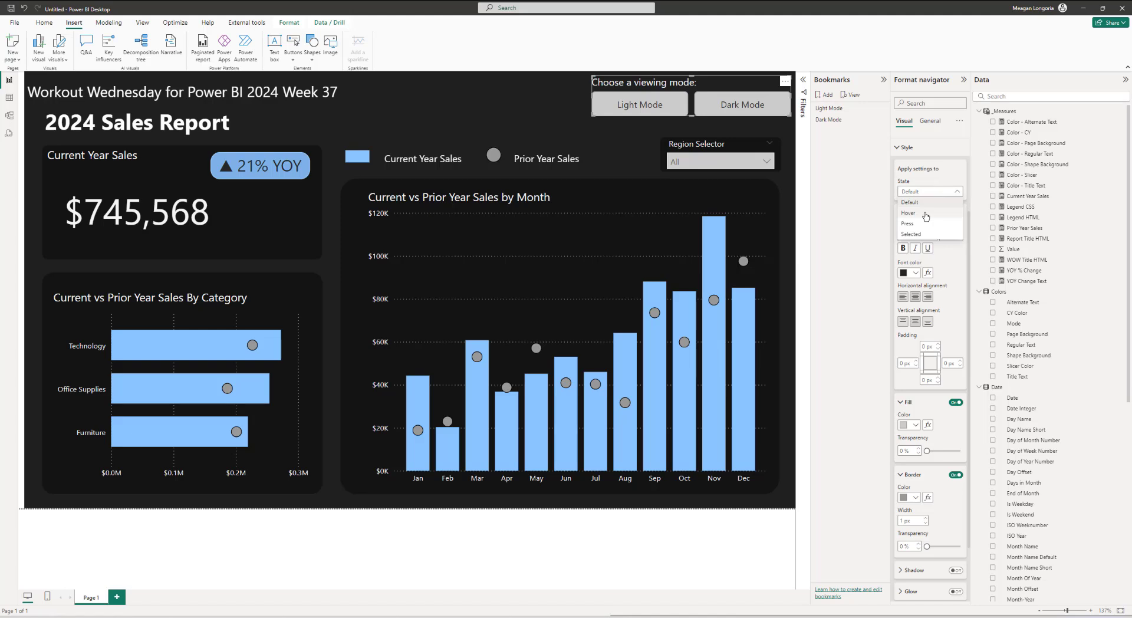
{"action": "left_click", "coordinate": [925, 216]}
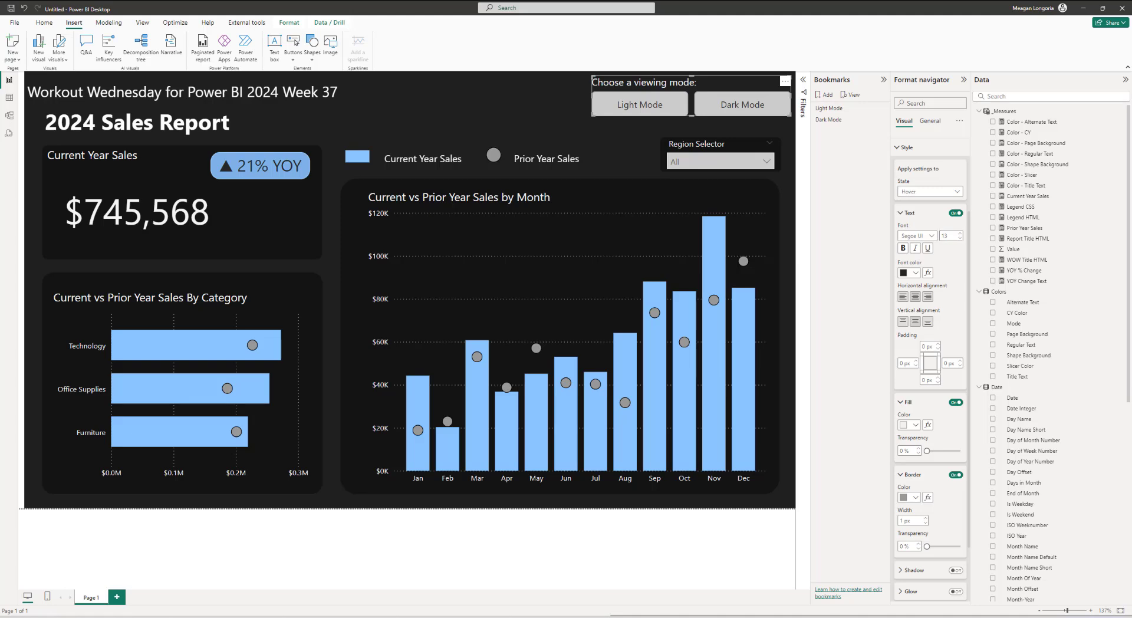
{"action": "left_click", "coordinate": [931, 192]}
{"action": "left_click", "coordinate": [926, 224]}
{"action": "left_click", "coordinate": [927, 192]}
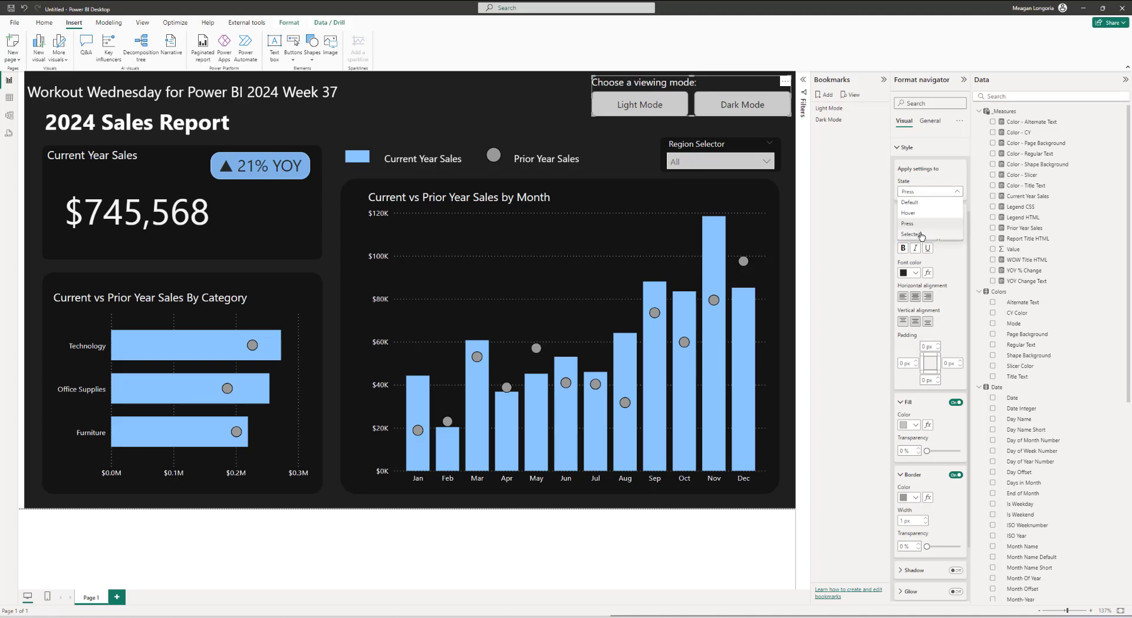
{"action": "left_click", "coordinate": [922, 236]}
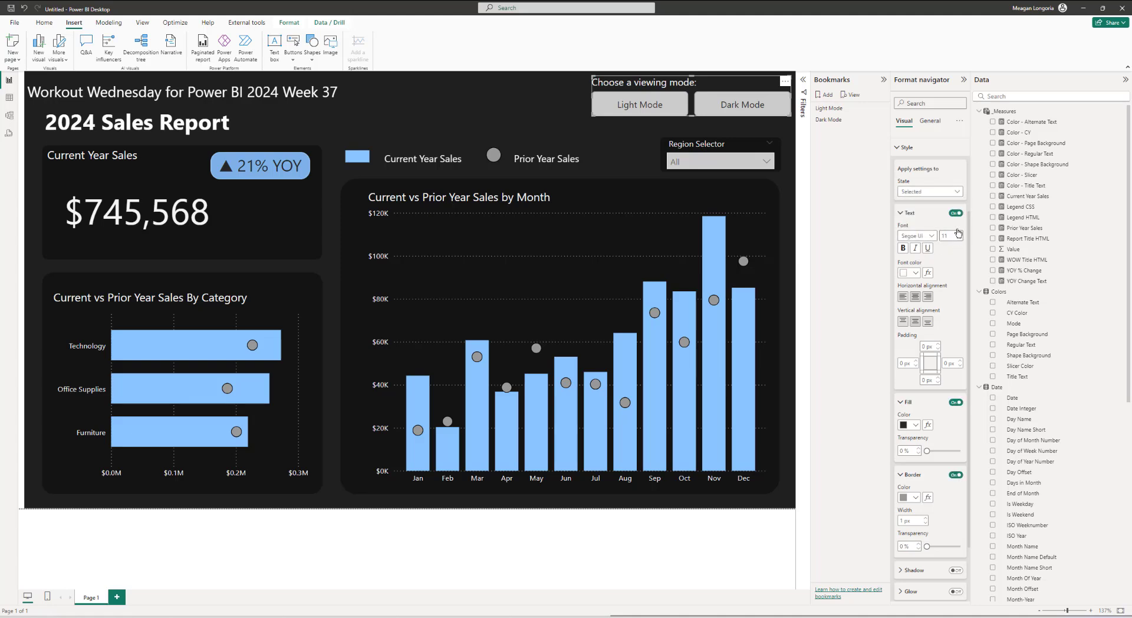
Step: Set the Selected-state button fill color to #C7B8E7
{"action": "left_click", "coordinate": [917, 192]}
{"action": "left_click", "coordinate": [916, 207]}
{"action": "left_click", "coordinate": [916, 193]}
{"action": "left_click", "coordinate": [914, 239]}
{"action": "scroll", "coordinate": [954, 299], "scroll_direction": "down", "scroll_amount": 3}
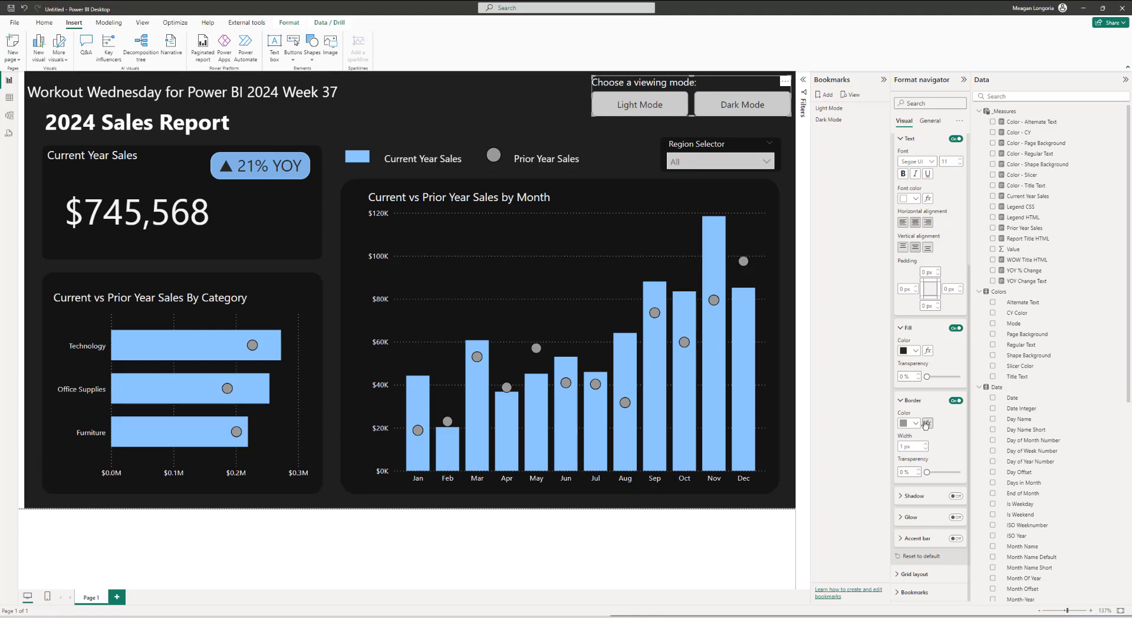
{"action": "left_click", "coordinate": [915, 350]}
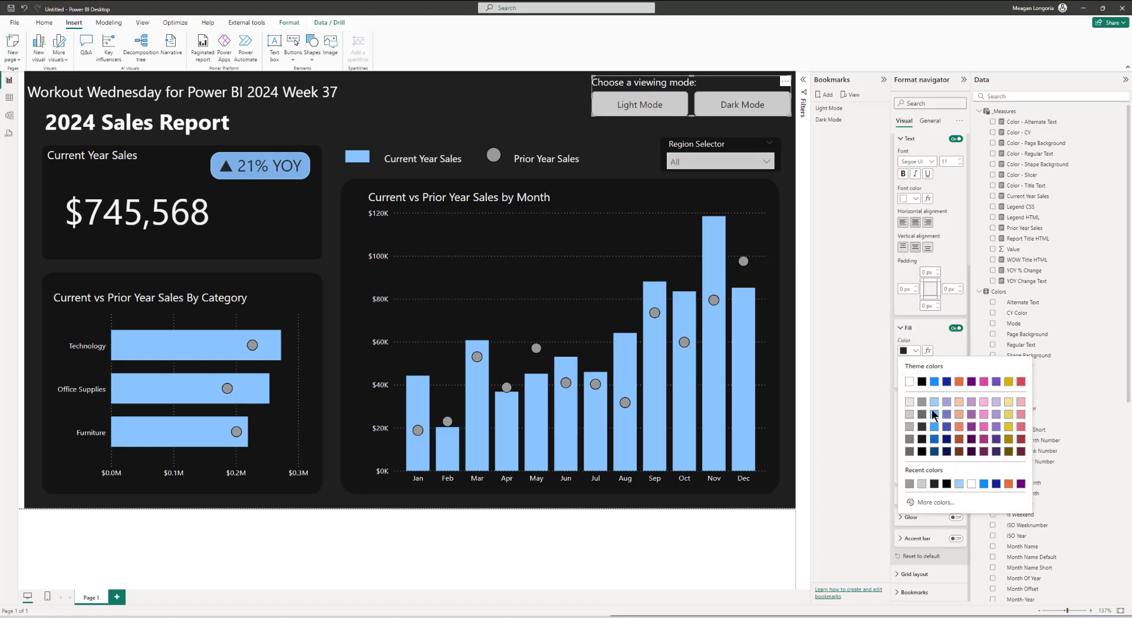
{"action": "left_click", "coordinate": [943, 501]}
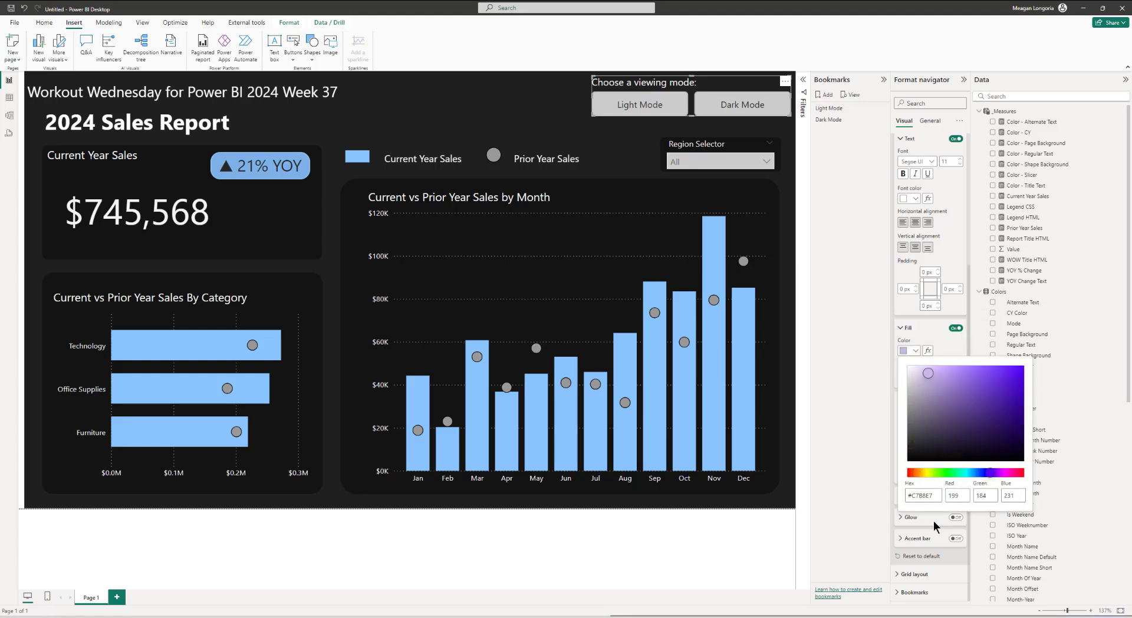
{"action": "left_click", "coordinate": [933, 521]}
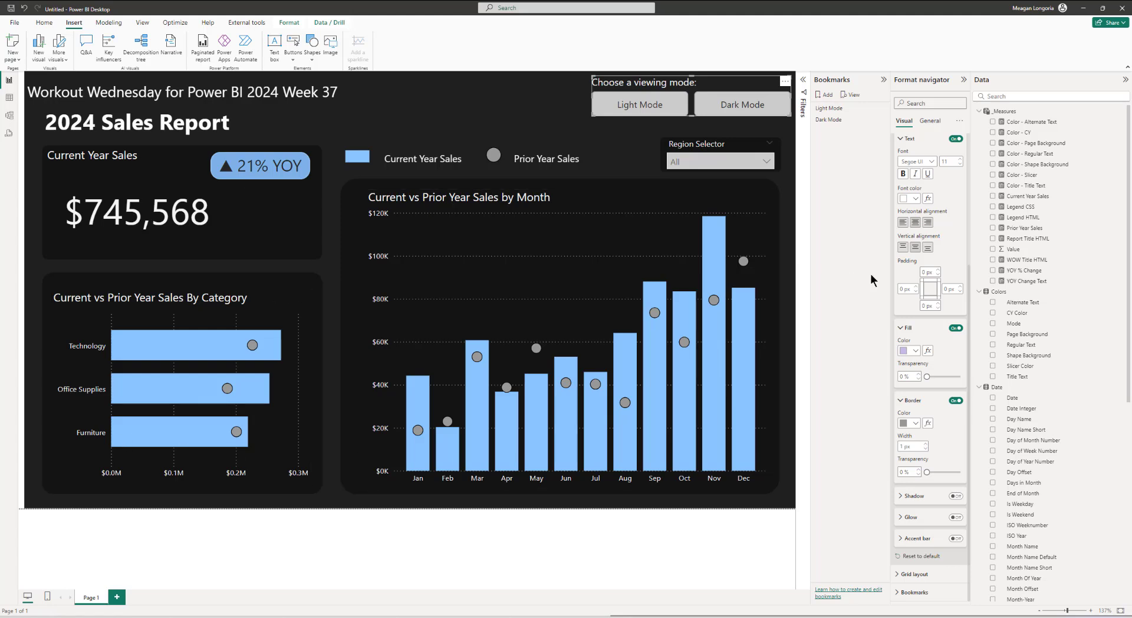
Step: Set the Selected-state button font color to black
{"action": "left_click", "coordinate": [742, 105]}
{"action": "scroll", "coordinate": [934, 295], "scroll_direction": "up", "scroll_amount": 3}
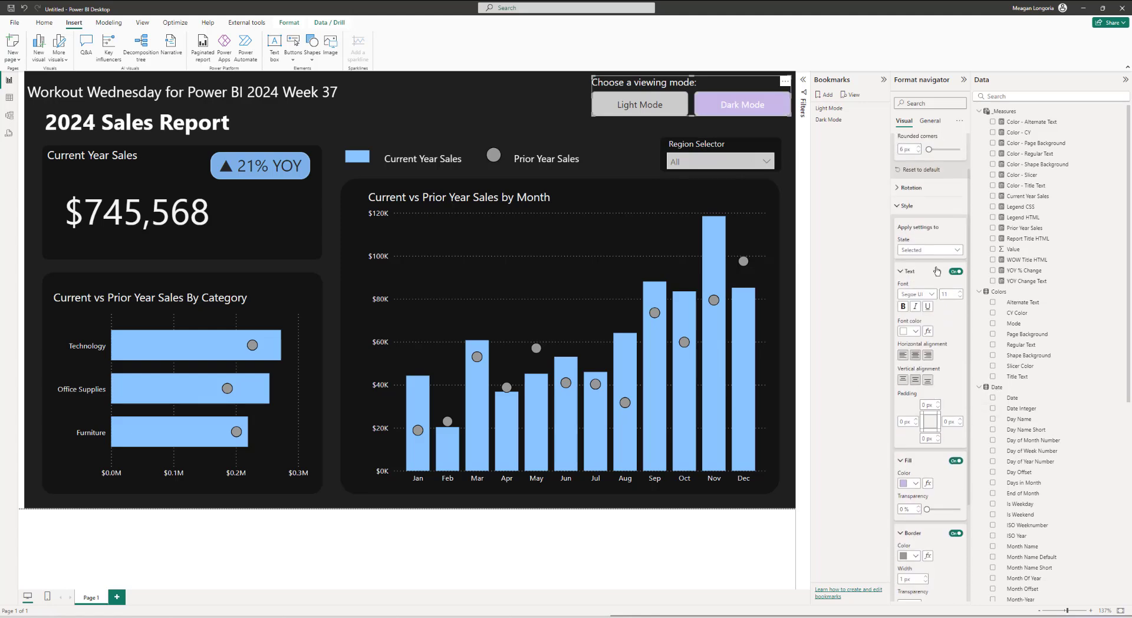
{"action": "left_click", "coordinate": [916, 331]}
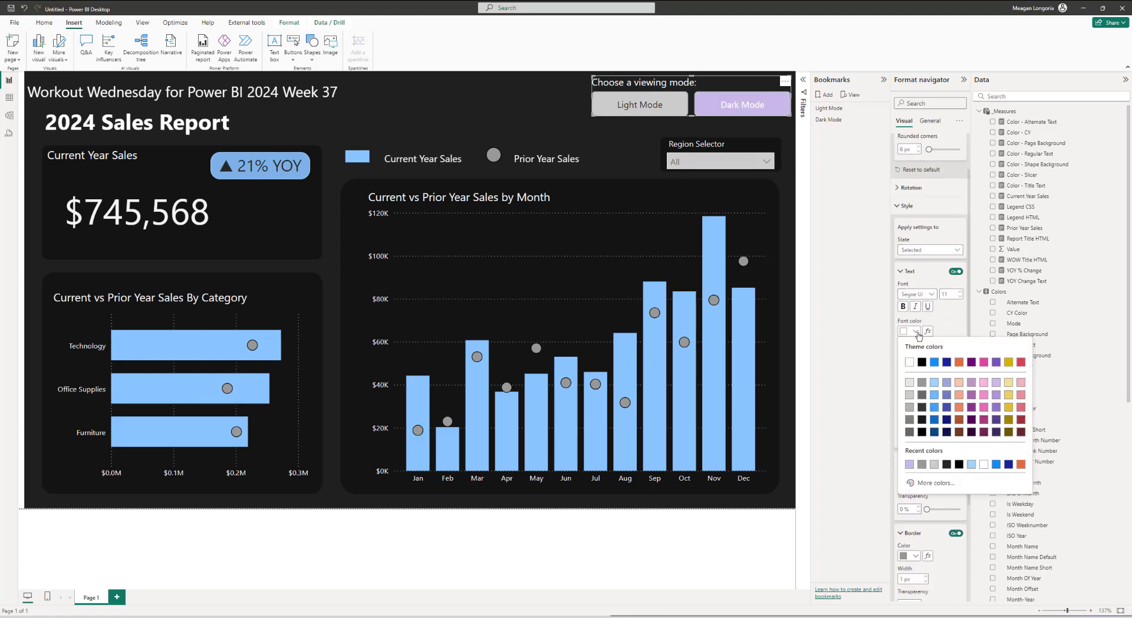
{"action": "left_click", "coordinate": [946, 464]}
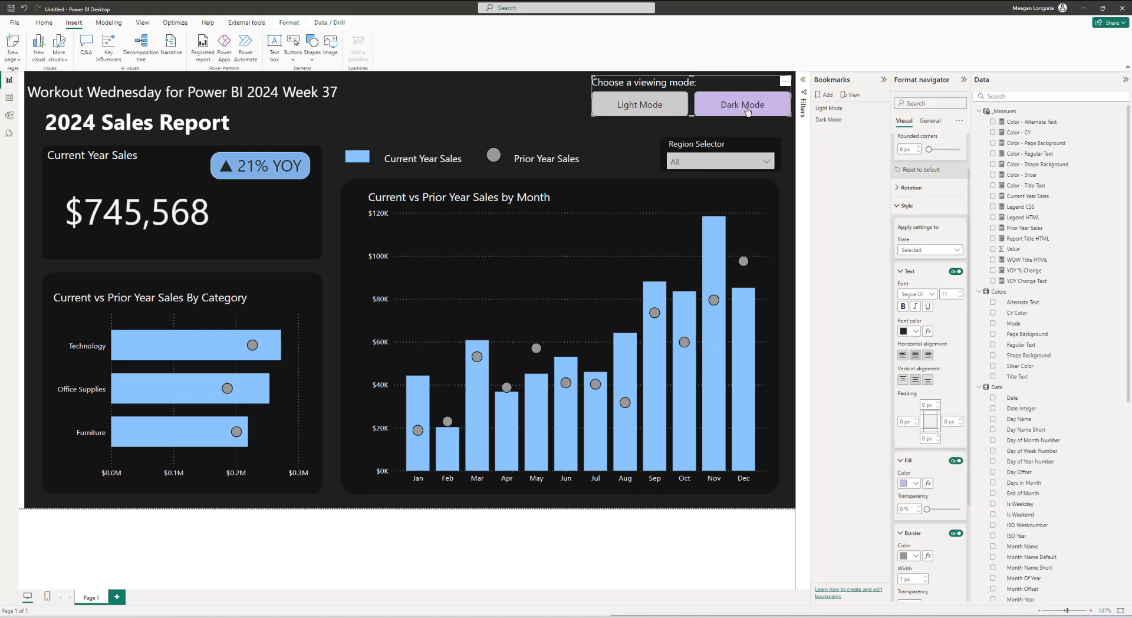
Step: Test the navigator by switching the report between Light Mode and Dark Mode several times
{"action": "left_click", "coordinate": [675, 109]}
{"action": "left_click", "coordinate": [675, 108], "text": "ctrl"}
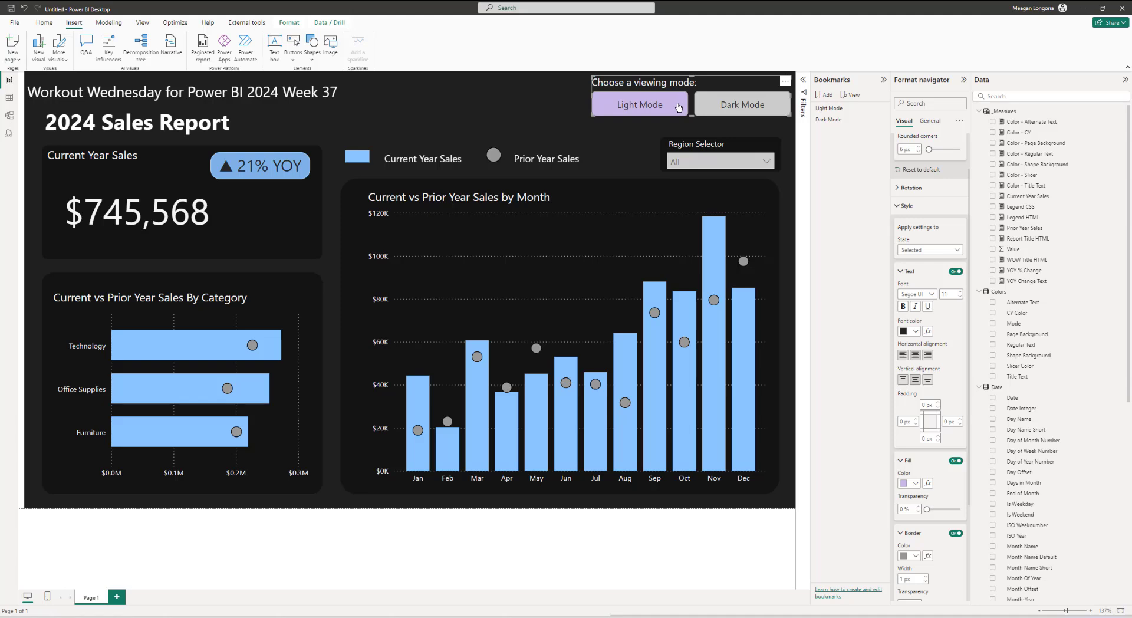
{"action": "left_click", "coordinate": [722, 107], "text": "ctrl"}
{"action": "left_click", "coordinate": [641, 107], "text": "ctrl"}
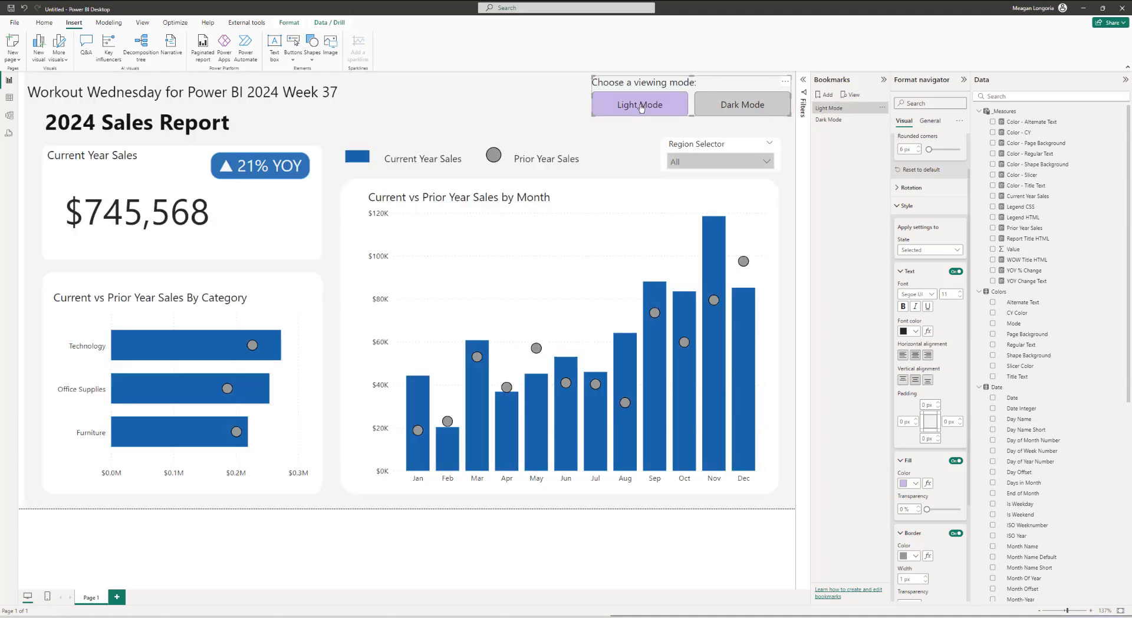
{"action": "left_click", "coordinate": [714, 107], "text": "ctrl"}
{"action": "left_click", "coordinate": [657, 107], "text": "ctrl"}
{"action": "left_click", "coordinate": [668, 537]}
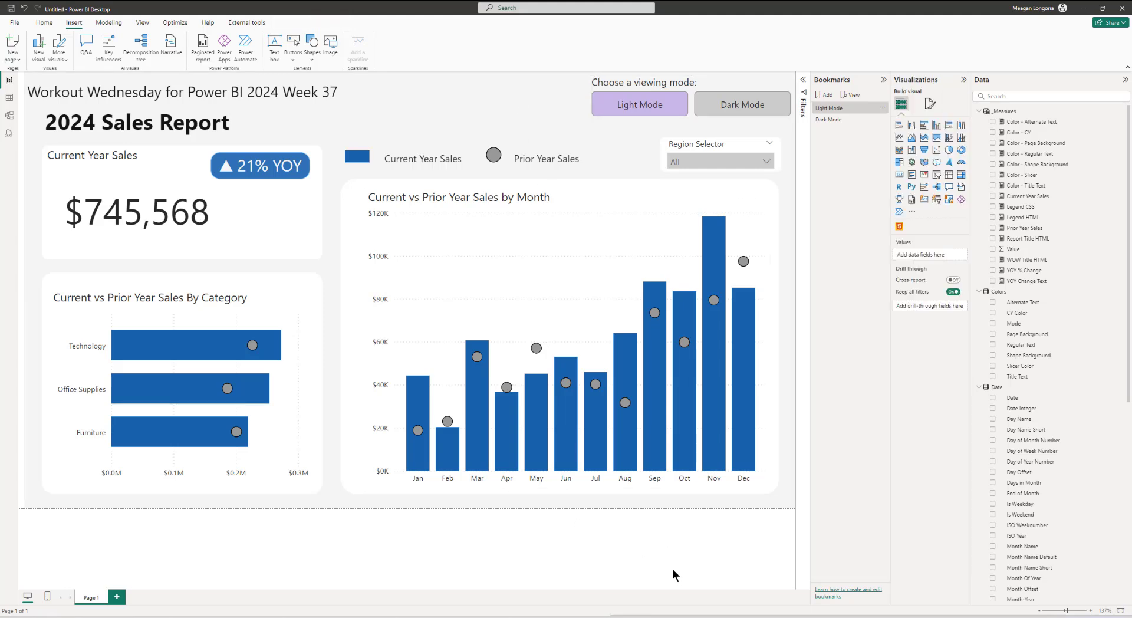
{"action": "left_click", "coordinate": [713, 107], "text": "ctrl"}
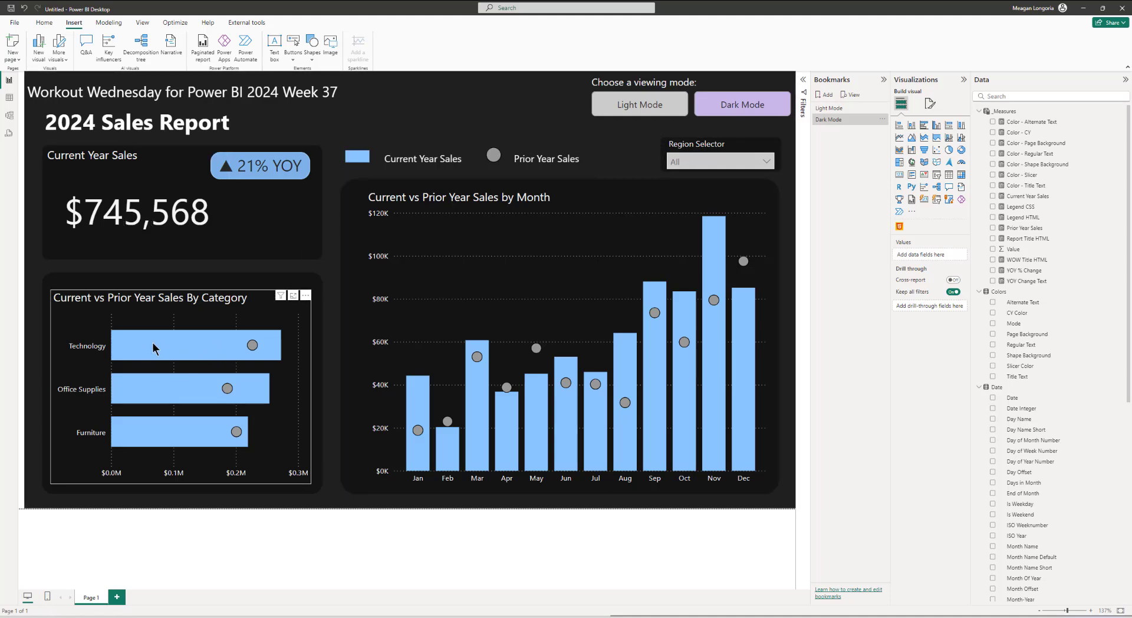
{"action": "left_click", "coordinate": [673, 107], "text": "ctrl"}
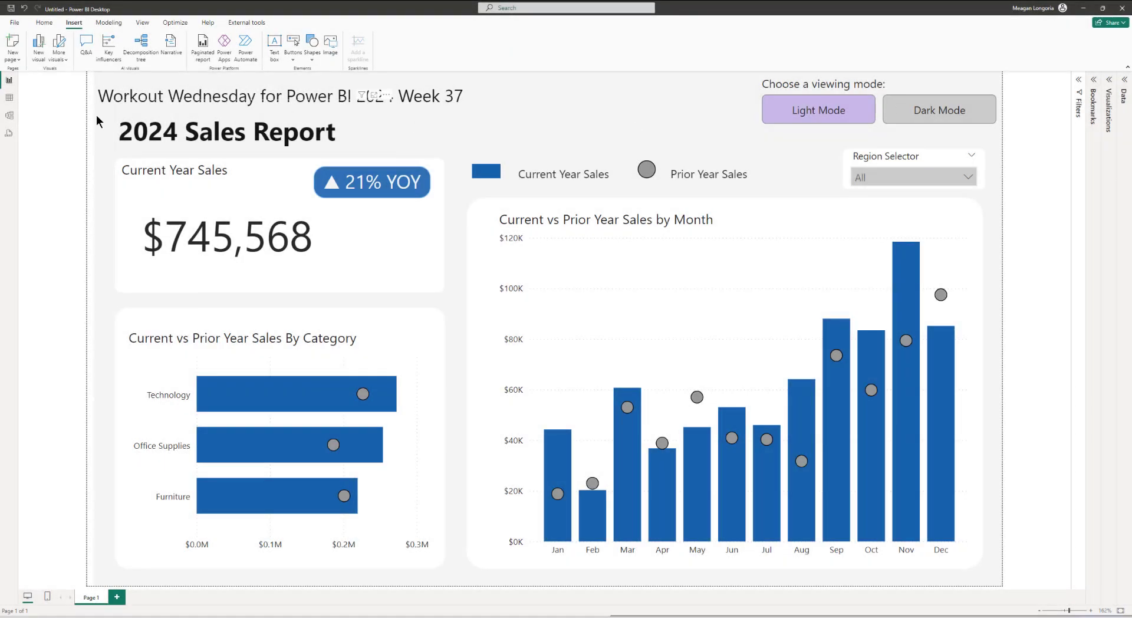
Step: Review the Colors table's mode color values in table view and return to the report view
{"action": "left_click", "coordinate": [12, 102]}
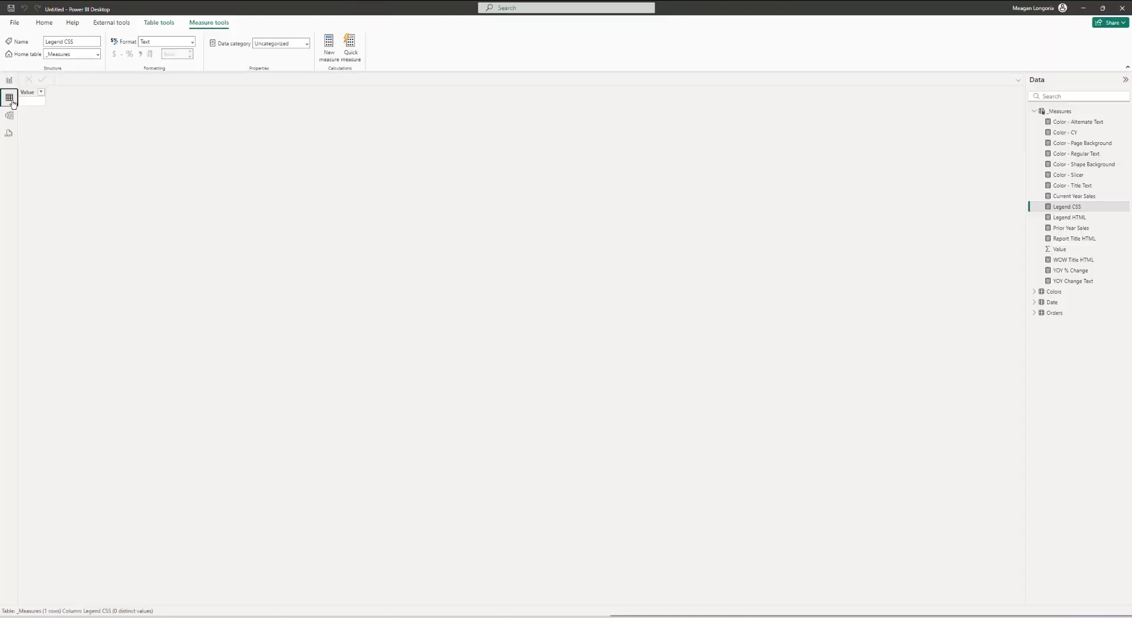
{"action": "left_click", "coordinate": [1051, 292]}
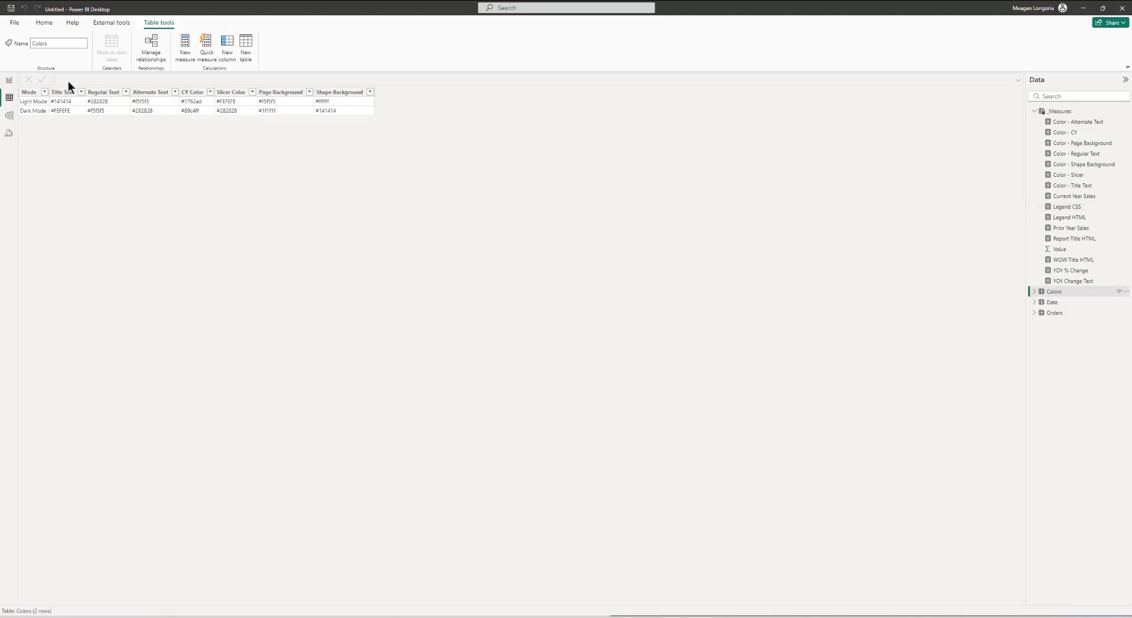
{"action": "left_click", "coordinate": [9, 81]}
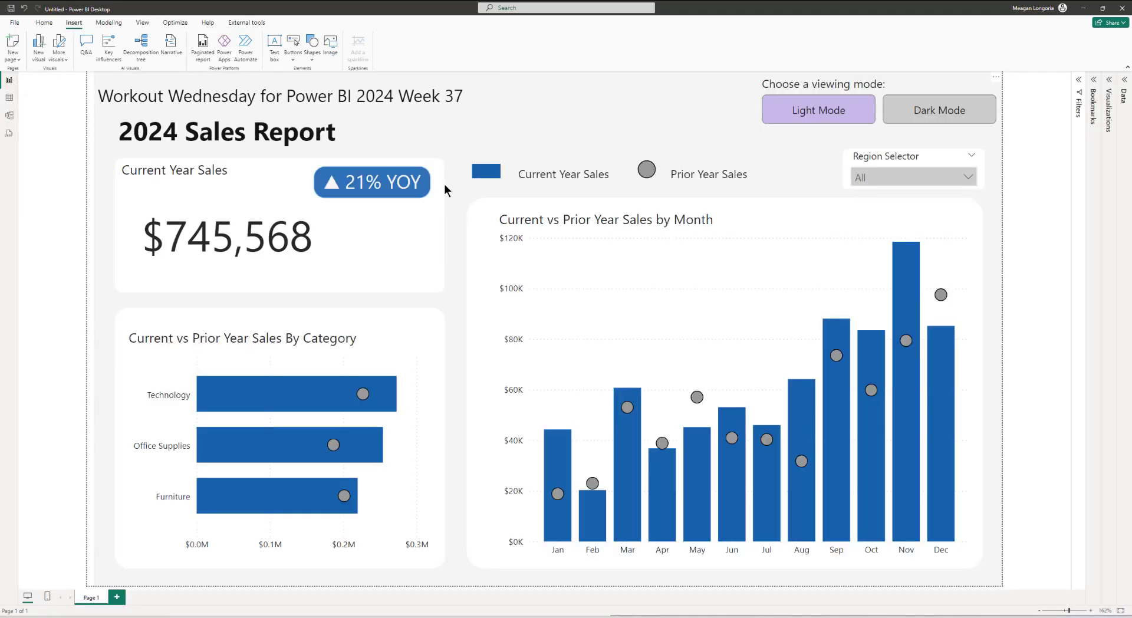